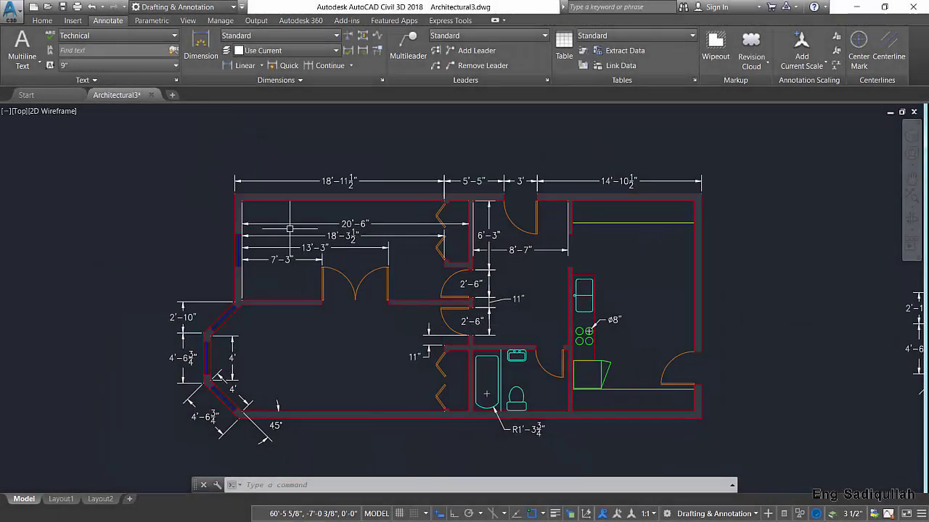
Switch from Model space to the Layout1 sheet, whose viewport shows both floor plans
left_click(62, 500)
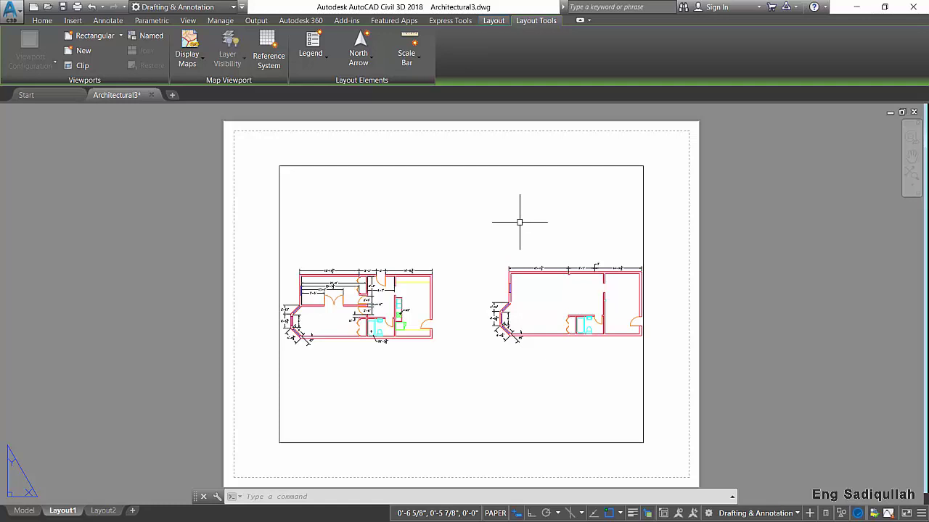
left_click(24, 511)
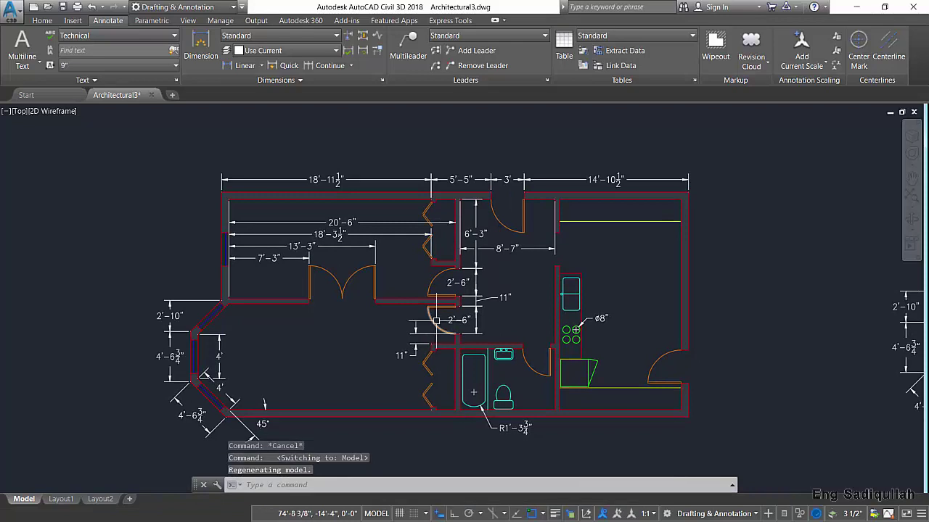
scroll(436, 320, "down", 2)
middle_click_drag(601, 329, 560, 317)
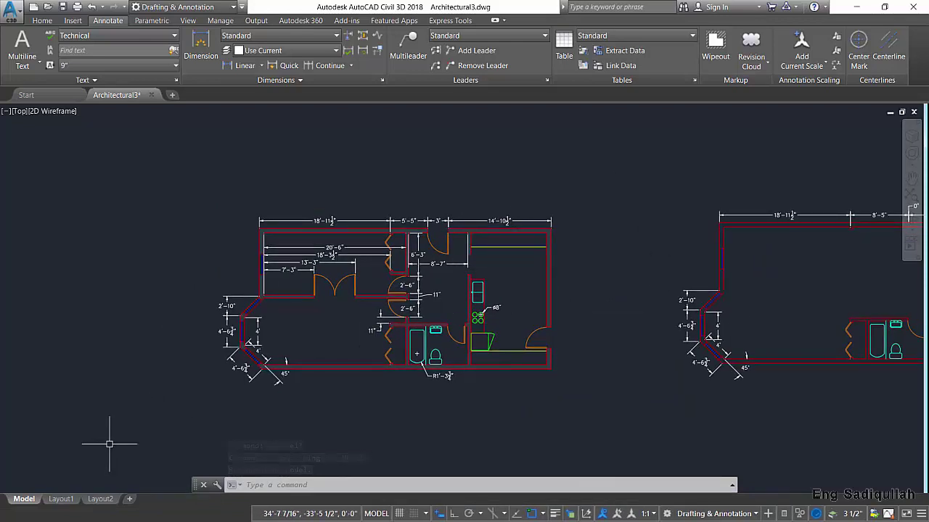
left_click(61, 499)
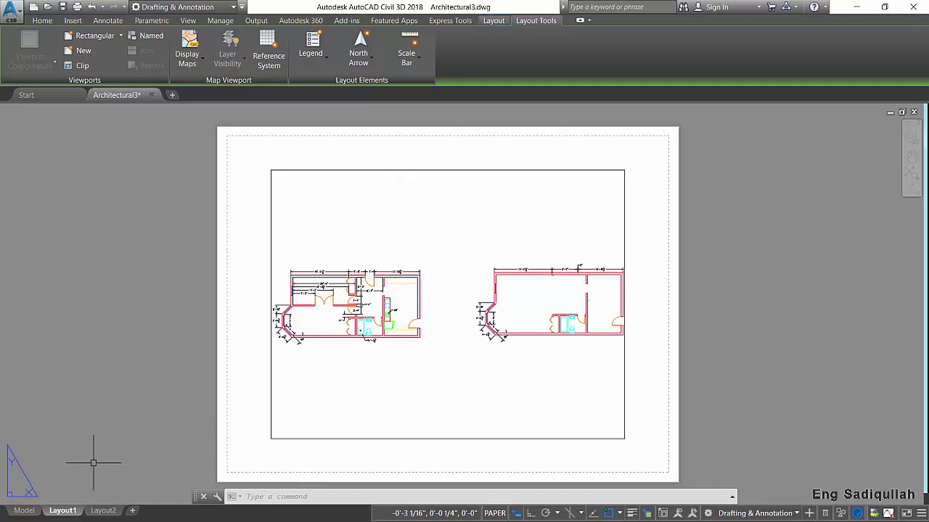
left_click(29, 511)
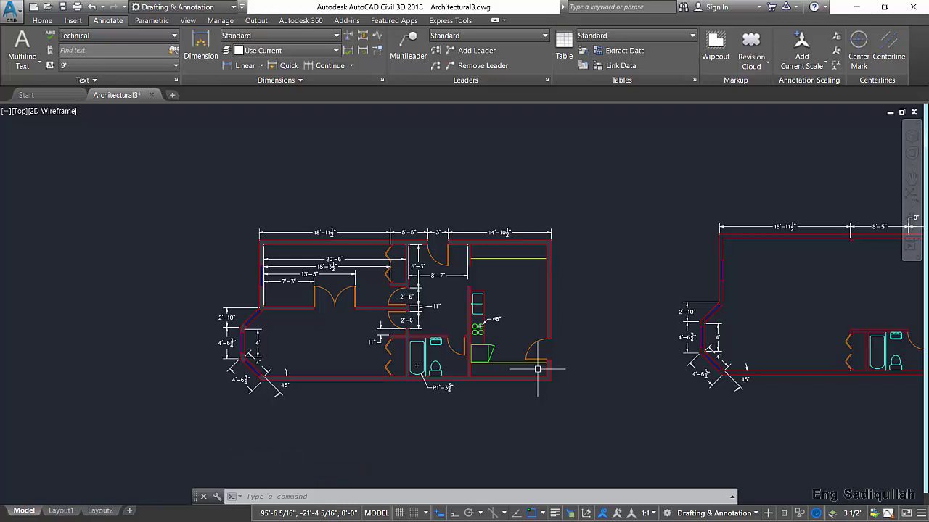
left_click(61, 510)
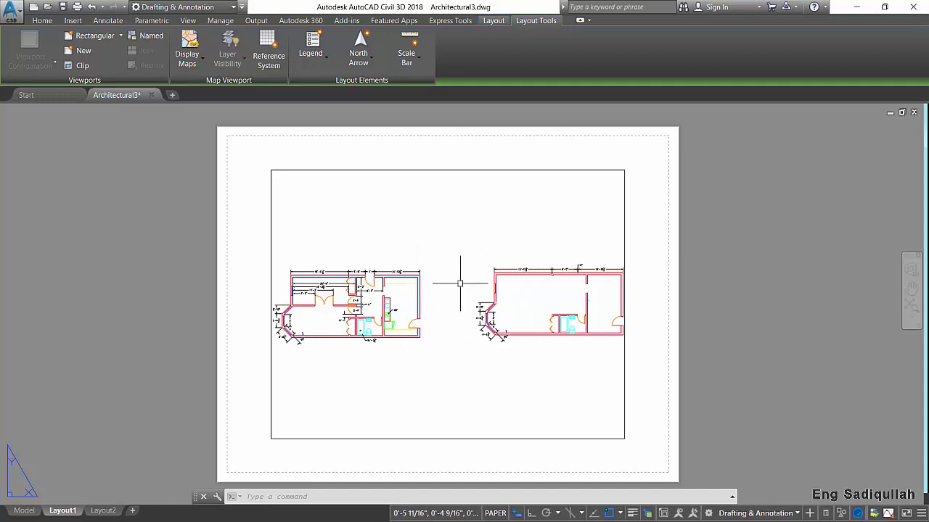
mouse_move(456, 273)
middle_mouse_down()
mouse_move(544, 290)
mouse_move(472, 286)
middle_mouse_up()
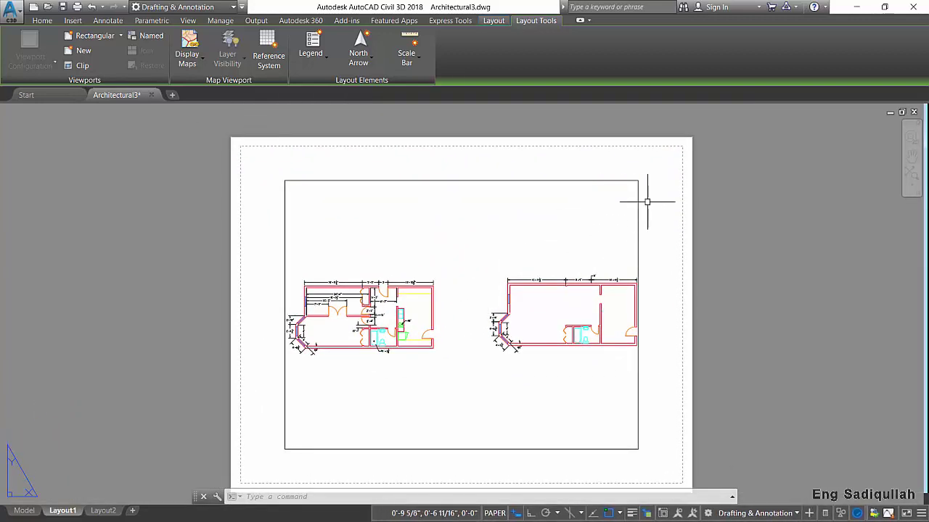
middle_click_drag(498, 259, 524, 245)
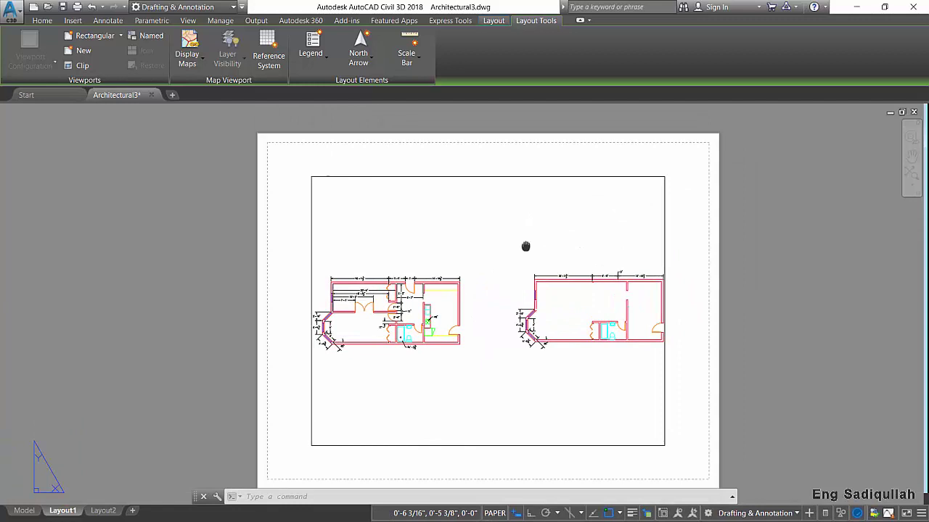
scroll(498, 274, "up", 7)
scroll(501, 286, "down", 7)
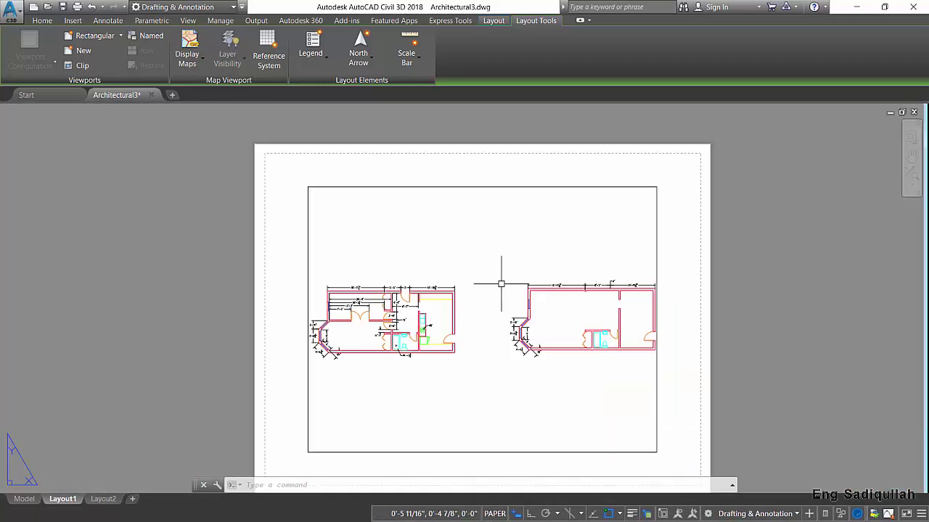
scroll(506, 288, "up", 2)
scroll(507, 288, "down", 3)
scroll(497, 254, "up", 1)
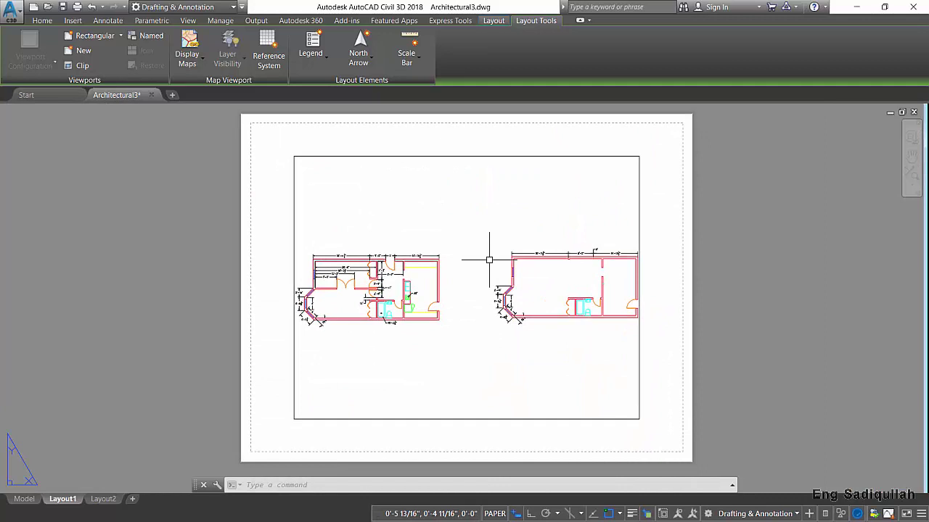
mouse_move(489, 259)
middle_mouse_down()
mouse_move(460, 259)
mouse_move(461, 251)
middle_mouse_up()
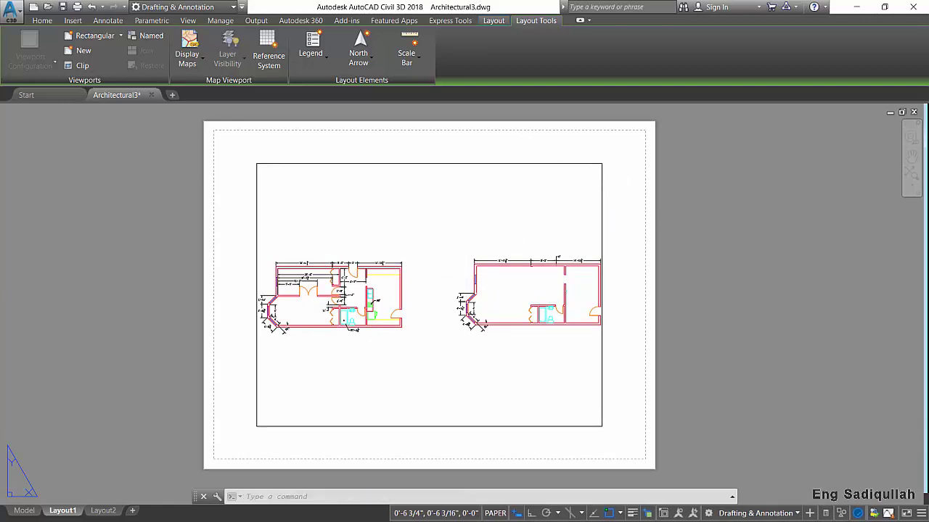
Activate the viewport and zoom in on the dimensioned floor plan
double_click(447, 259)
middle_click_drag(448, 259, 475, 275)
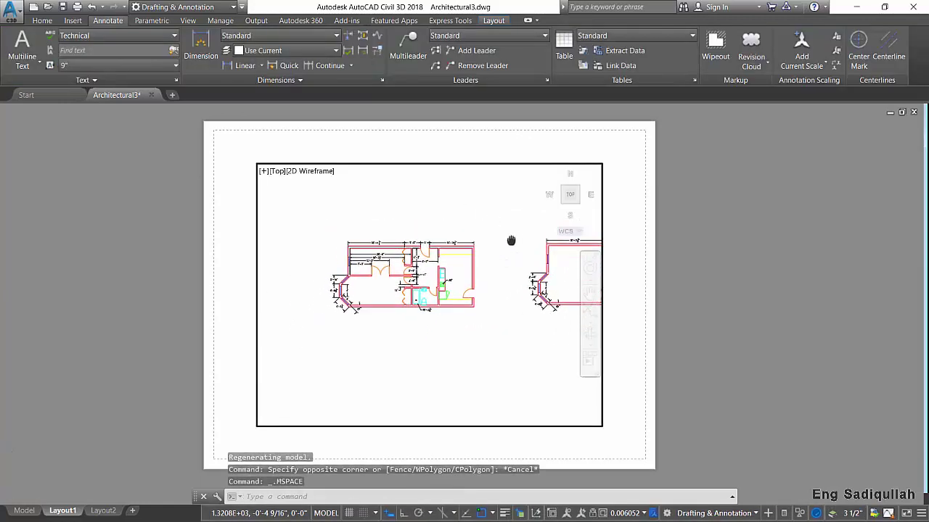
scroll(475, 275, "up", 1)
scroll(457, 272, "up", 1)
scroll(453, 270, "up", 1)
scroll(452, 270, "up", 3)
scroll(452, 269, "down", 6)
scroll(452, 270, "up", 4)
scroll(452, 271, "down", 2)
scroll(451, 271, "up", 2)
middle_click_drag(453, 270, 428, 266)
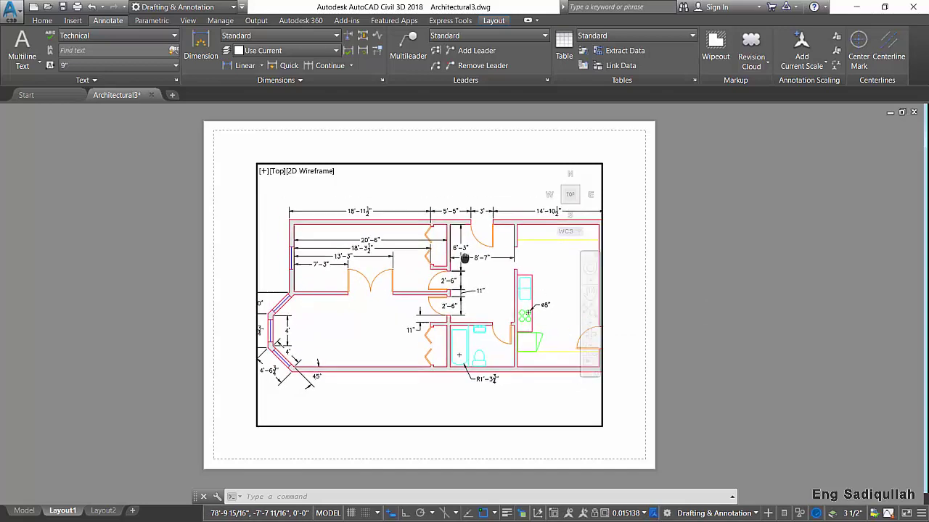
Centre the enlarged floor plan in the viewport and regenerate the display
scroll(451, 260, "down", 4)
scroll(450, 257, "up", 5)
mouse_move(457, 247)
middle_mouse_down()
mouse_move(483, 269)
mouse_move(465, 242)
mouse_move(448, 271)
mouse_move(447, 259)
middle_mouse_up()
scroll(483, 270, "down", 2)
scroll(468, 284, "up", 1)
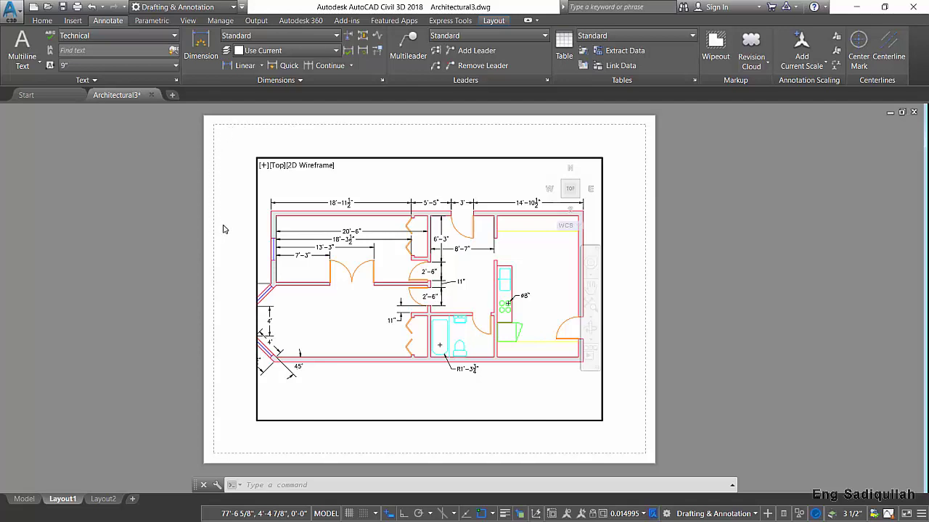
middle_click(232, 158)
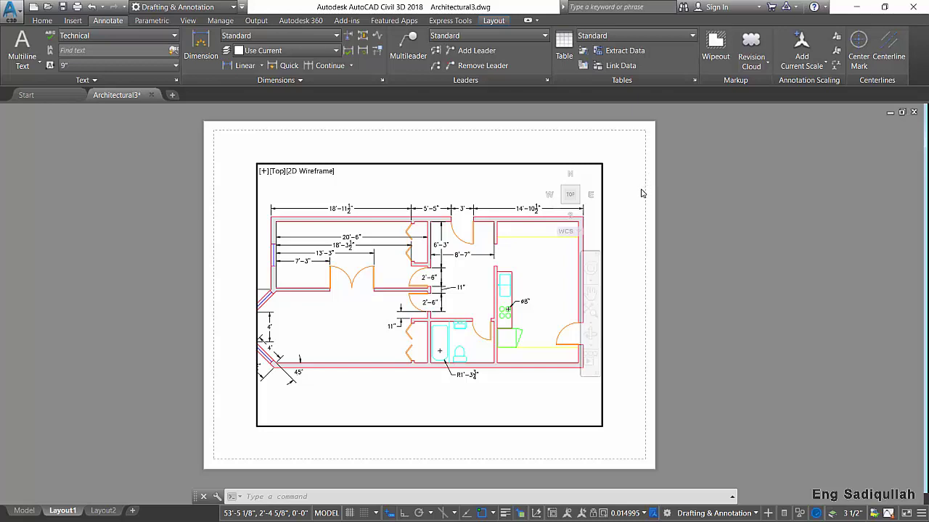
Shift the floor plan right, then left, to reposition it in the viewport
mouse_move(475, 234)
middle_mouse_down()
mouse_move(514, 236)
mouse_move(527, 217)
middle_mouse_up()
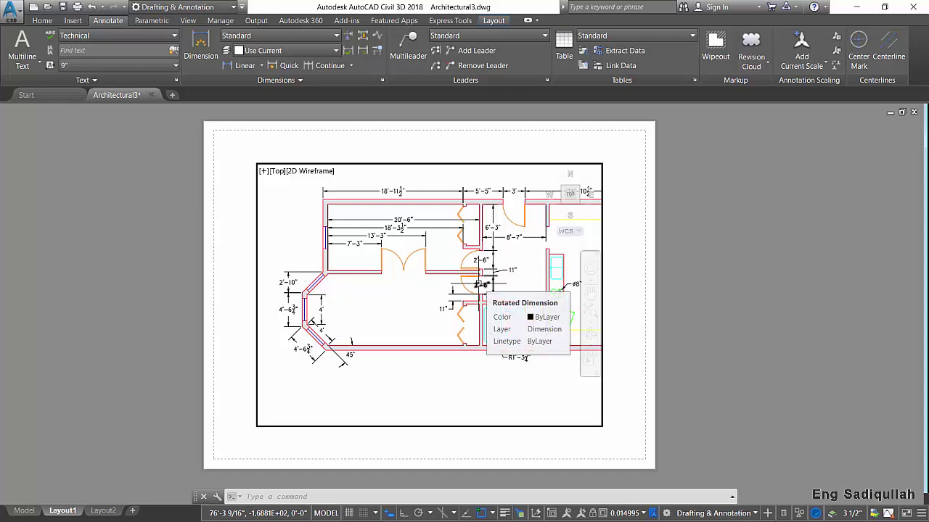
middle_click_drag(481, 285, 447, 284)
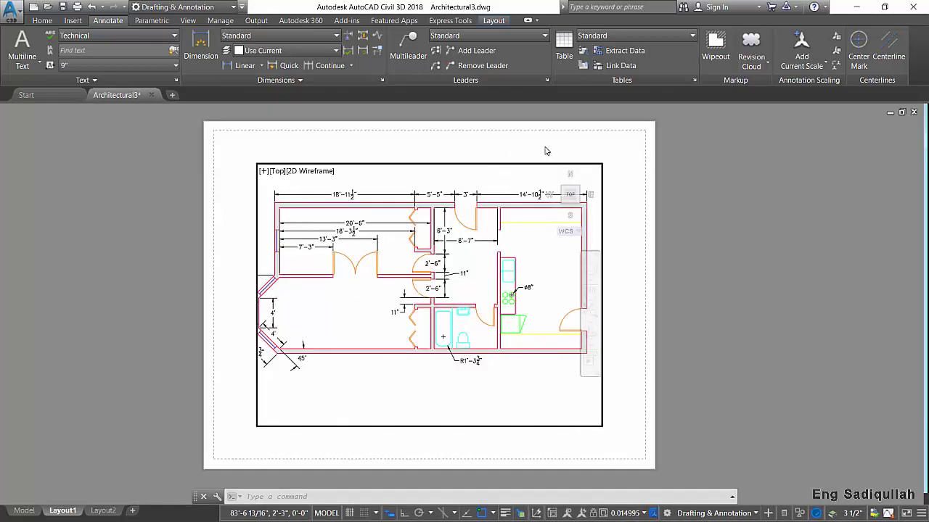
scroll(481, 254, "up", 5)
scroll(471, 265, "down", 8)
scroll(464, 269, "up", 6)
middle_click_drag(458, 269, 472, 273)
scroll(472, 273, "down", 3)
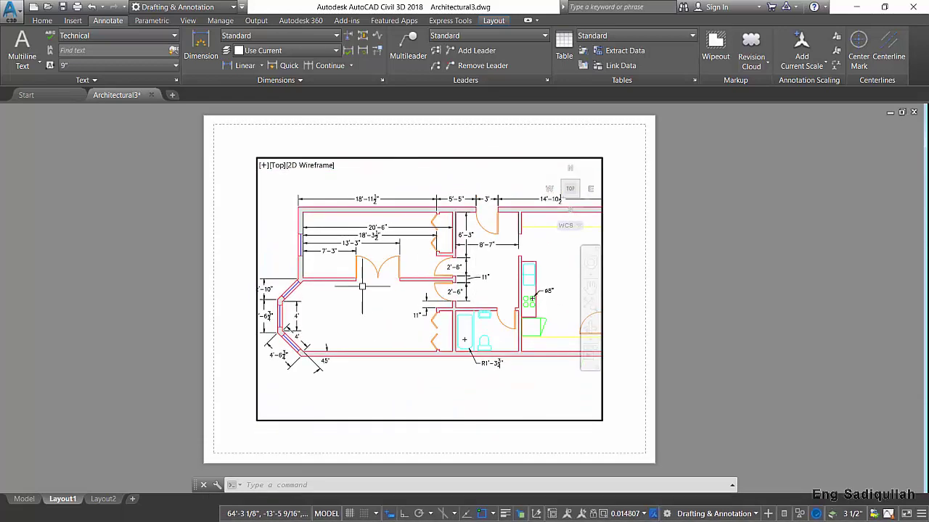
mouse_move(369, 284)
middle_mouse_down()
mouse_move(363, 275)
mouse_move(377, 269)
middle_mouse_up()
Fine-tune the zoom and shift the plan left to centre it in the viewport
scroll(374, 272, "down", 2)
scroll(373, 265, "up", 3)
scroll(377, 273, "down", 1)
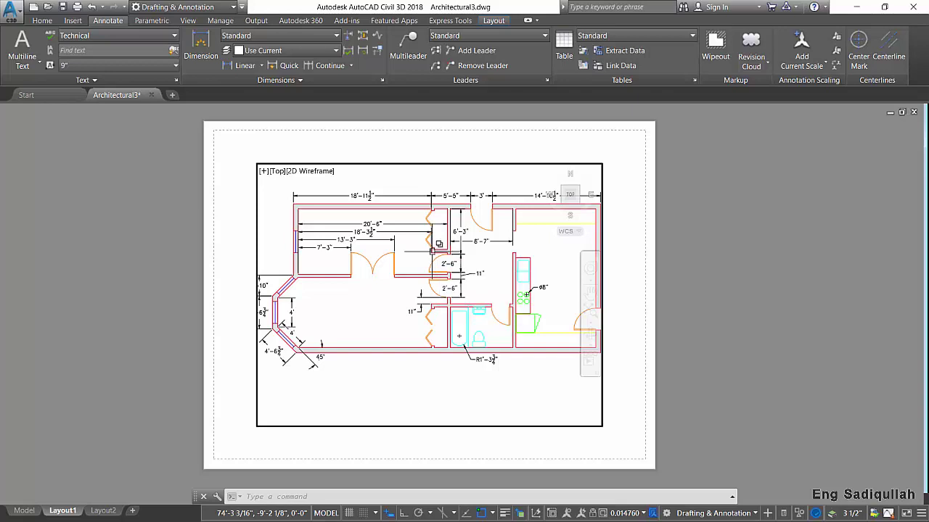
scroll(433, 255, "up", 8)
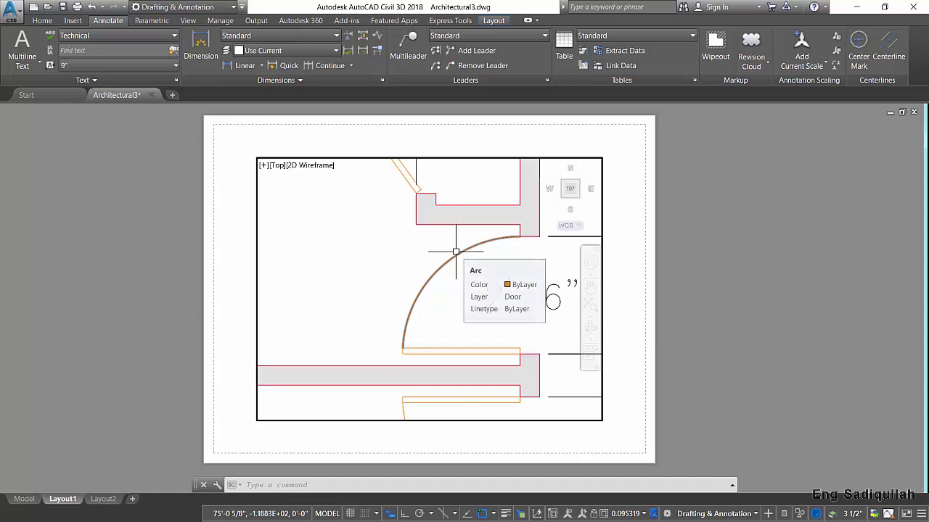
scroll(456, 251, "down", 4)
scroll(455, 252, "down", 4)
middle_click_drag(453, 255, 430, 258)
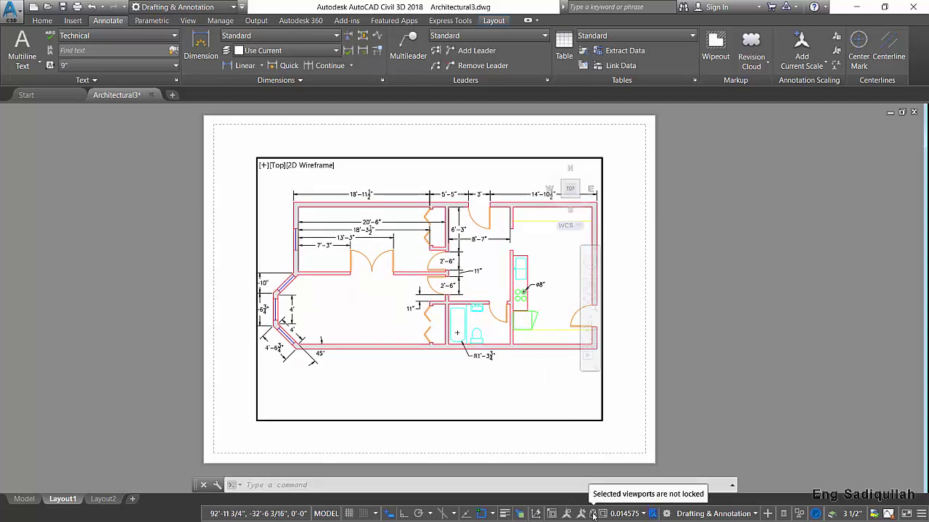
scroll(446, 261, "up", 2)
scroll(446, 260, "up", 2)
scroll(446, 261, "down", 2)
scroll(446, 260, "down", 4)
scroll(445, 251, "up", 3)
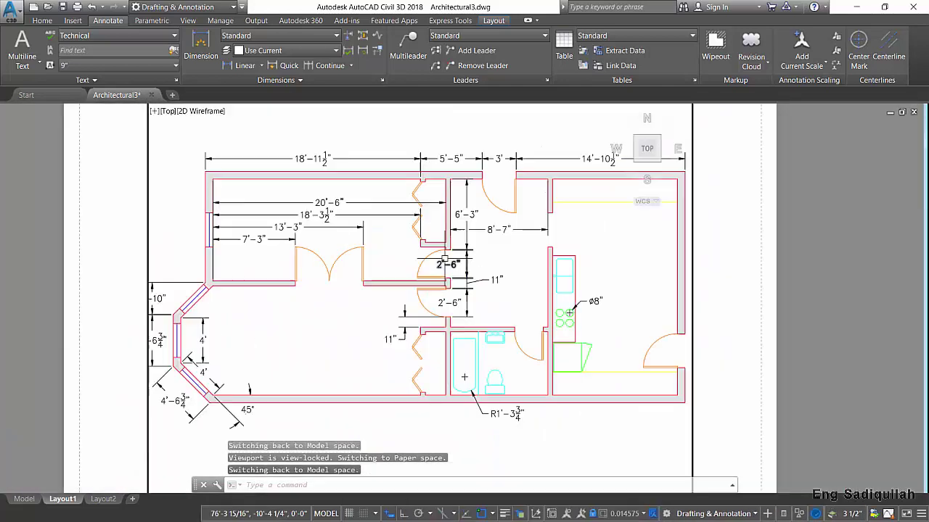
scroll(445, 251, "down", 2)
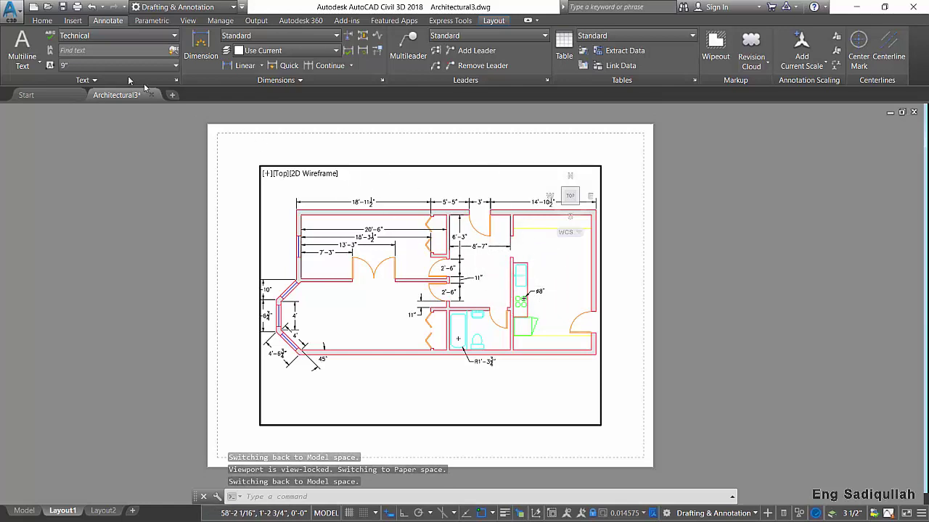
Draw a multi-segment line below the floor plan
left_click(42, 20)
left_click(21, 48)
left_click(415, 409)
left_click(570, 396)
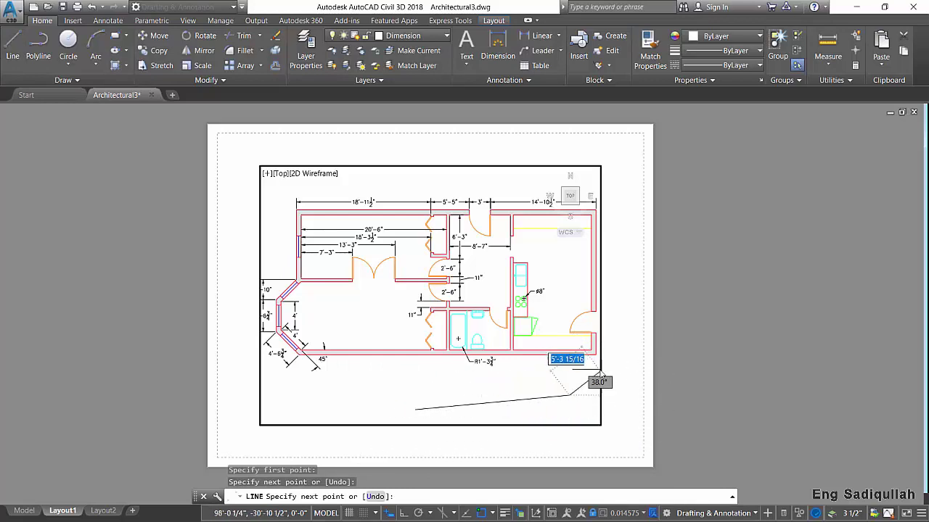
left_click(537, 377)
left_click(506, 419)
key("Escape")
Zoom and pan until the plan fills the viewport, its left wall running past the frame
scroll(446, 362, "up", 2)
scroll(535, 400, "up", 3)
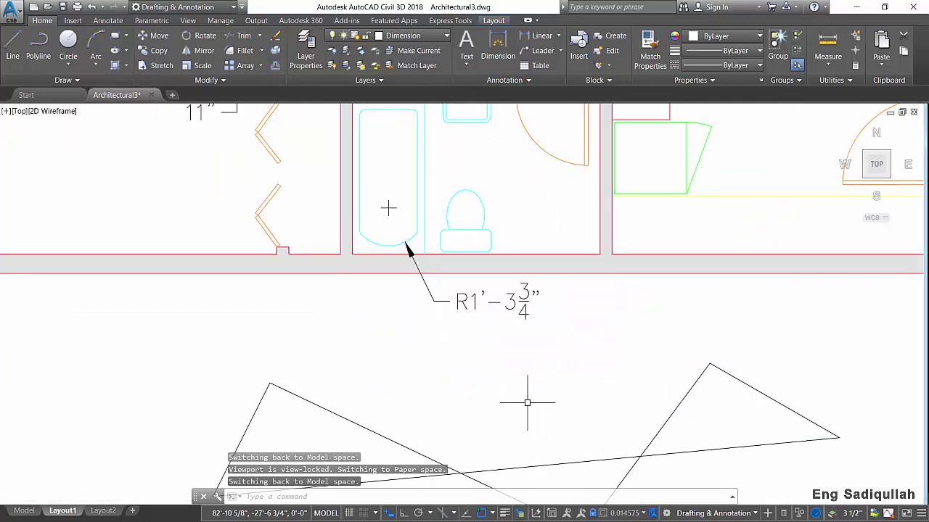
scroll(534, 400, "down", 5)
scroll(597, 414, "up", 1)
middle_click_drag(597, 414, 584, 377)
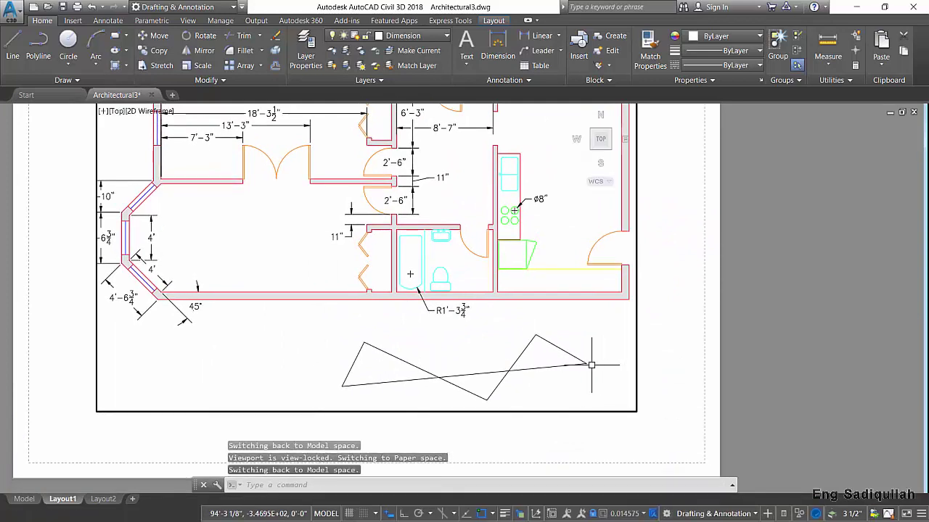
scroll(591, 365, "down", 2)
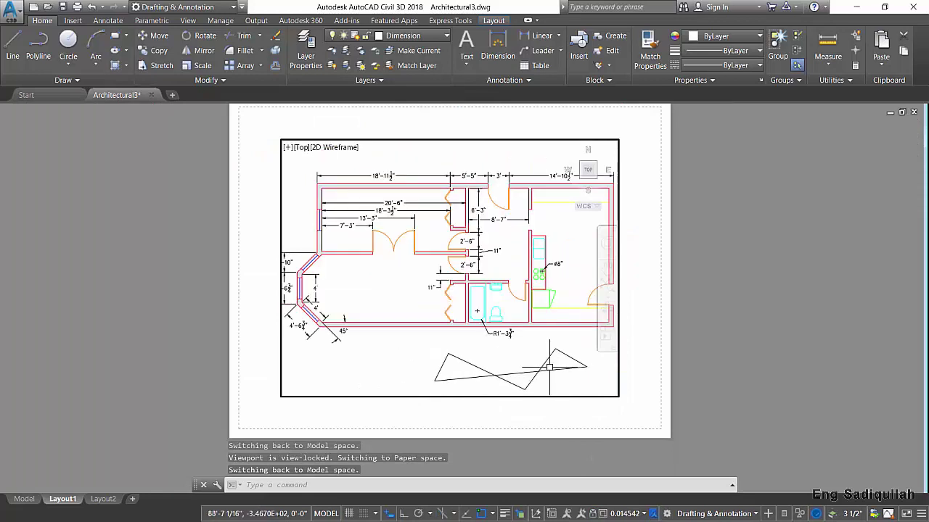
scroll(496, 267, "down", 1)
scroll(496, 267, "up", 2)
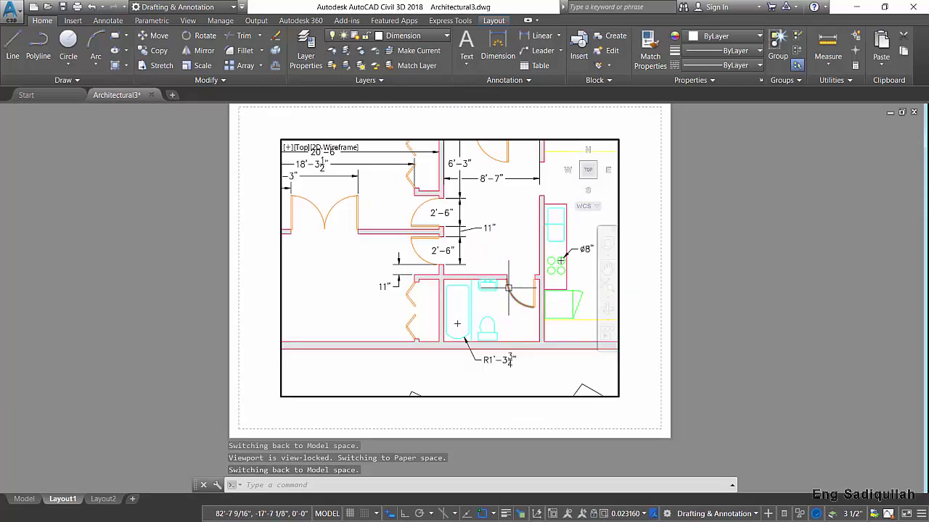
scroll(497, 267, "down", 1)
middle_click_drag(507, 282, 501, 281)
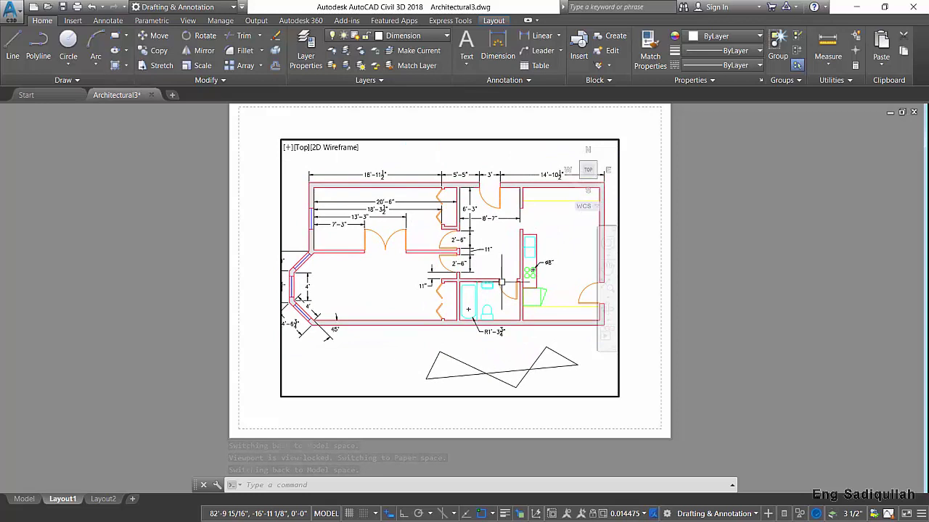
scroll(521, 303, "up", 1)
scroll(521, 303, "down", 1)
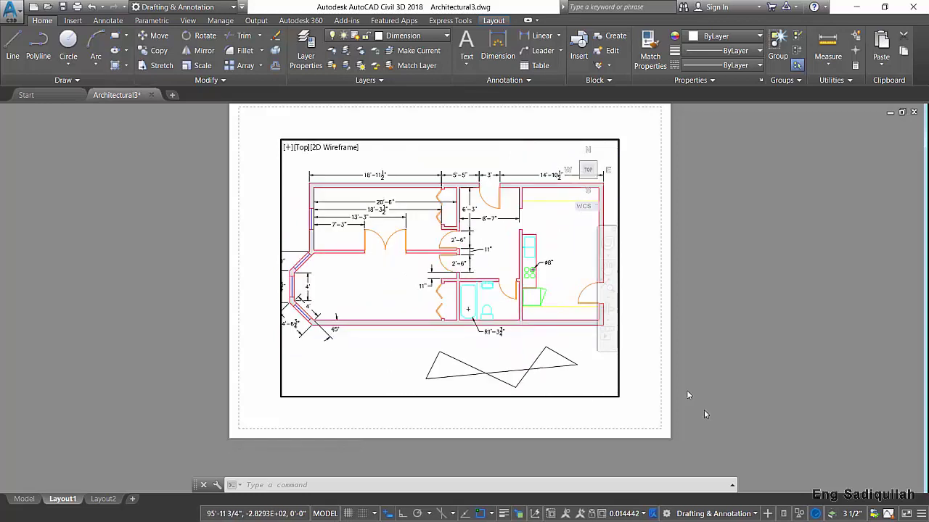
Set the viewport scale to 1:100 after trying another scale
left_click(653, 514)
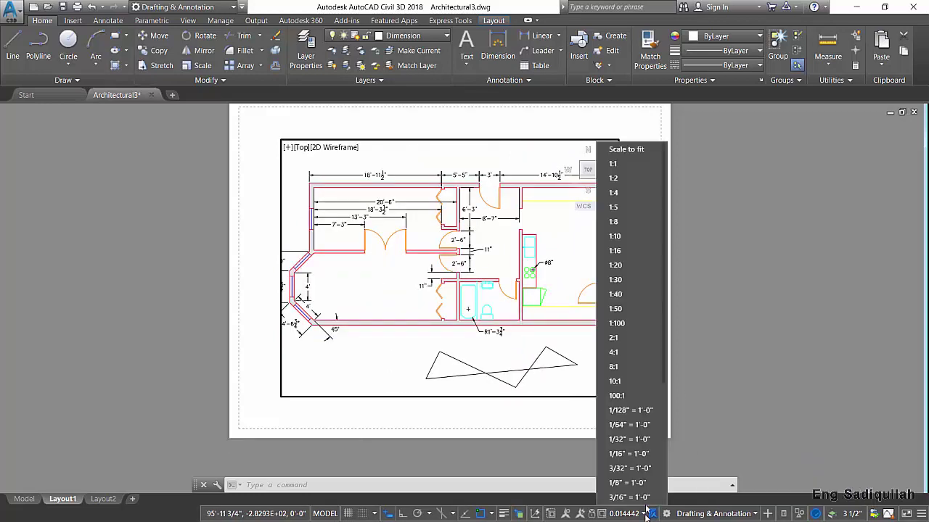
left_click(617, 323)
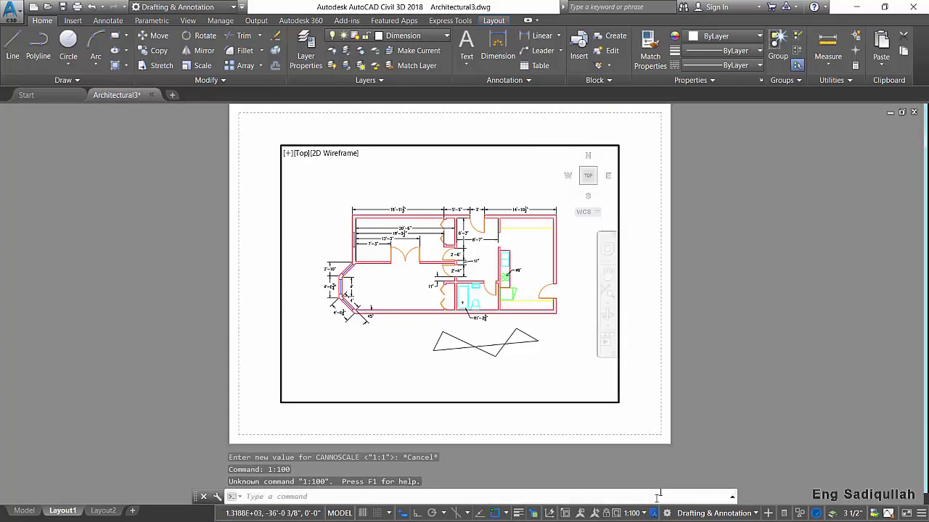
left_click(646, 514)
left_click(644, 332)
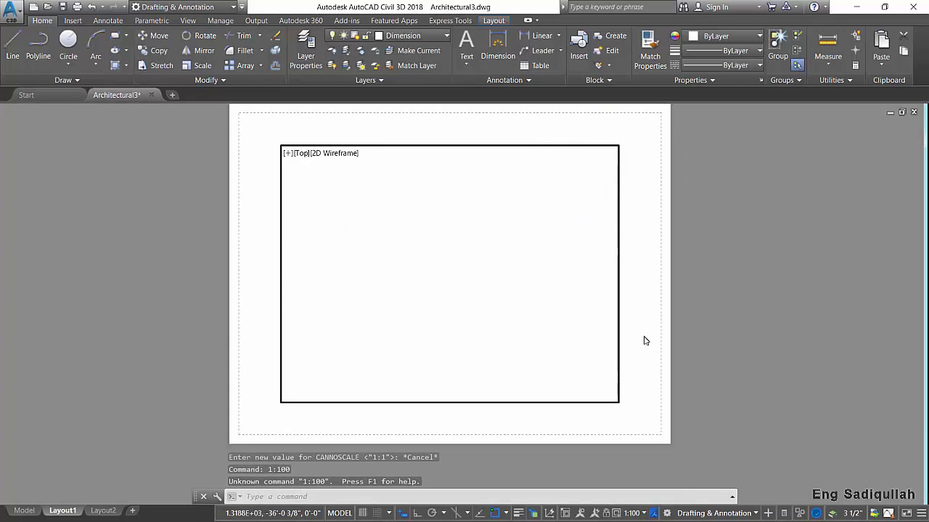
left_click(644, 514)
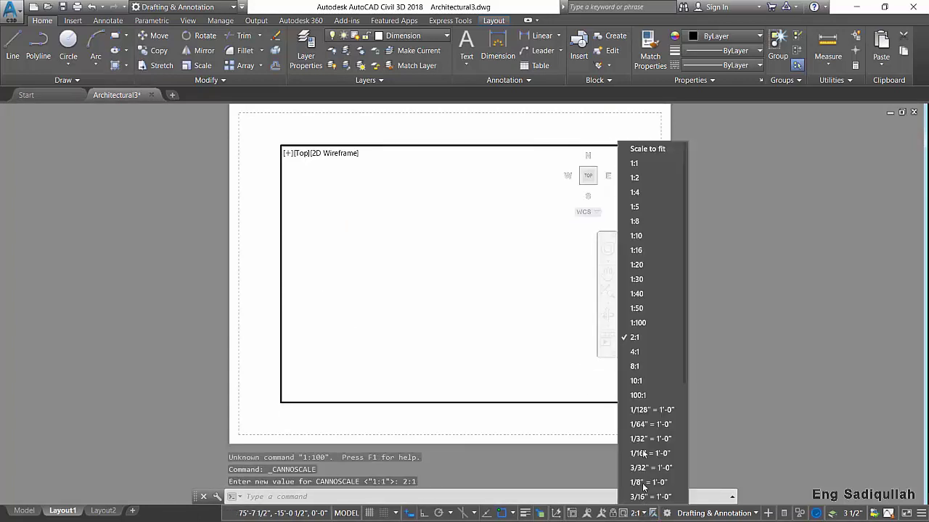
left_click(637, 323)
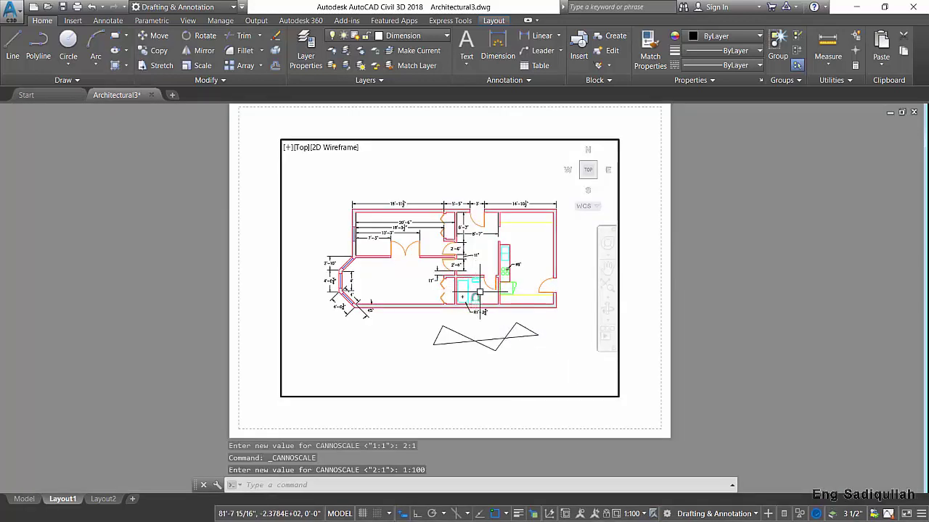
Zoom inside the viewport to enlarge the plan to a 0.015890 custom scale
scroll(480, 292, "up", 8)
scroll(483, 291, "down", 6)
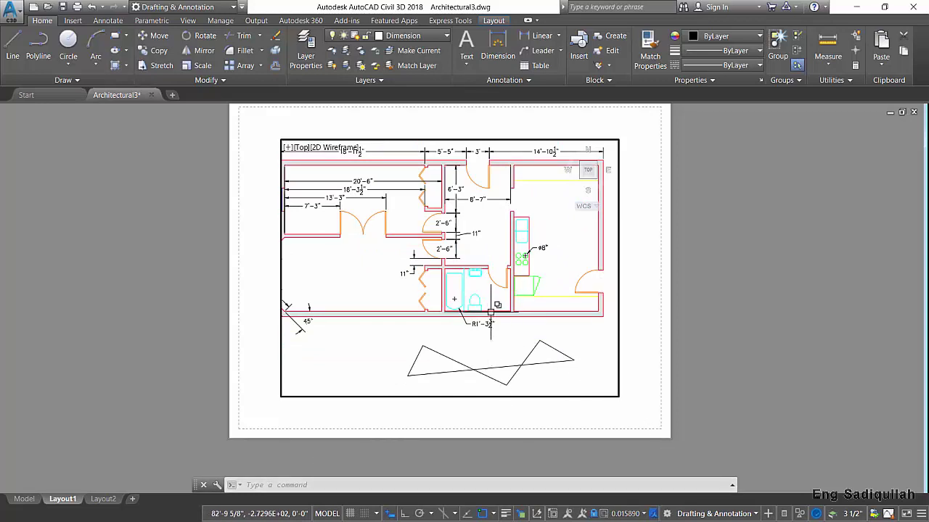
scroll(491, 313, "up", 3)
scroll(488, 301, "up", 3)
scroll(485, 291, "down", 4)
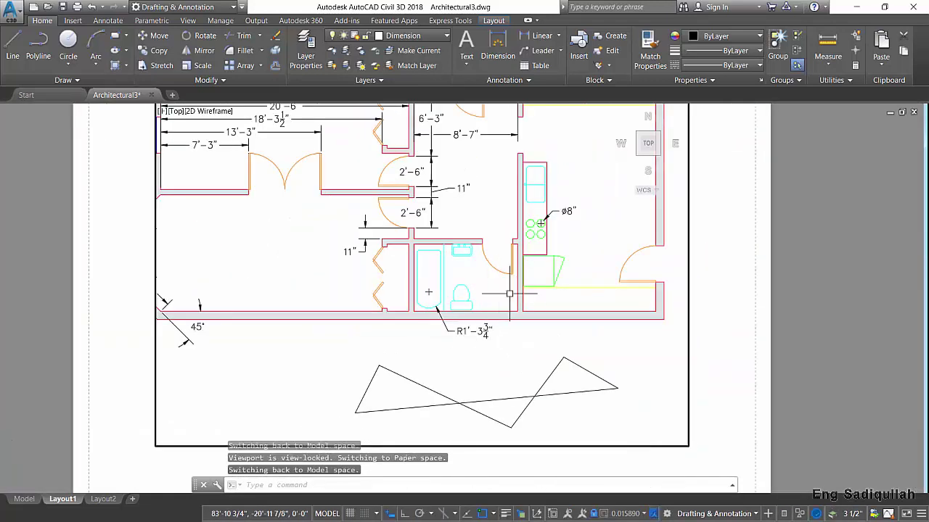
scroll(509, 293, "down", 4)
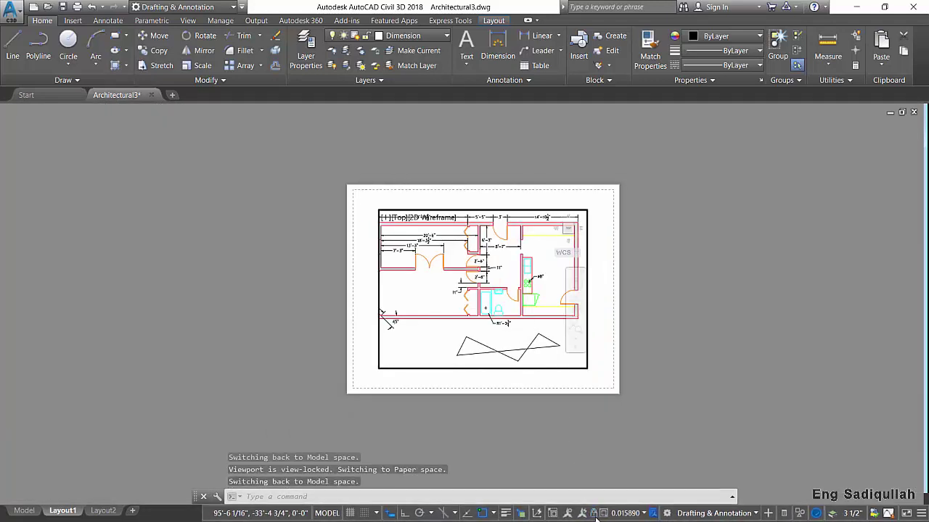
Leave the viewport to work in paper space on the Layout1 sheet
double_click(593, 369)
scroll(510, 312, "up", 5)
scroll(510, 312, "down", 5)
scroll(510, 313, "up", 4)
scroll(510, 313, "down", 3)
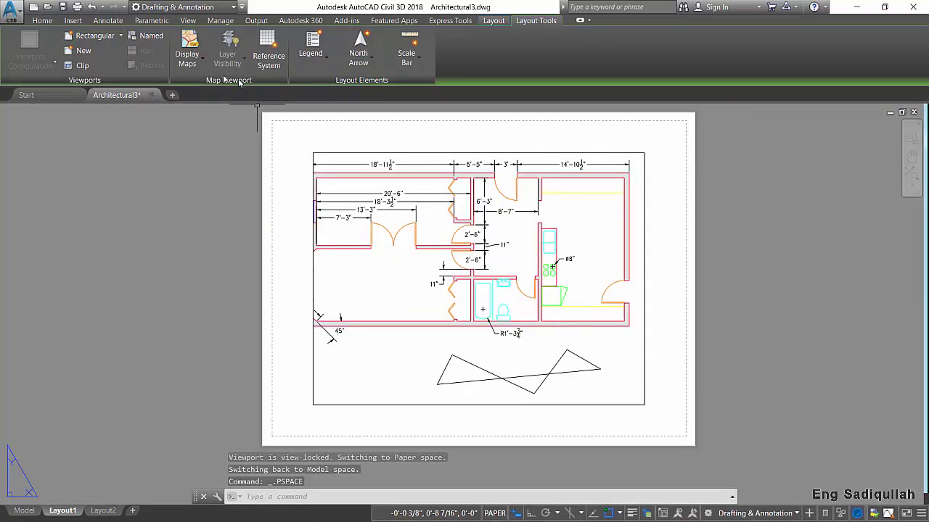
Draw a jagged line from inside the plan down below the viewport
left_click(38, 22)
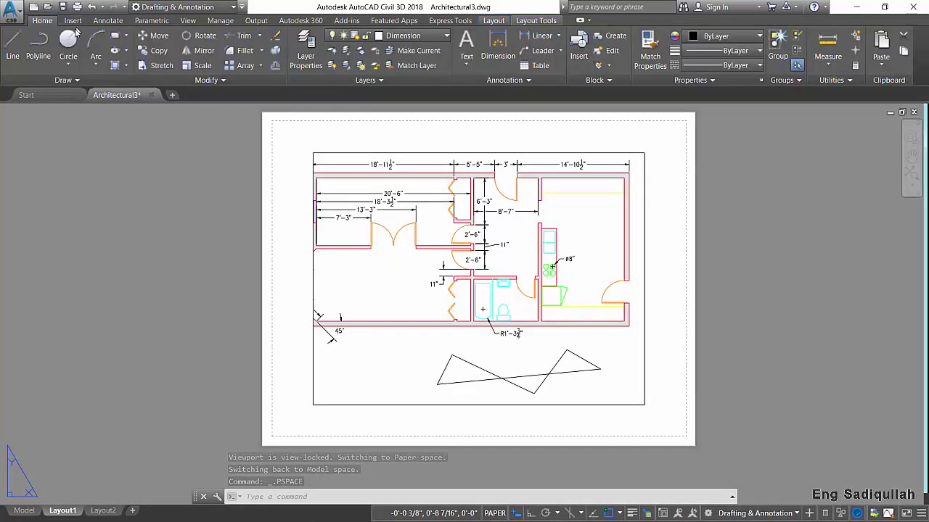
left_click(12, 45)
left_click(392, 261)
left_click(381, 354)
left_click(410, 384)
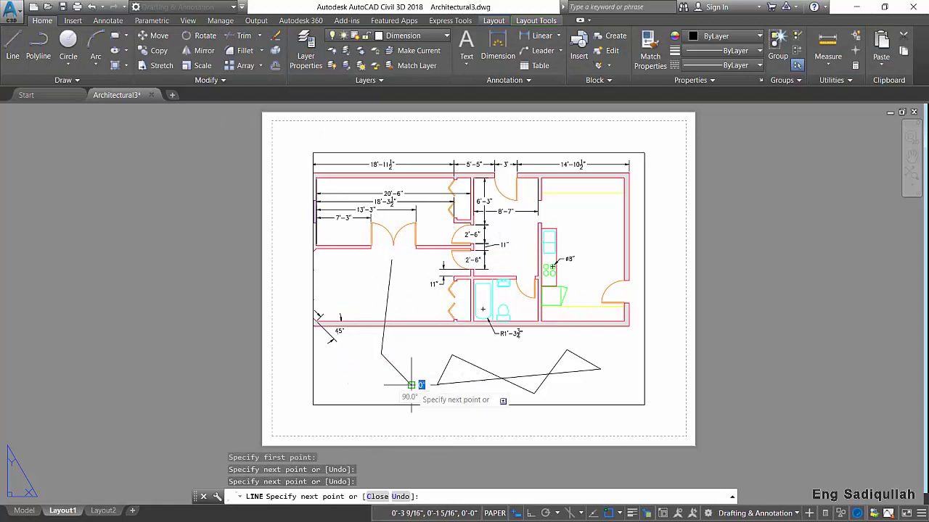
left_click(387, 420)
left_click(482, 423)
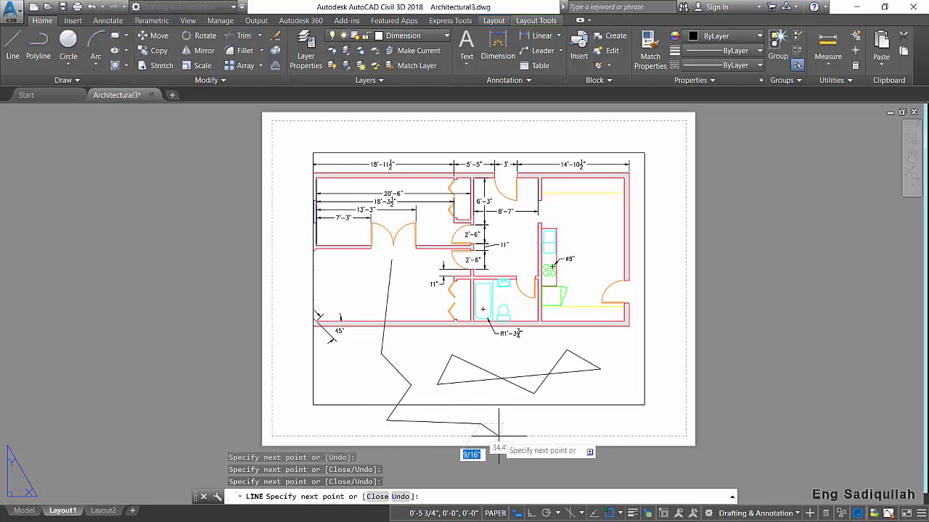
key("Return")
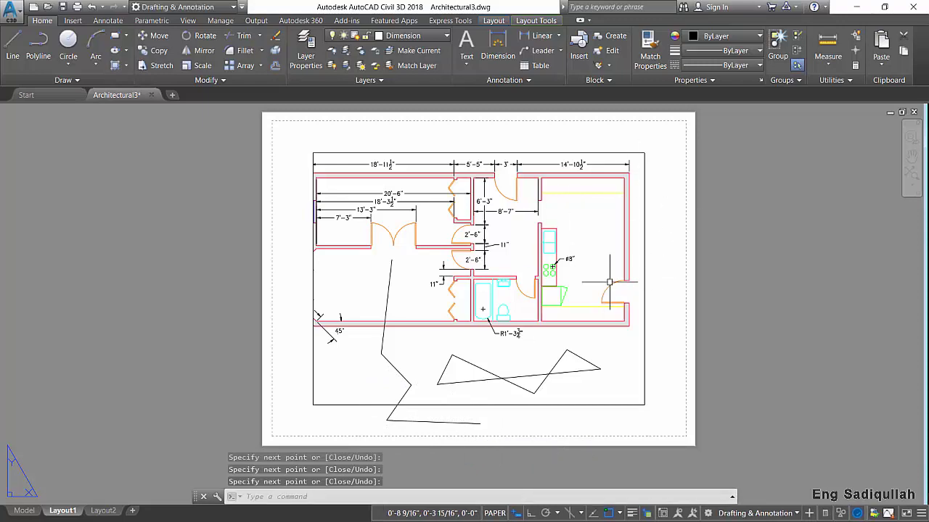
Select the viewport frame and then the slanted line, clearing each selection
mouse_move(500, 291)
middle_mouse_down()
mouse_move(486, 268)
mouse_move(553, 245)
middle_mouse_up()
left_click(663, 414)
left_click(479, 308)
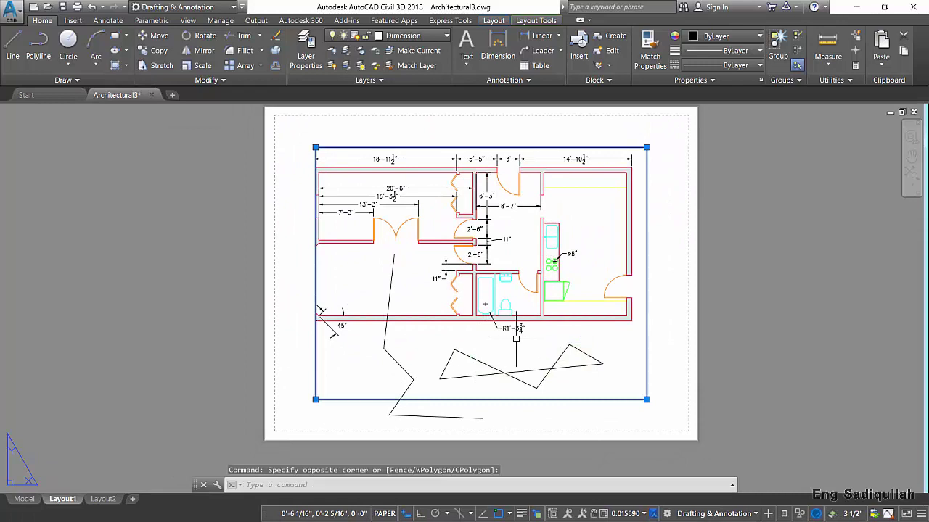
key("Escape")
left_click(457, 290)
left_click(338, 243)
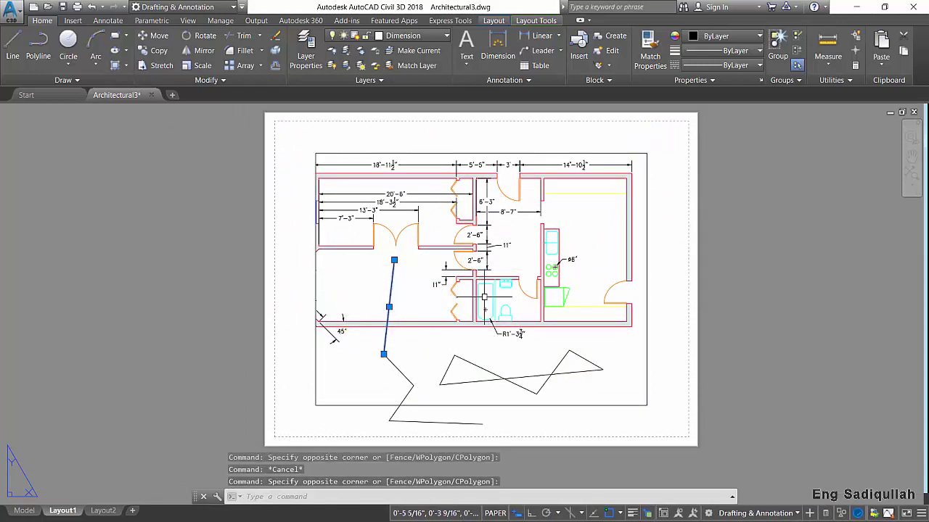
key("Escape")
Pan the floor plan lower and right inside the viewport, revealing more angled walls
double_click(435, 289)
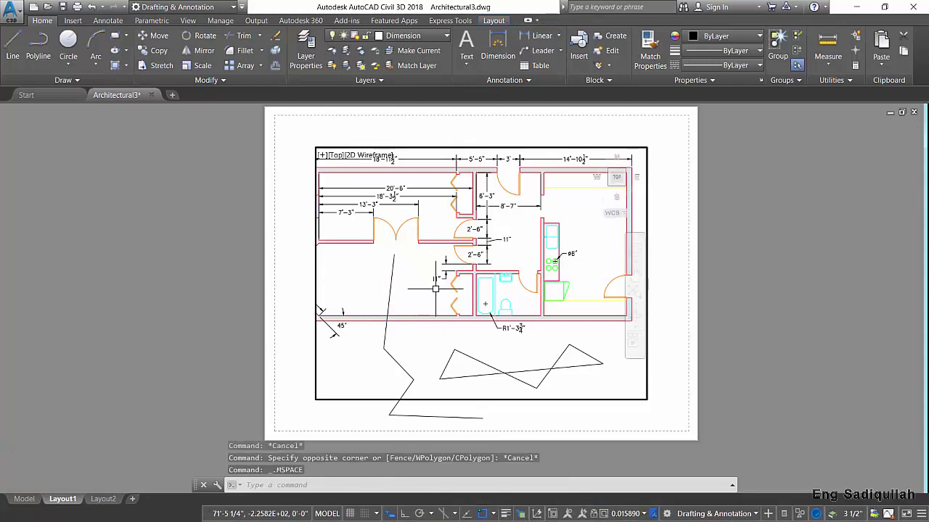
left_click(406, 261)
left_click(378, 272)
double_click(377, 274)
left_click(377, 273)
left_click(390, 269)
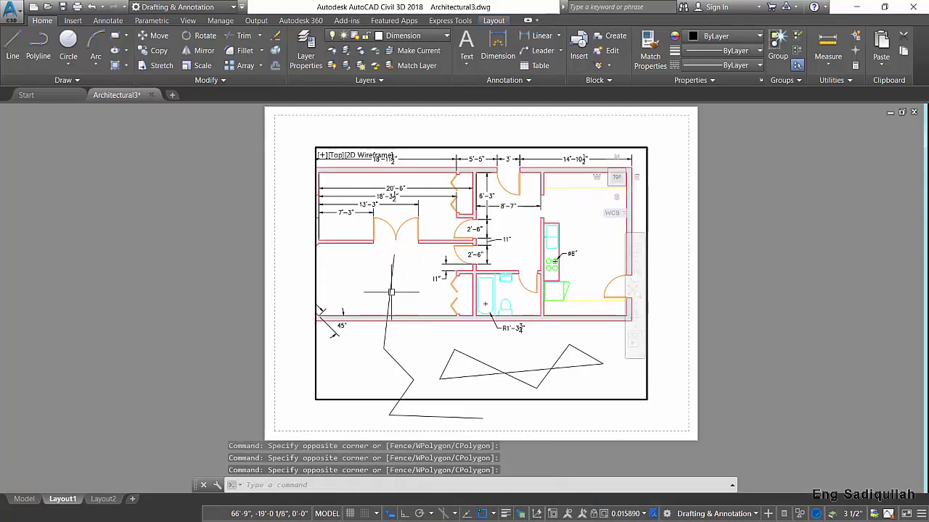
mouse_move(402, 292)
middle_mouse_down()
mouse_move(386, 303)
mouse_move(394, 356)
mouse_move(446, 384)
mouse_move(481, 352)
mouse_move(520, 365)
mouse_move(524, 338)
mouse_move(489, 356)
mouse_move(483, 310)
middle_mouse_up()
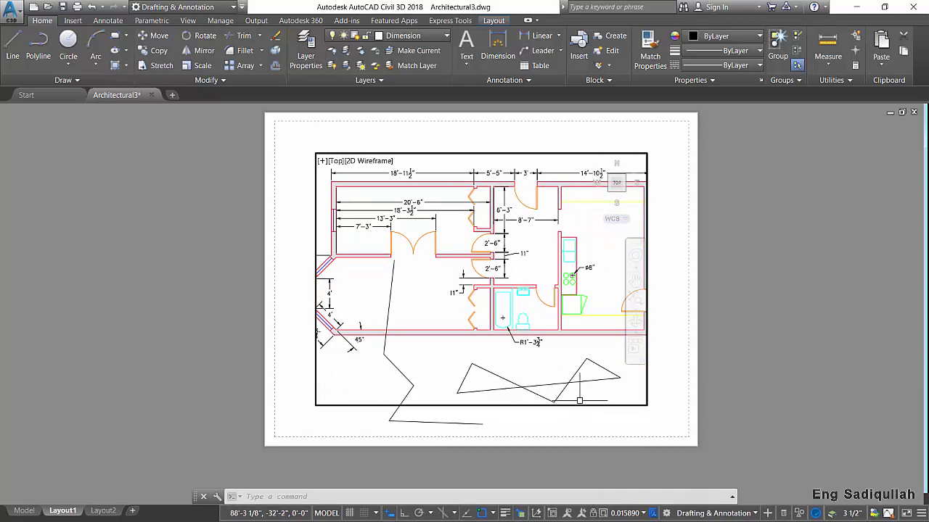
Return to paper space and erase the lower and upper parts of the drawn line
double_click(663, 325)
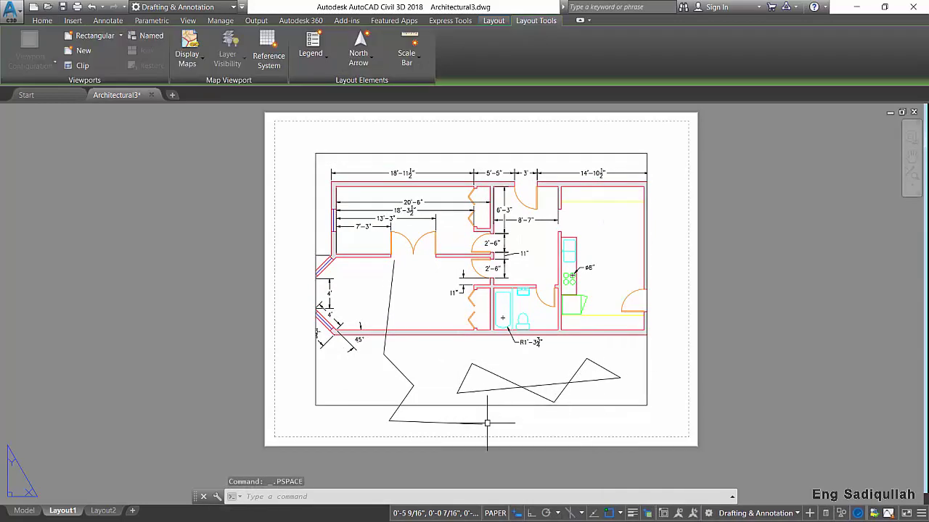
left_click(475, 423)
left_click(395, 407)
left_click(417, 331)
left_click(370, 305)
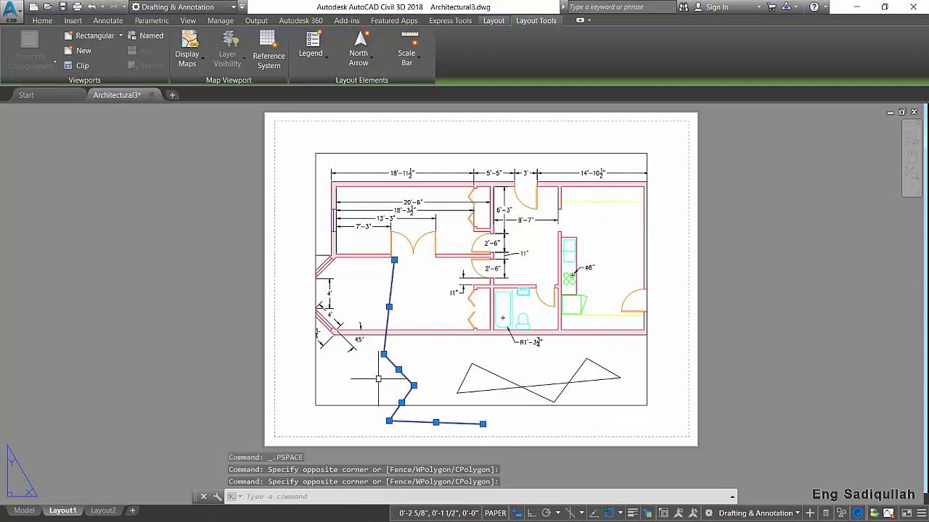
type("e")
key("Return")
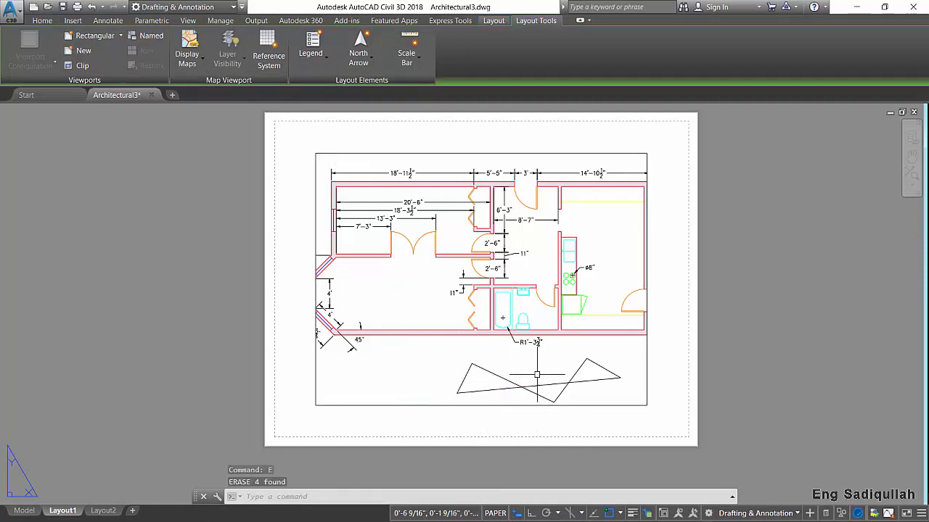
Try selecting the zigzag shape, then cancel the accidental viewport-frame selection
left_click(614, 365)
left_click(446, 396)
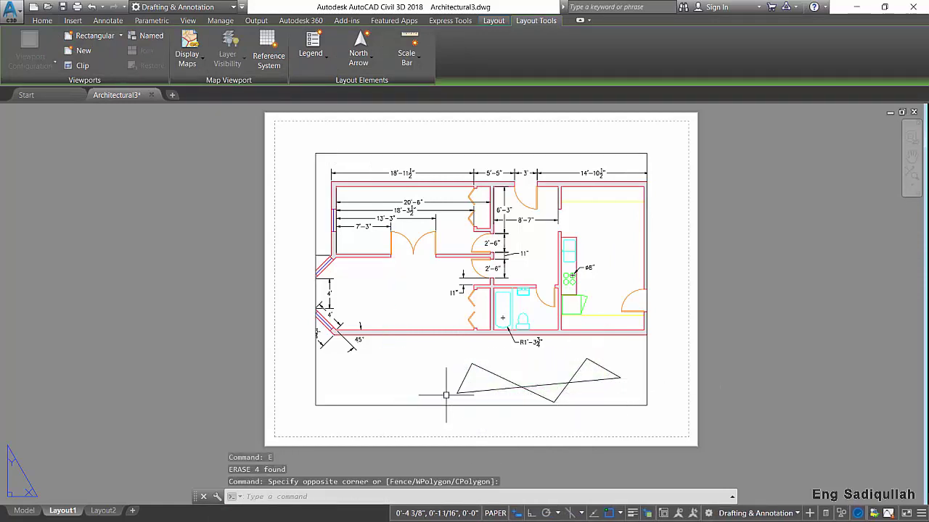
middle_click_drag(494, 387, 483, 369)
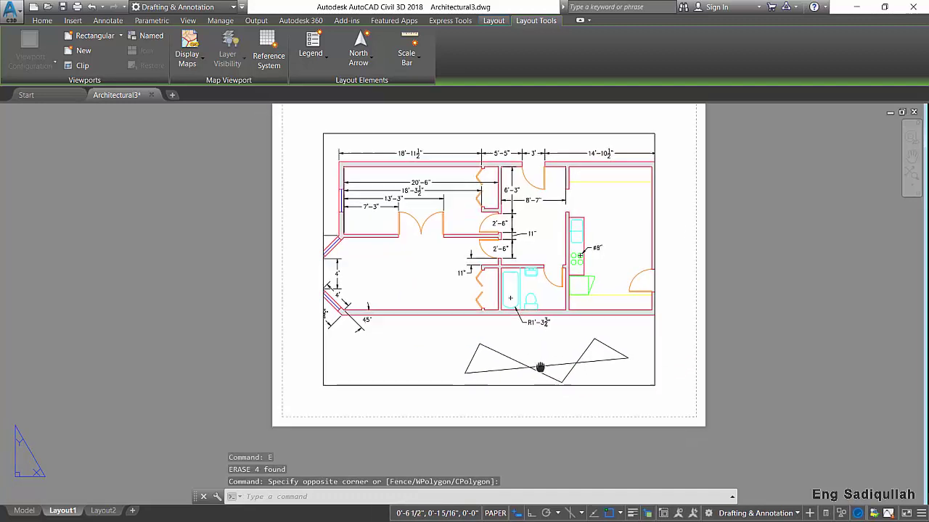
left_click(589, 353)
left_click(528, 383)
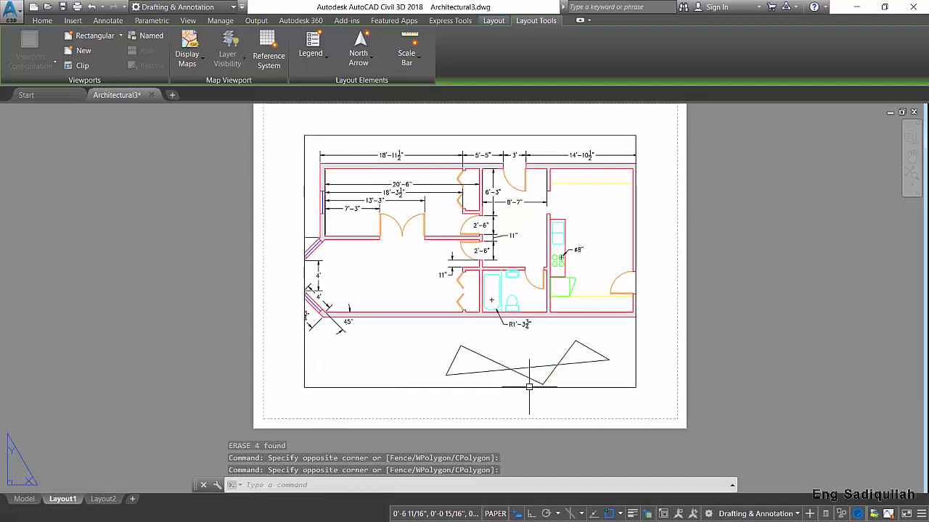
left_click(528, 392)
left_click(523, 379)
middle_click_drag(566, 396, 566, 401)
key("Escape")
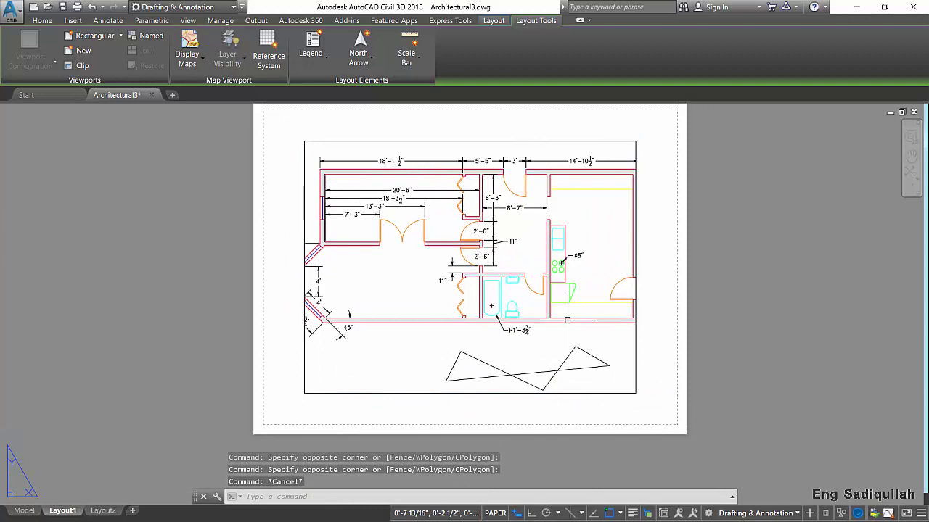
left_click(559, 336)
Inside the viewport, erase the zigzag polyline and the polyline beside it
double_click(597, 335)
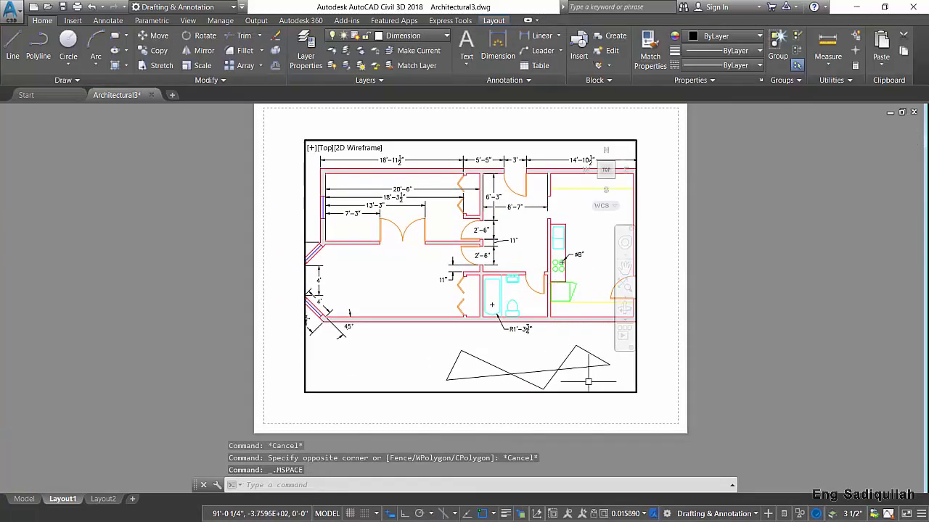
left_click(590, 353)
left_click(518, 373)
left_click(515, 372)
left_click(473, 375)
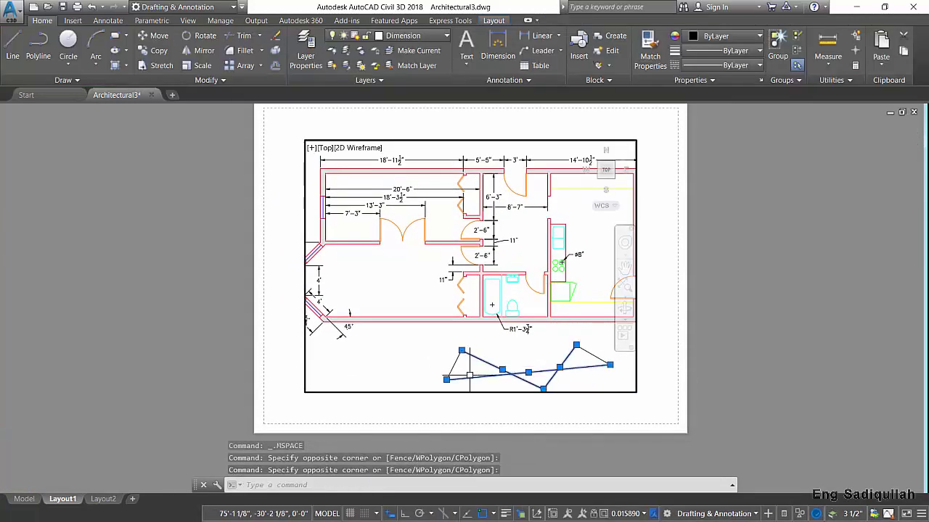
type("e")
key("Return")
key("Return")
Erase the two stray diagonal lines below the plan
left_click(592, 353)
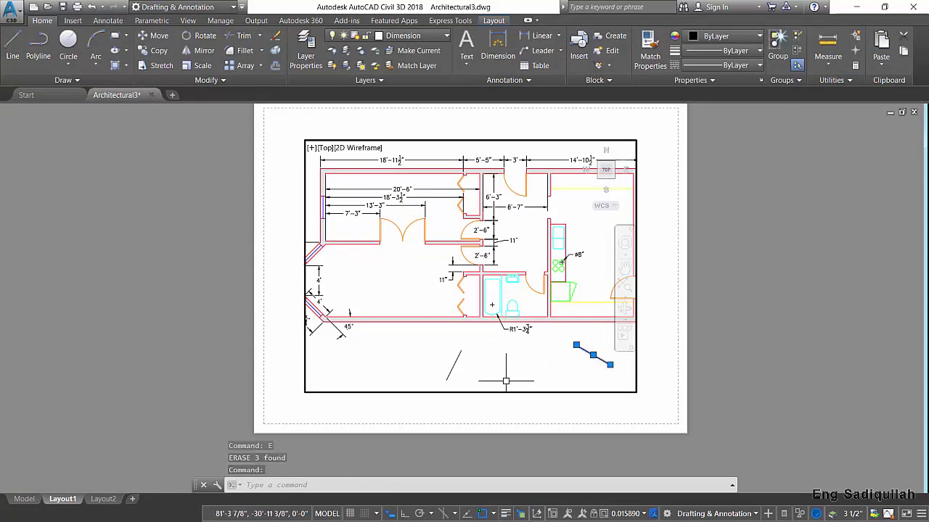
left_click(453, 364)
left_click(426, 368)
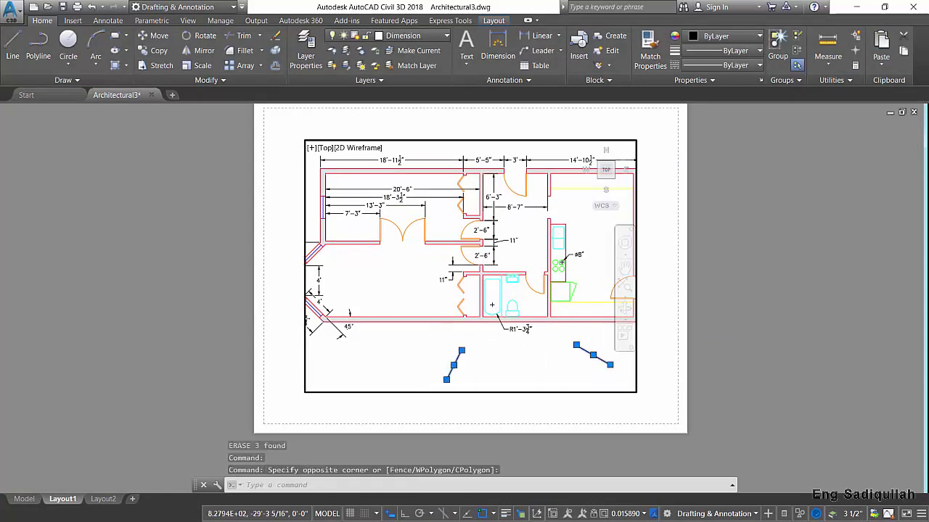
type("e")
key("Return")
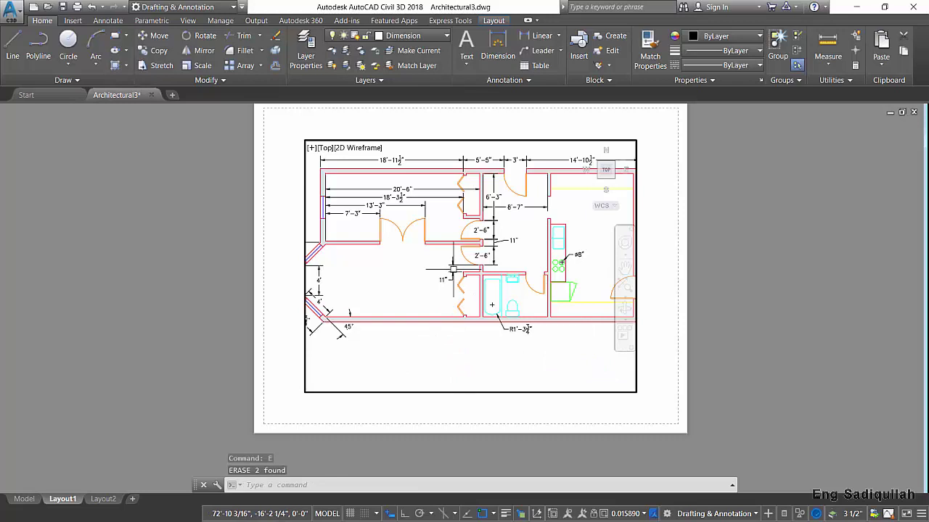
Pan the floor plan left, showing the right-hand room and cropping the angled walls
middle_click_drag(428, 265, 451, 277)
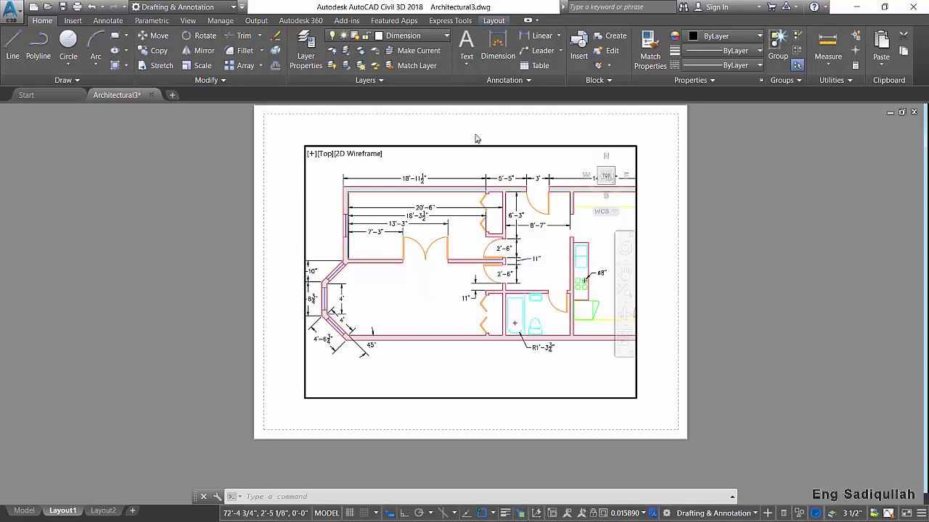
mouse_move(500, 250)
middle_mouse_down()
mouse_move(468, 258)
mouse_move(493, 261)
mouse_move(510, 251)
mouse_move(461, 254)
middle_mouse_up()
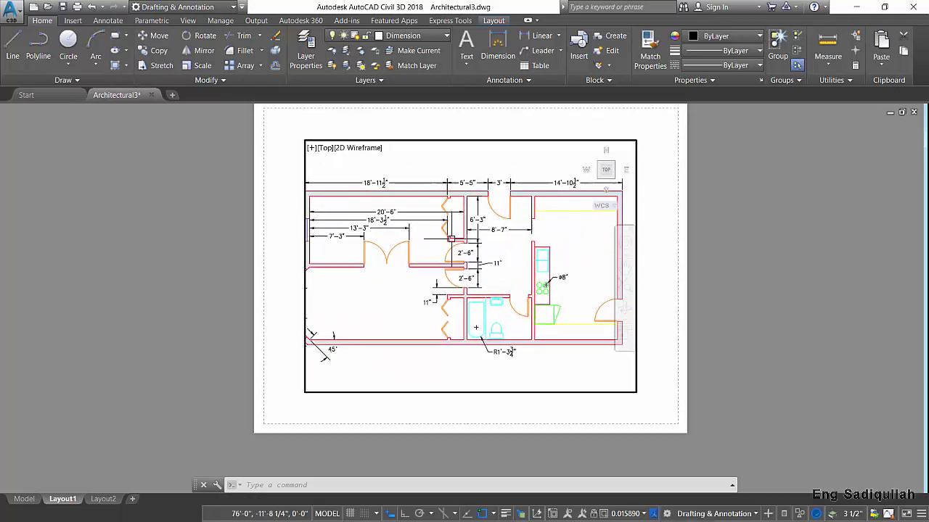
Change Layout1's page setup paper size to ISO A3 (420.00 x 297.00 MM)
left_click(256, 21)
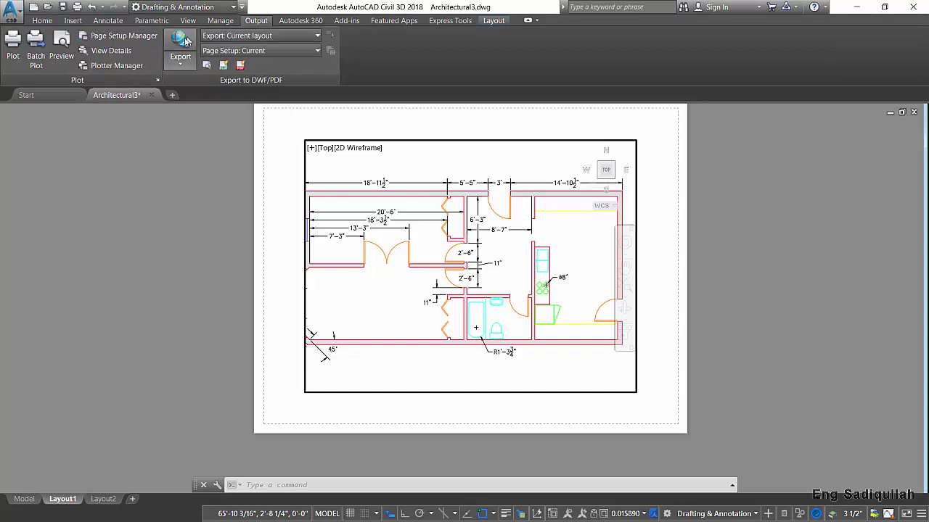
left_click(133, 43)
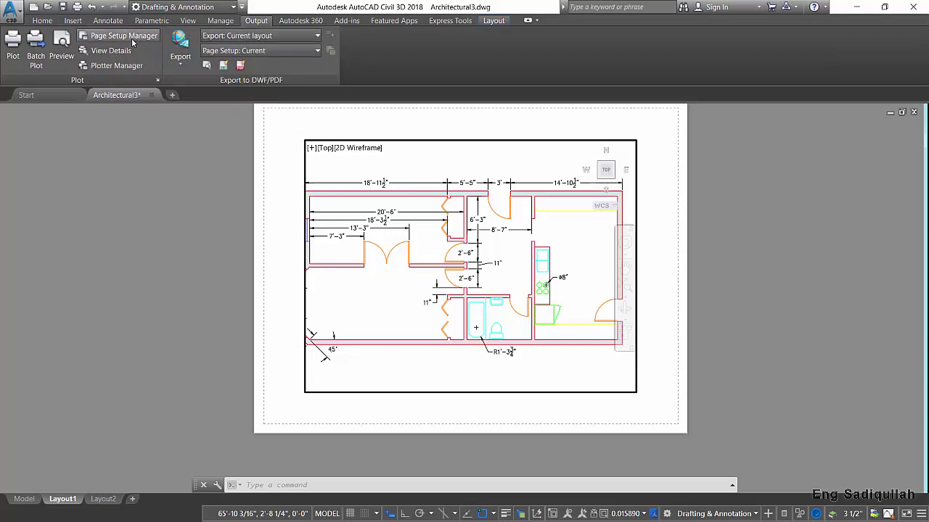
mouse_move(442, 218)
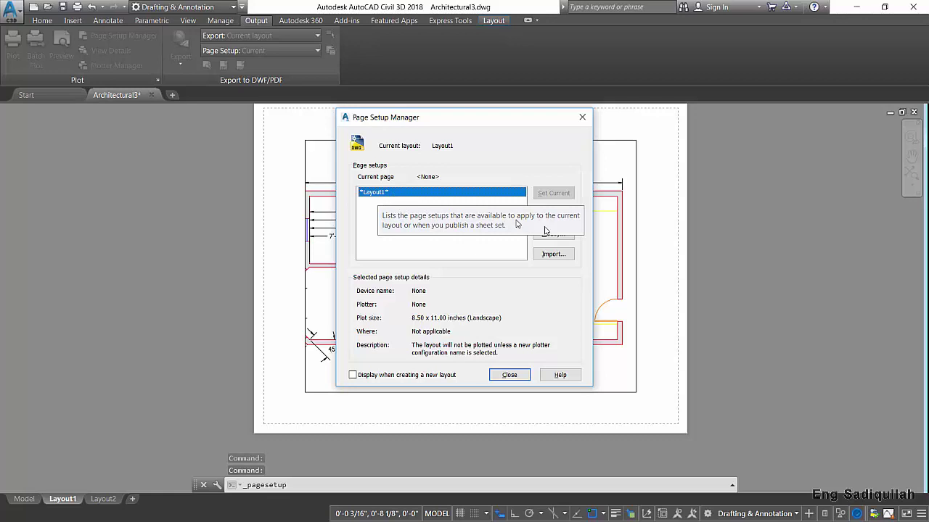
left_click(555, 234)
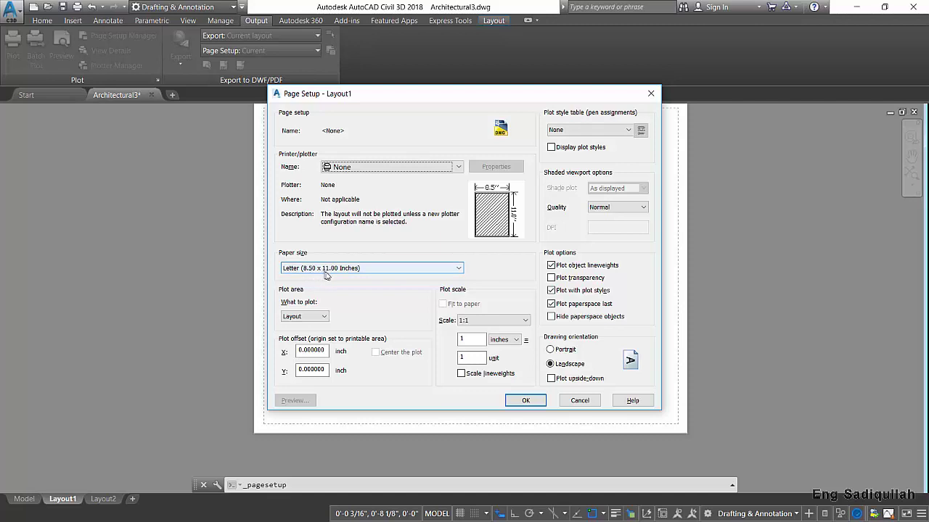
left_click(373, 268)
scroll(374, 392, "down", 1)
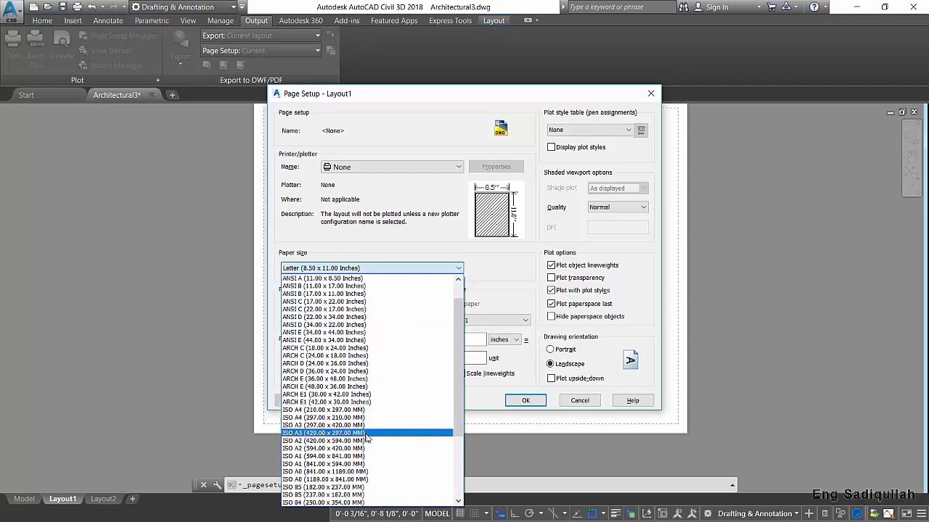
left_click(367, 434)
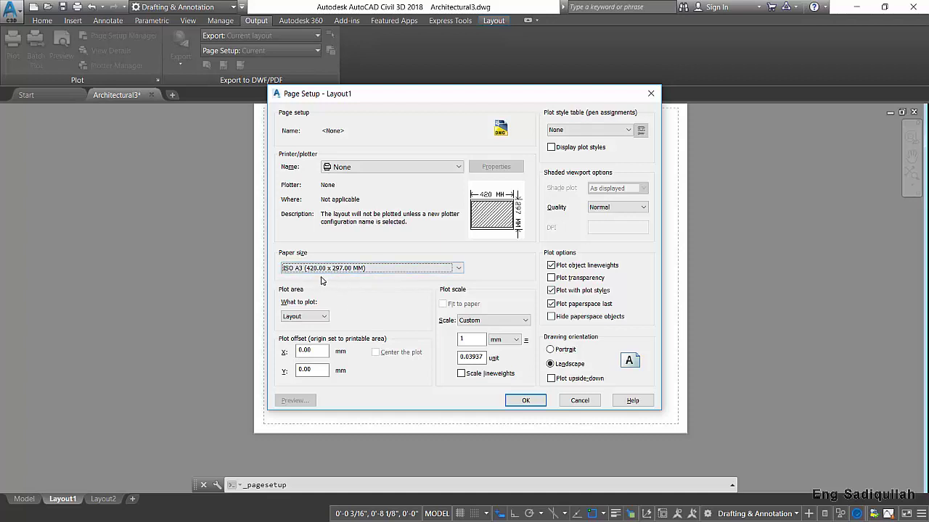
left_click(523, 405)
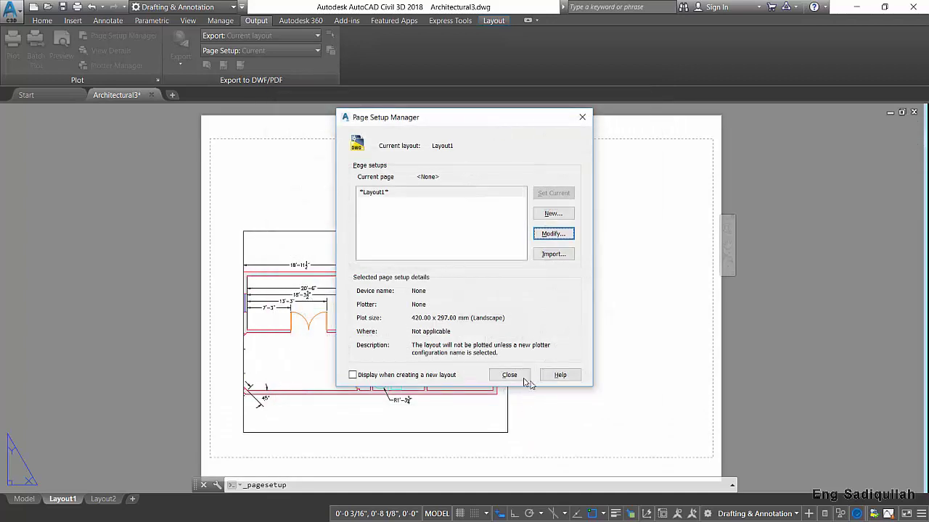
left_click(510, 375)
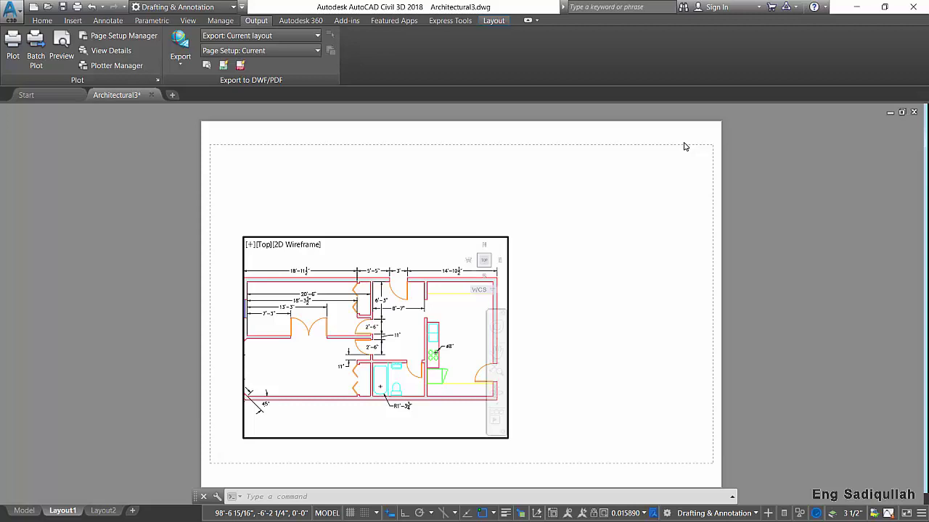
Pan and zoom out in the viewport until the whole floor plan, angled walls included, fits at about 0.009943 scale
middle_click_drag(423, 327, 398, 322)
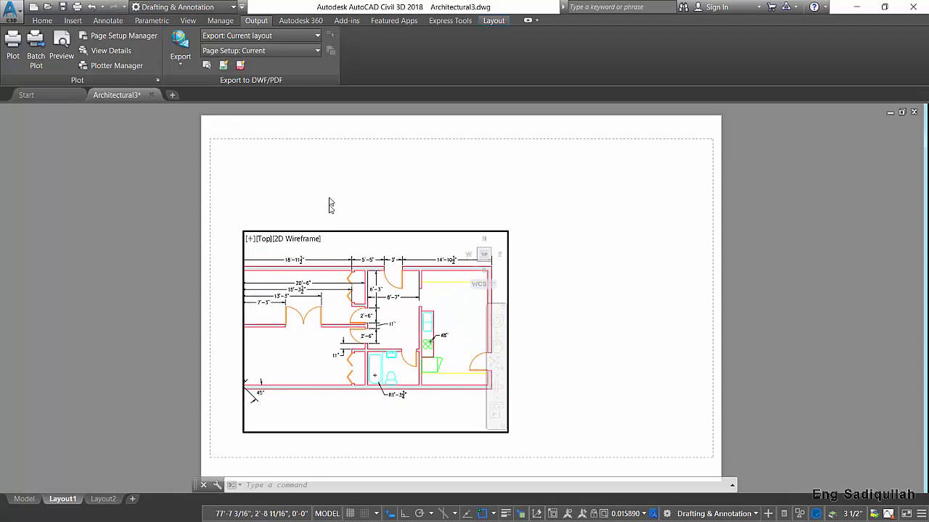
scroll(399, 322, "down", 2)
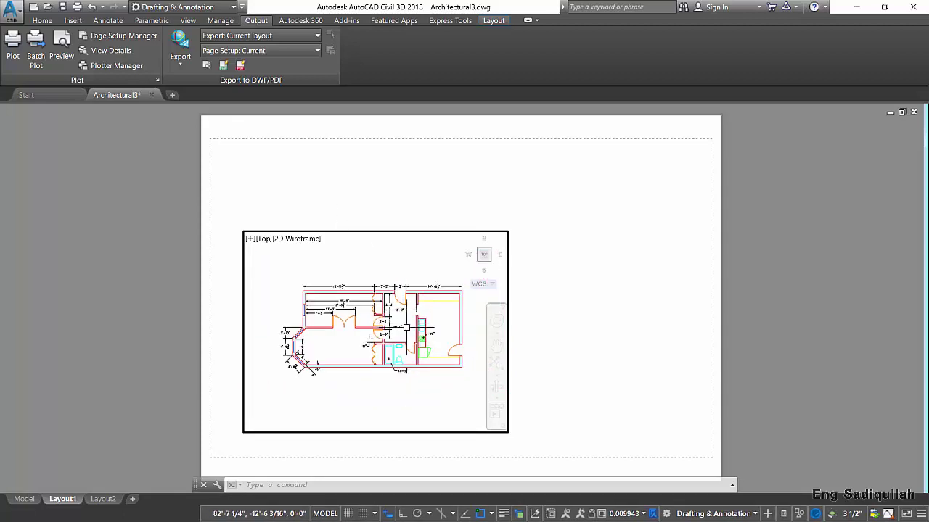
middle_click_drag(406, 334, 424, 329)
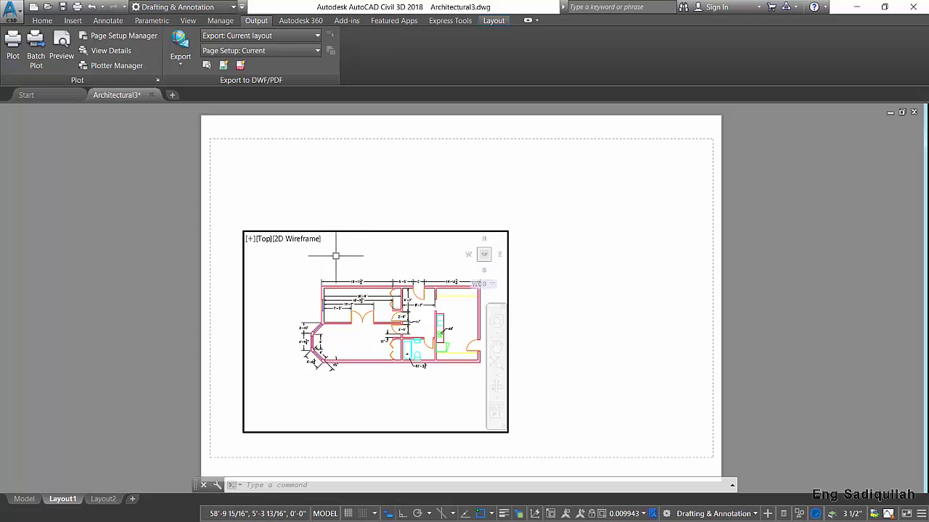
middle_click_drag(395, 258, 381, 253)
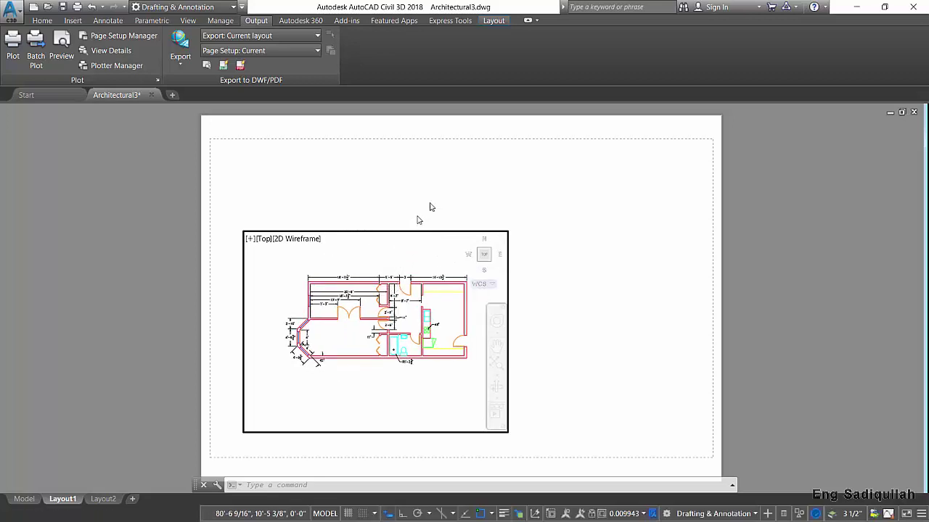
Back in paper space, move the floor-plan viewport frame up and right toward the sheet's middle
double_click(463, 187)
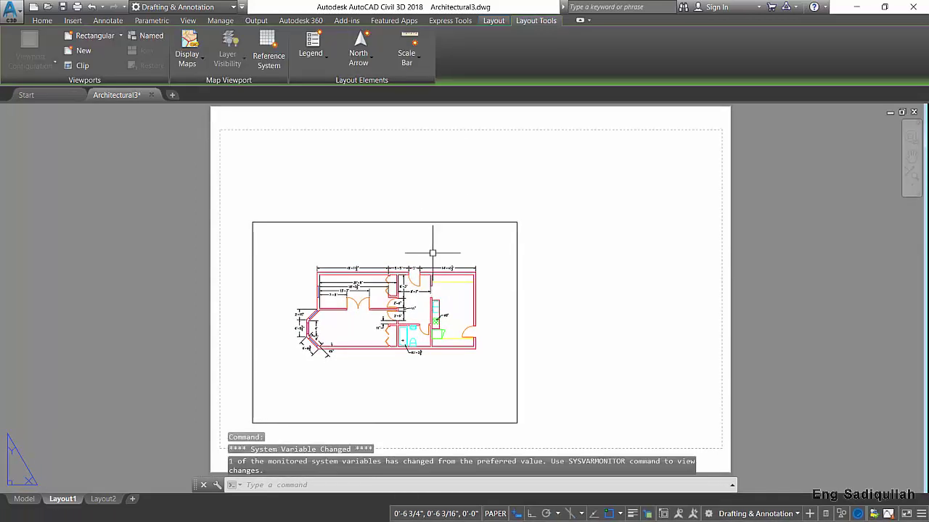
left_click(435, 223)
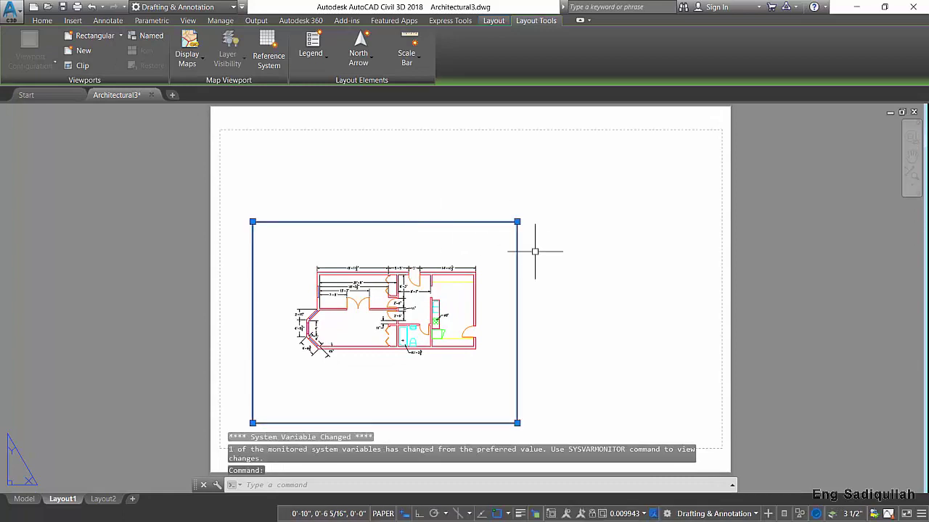
type("m")
key("Return")
left_click(563, 331)
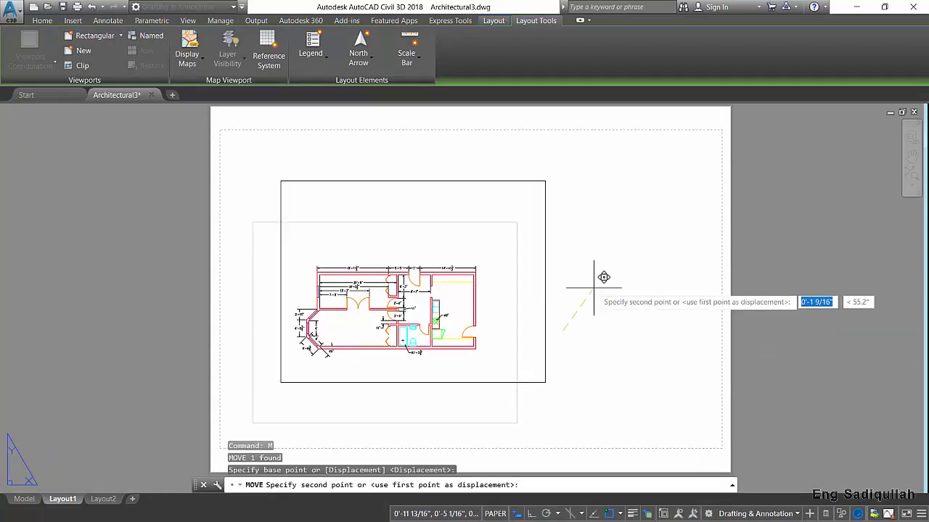
left_click(651, 254)
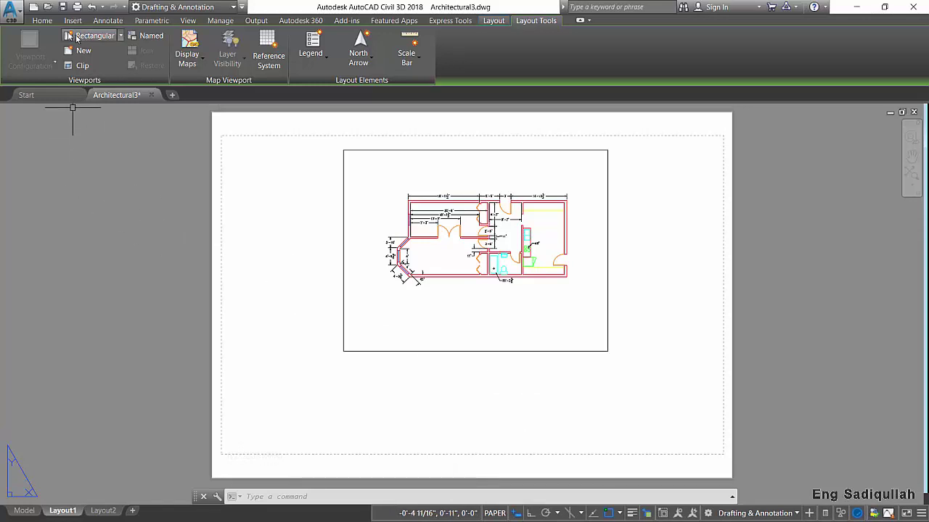
Draw a border rectangle along the A3 sheet's printable margin, then select it
left_click(42, 20)
left_click(114, 35)
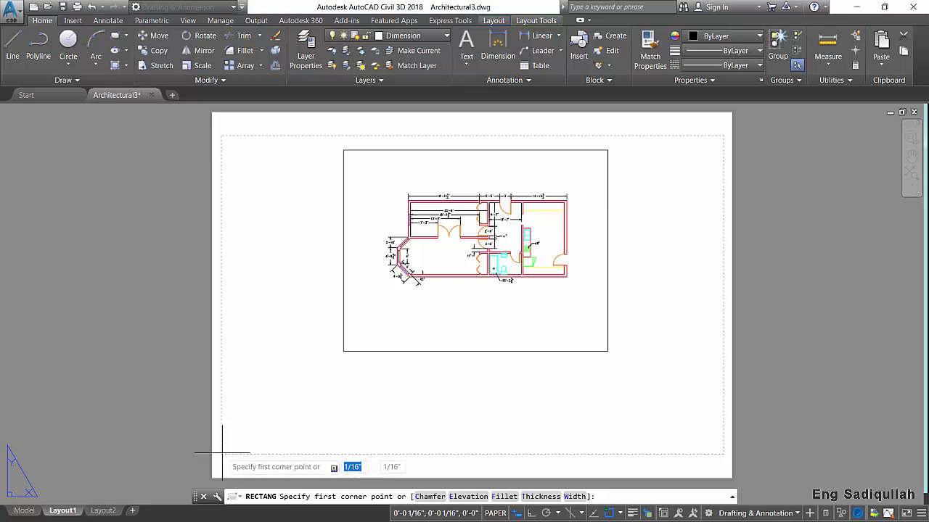
left_click(222, 452)
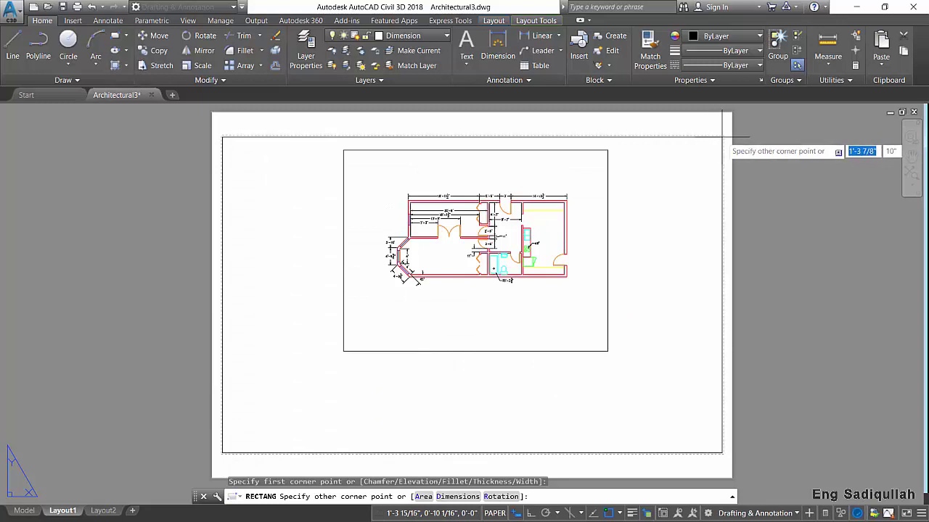
left_click(722, 137)
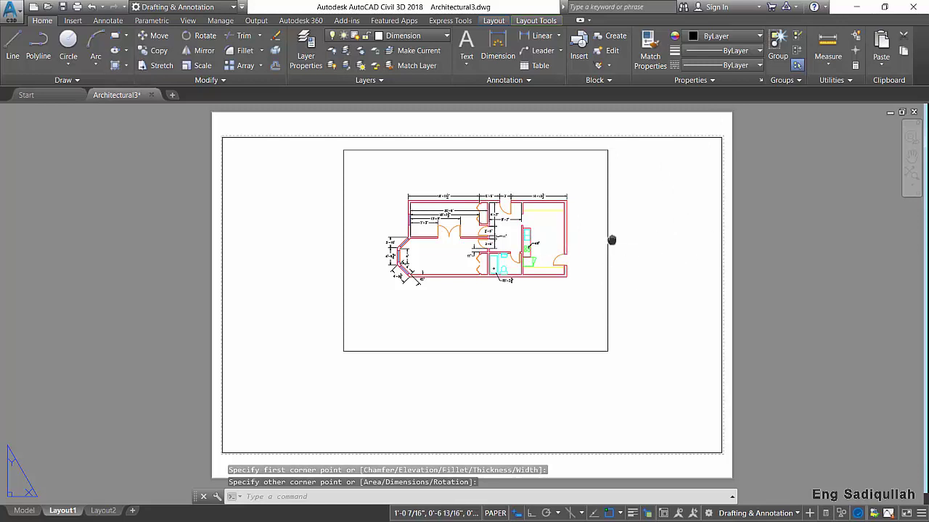
middle_click_drag(612, 239, 600, 232)
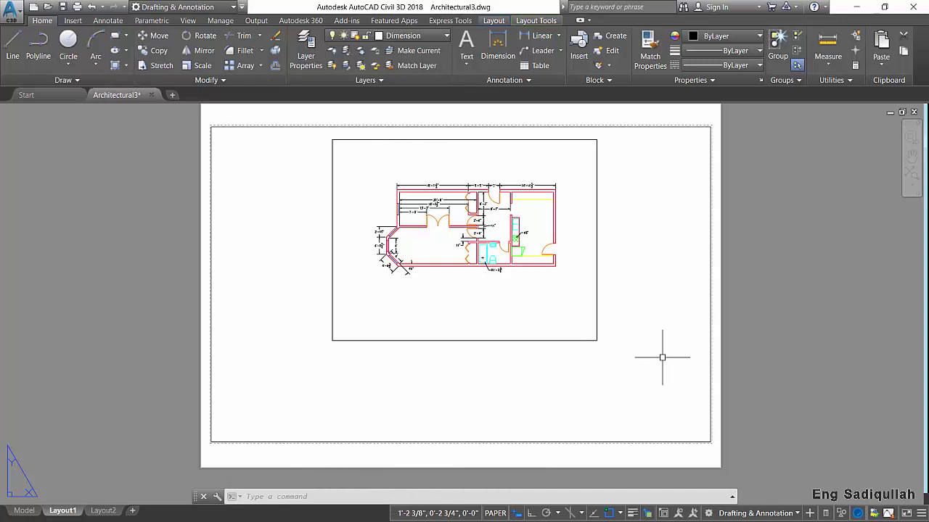
left_click(548, 424)
left_click(524, 450)
Explode the border and offset its bottom line upward through a point to form a bottom strip
key("Return")
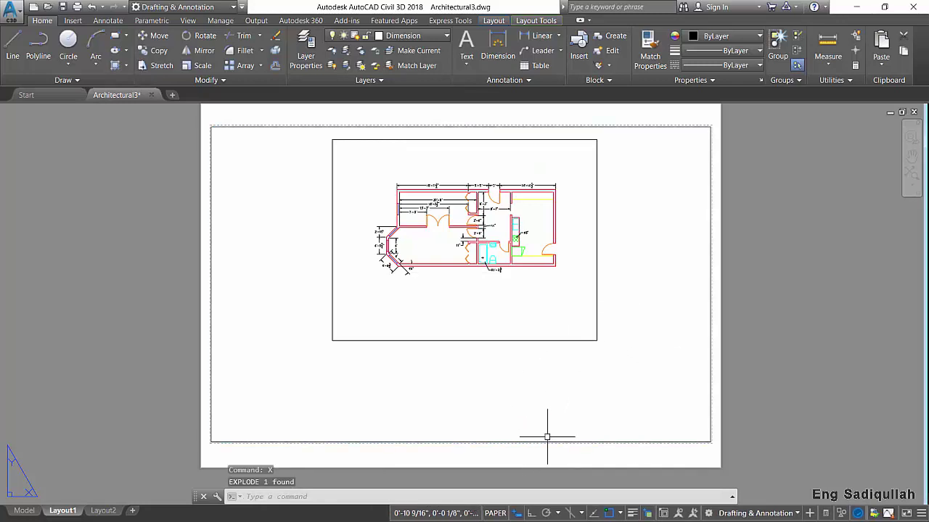
type("o")
key("Return")
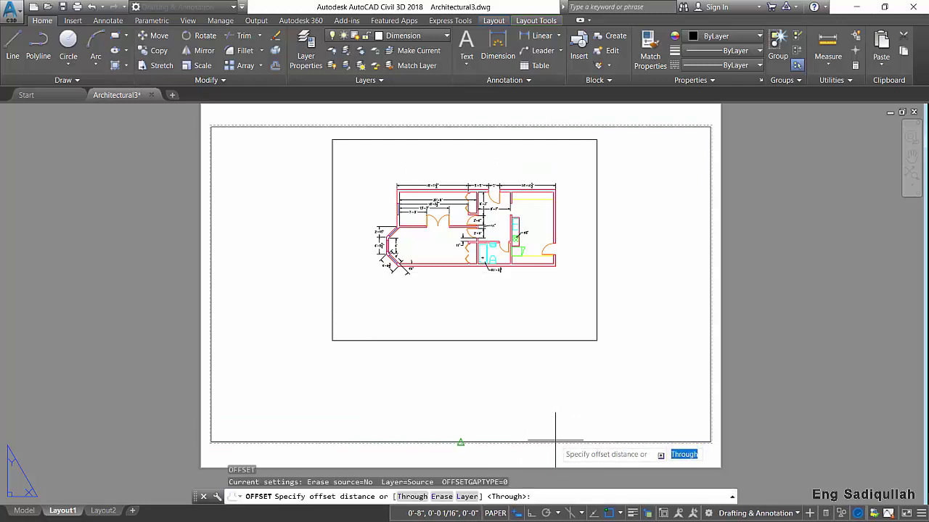
key("Return")
left_click(552, 440)
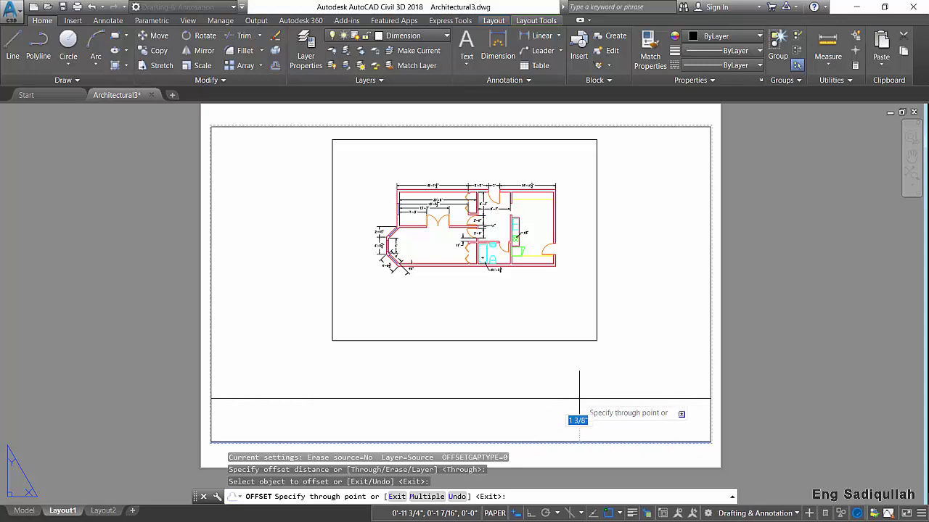
left_click(578, 398)
key("Return")
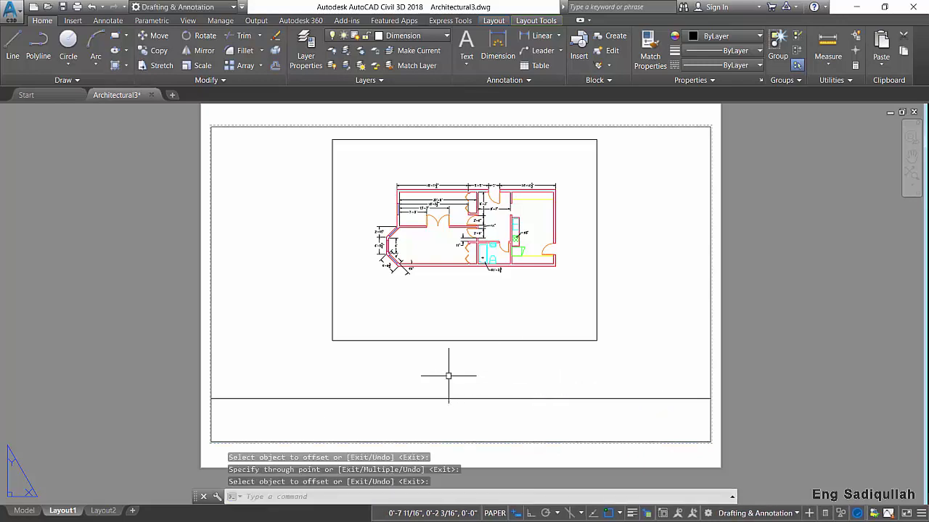
type("rec")
Start a rectangle with the Fillet option, setting the corner radius by two picked points
key("Return")
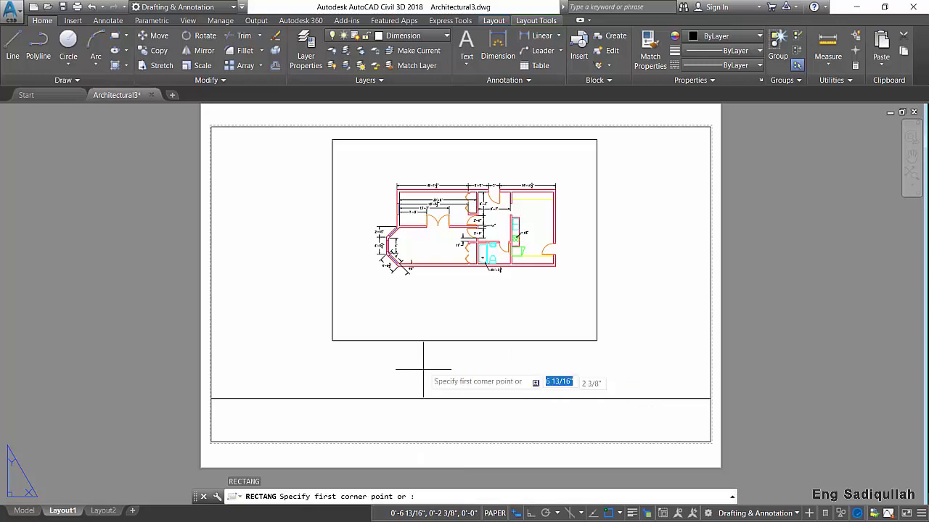
type("fer Elevation Fil")
key("Return")
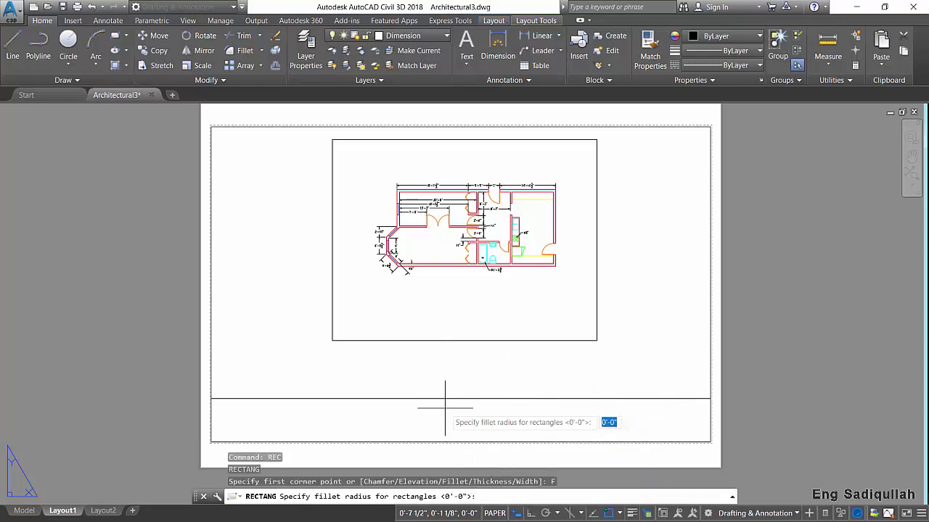
left_click(429, 410)
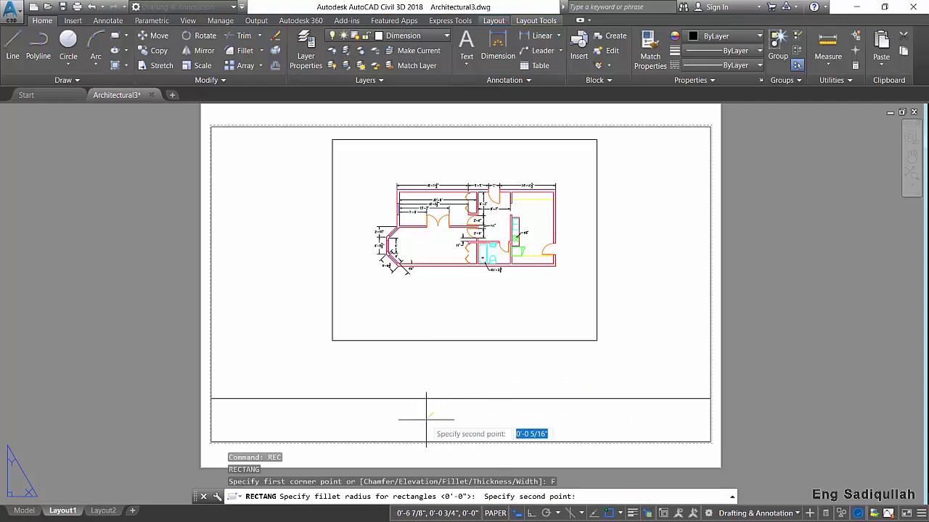
left_click(426, 419)
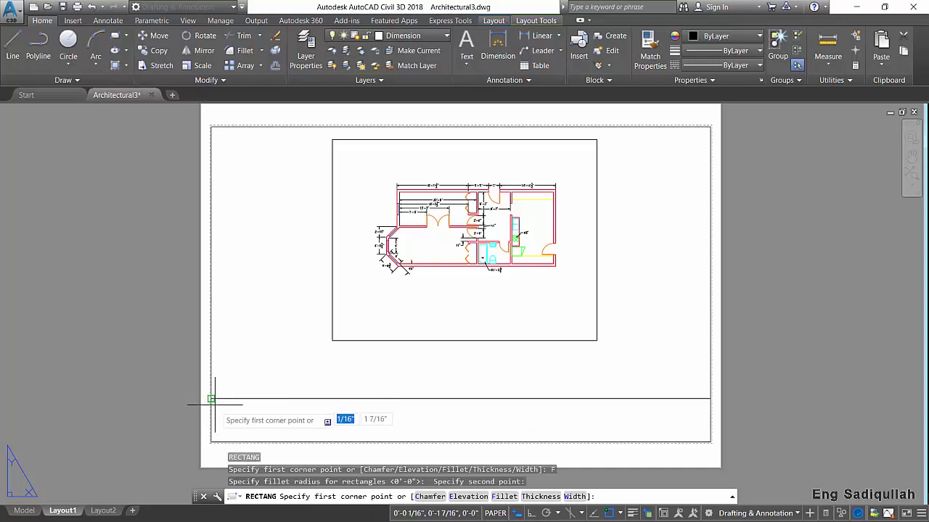
With Osnap off, draw the rounded rectangle at the strip's left end and select it
key("F3")
left_click(216, 405)
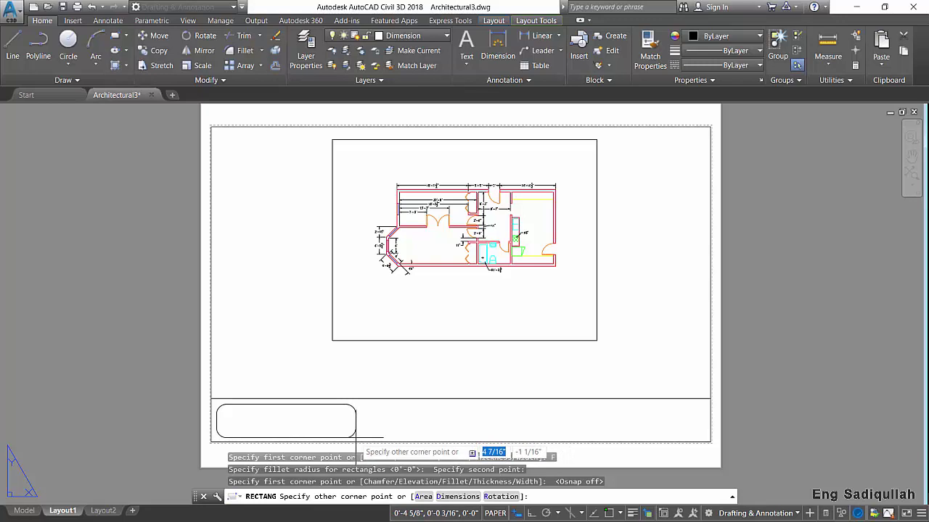
left_click(356, 438)
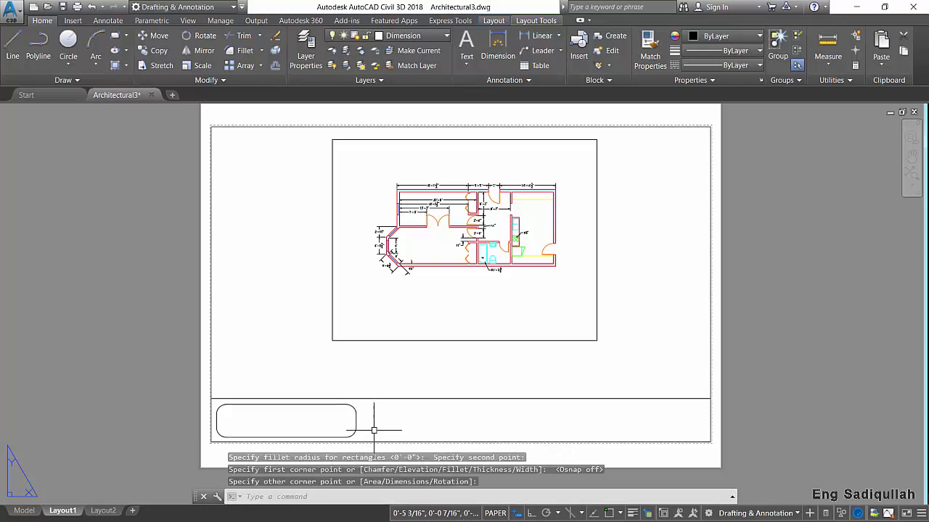
scroll(383, 428, "up", 1)
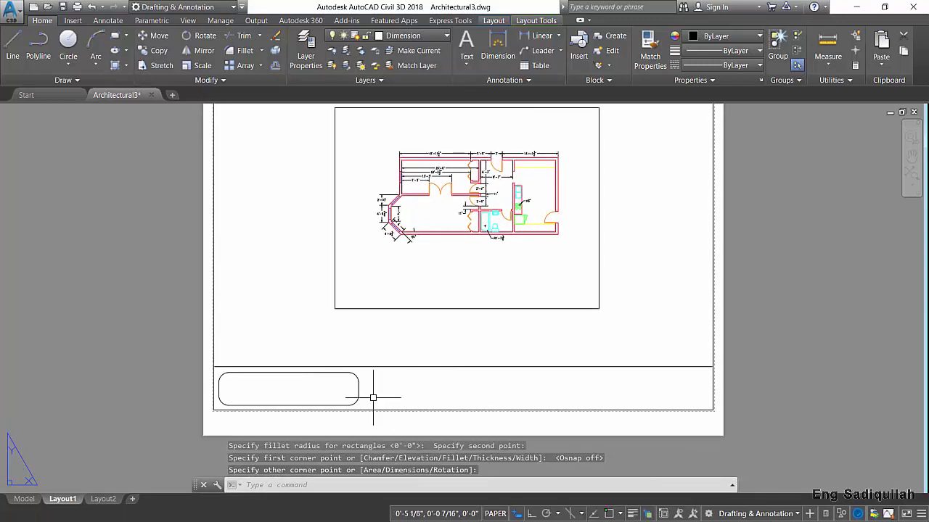
scroll(369, 394, "up", 2)
left_click(374, 375)
left_click(315, 375)
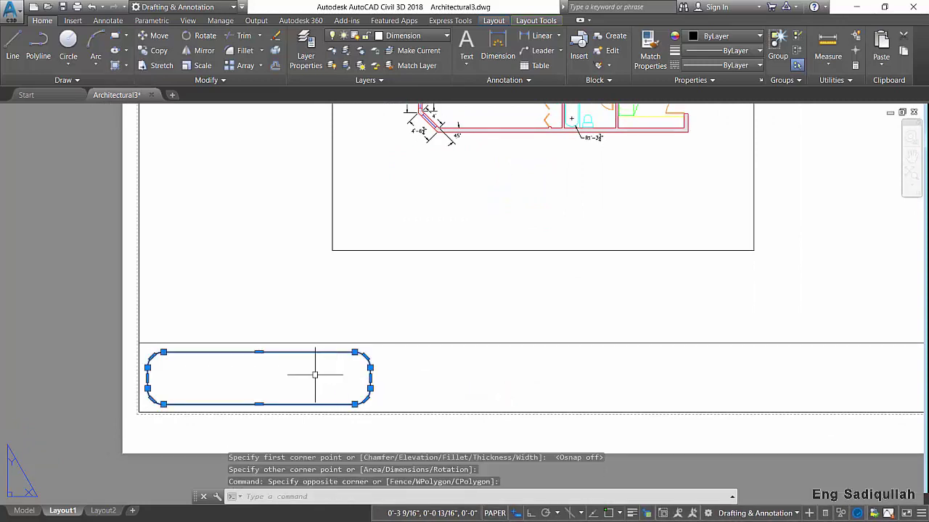
Abandon a first attempt at reshaping the rectangle's top edge and clear the selection
left_click(259, 352)
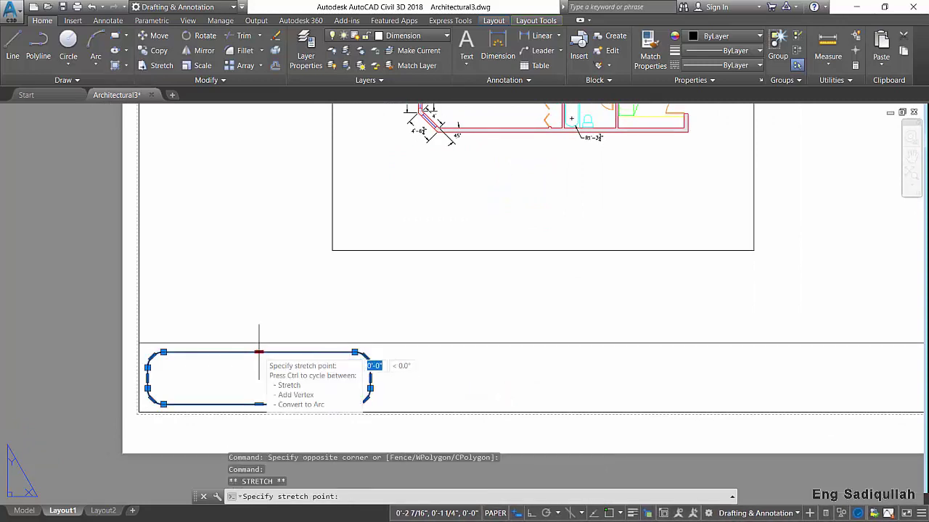
key("Escape")
middle_click_drag(342, 367, 426, 374)
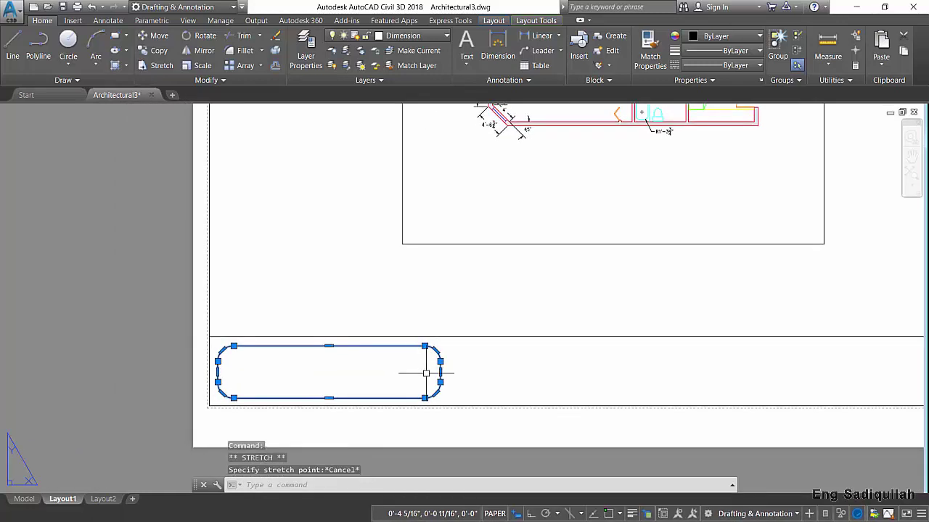
key("Escape")
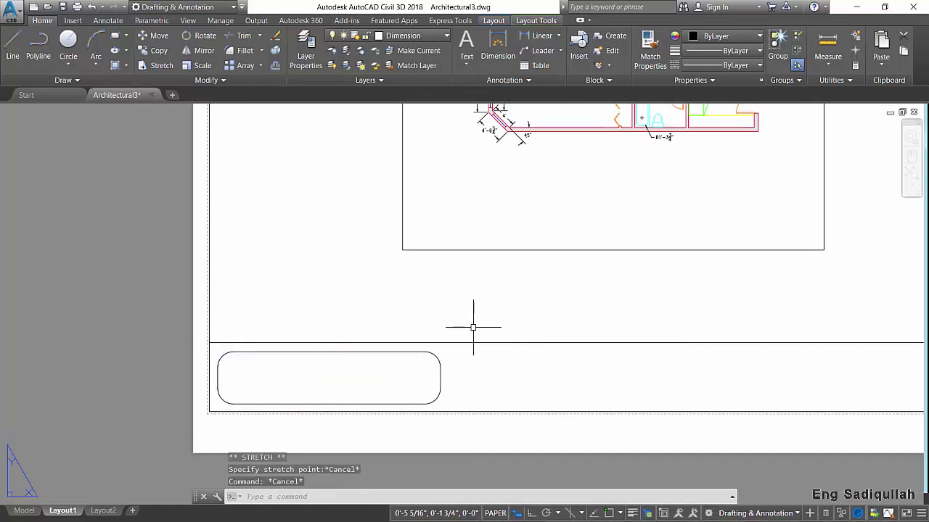
Stretch the rectangle's top edge straight up with Ortho, toward the strip's upper line
type("s")
key("Return")
left_click(472, 321)
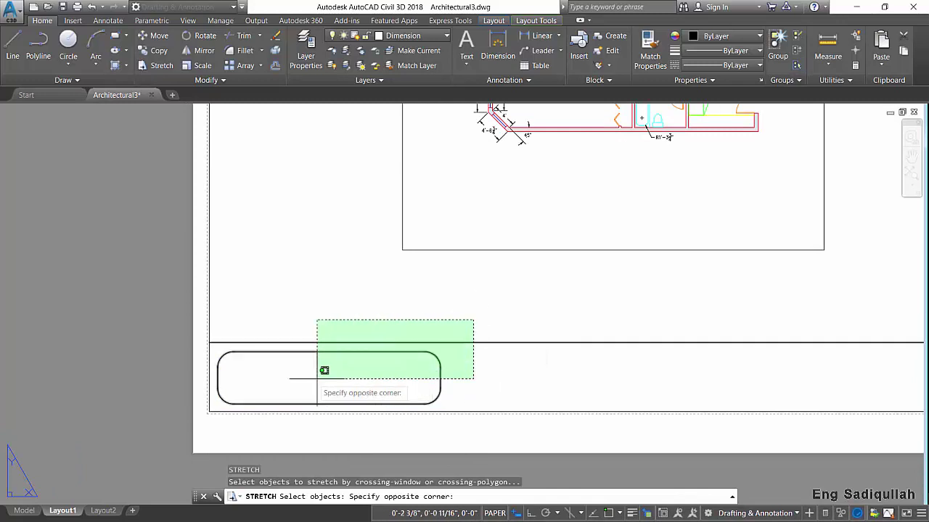
left_click(212, 374)
key("Return")
left_click(484, 308)
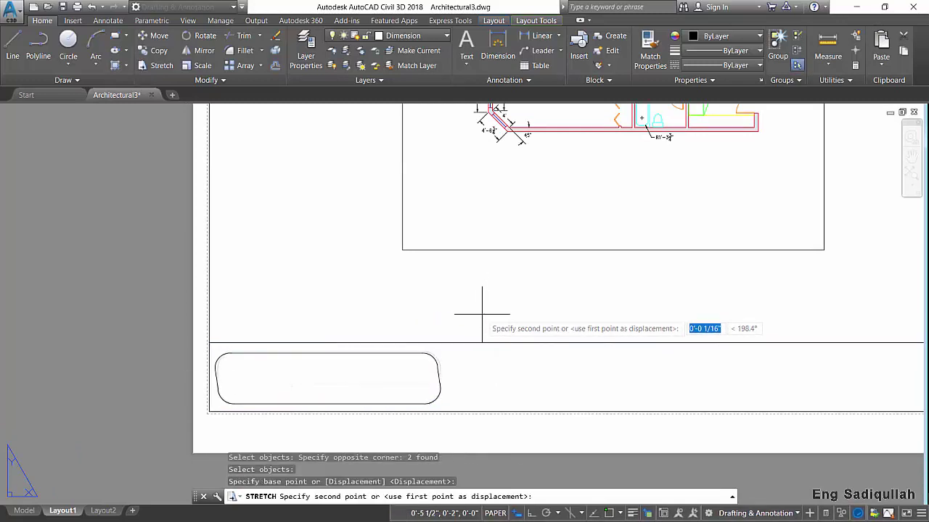
key("F8")
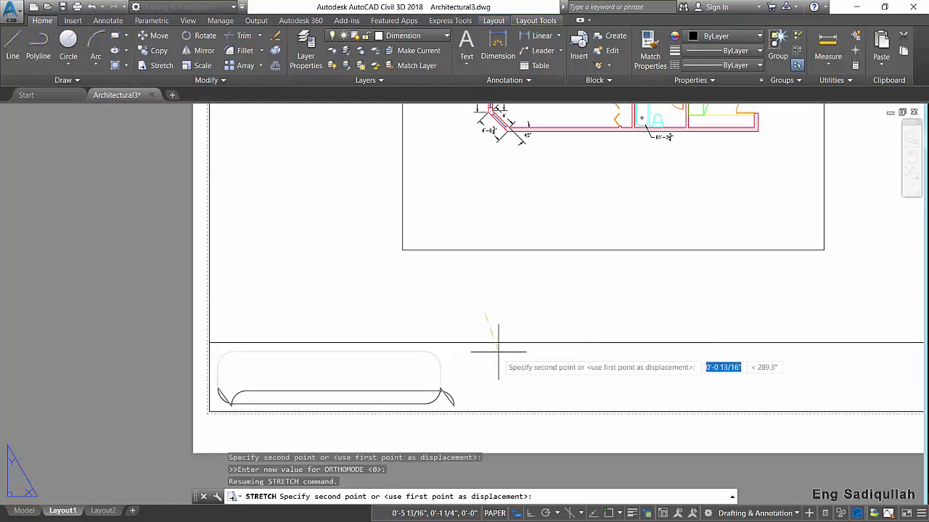
key("F8")
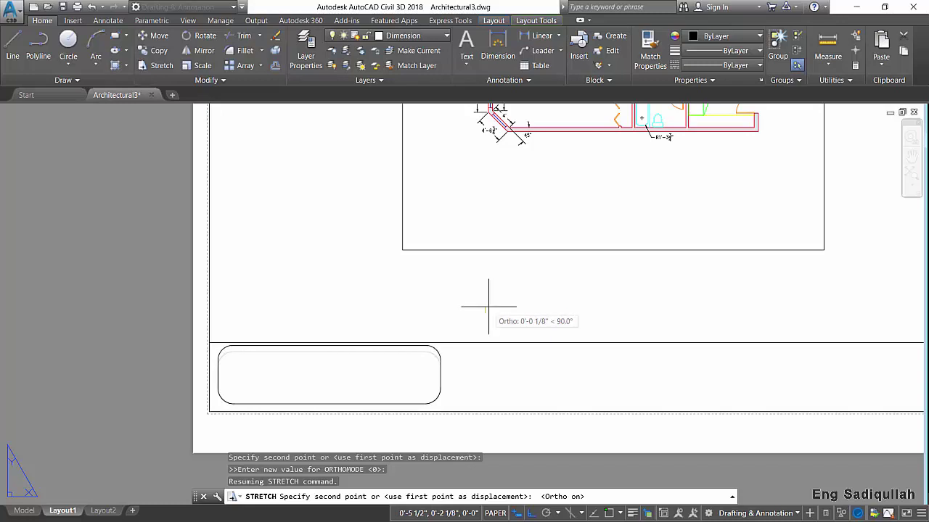
left_click(489, 307)
Select the rounded rectangle and pick a base point to move it
left_click(476, 383)
left_click(431, 374)
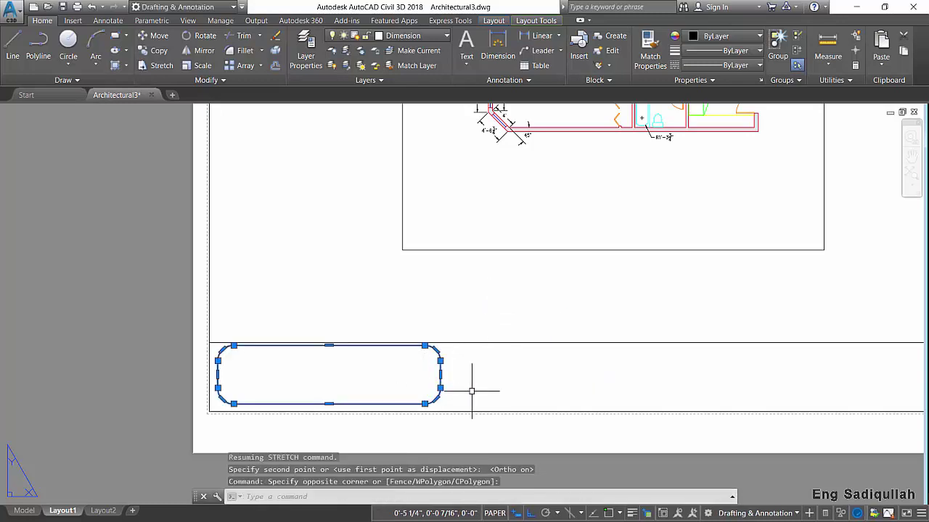
type("m")
key("Return")
left_click(512, 365)
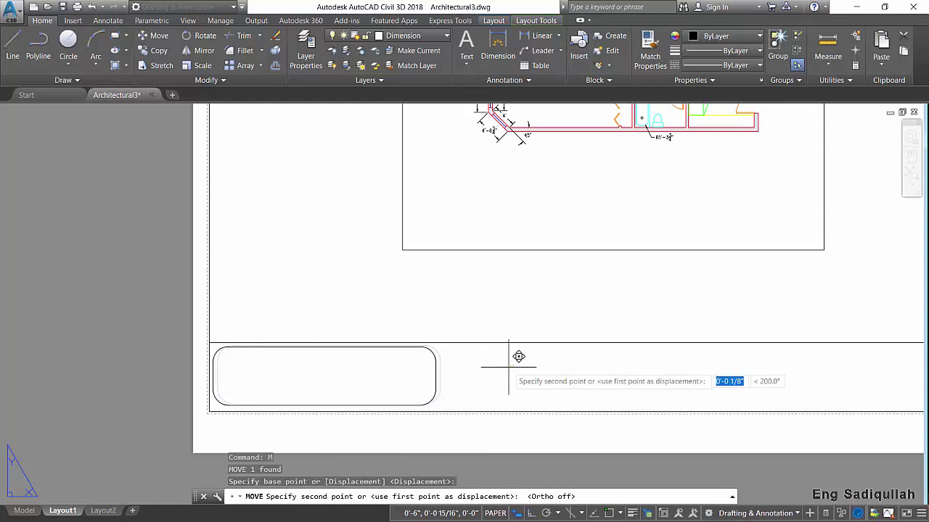
Nudge the rounded rectangle slightly to the right
left_click(510, 367)
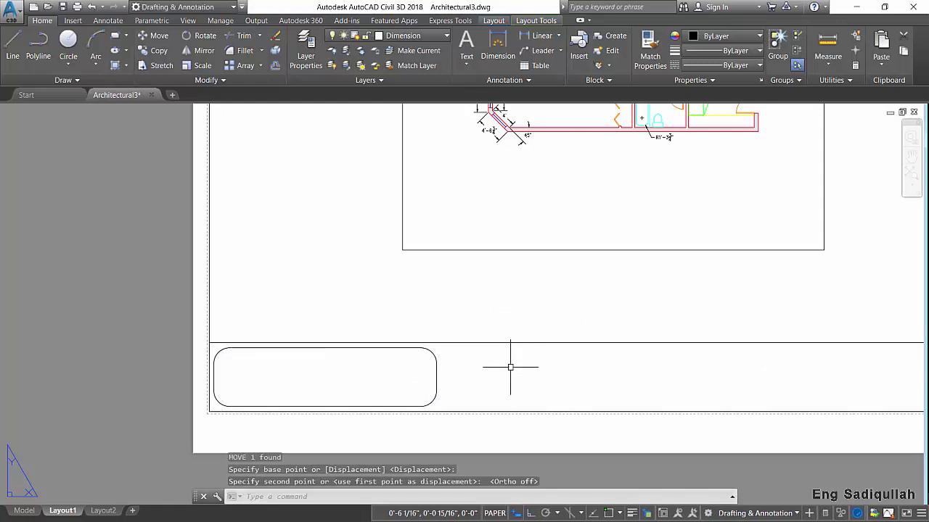
scroll(520, 367, "down", 2)
scroll(520, 367, "down", 2)
scroll(535, 375, "up", 4)
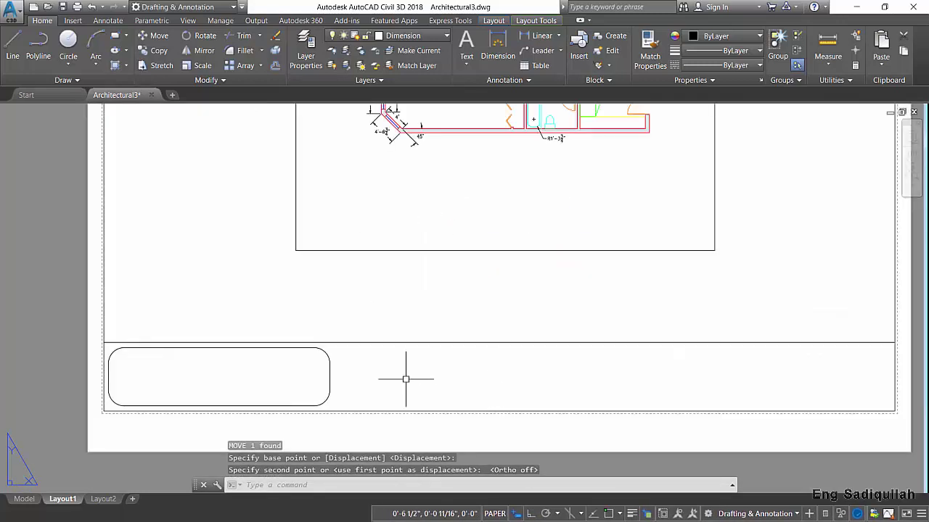
Copy the rectangle twice to the right with Multiple and Ortho, making three boxes in a row
left_click(351, 370)
left_click(319, 377)
type("co")
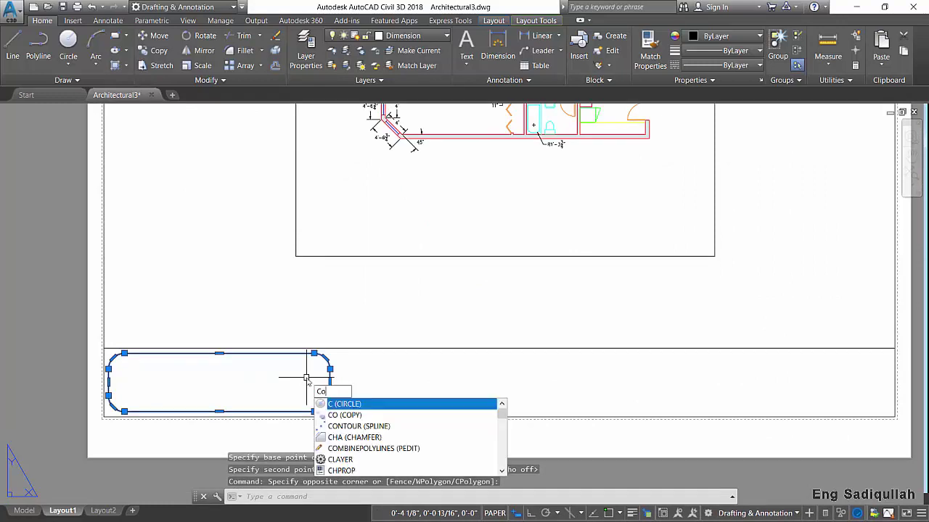
key("Return")
left_click(461, 496)
left_click(306, 295)
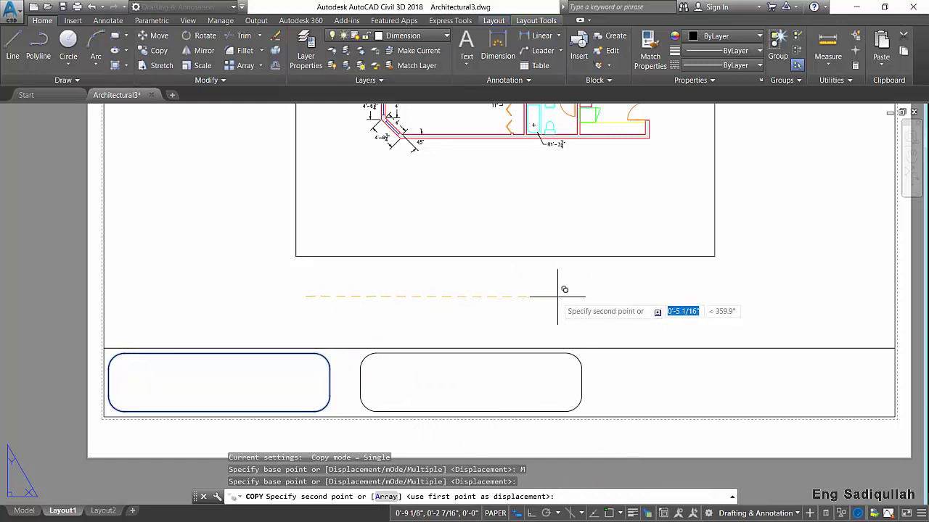
key("F8")
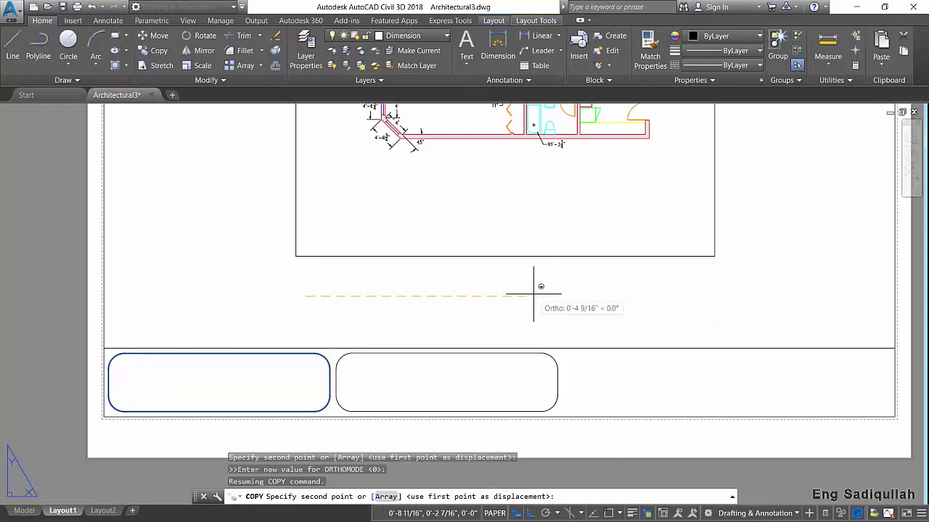
left_click(533, 296)
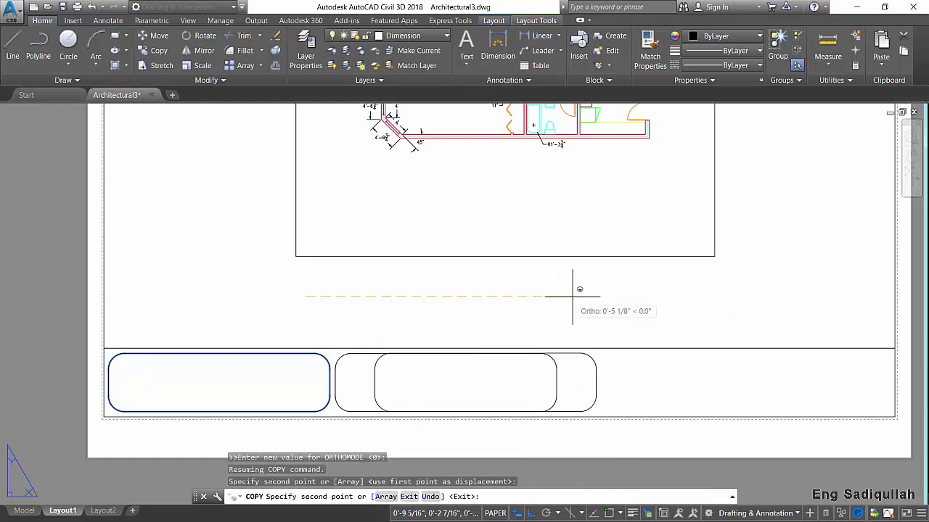
left_click(758, 295)
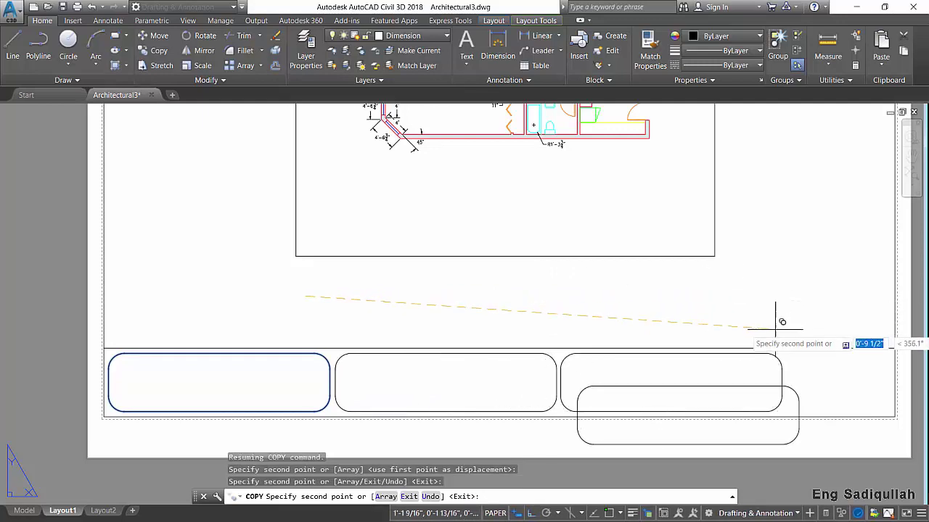
key("Return")
Start a stretch and window-select the third rectangle's right end
middle_click_drag(777, 321, 721, 280)
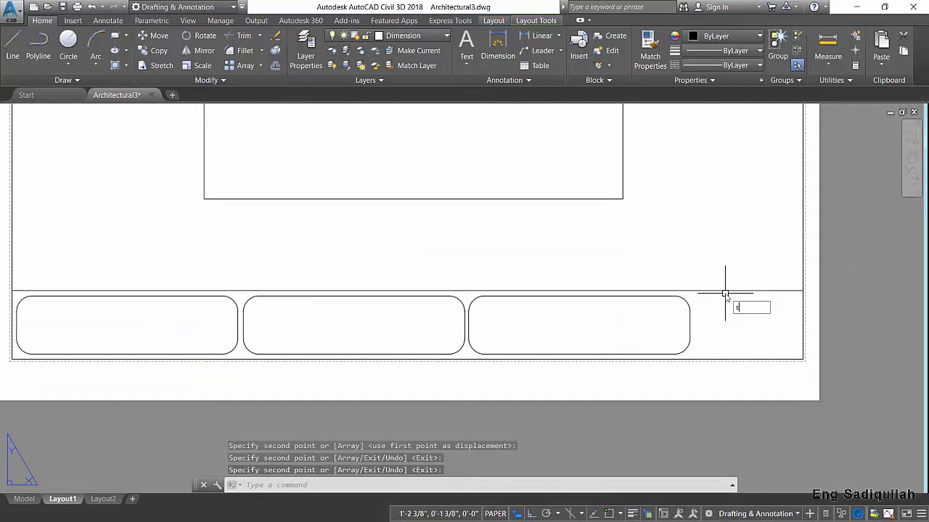
key("Return")
left_click(736, 263)
left_click(674, 358)
Stretch the third rectangle horizontally so its right end reaches the strip's right border
key("Return")
left_click(654, 325)
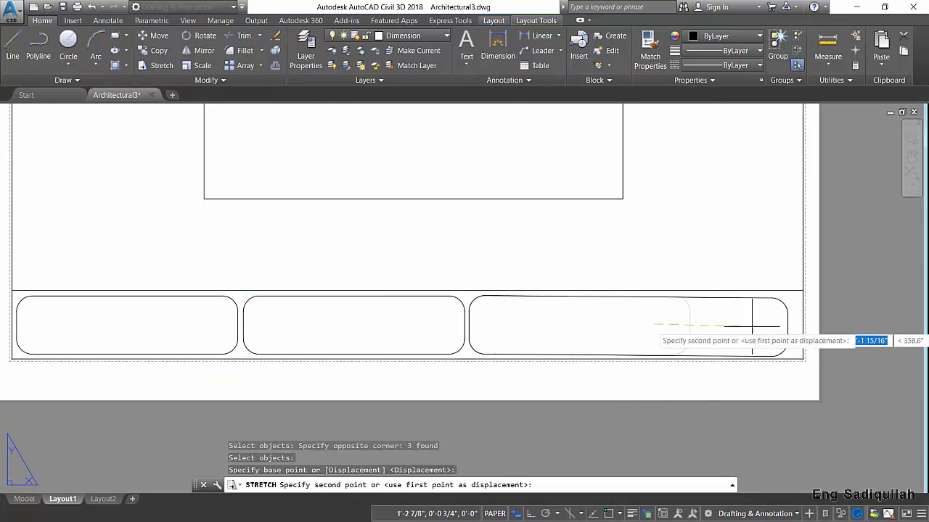
key("F8")
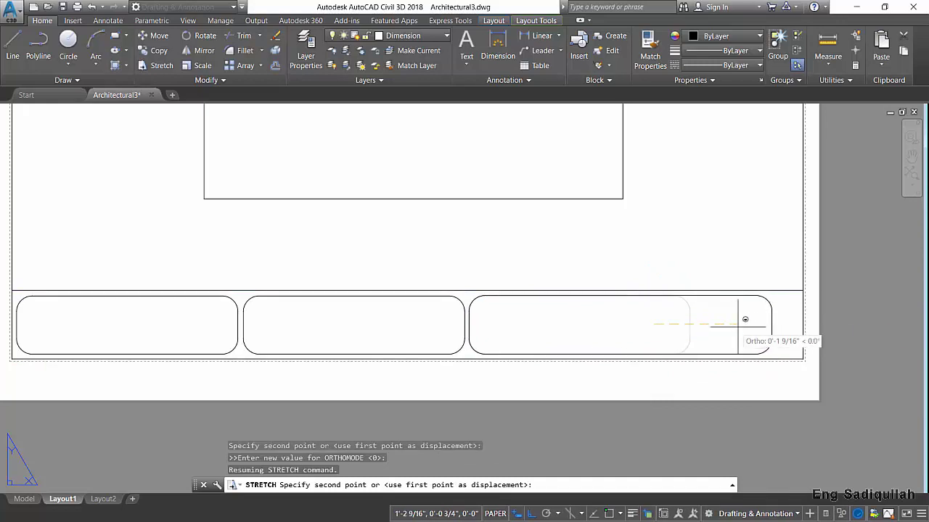
left_click(763, 326)
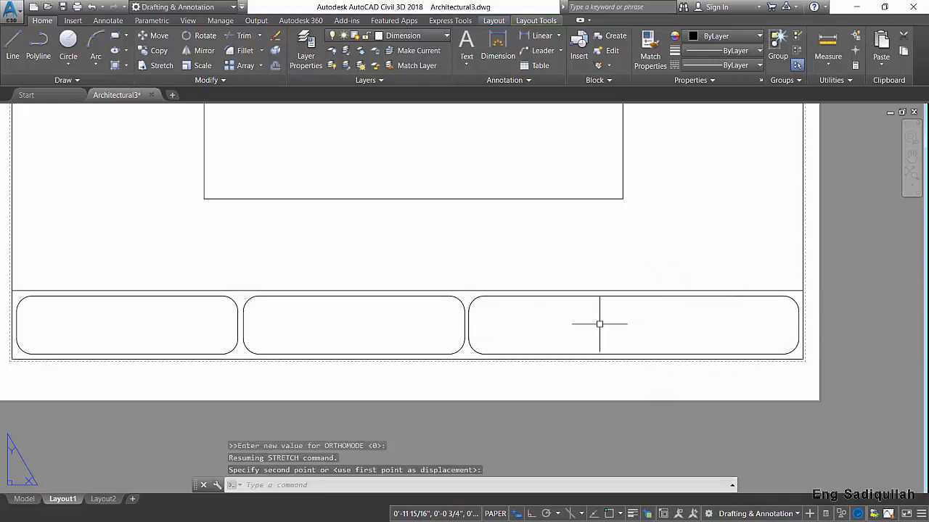
Zoom and pan back to the left title-block boxes and start the LINE command
scroll(601, 321, "down", 4)
scroll(429, 322, "up", 2)
scroll(429, 321, "up", 2)
scroll(411, 315, "up", 2)
scroll(400, 315, "down", 4)
scroll(418, 330, "up", 2)
middle_click_drag(368, 332, 423, 364)
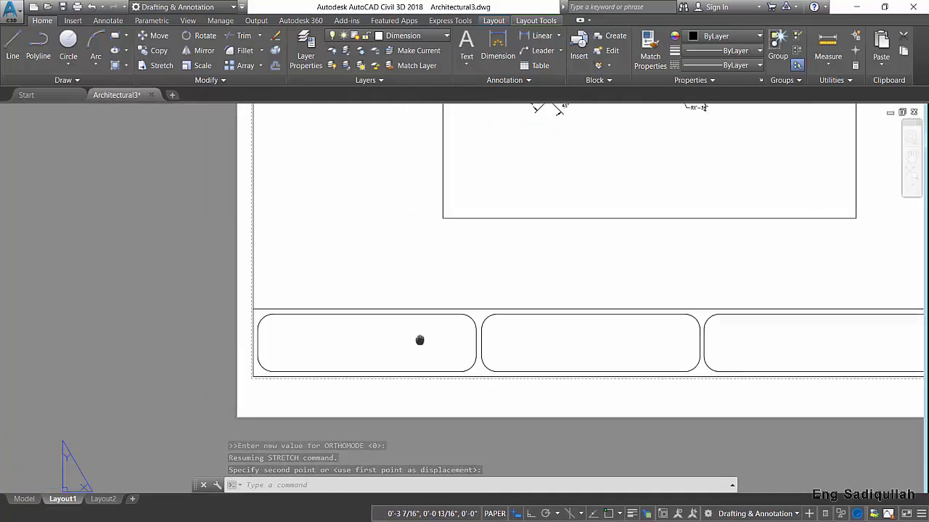
type("l")
key("Return")
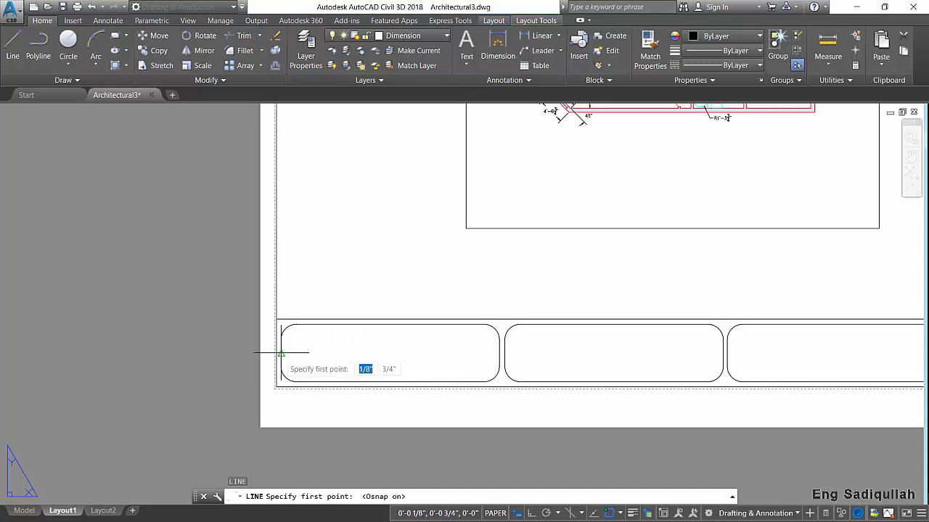
Draw a horizontal line across the middle title-block box
middle_click_drag(497, 347, 331, 356)
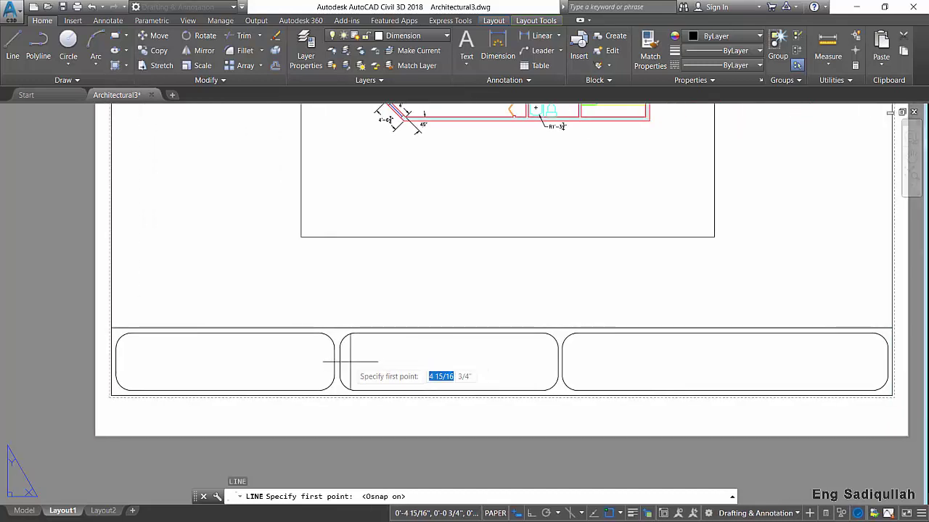
left_click(340, 362)
left_click(558, 362)
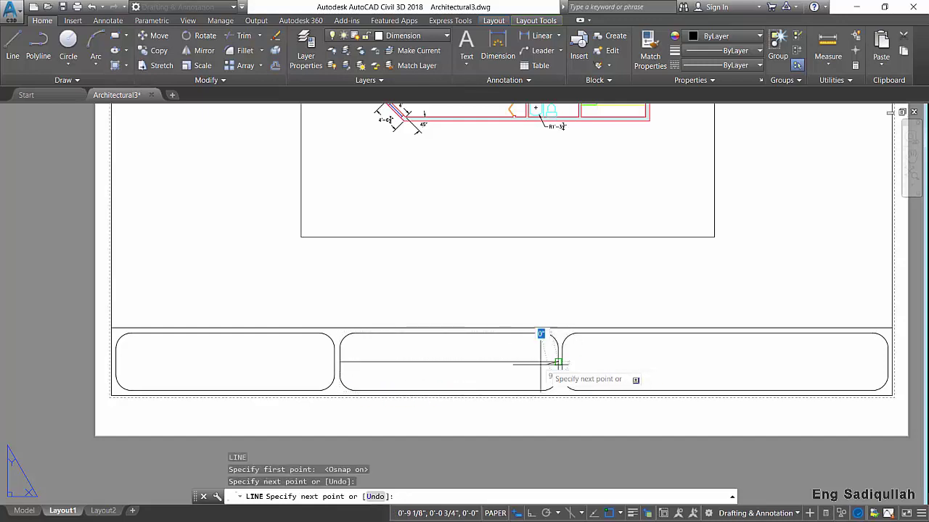
key("Return")
middle_click_drag(501, 353, 493, 351)
Offset that line once above and once below, giving three evenly spaced lines
type("o")
key("Return")
key("Escape")
key("Return")
key("Return")
left_click(500, 360)
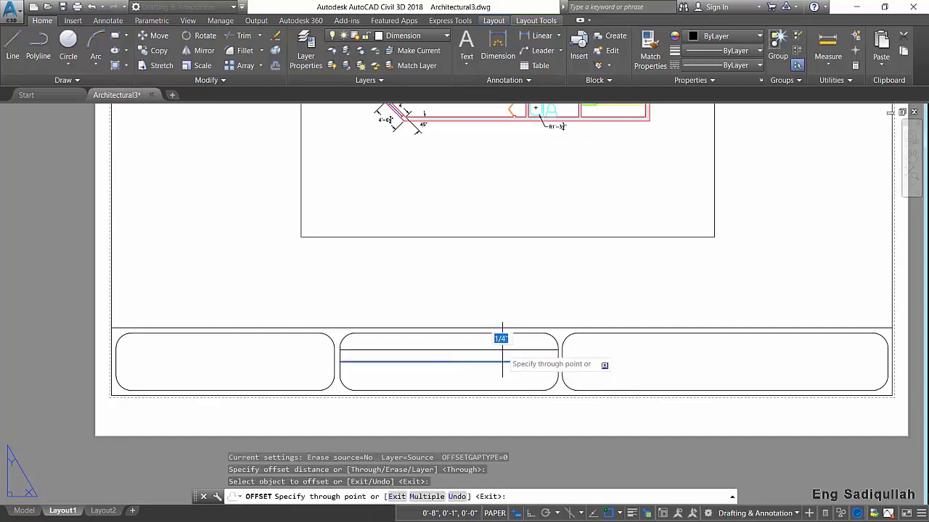
left_click(505, 337)
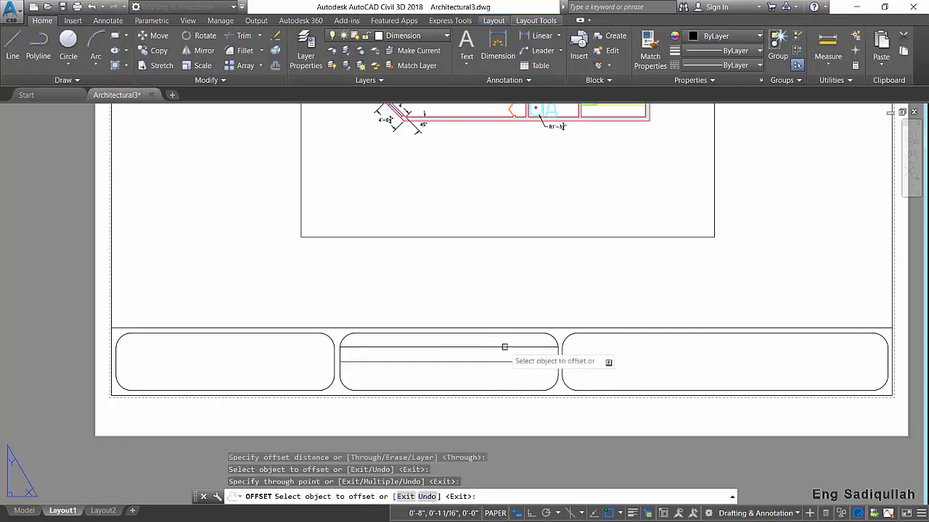
left_click(448, 361)
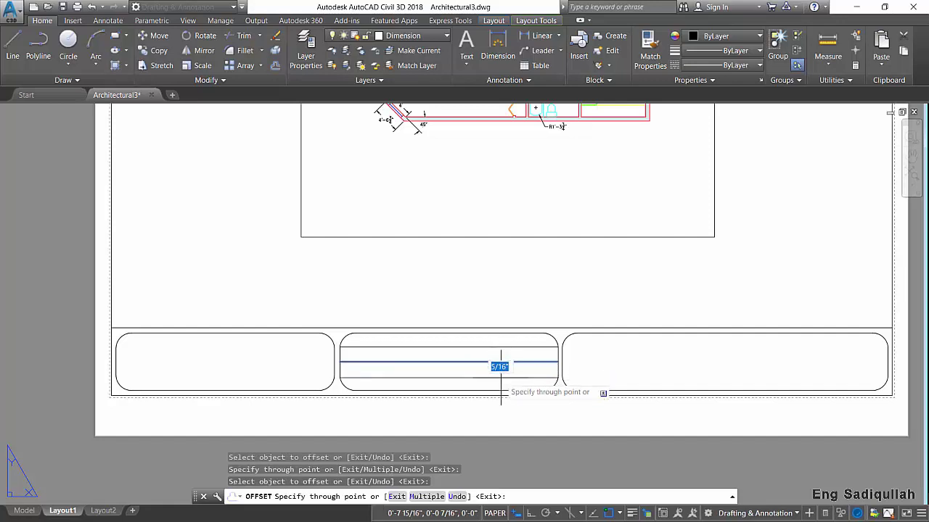
left_click(501, 374)
key("Return")
Select the middle box's three lines to copy them into the right box
middle_click_drag(638, 372, 426, 367)
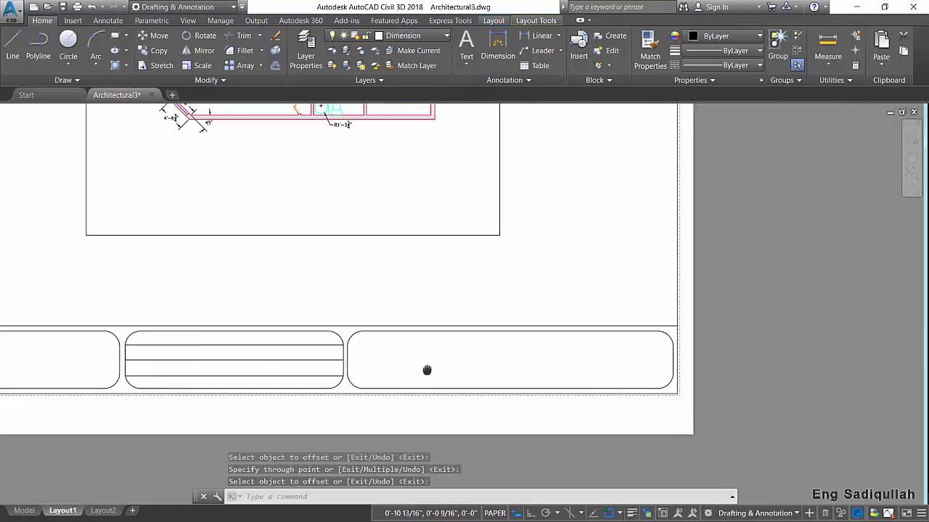
left_click(307, 339)
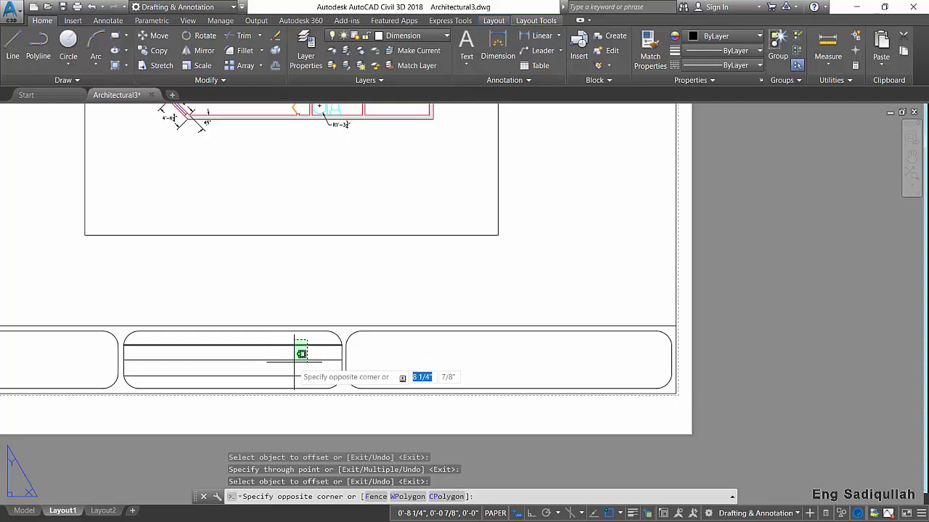
left_click(276, 379)
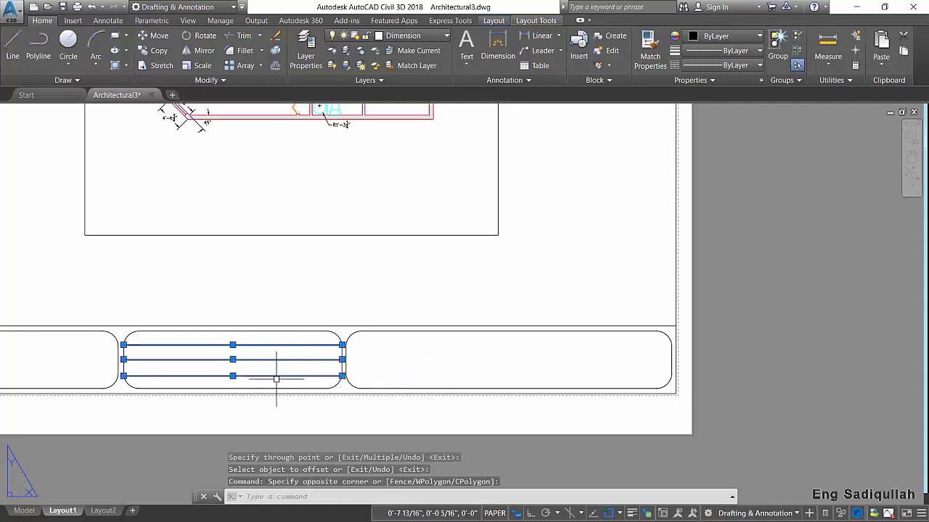
type("co")
key("Return")
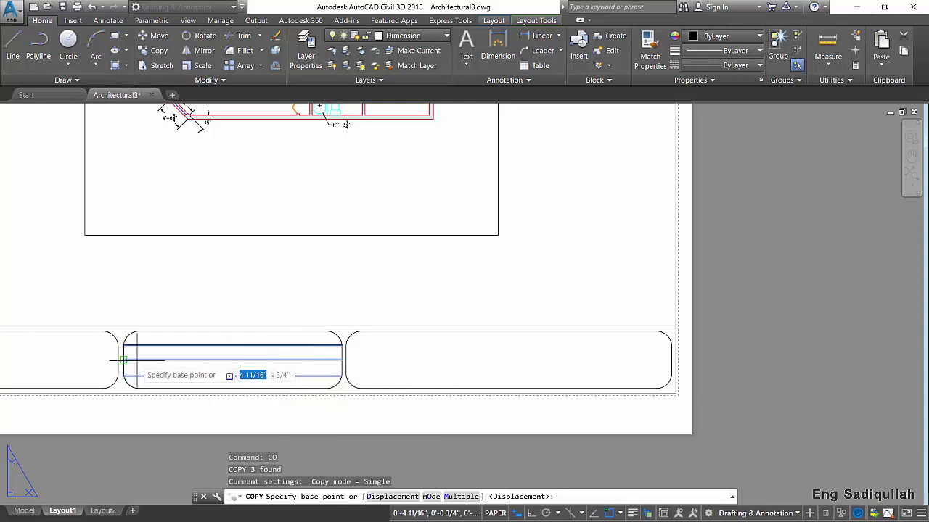
Copy the three lines from the middle box into the right box
left_click(124, 360)
left_click(346, 360)
key("Return")
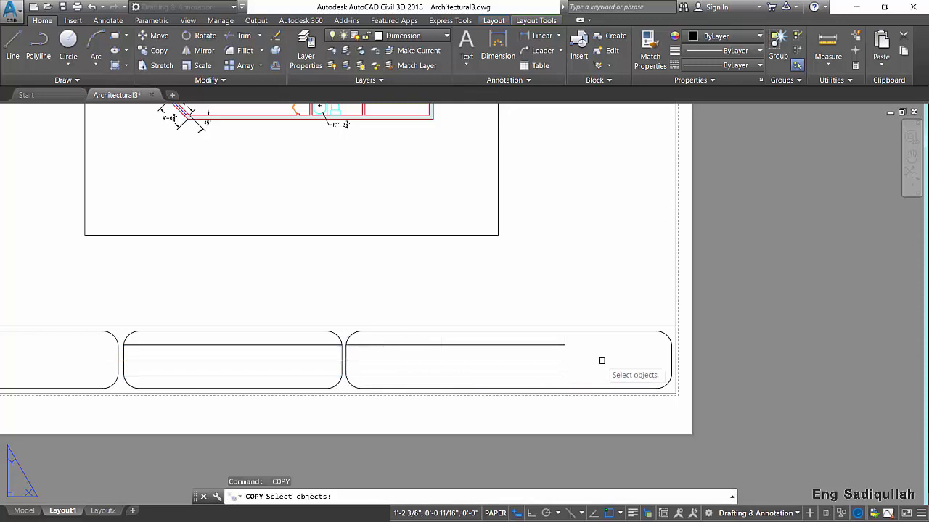
key("Escape")
Extend the copied lines so they span the right box's full width
type("r")
key("Return")
key("Return")
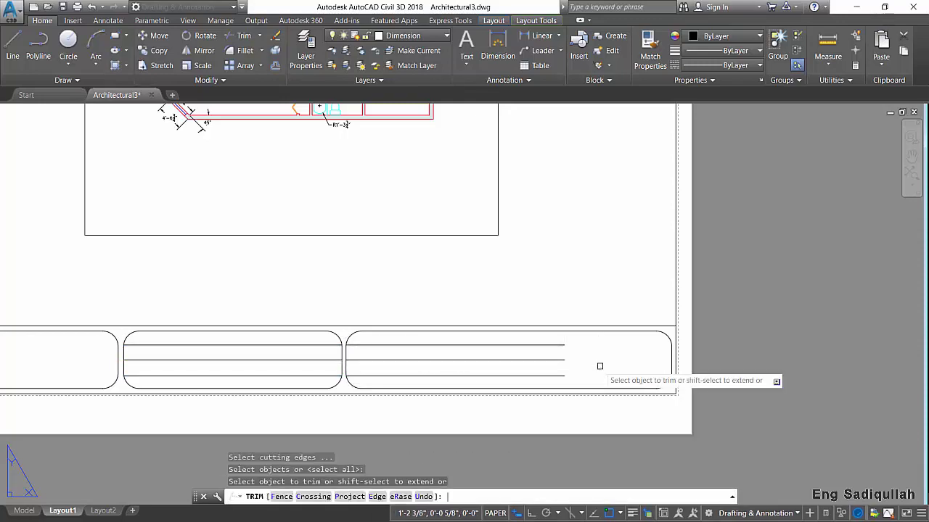
mouse_move(577, 353)
left_mouse_down("shift")
mouse_move(568, 326)
mouse_move(555, 374)
left_mouse_up("shift")
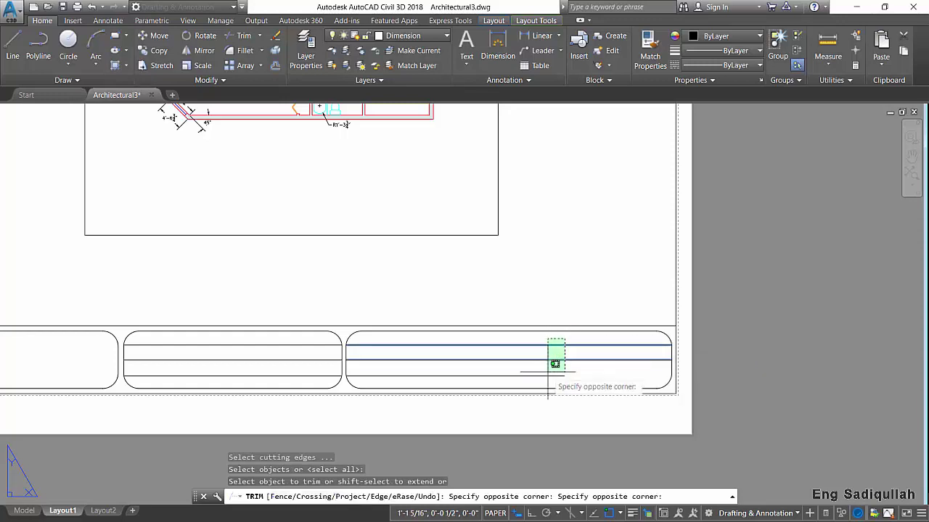
key("Return")
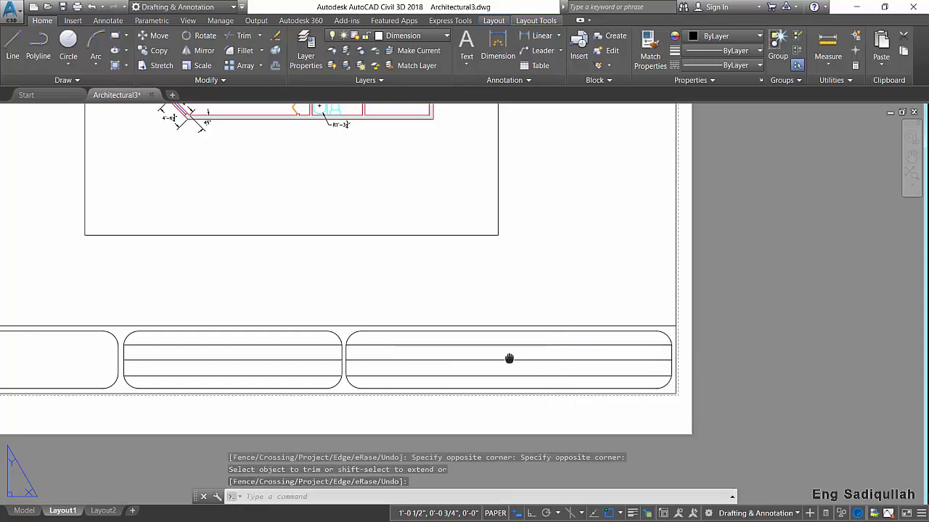
middle_click_drag(510, 363, 545, 357)
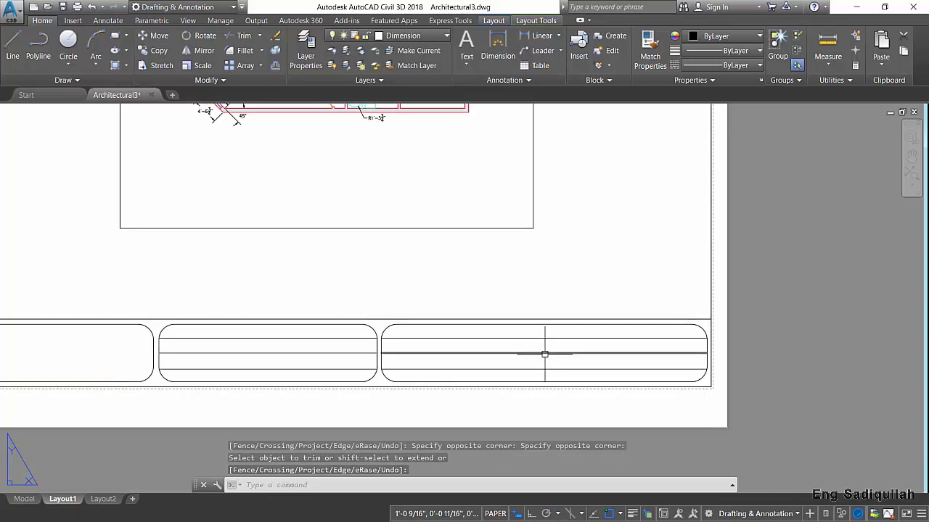
Draw vertical dividers splitting the middle and right title-block boxes into two columns each
type("l")
key("Return")
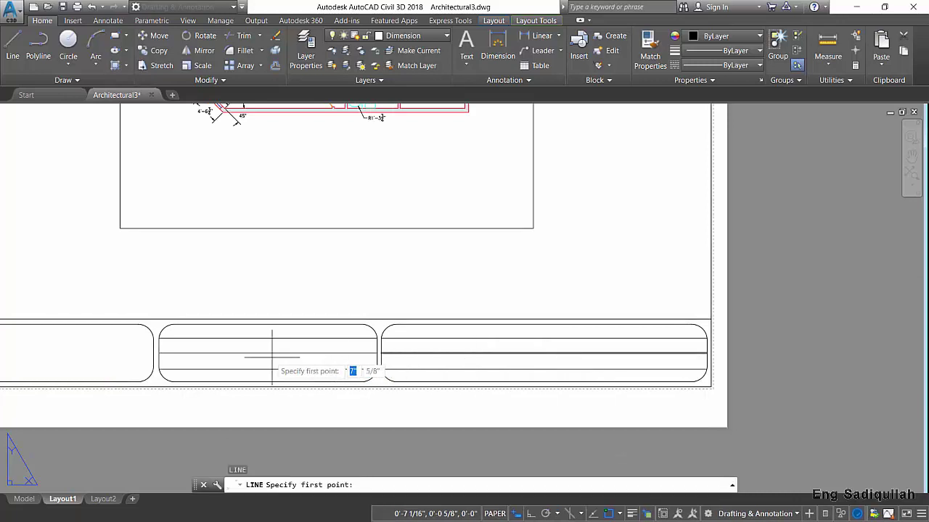
left_click(265, 322)
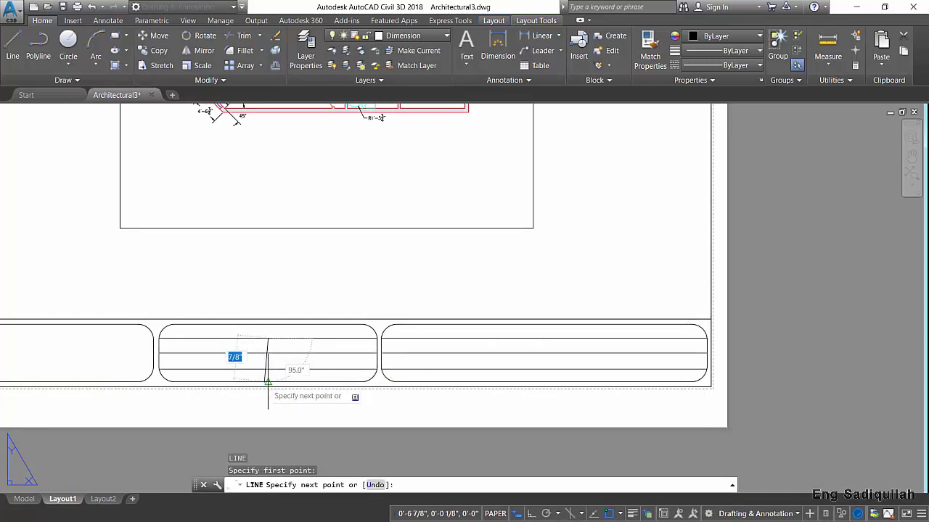
left_click(268, 381)
key("Return")
key("Return")
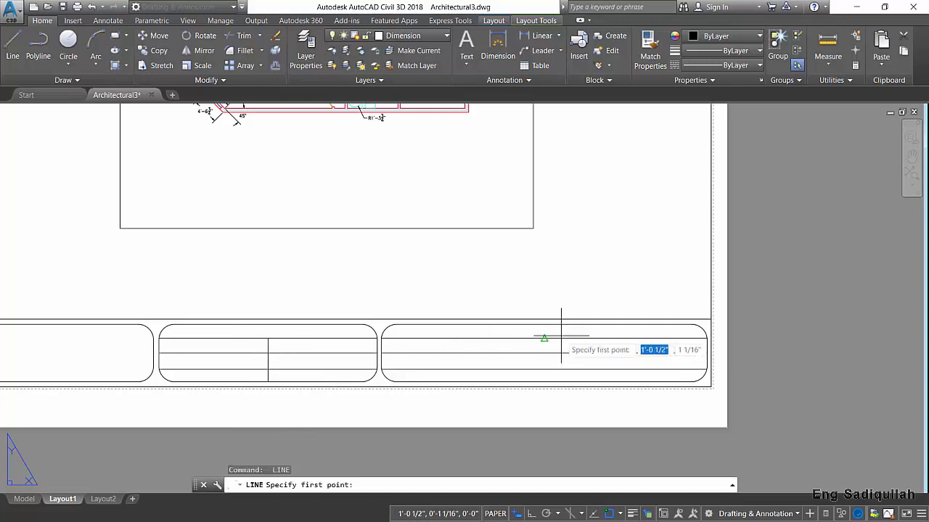
left_click(544, 324)
left_click(543, 382)
key("Return")
scroll(476, 339, "down", 2)
middle_click_drag(359, 296, 356, 325)
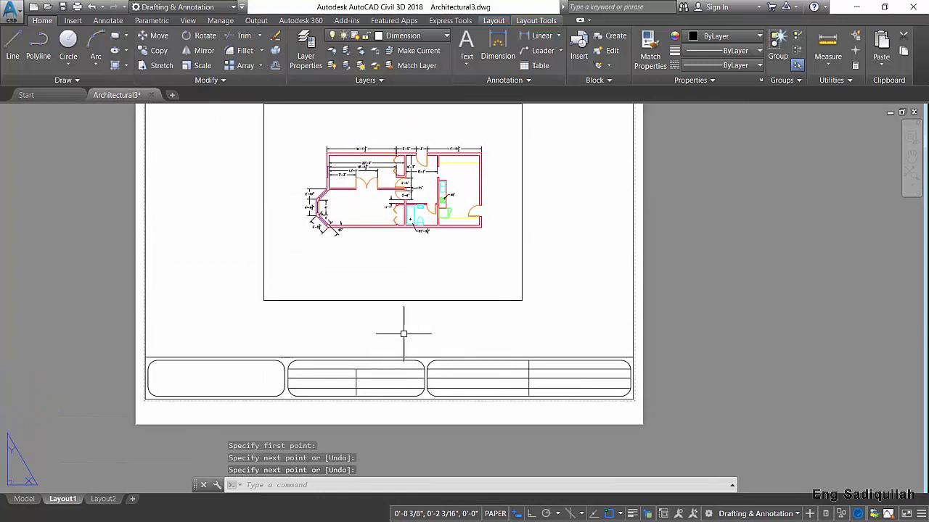
scroll(242, 365, "up", 2)
mouse_move(242, 365)
middle_mouse_down()
mouse_move(363, 380)
mouse_move(330, 364)
middle_mouse_up()
scroll(324, 360, "up", 2)
Add DTEXT 'Mustagar Architecture Company' in the left box at default height and rotation, breaking before 'Company'
type("D")
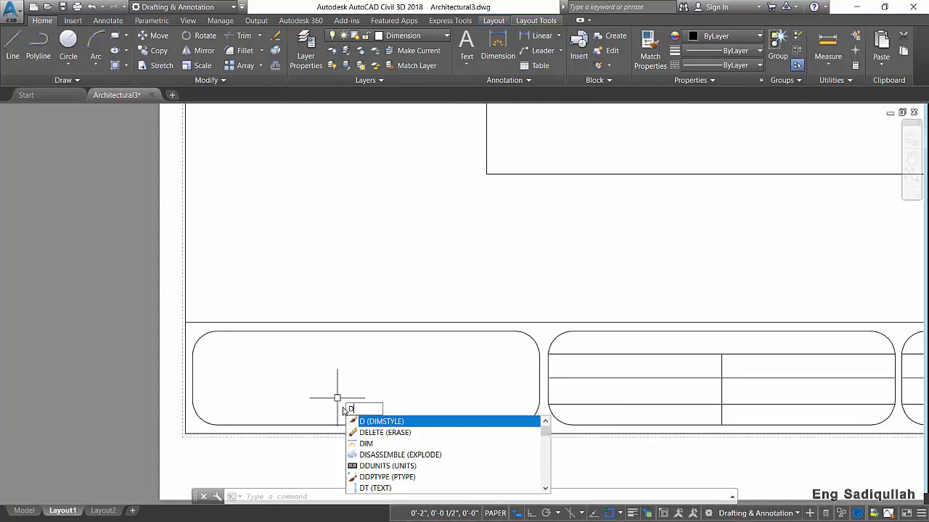
key("Return")
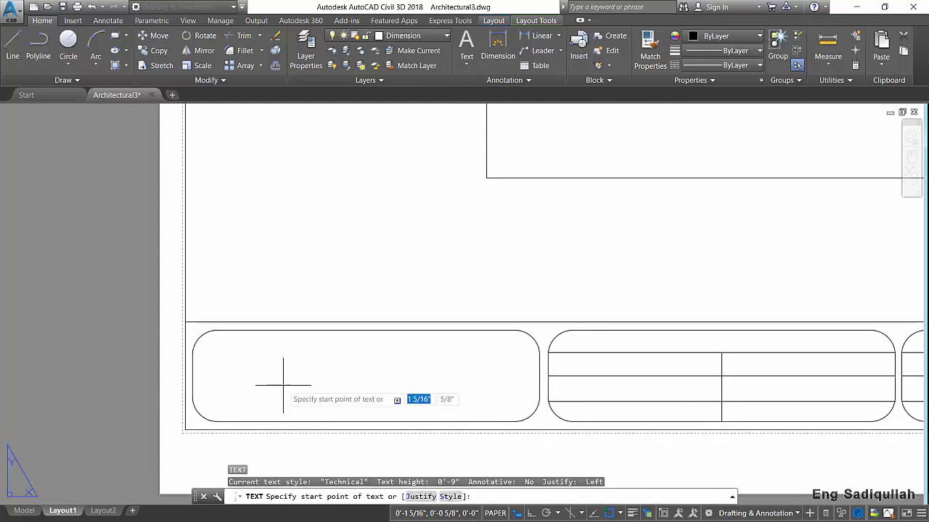
left_click(282, 385)
key("Return")
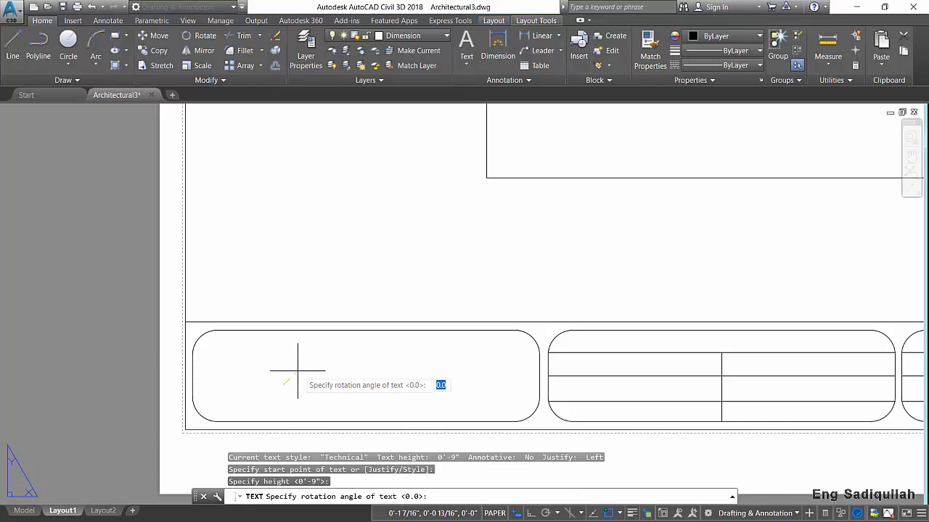
key("Return")
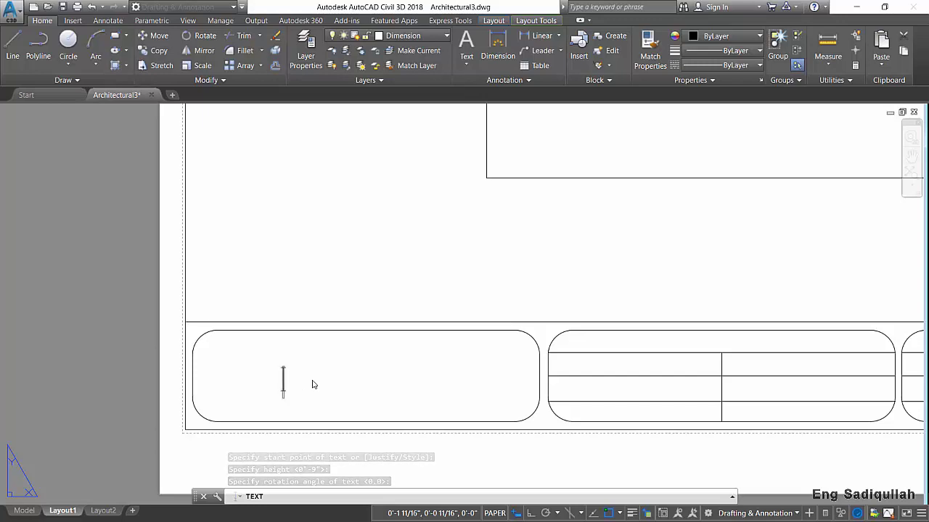
type("Mustagar Architecture Company")
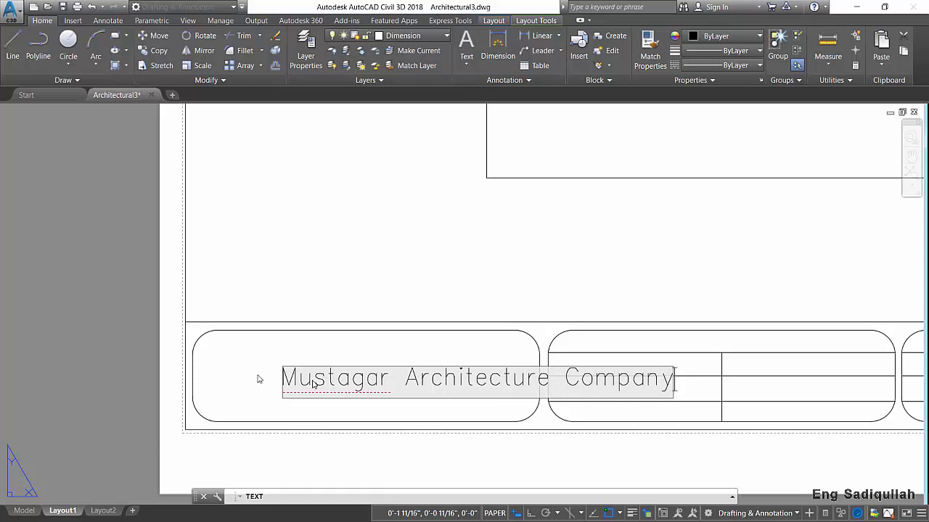
left_click(555, 380)
key("Return")
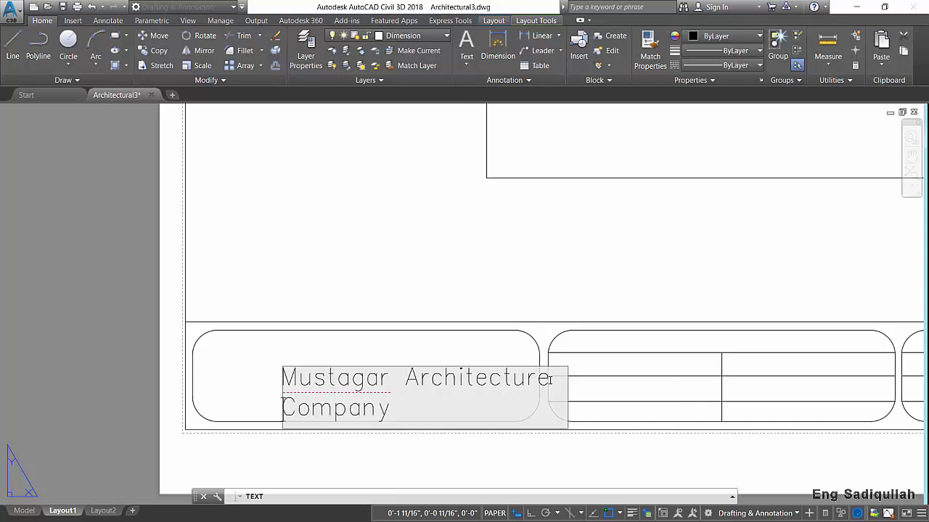
key("Return")
key("Return")
Reposition the text lines, raising 'Mustagar Architecture' and centring 'Company' beneath it
left_click(357, 354)
left_click(346, 374)
left_click(283, 385)
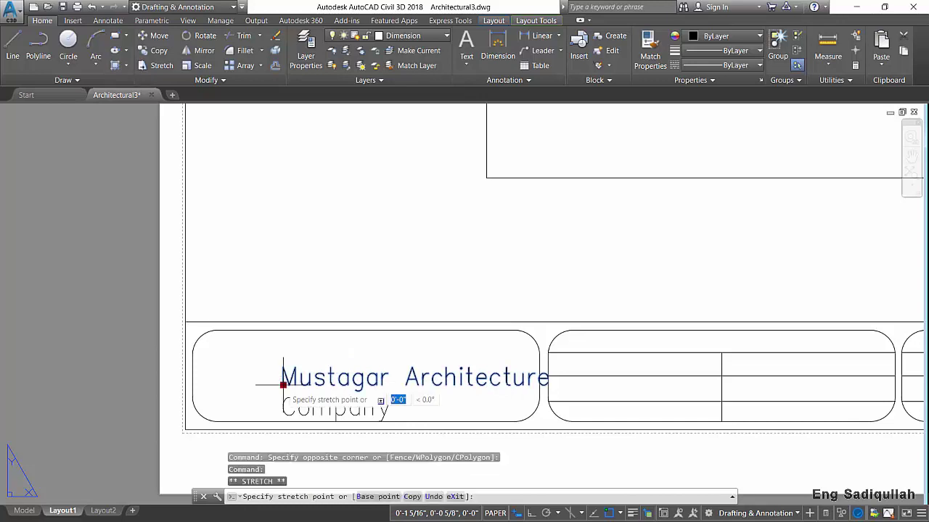
left_click(227, 355)
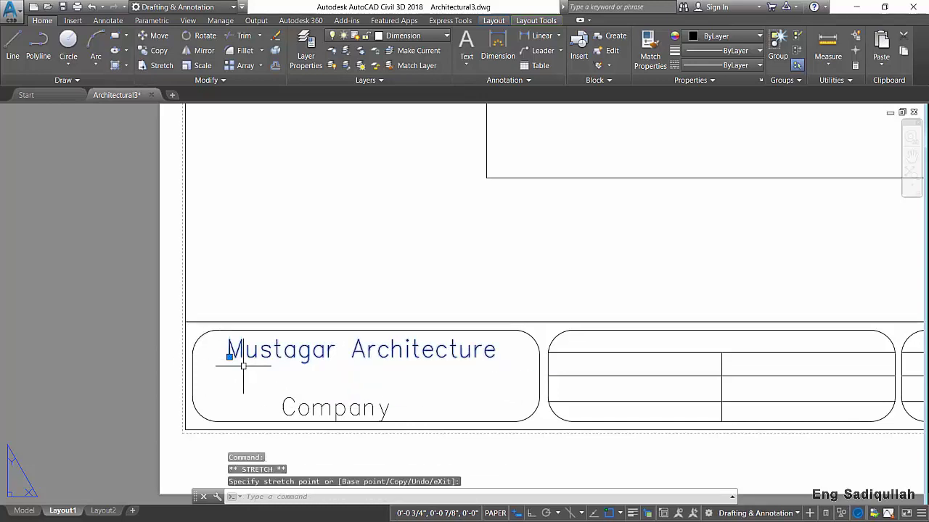
left_click(283, 414)
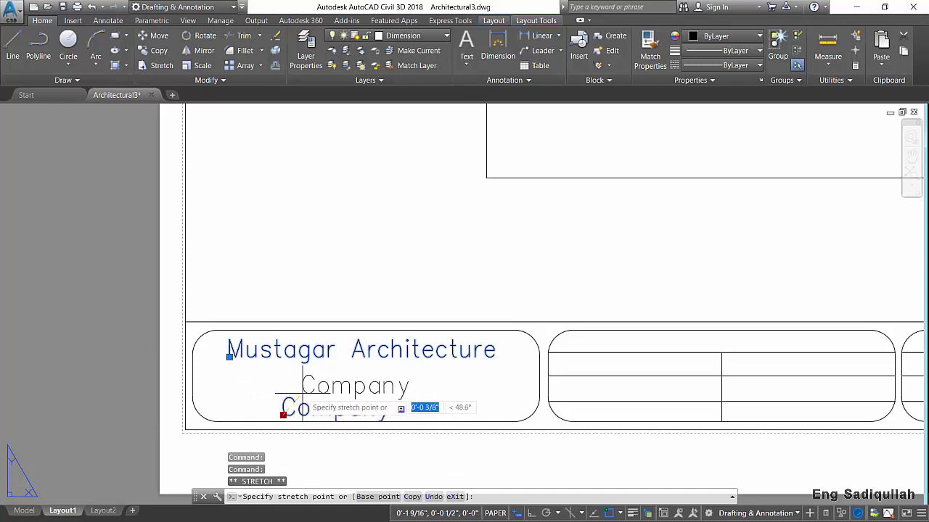
left_click(303, 394)
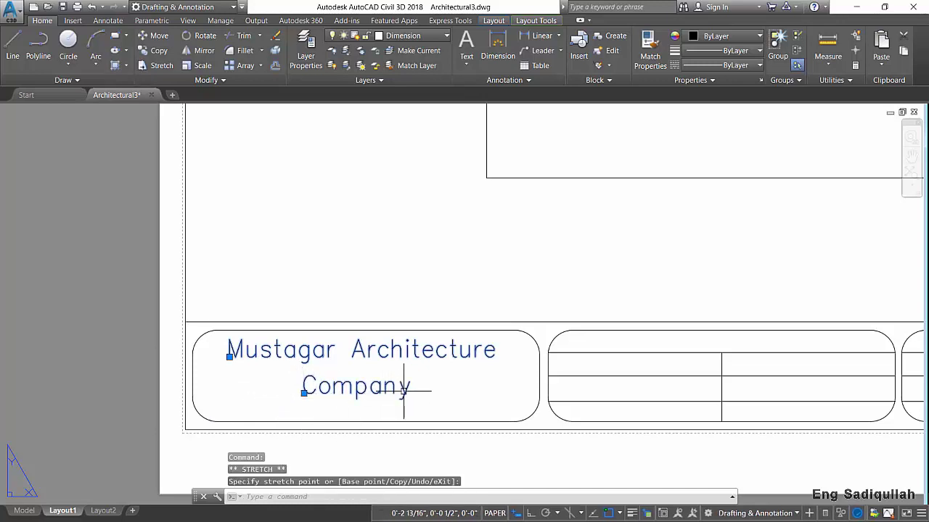
scroll(399, 383, "down", 3)
scroll(438, 391, "up", 1)
Move the selected company title text inside the title block's left box
left_click(438, 391)
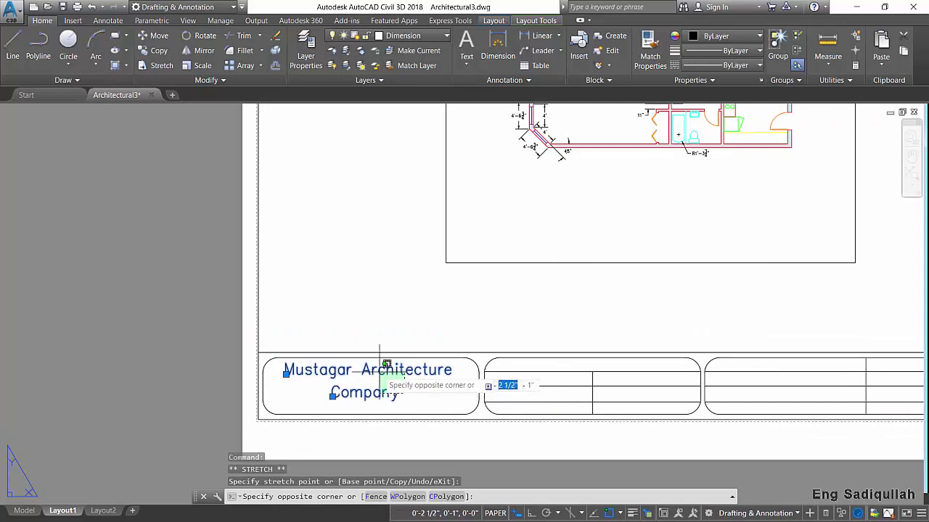
left_click(354, 345)
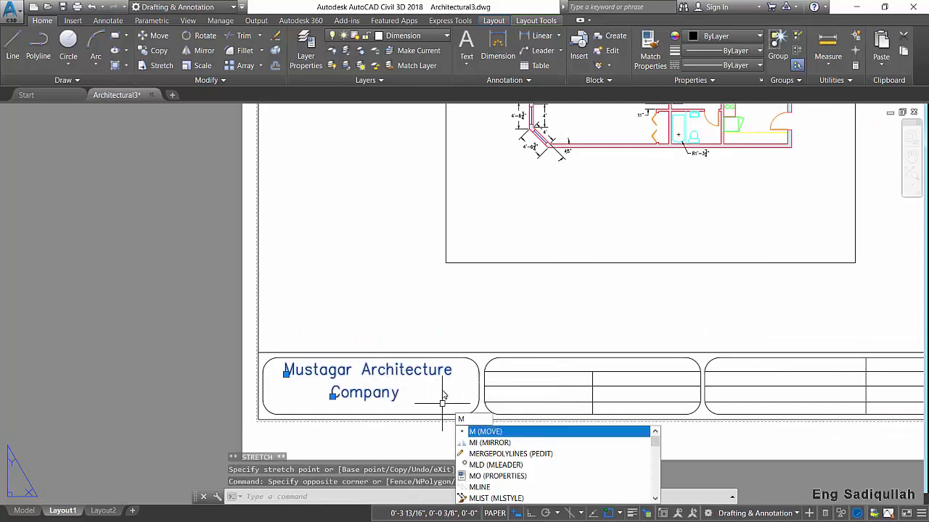
key("Return")
left_click(361, 254)
left_click(364, 258)
scroll(408, 276, "down", 2)
scroll(360, 316, "down", 1)
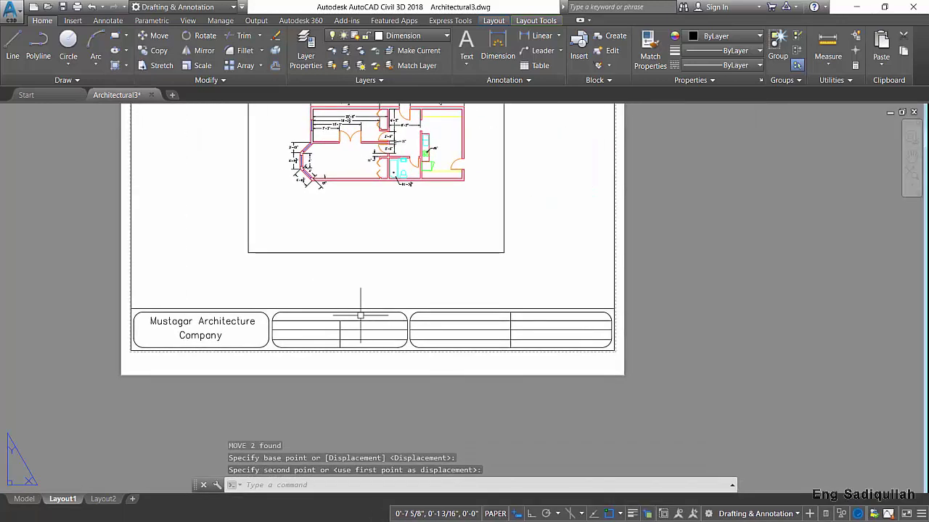
scroll(361, 315, "up", 2)
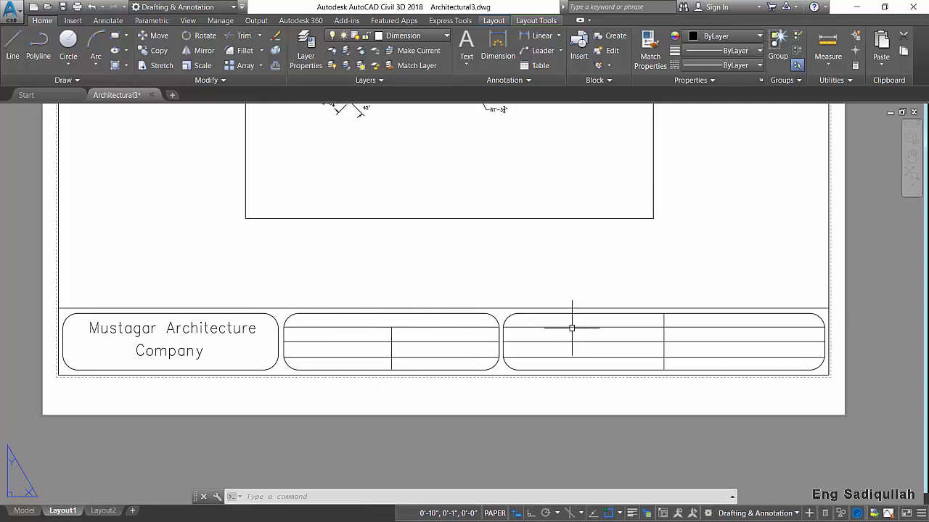
scroll(572, 328, "down", 2)
mouse_move(607, 336)
middle_mouse_down()
mouse_move(565, 367)
mouse_move(607, 346)
middle_mouse_up()
scroll(451, 256, "up", 1)
scroll(459, 293, "down", 1)
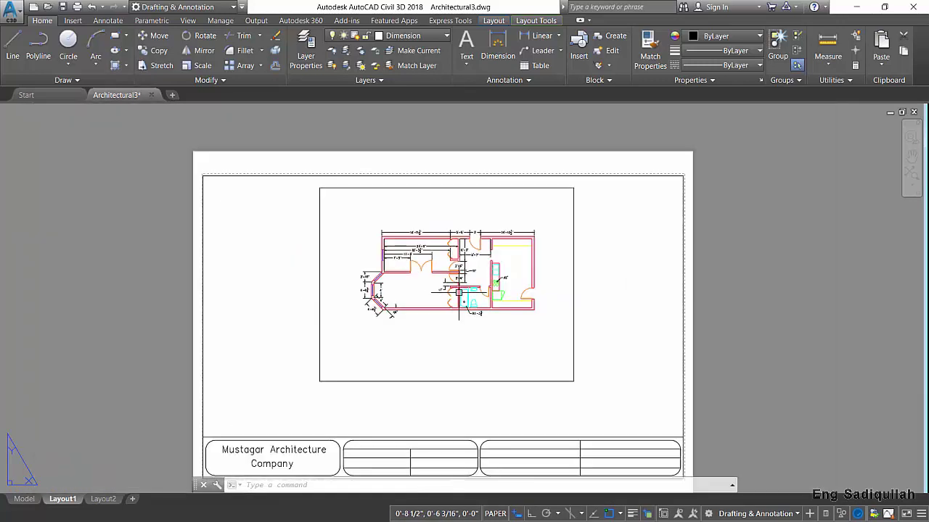
Stretch the viewport's lower-left corner to the title block's upper-left corner
left_click(317, 250)
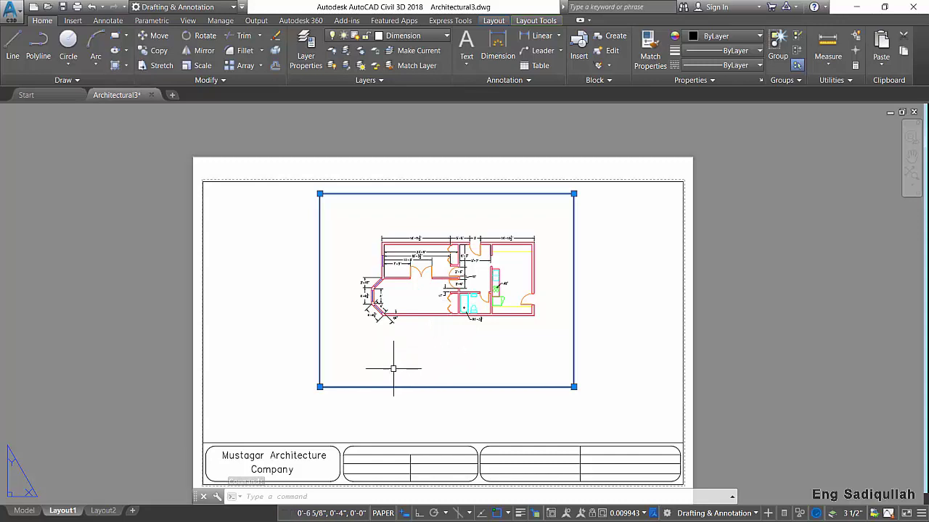
left_click(319, 387)
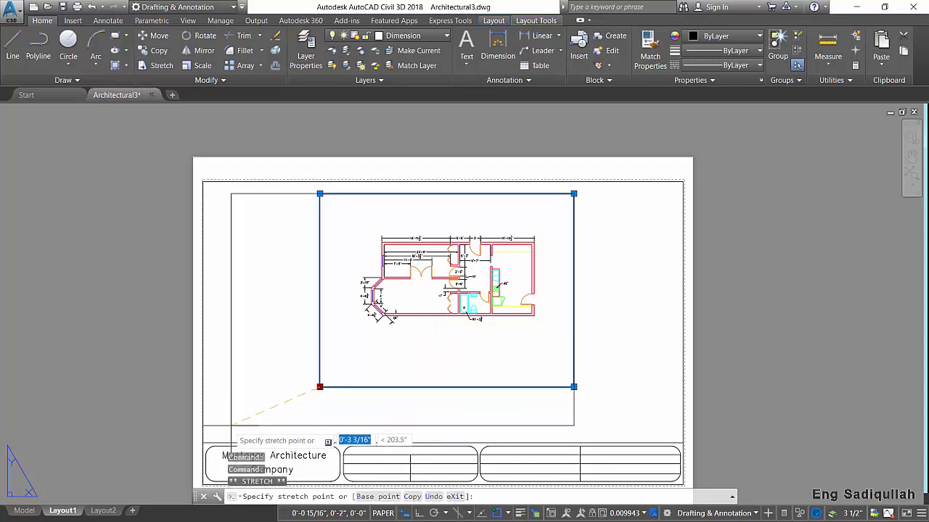
scroll(215, 435, "up", 4)
middle_click_drag(215, 435, 276, 367)
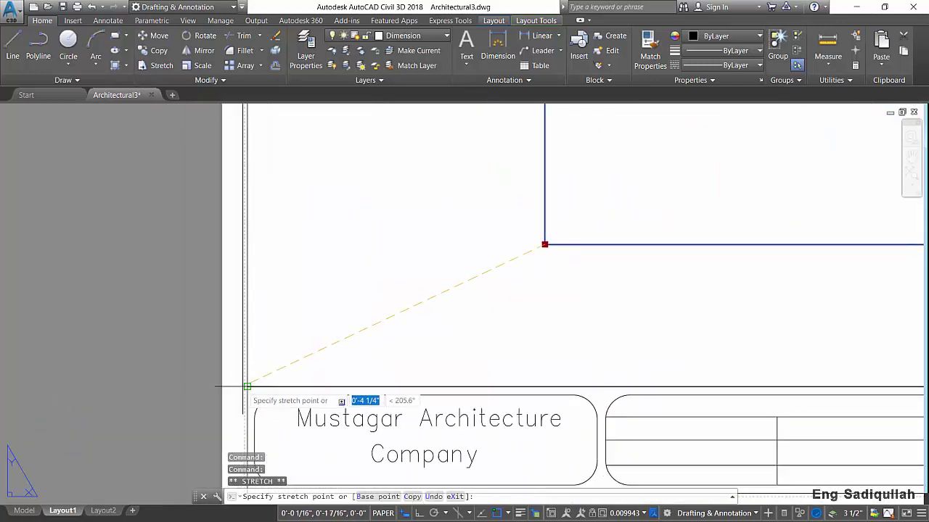
left_click(256, 378)
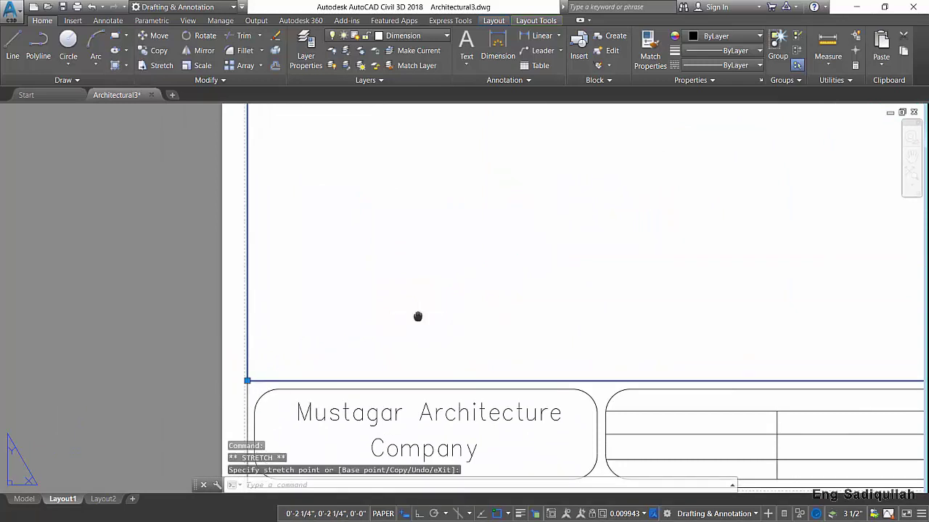
scroll(416, 317, "down", 3)
scroll(534, 272, "up", 2)
Stretch the viewport's upper-right corner out to the sheet border
middle_click_drag(534, 272, 525, 291)
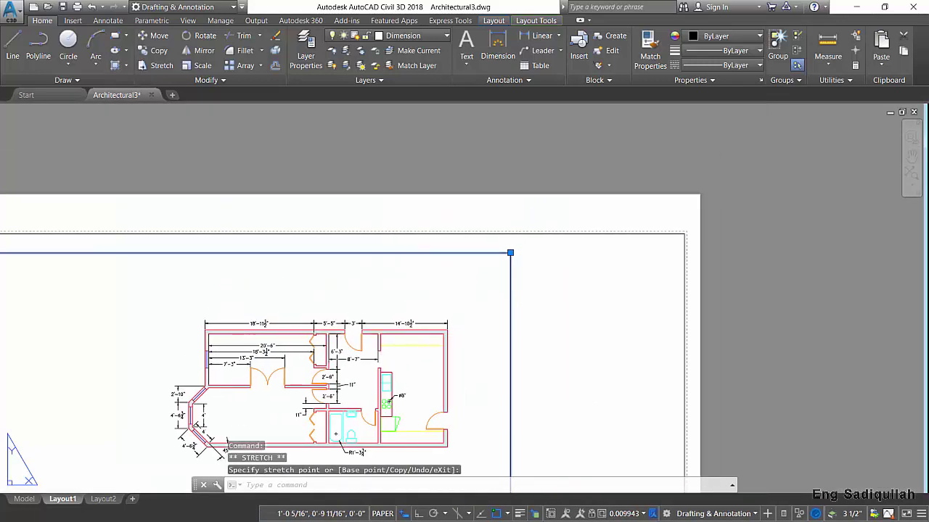
left_click(509, 252)
left_click(682, 232)
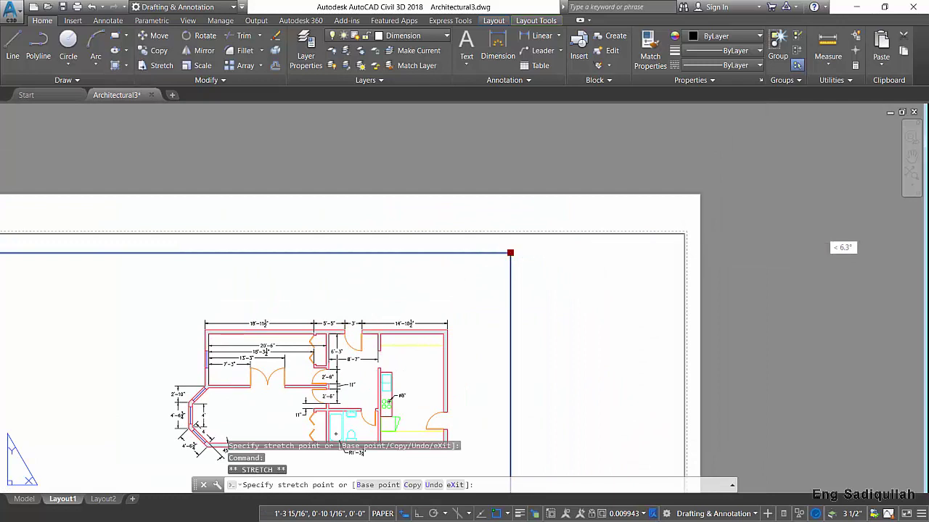
scroll(625, 207, "down", 3)
scroll(614, 312, "up", 4)
scroll(609, 323, "down", 2)
scroll(615, 318, "down", 2)
Cancel the stretch, activate the viewport and pan the floor plan into it
scroll(607, 328, "up", 2)
key("Escape")
double_click(556, 311)
left_click(555, 309)
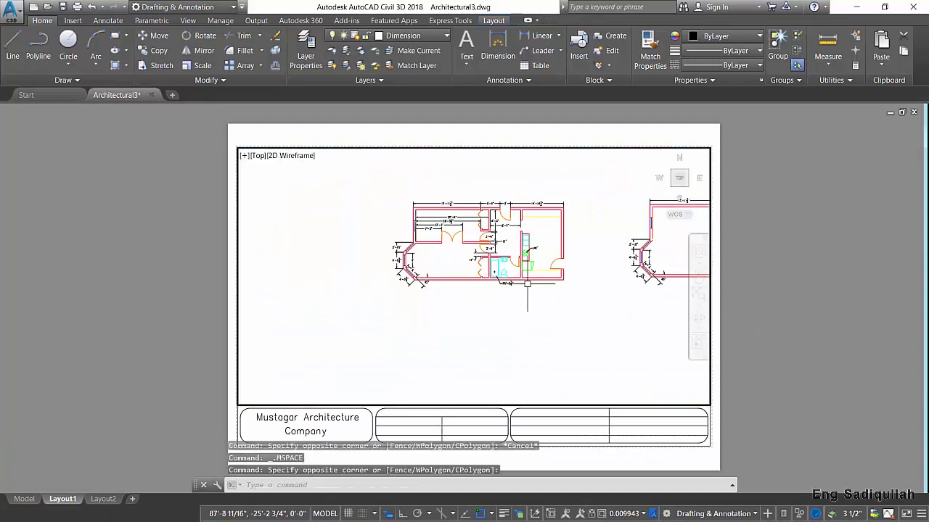
scroll(555, 309, "up", 2)
scroll(507, 290, "up", 2)
middle_click_drag(420, 276, 542, 290)
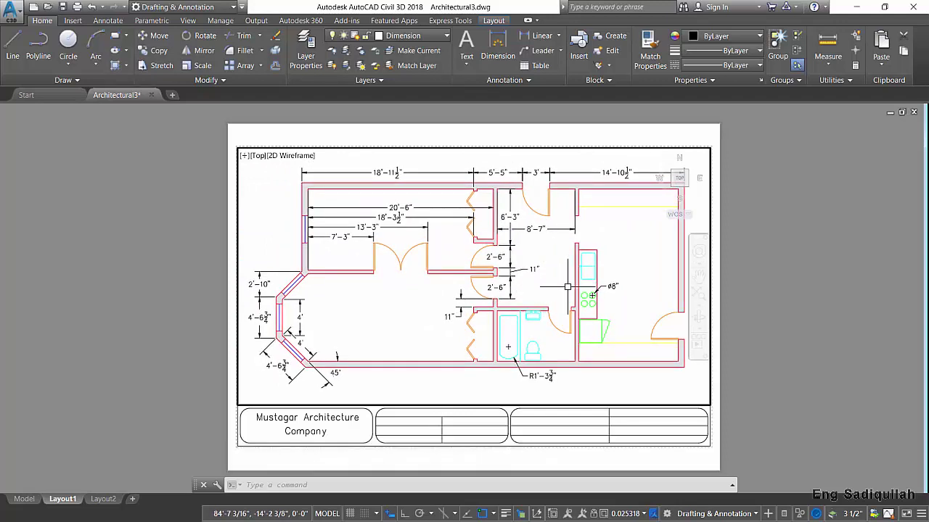
Zoom and pan the dimensioned floor plan to fill the viewport, then return to paper space
type("z")
key("Return")
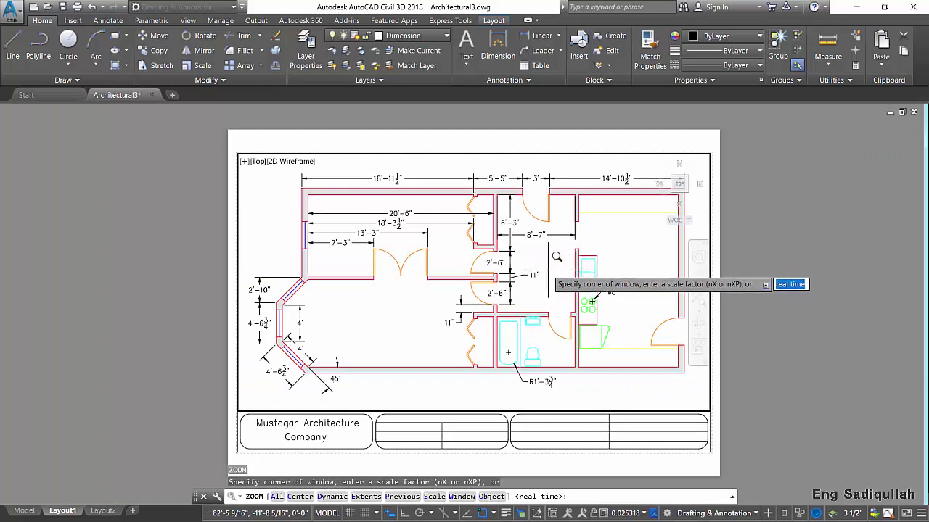
key("Return")
left_click_drag(547, 275, 558, 239)
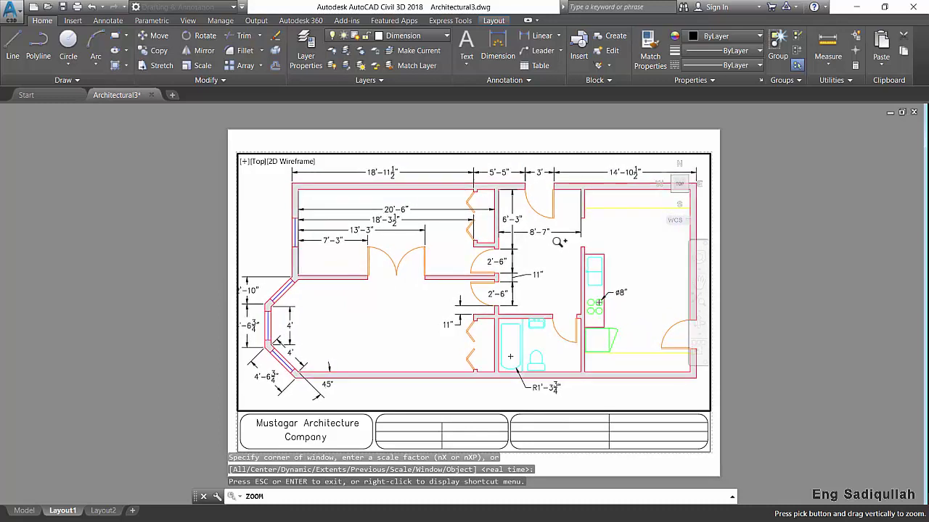
key("Escape")
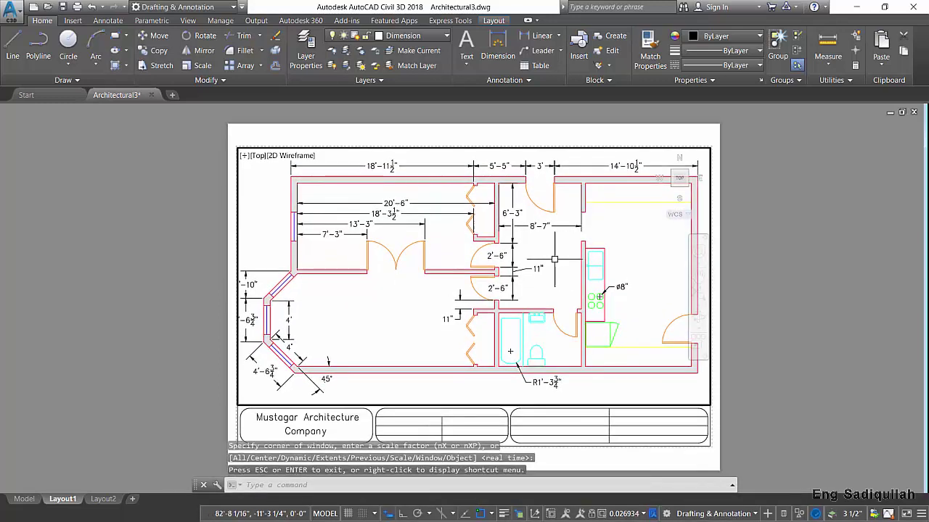
left_click_drag(554, 258, 560, 261)
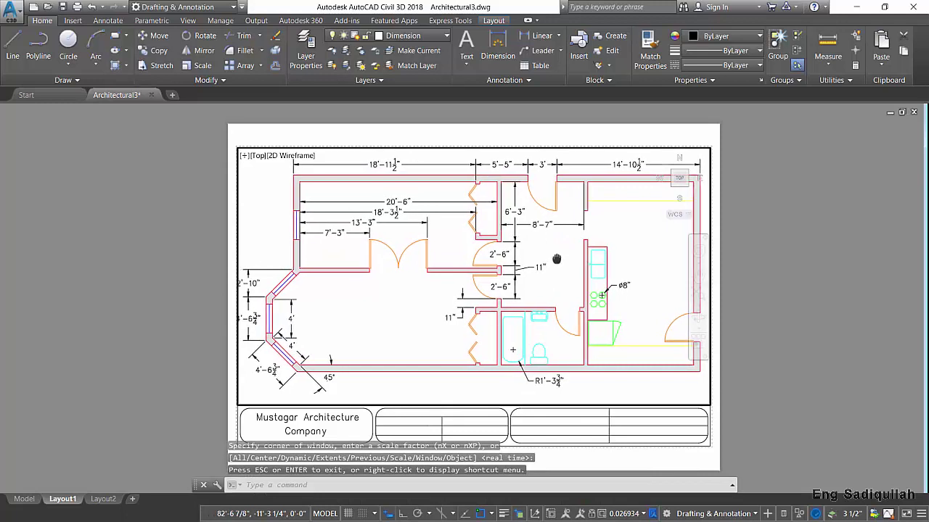
left_click_drag(560, 262, 561, 263)
key("Escape")
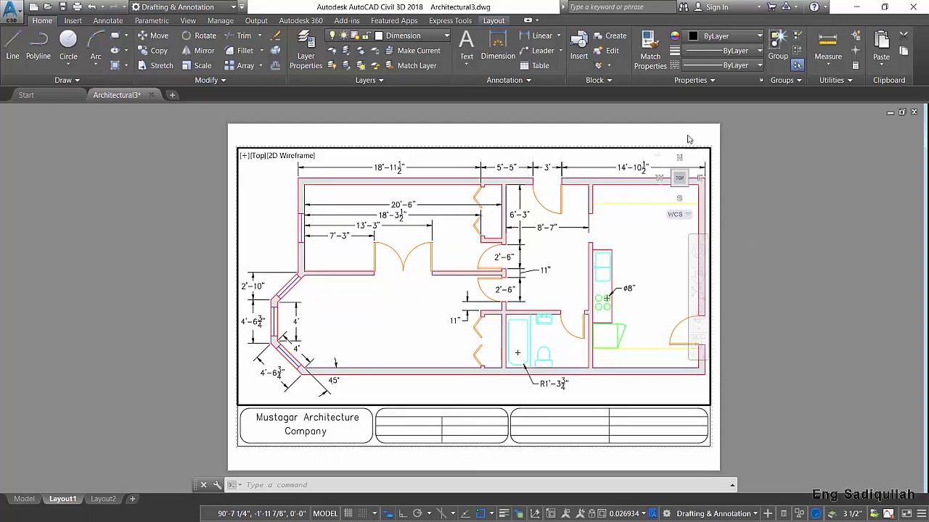
double_click(685, 135)
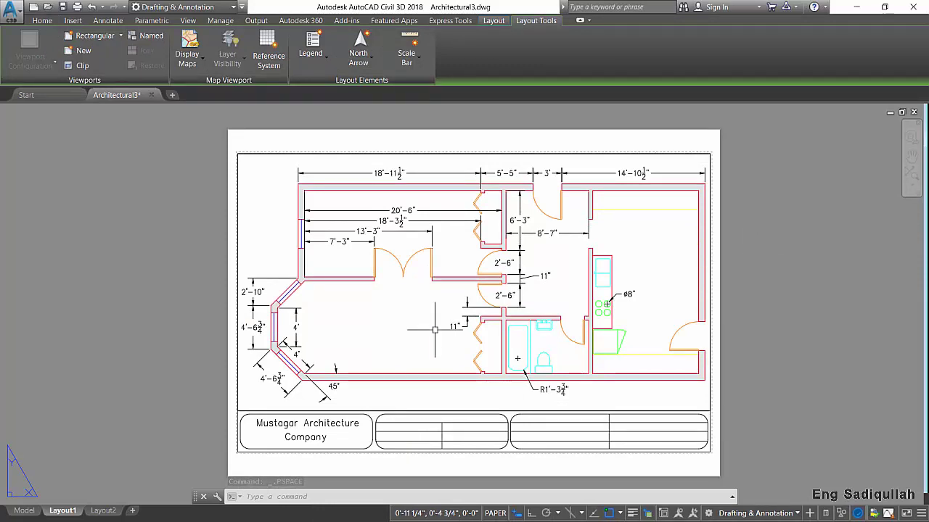
After viewing Layout2, rename the Layout1 tab to 'First flr'
left_click(105, 510)
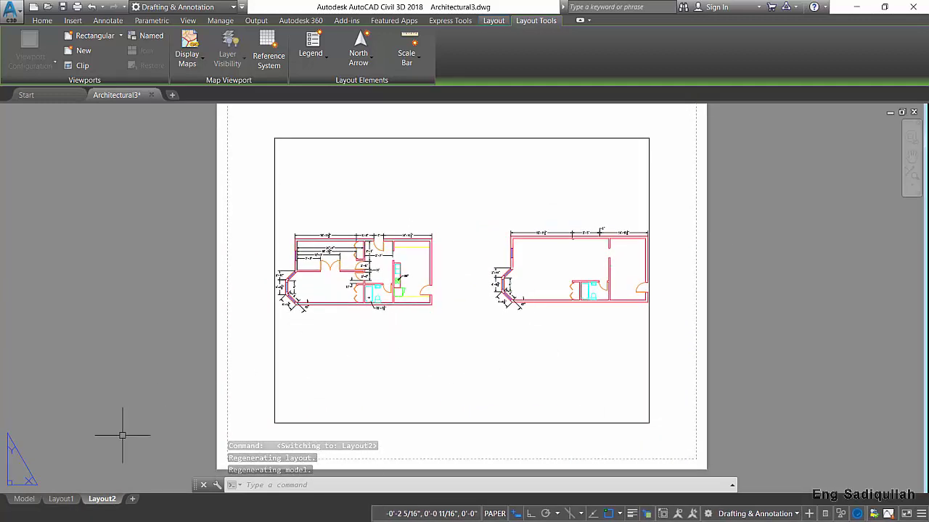
left_click(65, 500)
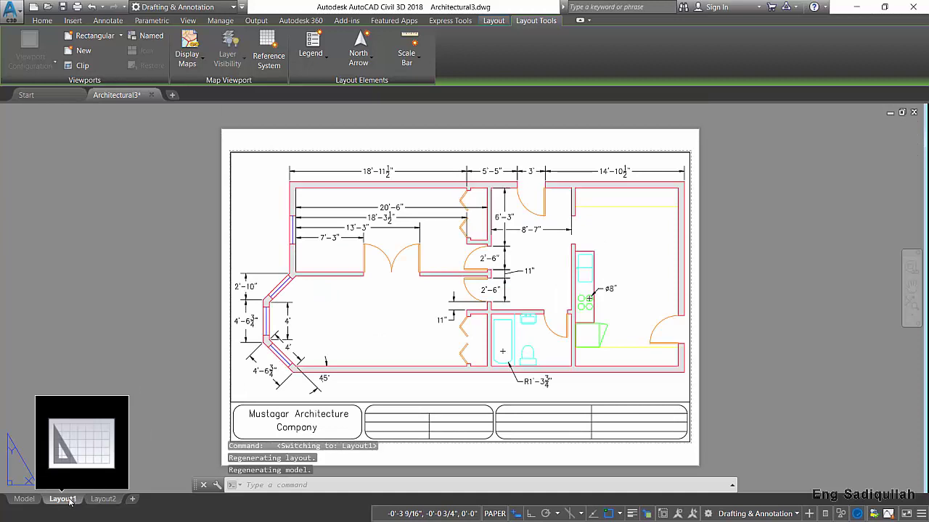
right_click(70, 500)
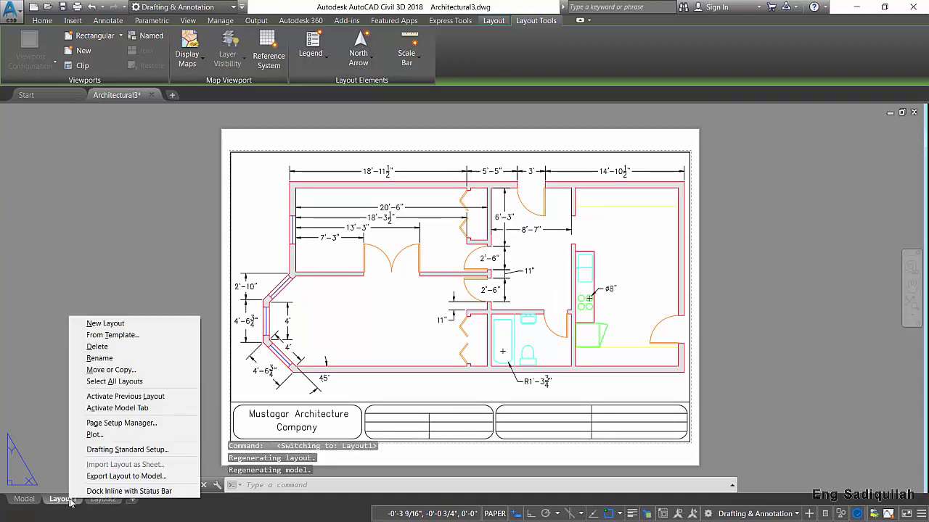
left_click(122, 354)
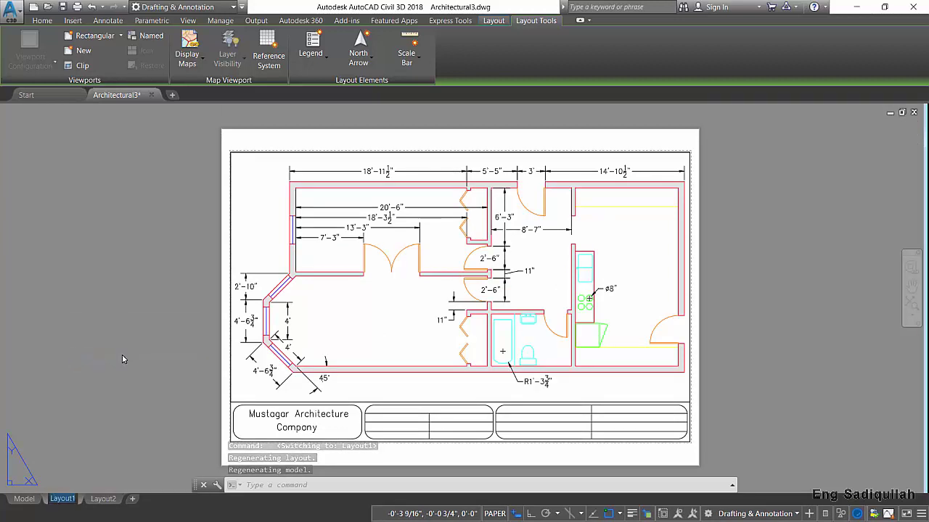
type("First flr")
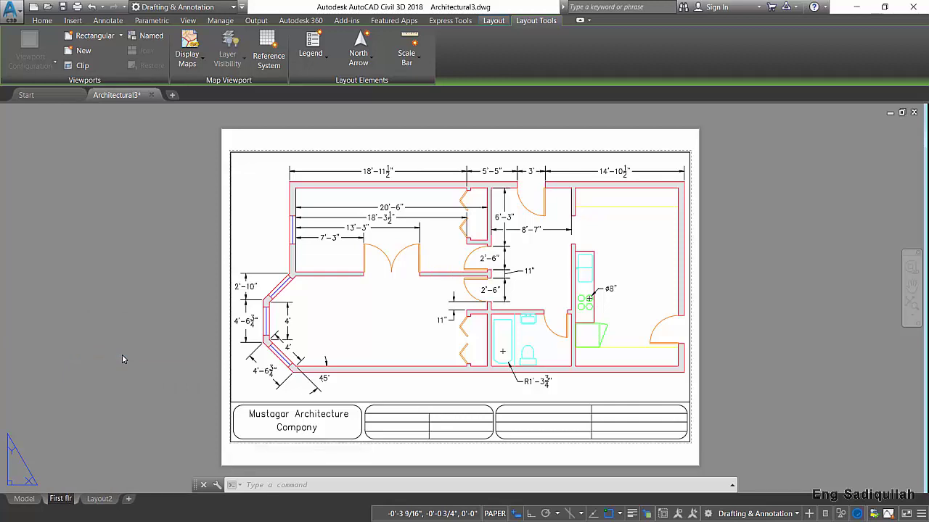
key("Return")
Duplicate the First flr layout via Move or Copy with 'Create a copy' ticked
right_click(64, 501)
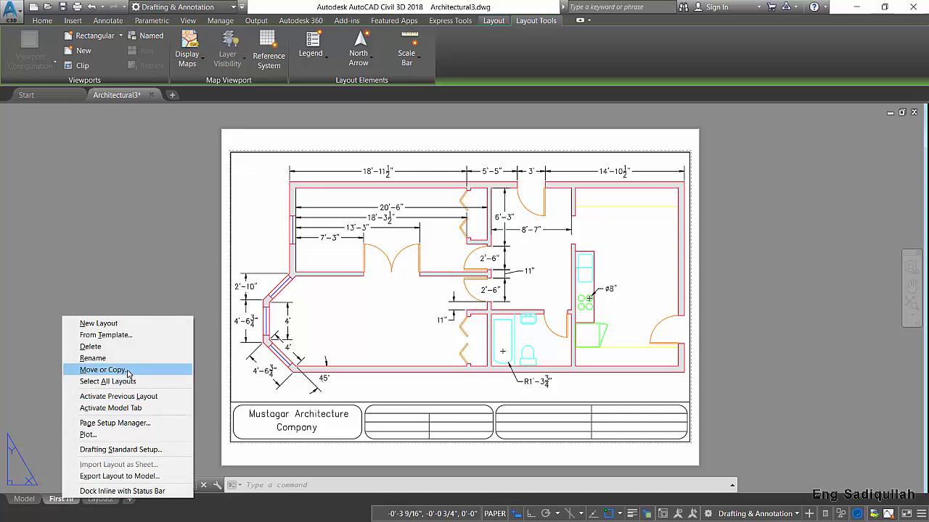
left_click(128, 373)
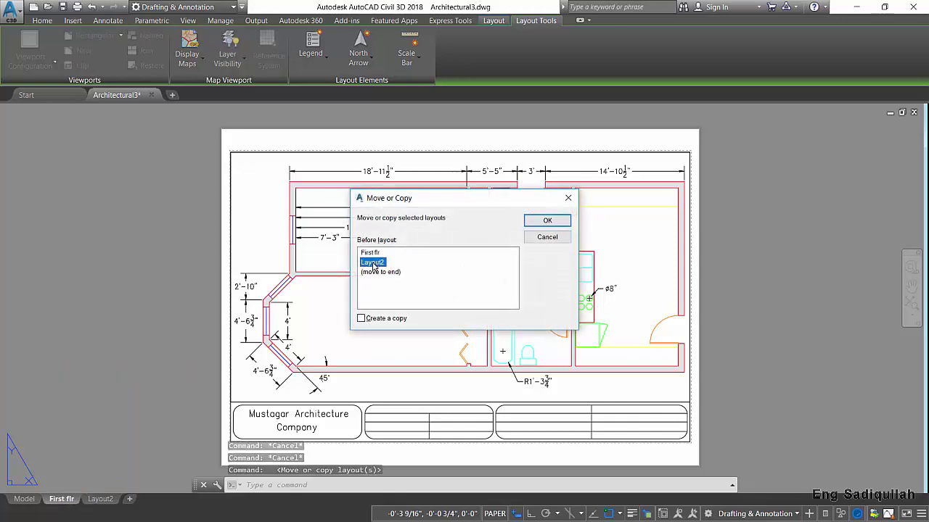
left_click(370, 253)
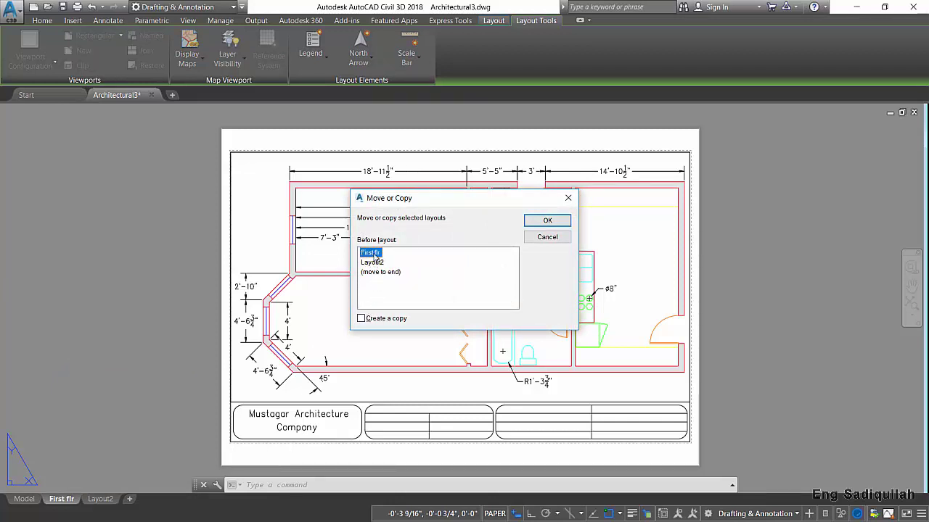
left_click(374, 319)
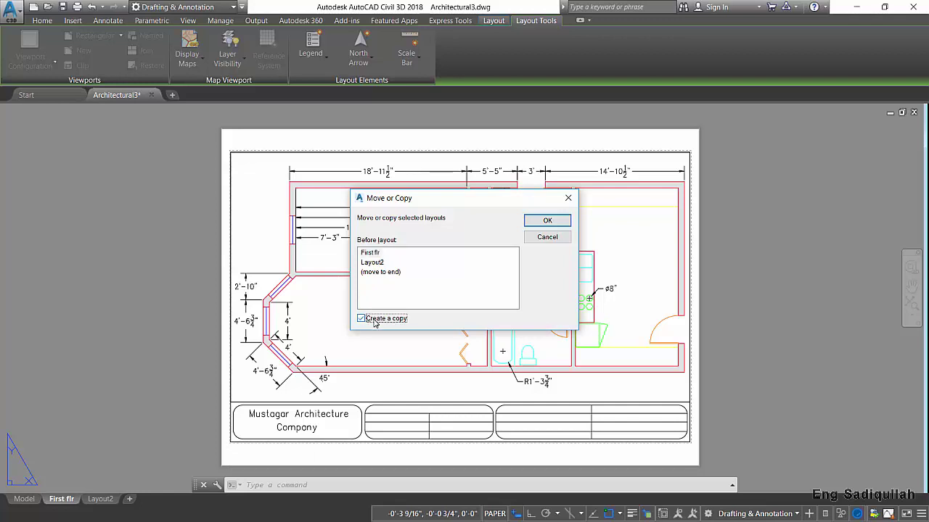
left_click(546, 225)
mouse_move(65, 511)
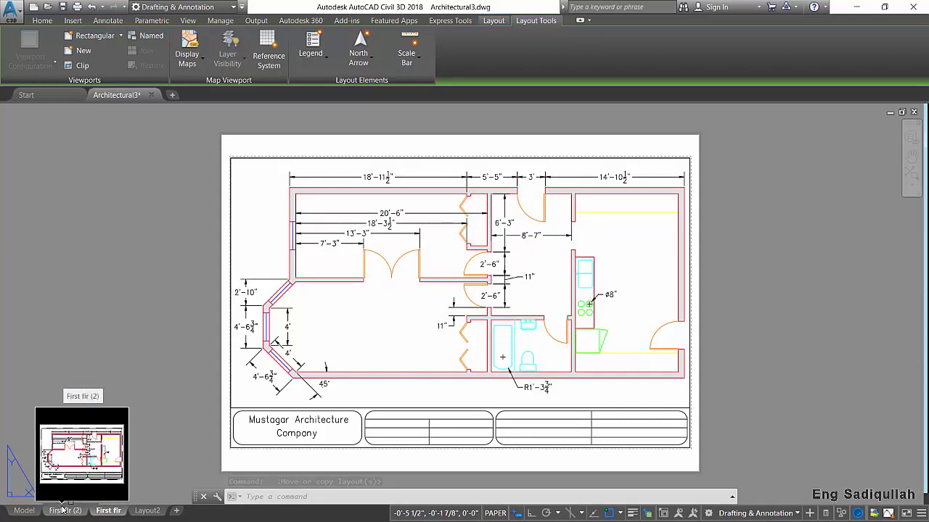
Rename the First flr (2) layout to 'Scond flr' and display it
right_click(70, 512)
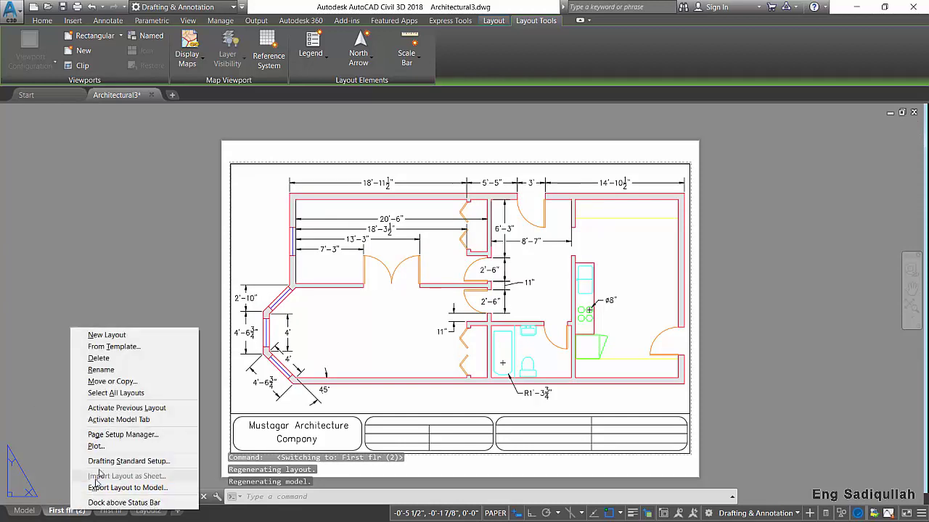
left_click(111, 370)
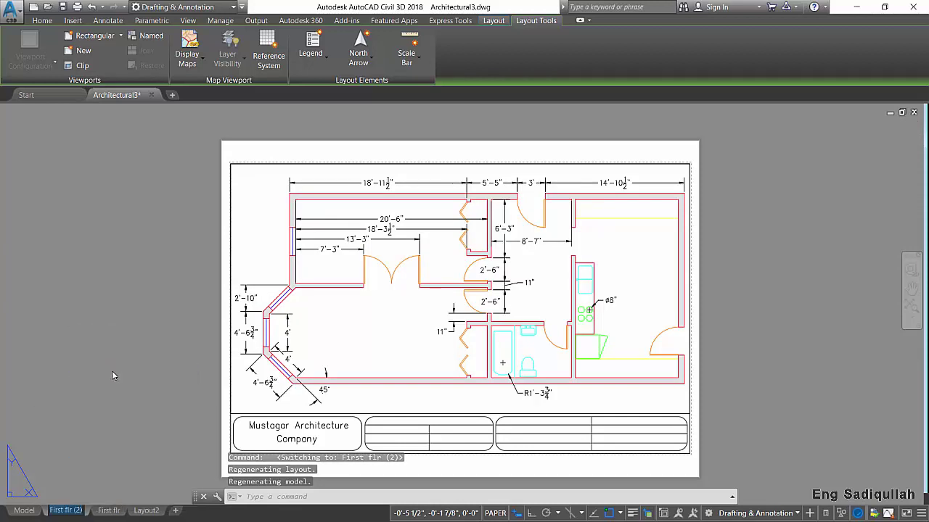
type("Seond flr")
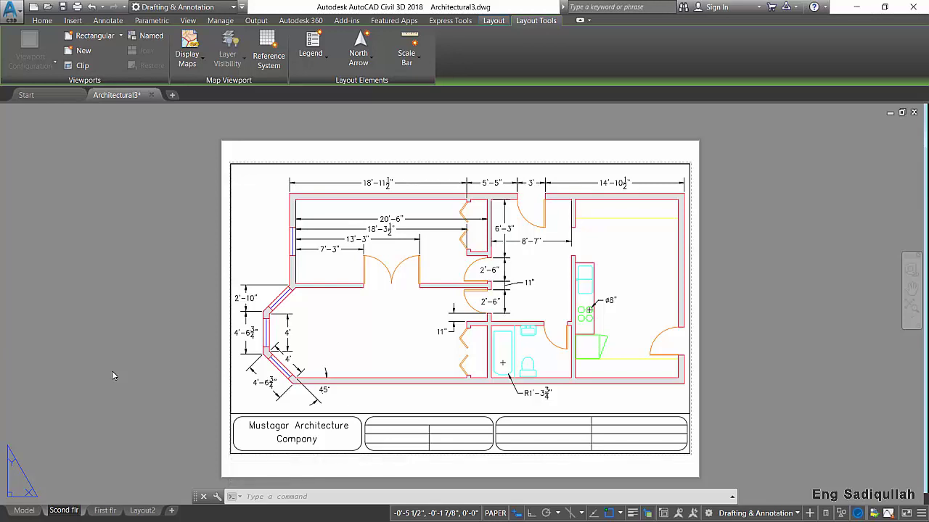
key("Return")
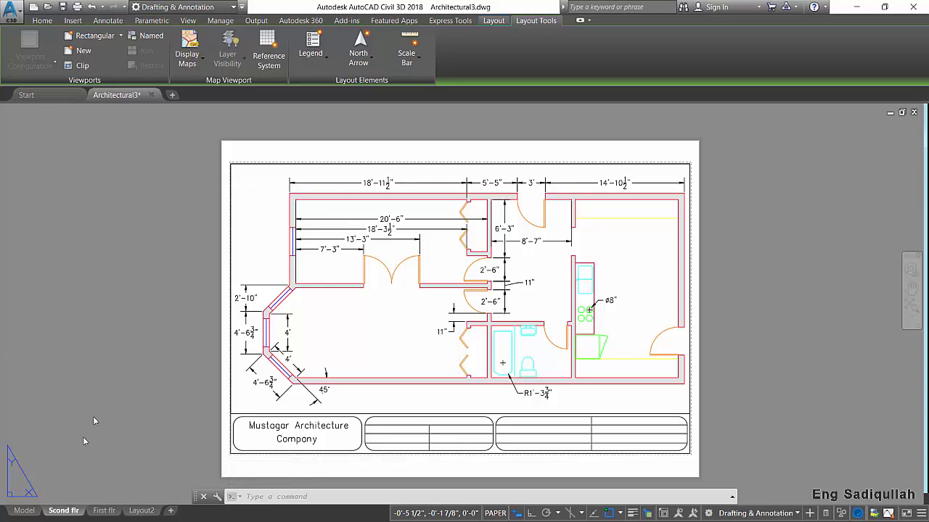
left_click(64, 511)
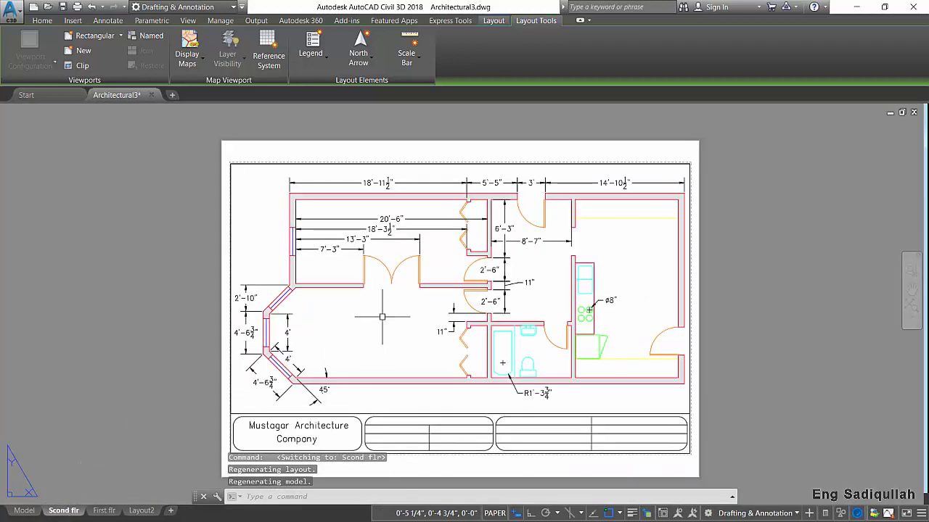
Pan the Scond flr viewport to frame the dimensioned second-floor plan, then return to paper space
double_click(382, 317)
scroll(497, 300, "down", 1)
scroll(475, 296, "down", 4)
middle_click_drag(475, 296, 257, 297)
scroll(478, 274, "up", 3)
scroll(478, 275, "down", 1)
middle_click_drag(478, 275, 479, 257)
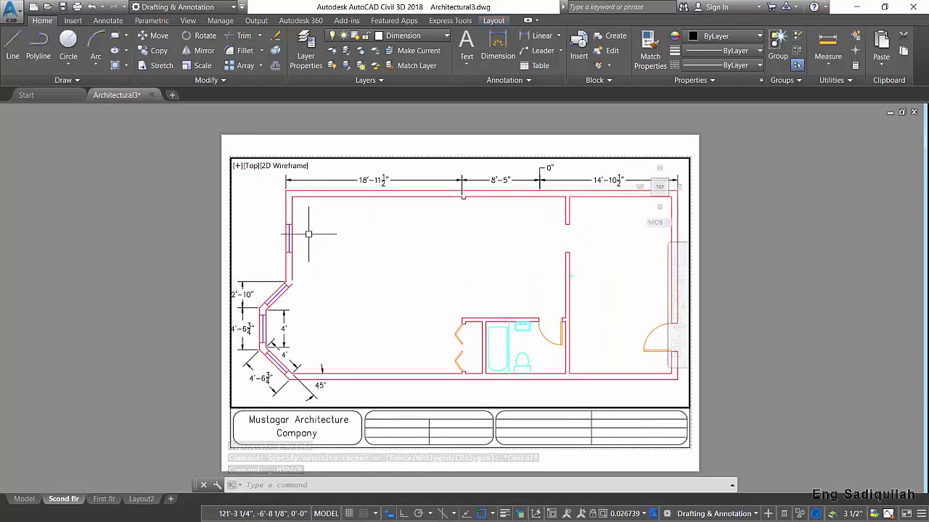
middle_click_drag(382, 255, 387, 254)
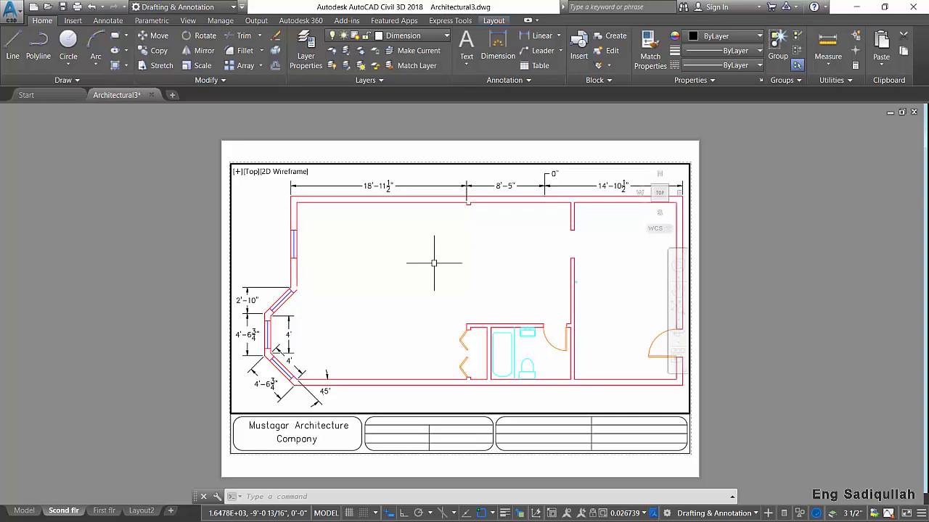
middle_click_drag(433, 264, 432, 260)
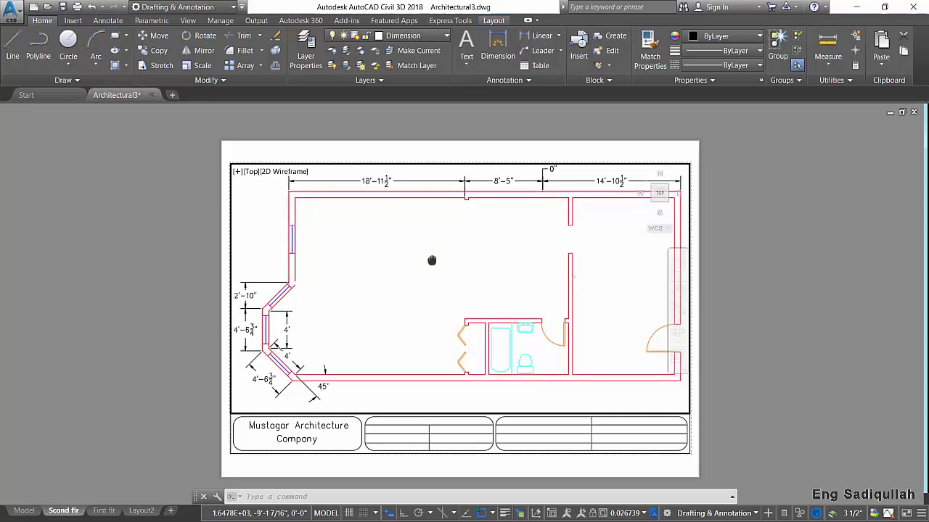
double_click(297, 145)
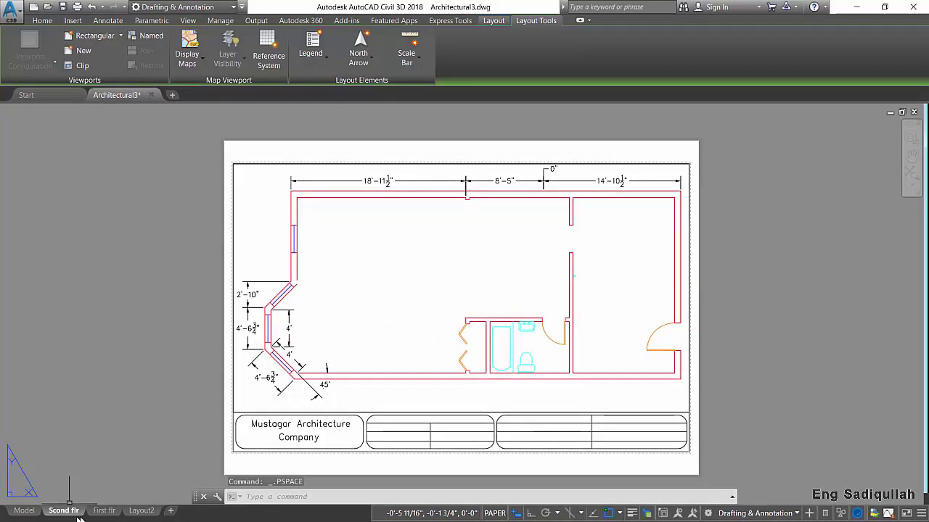
Drag the First flr tab ahead of Scond flr in the layout order
left_click(103, 511)
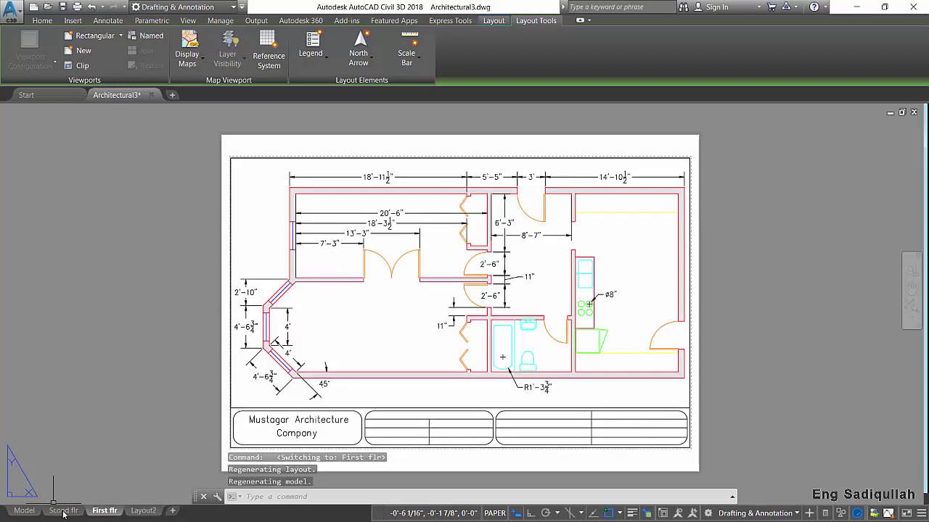
left_click(63, 511)
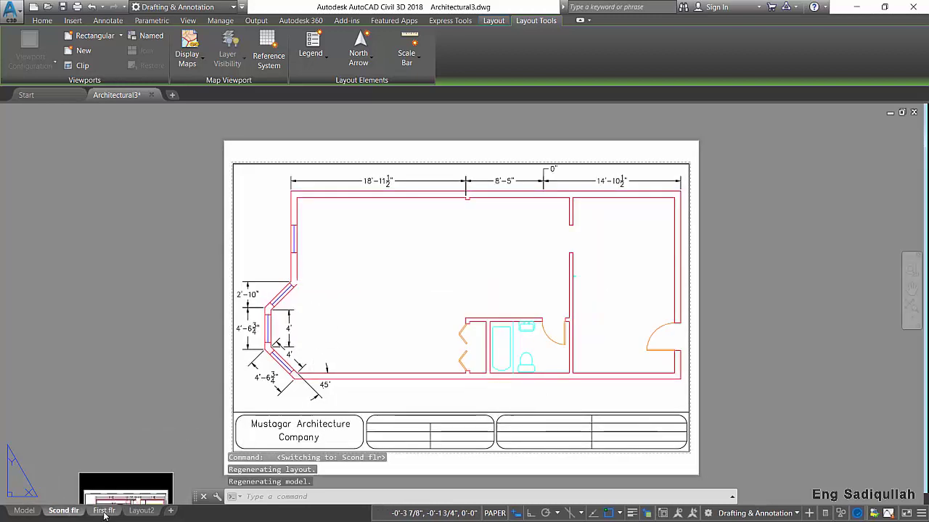
left_click(103, 511)
left_click_drag(102, 513, 47, 514)
left_click(106, 511)
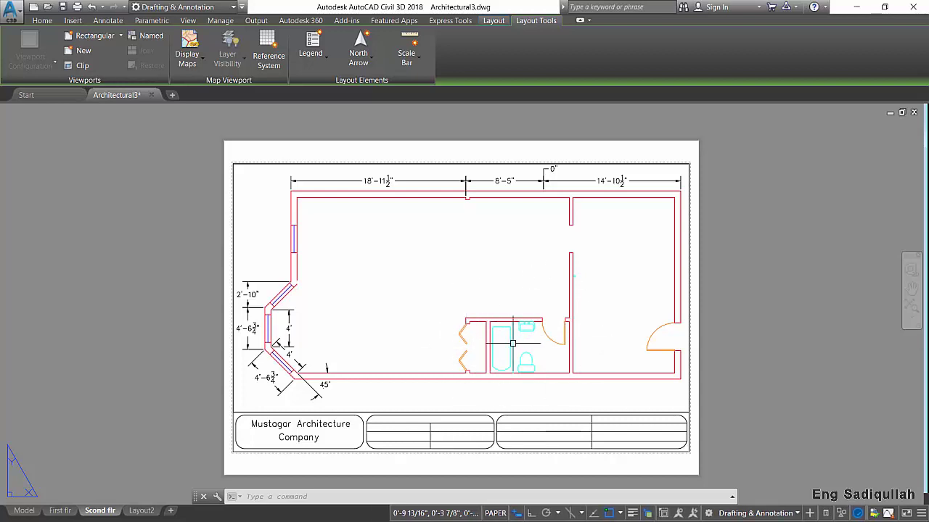
Copy the Scond flr layout and keep the original ahead of Scond flr (2)
mouse_move(100, 510)
right_click(110, 513)
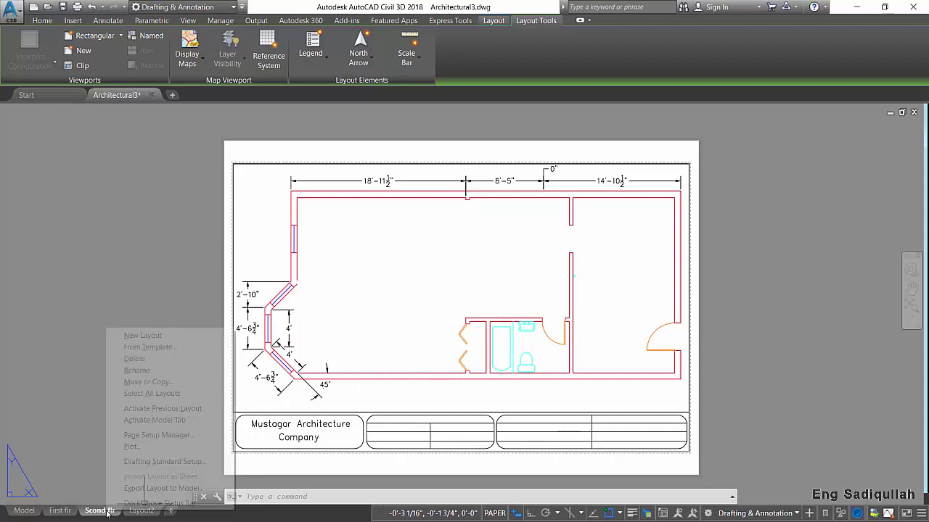
left_click(159, 385)
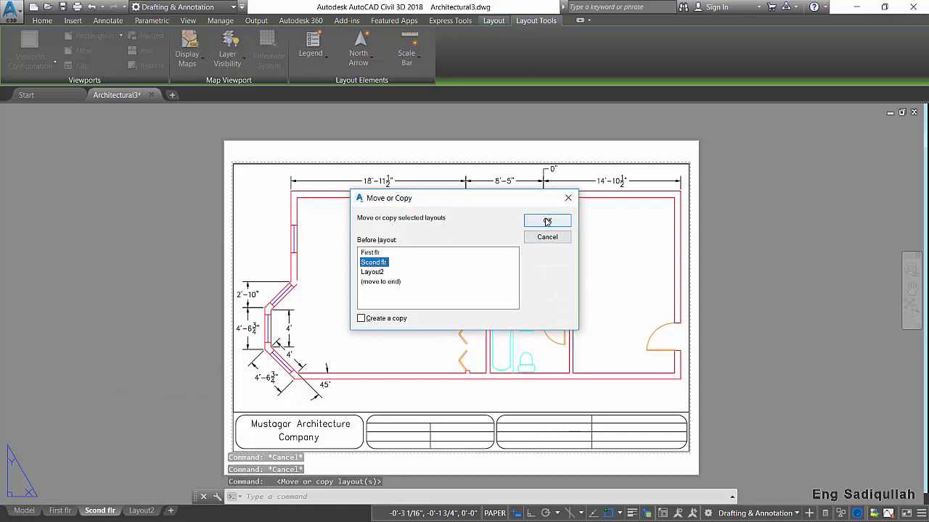
left_click(362, 318)
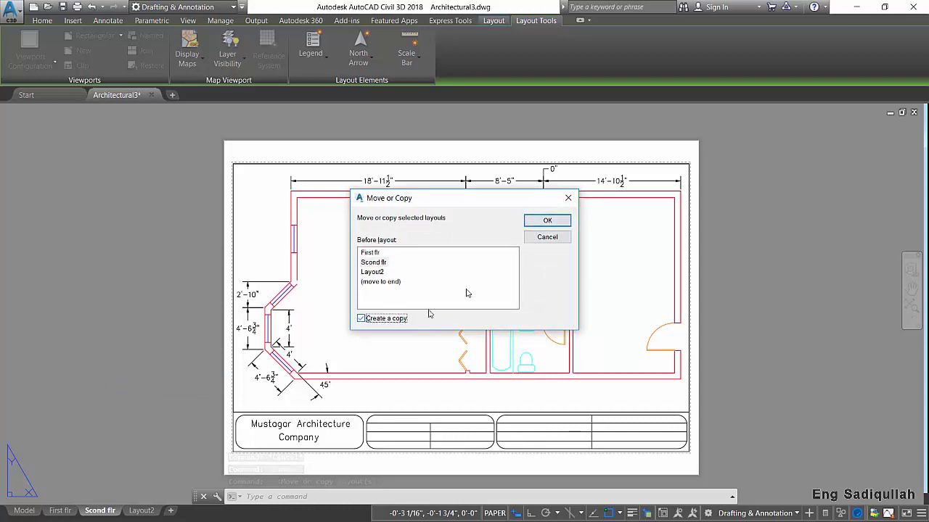
left_click(541, 221)
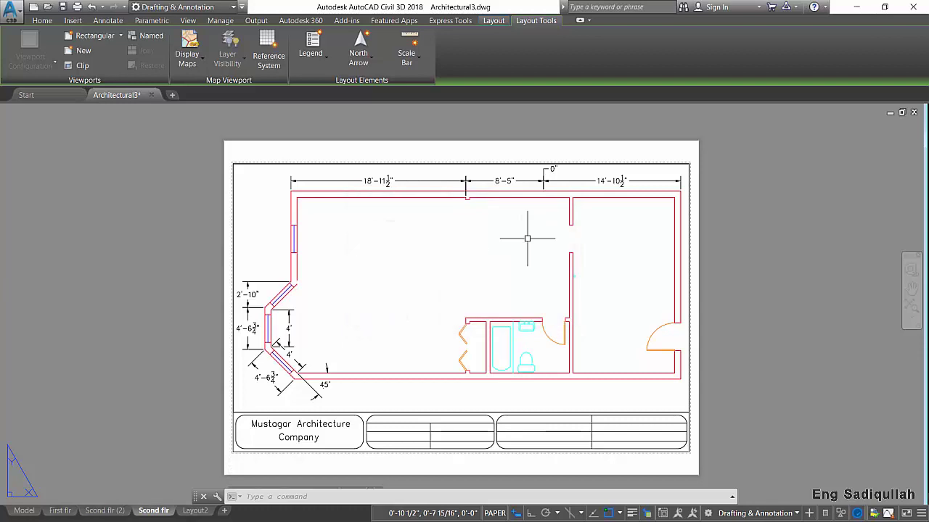
left_click(116, 510)
left_click(149, 510)
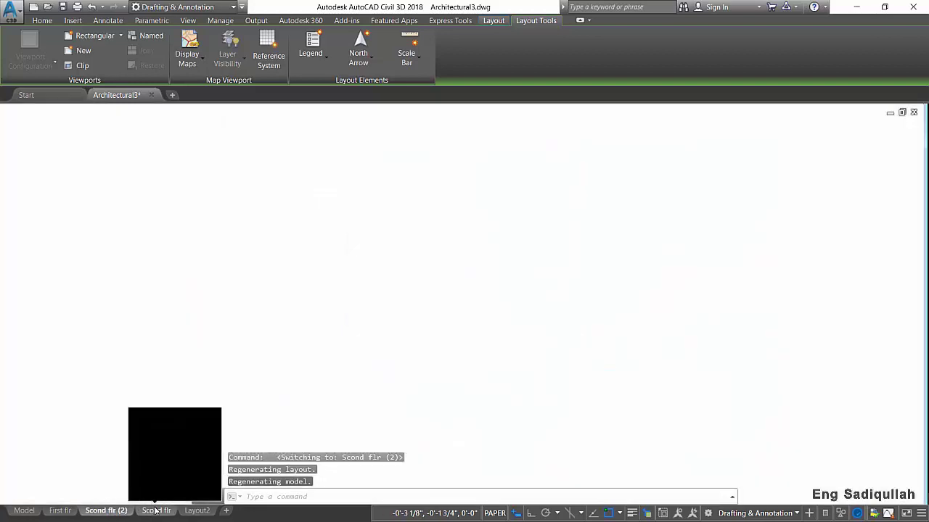
left_click_drag(84, 512, 81, 513)
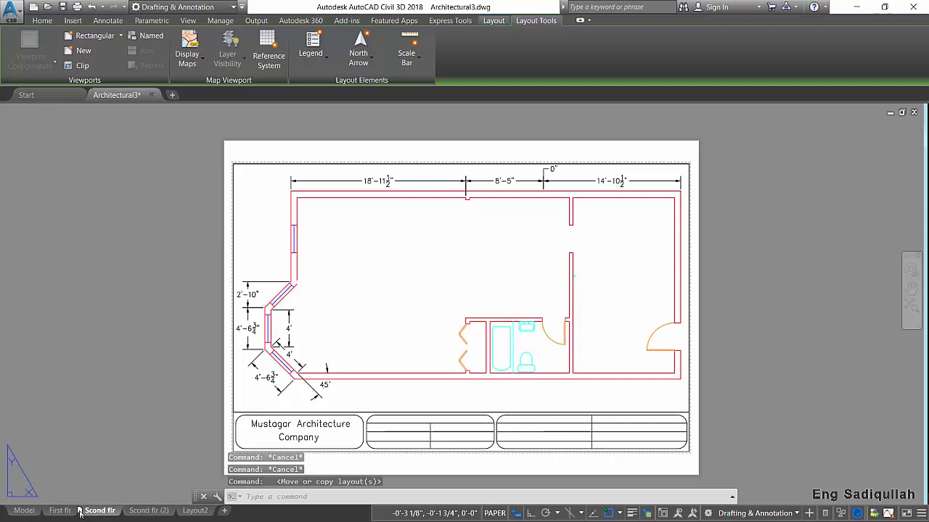
Rename the Scond flr (2) layout to 'Toilet details'
left_click(127, 513)
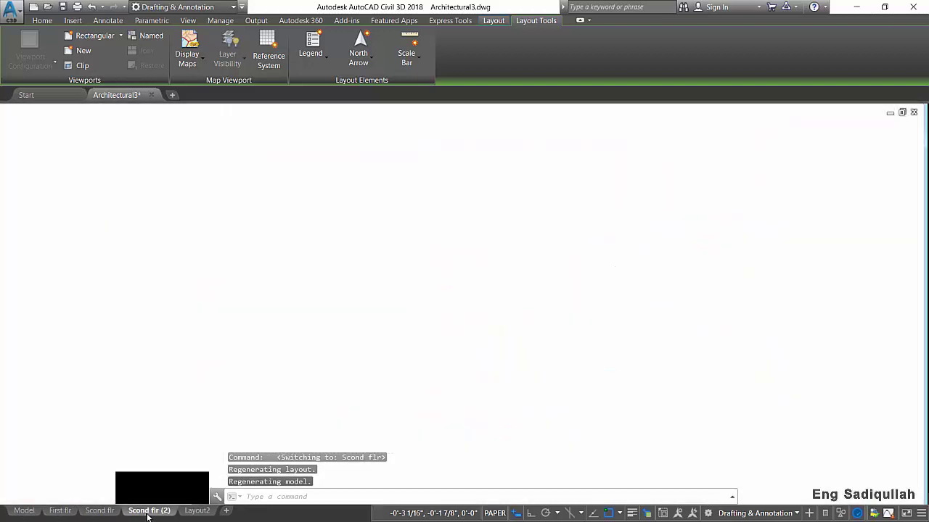
right_click(147, 512)
left_click(192, 386)
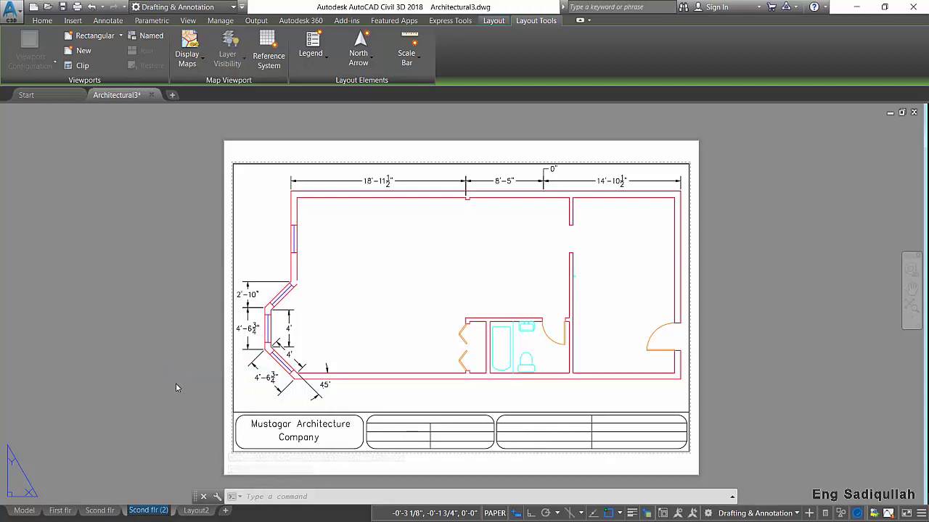
type("Toilet deta")
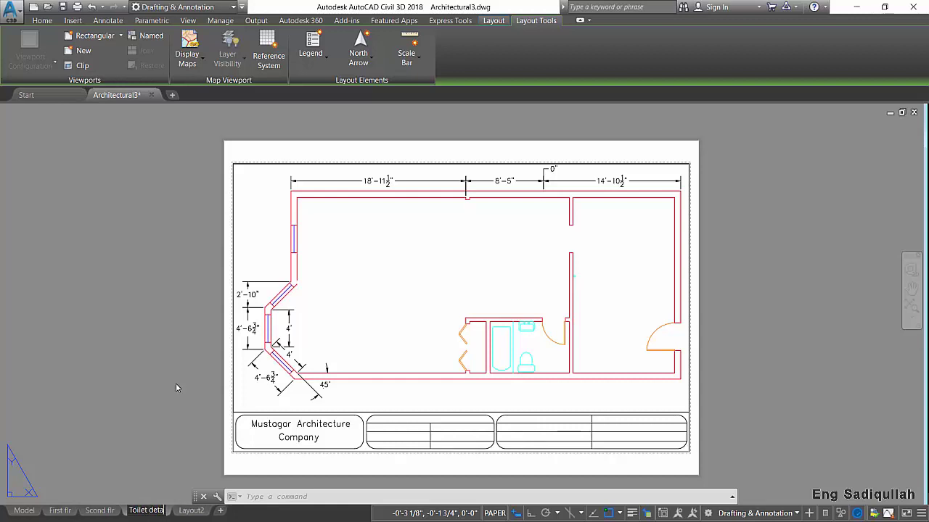
type("ils")
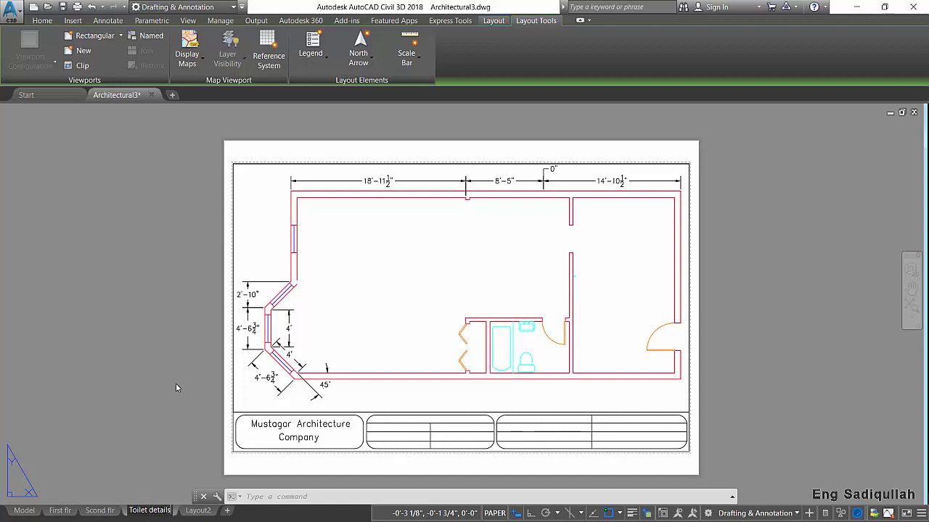
key("Return")
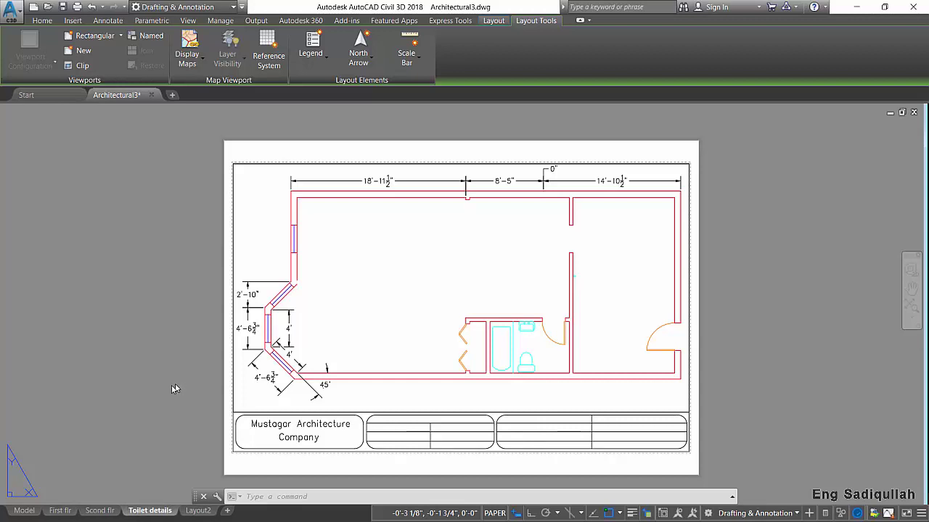
Work inside the Toilet details viewport, zooming and panning the plan
double_click(430, 280)
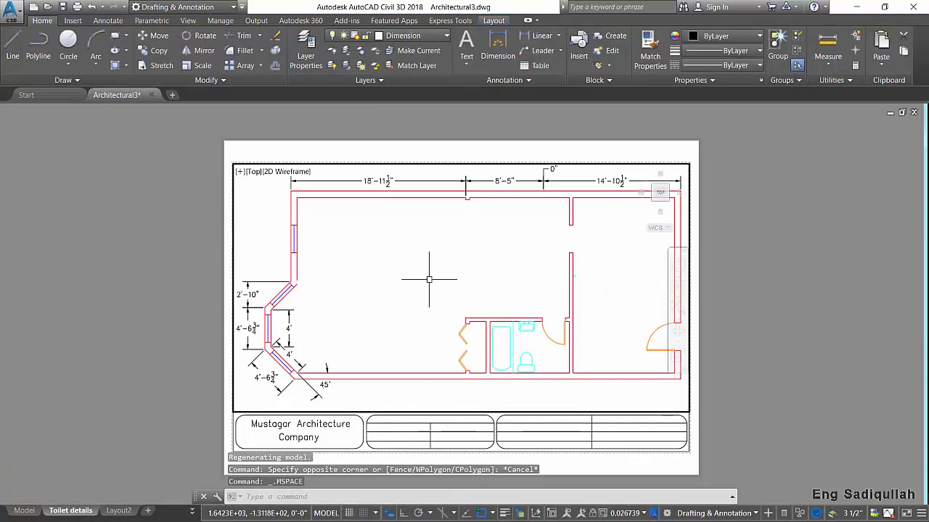
scroll(508, 348, "up", 3)
scroll(501, 334, "up", 2)
scroll(437, 278, "down", 1)
mouse_move(435, 276)
middle_mouse_down()
mouse_move(421, 269)
mouse_move(435, 268)
middle_mouse_up()
scroll(420, 263, "down", 1)
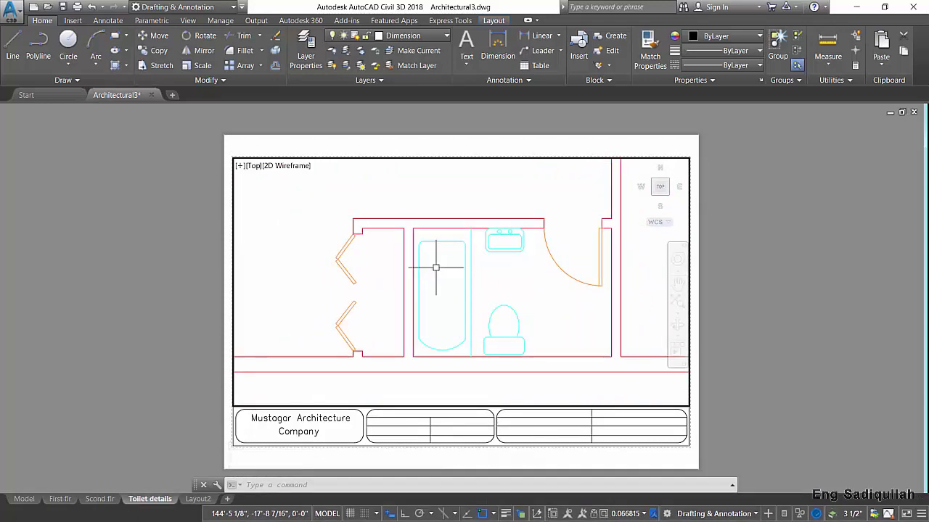
scroll(435, 268, "up", 2)
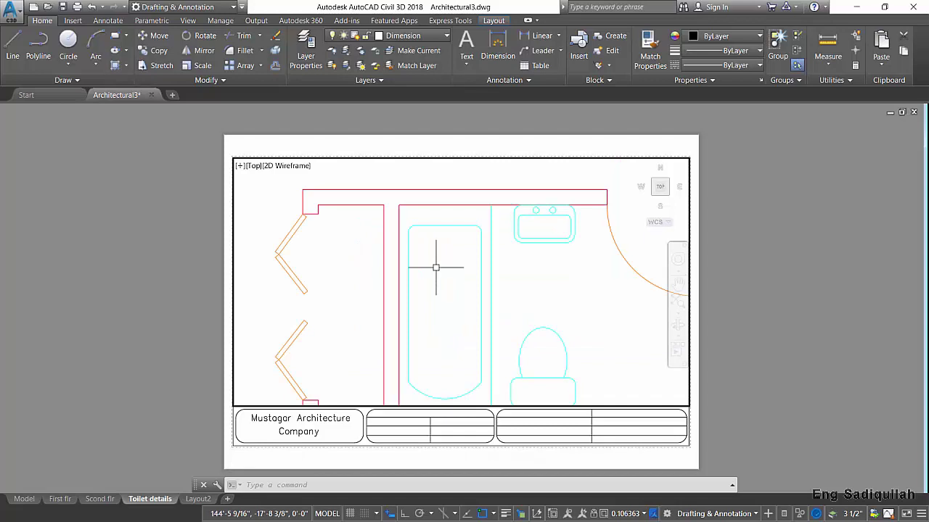
scroll(435, 268, "down", 1)
scroll(435, 268, "up", 1)
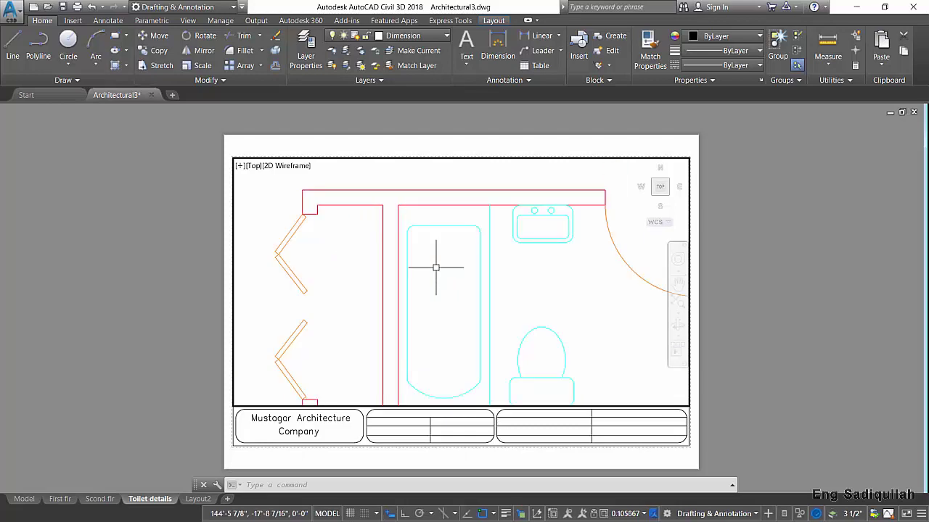
type("Z")
Zoom out in real time until the whole bathroom fits the viewport
key("Return")
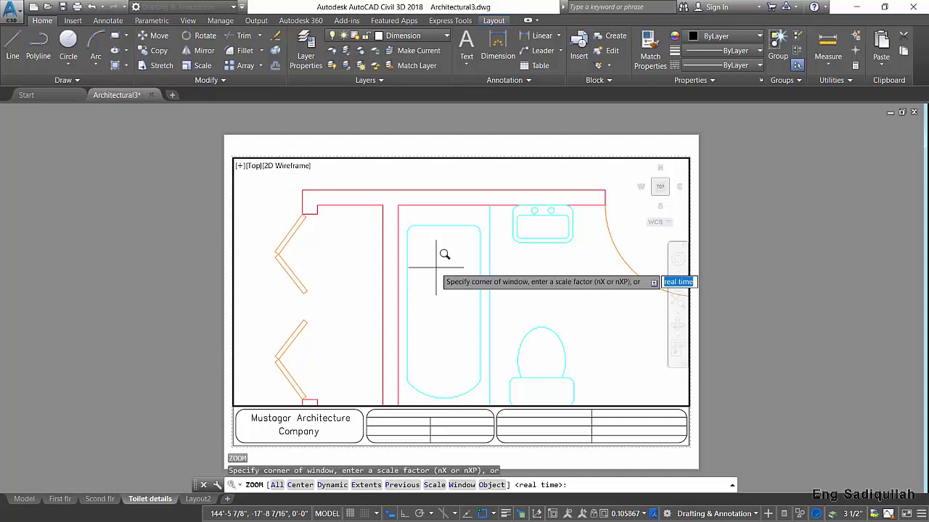
key("Return")
mouse_move(433, 268)
left_mouse_down()
mouse_move(446, 324)
mouse_move(432, 296)
left_mouse_up()
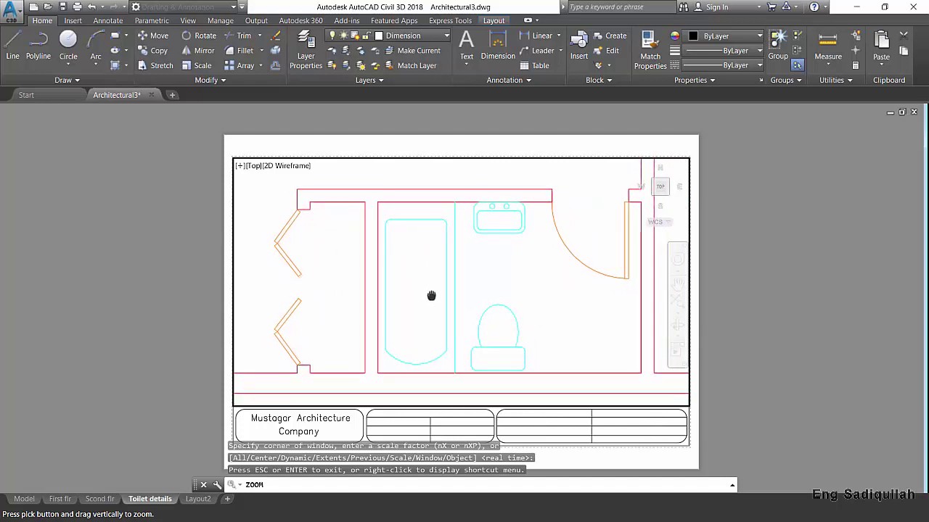
key("Escape")
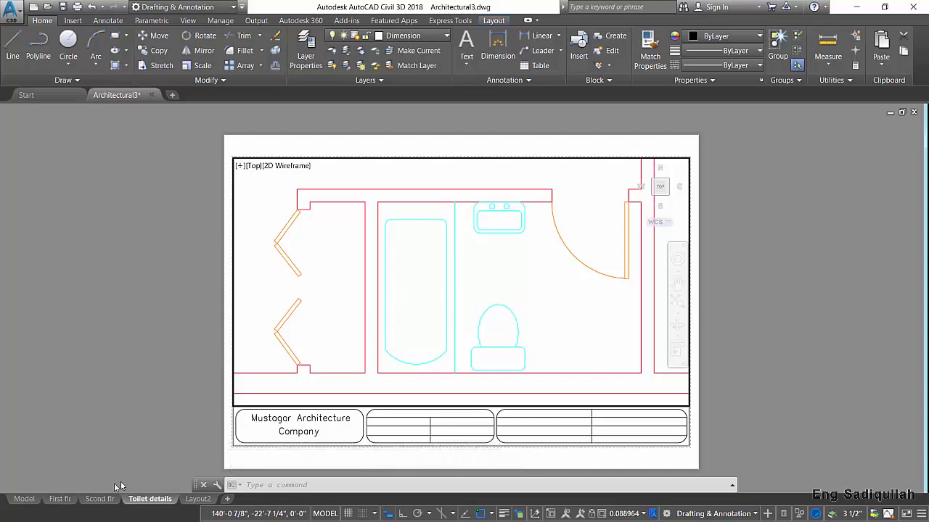
Check the Scond flr layout, then zoom out Toilet details and select its viewport border
left_click(99, 499)
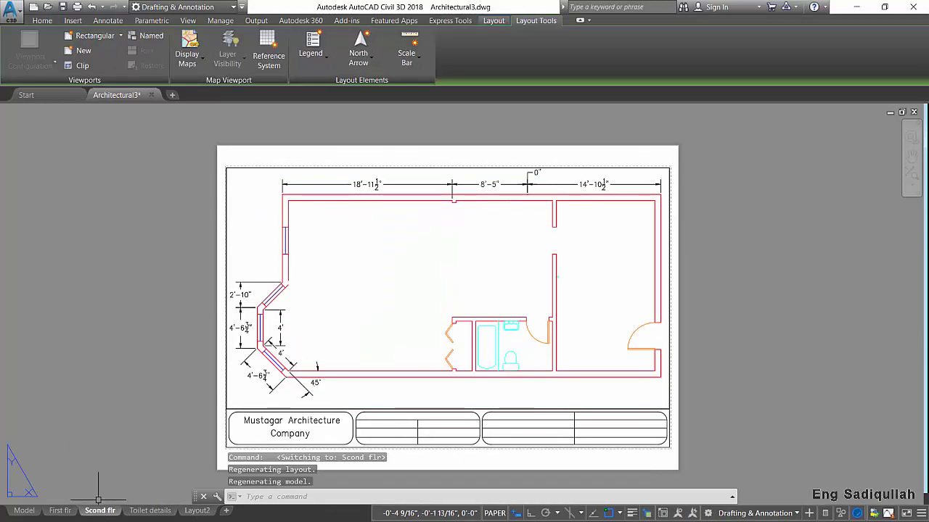
left_click(139, 512)
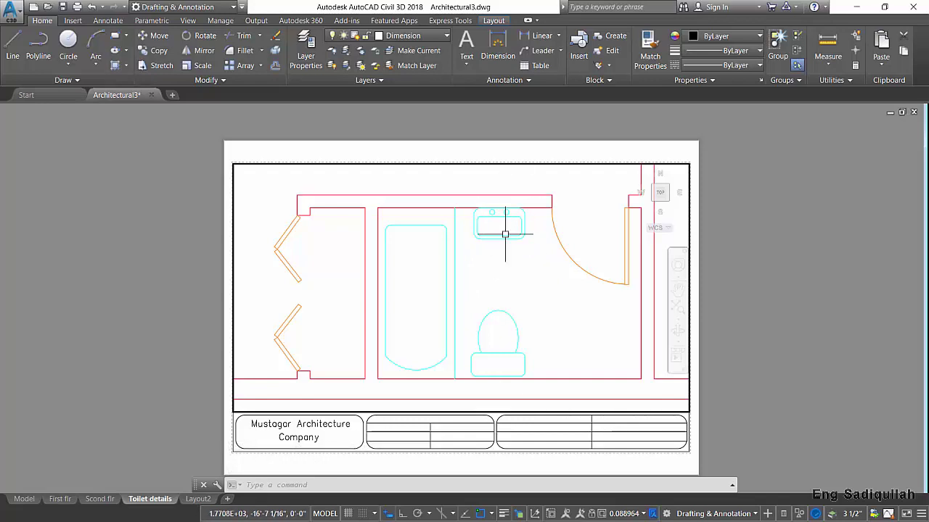
scroll(505, 234, "down", 4)
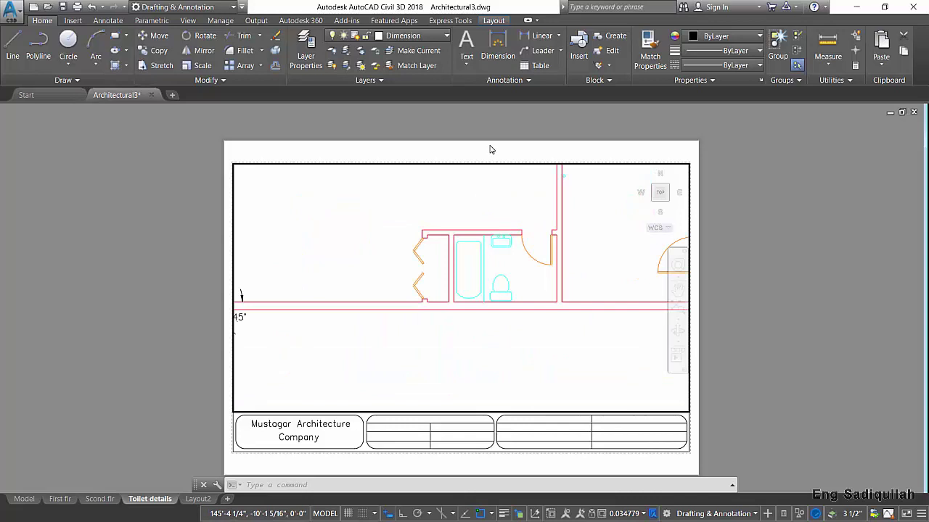
double_click(490, 149)
left_click(481, 171)
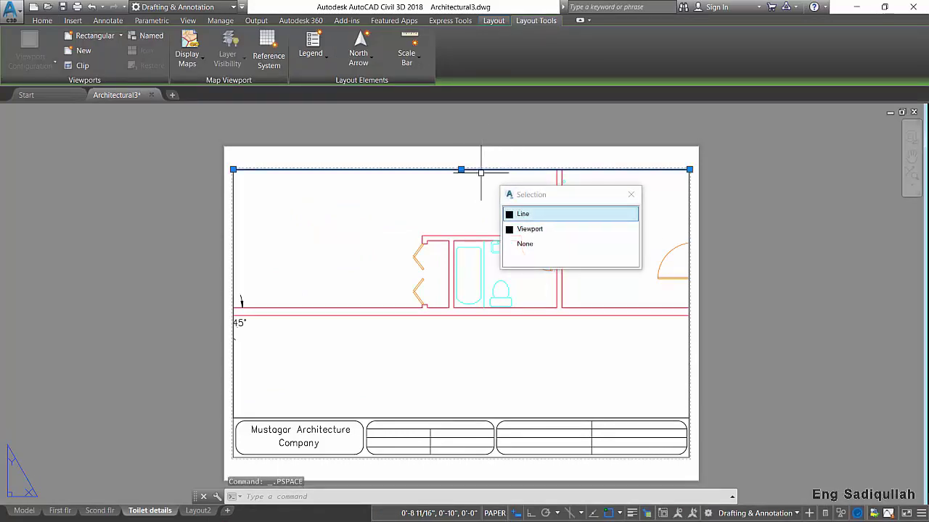
Narrow the toilet viewport by pulling its right edge in to mid-sheet
left_click(528, 229)
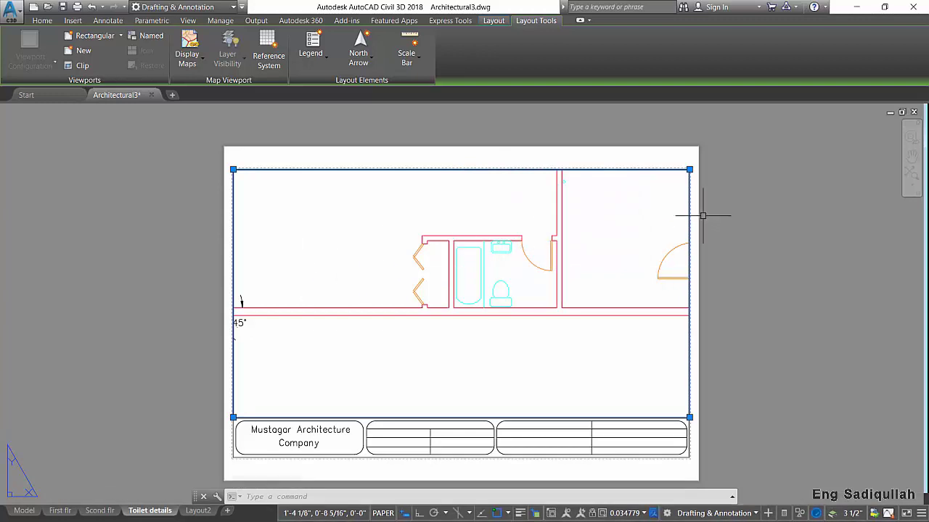
left_click(689, 169)
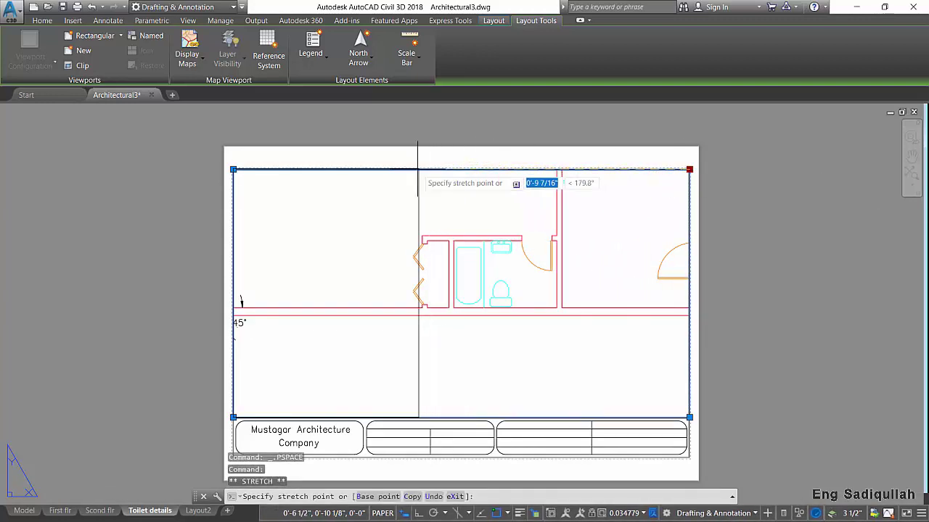
left_click(461, 169)
middle_click_drag(427, 275, 304, 271)
key("Escape")
key("Escape")
Rotate the bathroom plan upright and zoom and pan until it fills the viewport
double_click(408, 263)
scroll(380, 266, "up", 2)
mouse_move(379, 266)
middle_mouse_down()
mouse_move(349, 271)
mouse_move(373, 259)
middle_mouse_up()
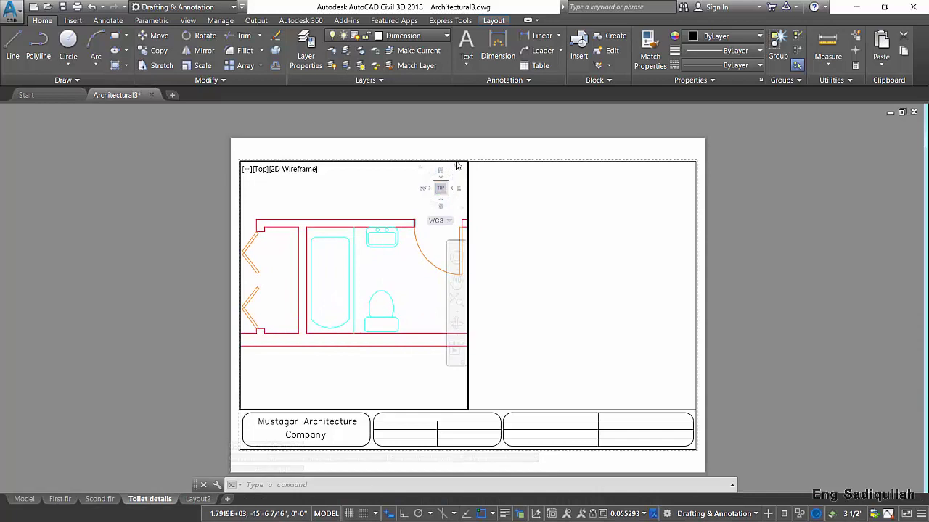
left_click(457, 167)
scroll(407, 230, "up", 5)
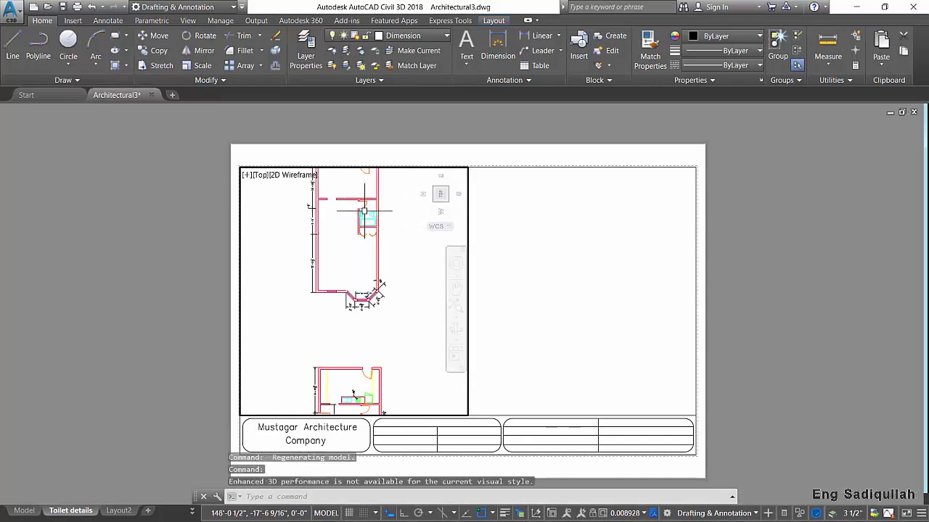
mouse_move(406, 230)
middle_mouse_down()
mouse_move(355, 266)
mouse_move(355, 255)
middle_mouse_up()
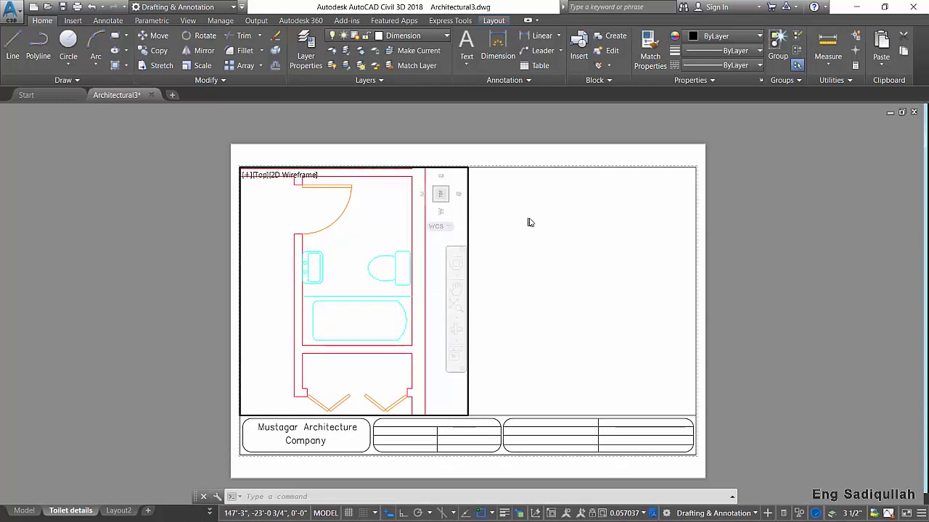
double_click(561, 254)
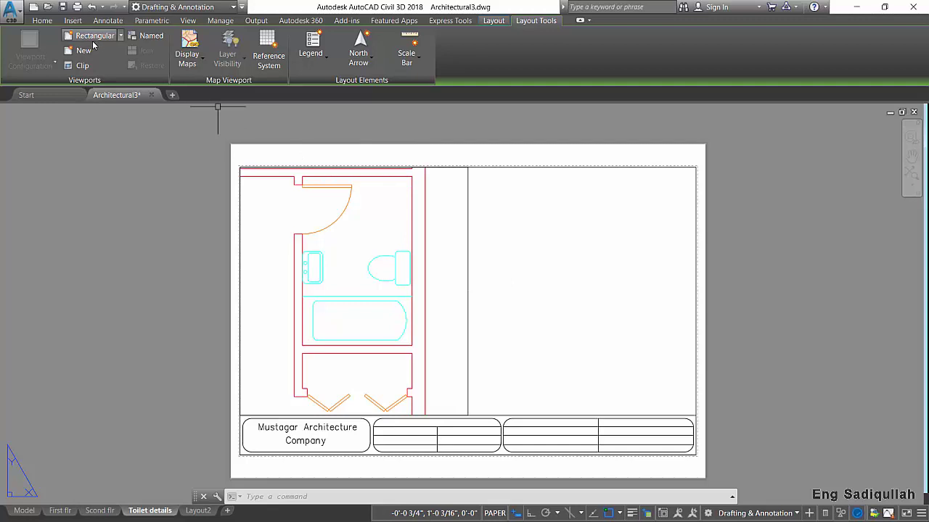
Expand and dismiss the Rectangular viewport shape options
left_click(121, 36)
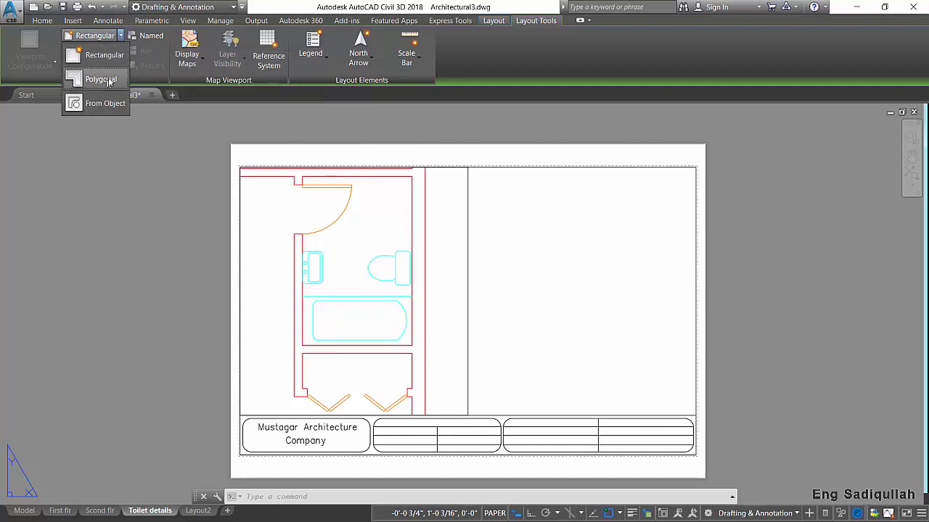
left_click(122, 36)
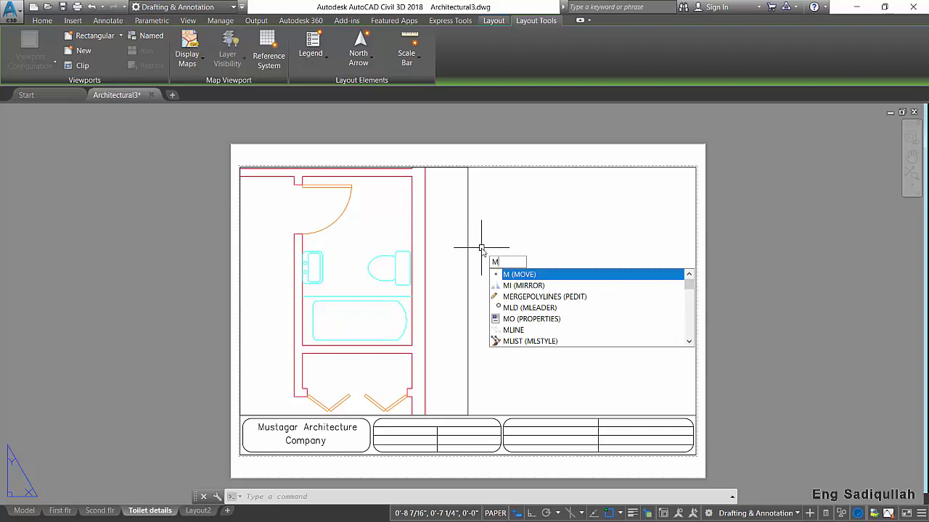
Create a new viewport with MV from the sheet's top middle to its lower-right corner
type("v")
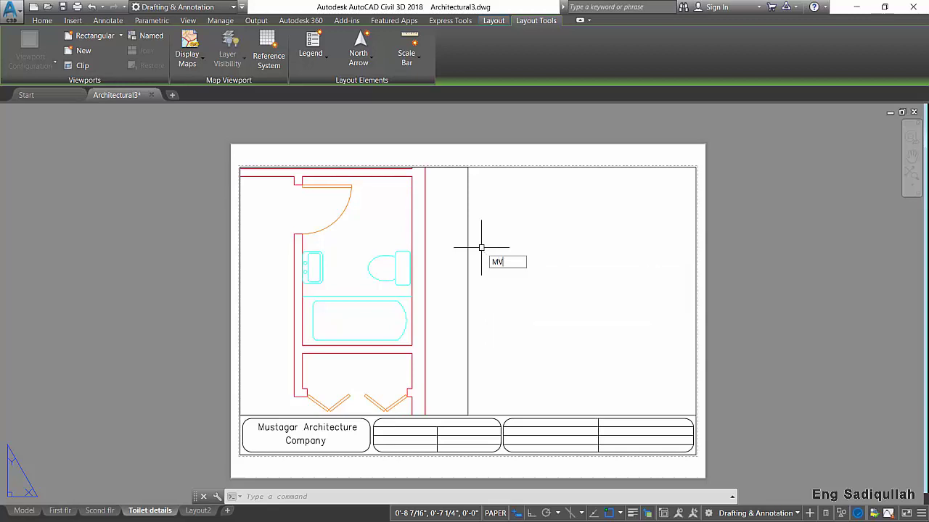
key("Return")
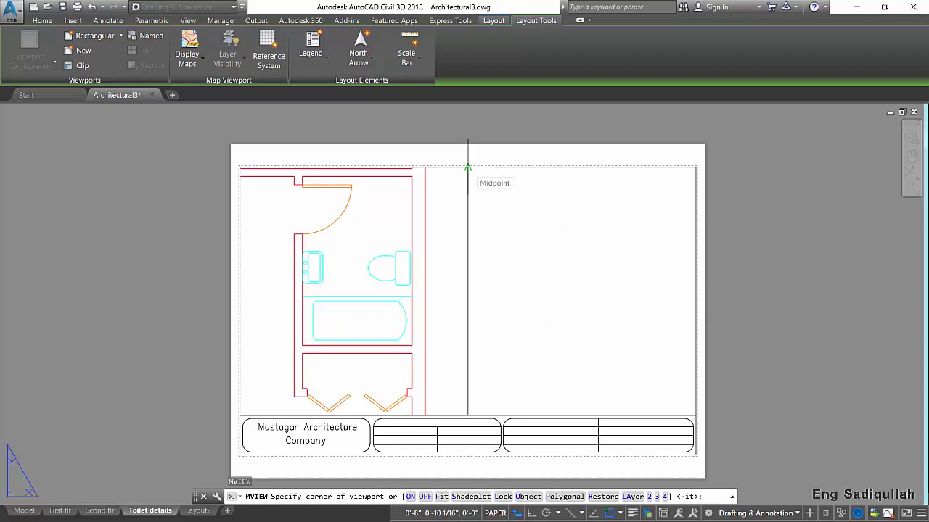
left_click(467, 168)
left_click(694, 415)
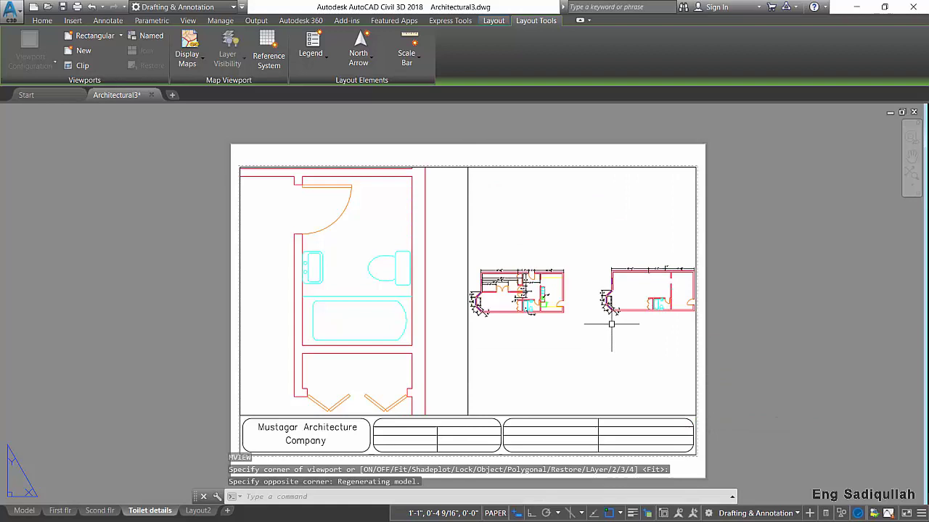
Zoom and pan the new viewport to show the enlarged dimensioned floor plan
double_click(585, 238)
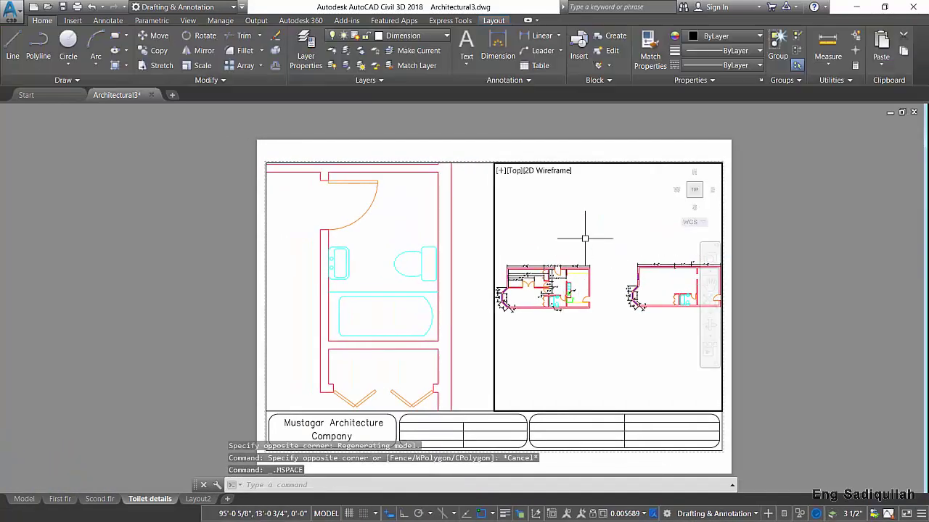
scroll(624, 290, "up", 2)
scroll(627, 288, "up", 3)
mouse_move(627, 288)
middle_mouse_down()
mouse_move(629, 325)
mouse_move(645, 310)
middle_mouse_up()
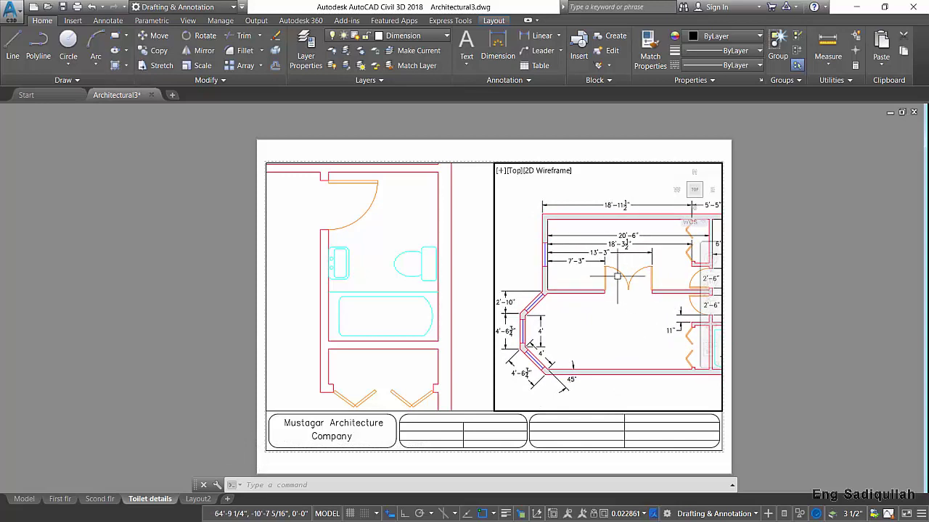
middle_click_drag(612, 277, 624, 269)
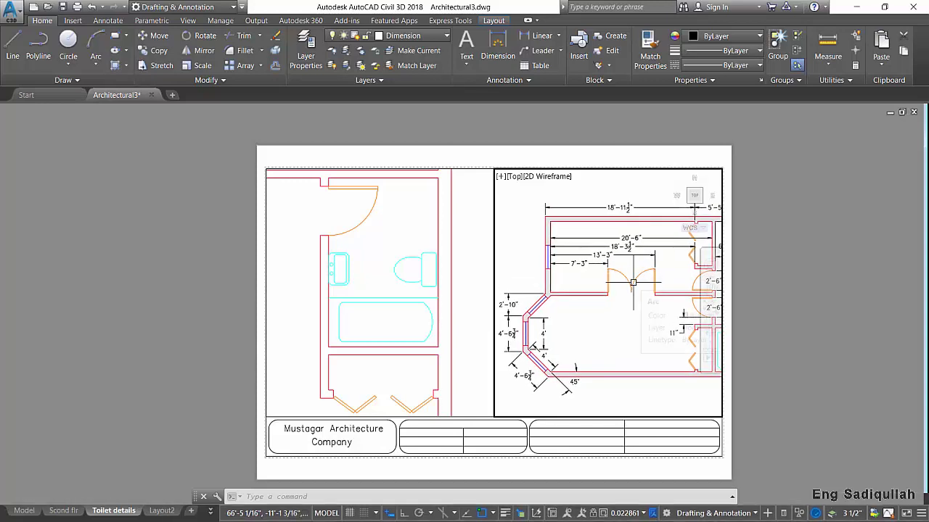
Activate the left toilet viewport and browse its layers in the Layer Properties Manager
double_click(535, 160)
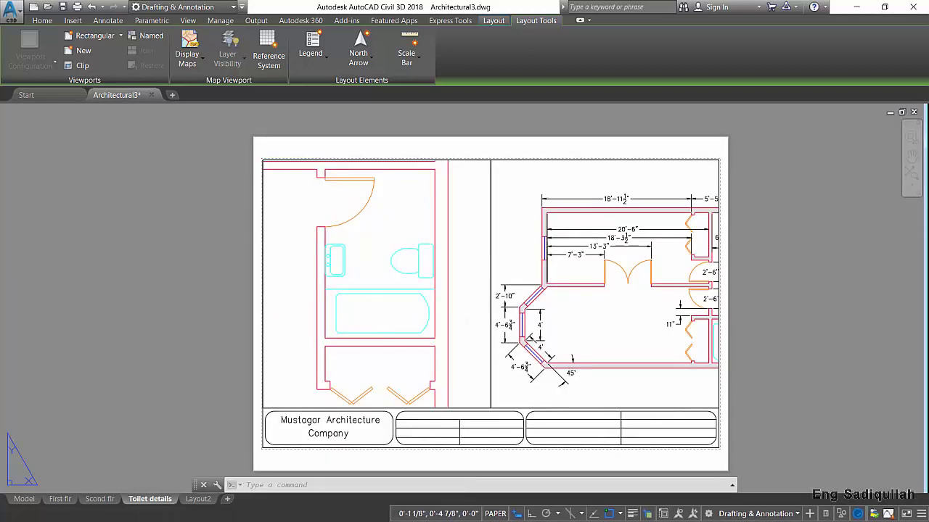
double_click(300, 307)
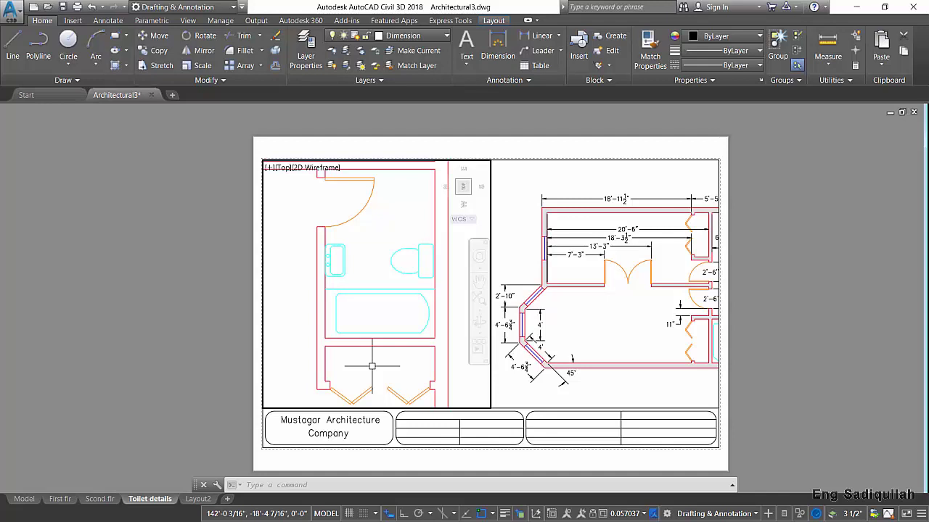
key("Escape")
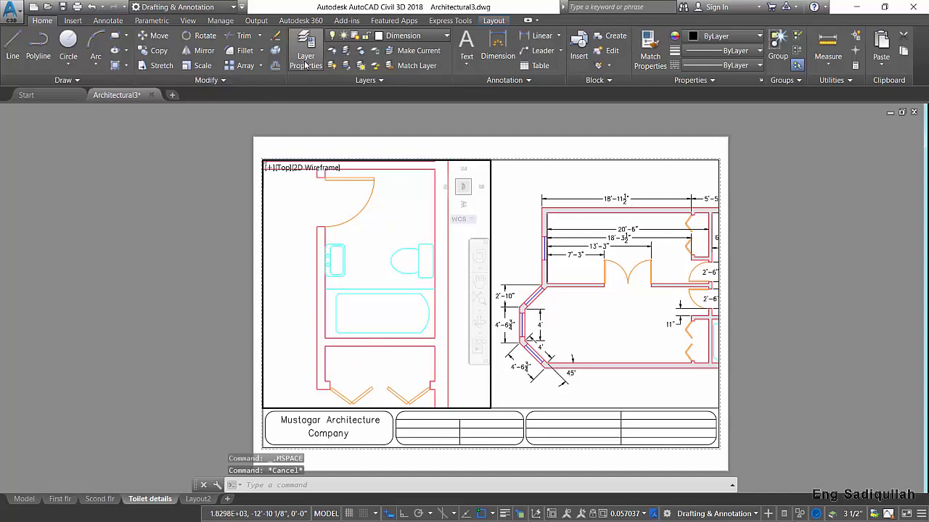
left_click(305, 64)
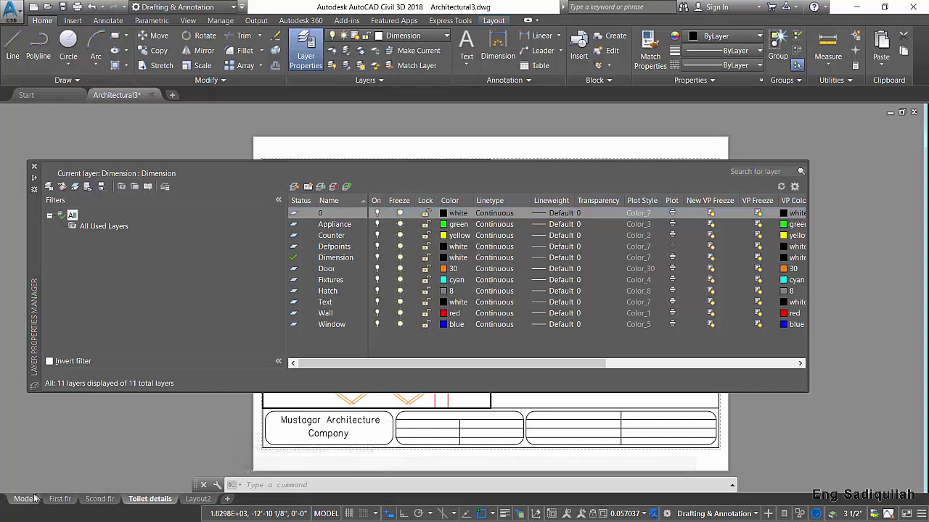
left_click_drag(391, 363, 502, 365)
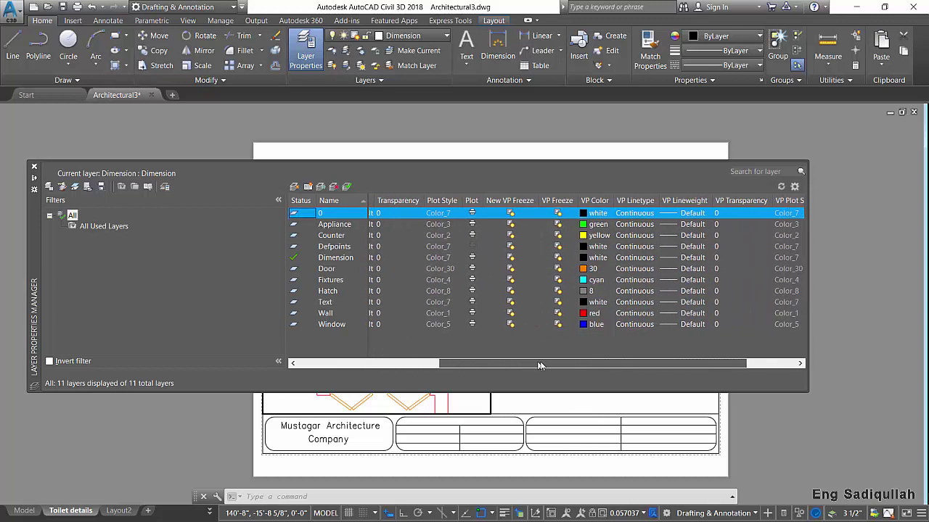
left_click_drag(502, 365, 580, 363)
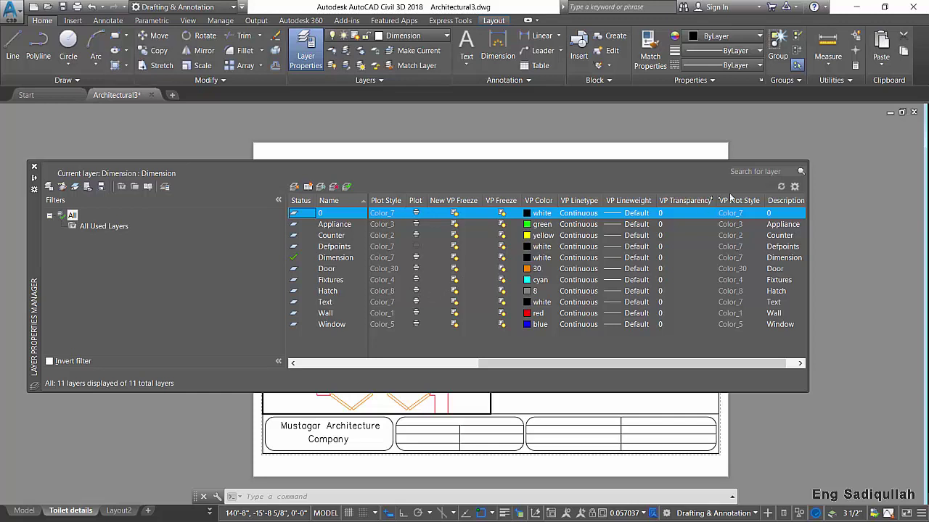
left_click(35, 168)
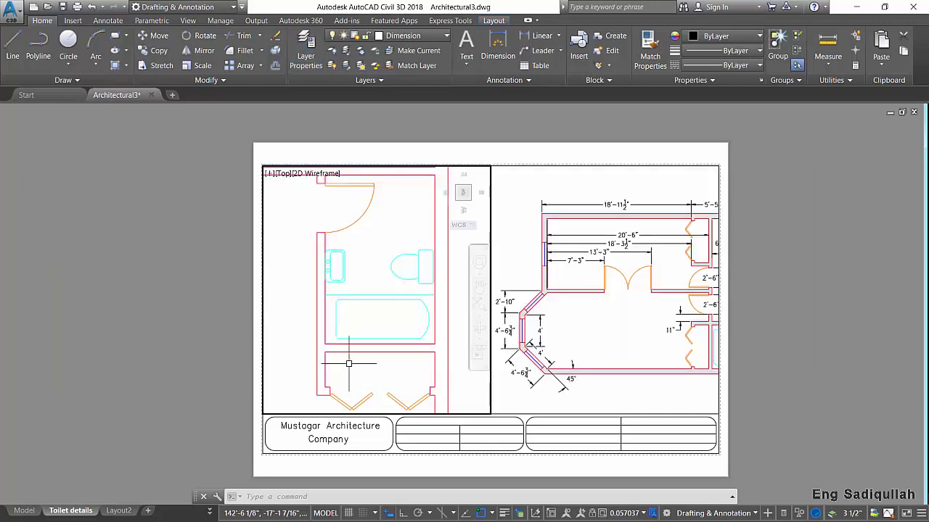
Select the toilet door, adjust the Door layer's settings, and return to paper space
left_click(377, 359)
left_click(365, 395)
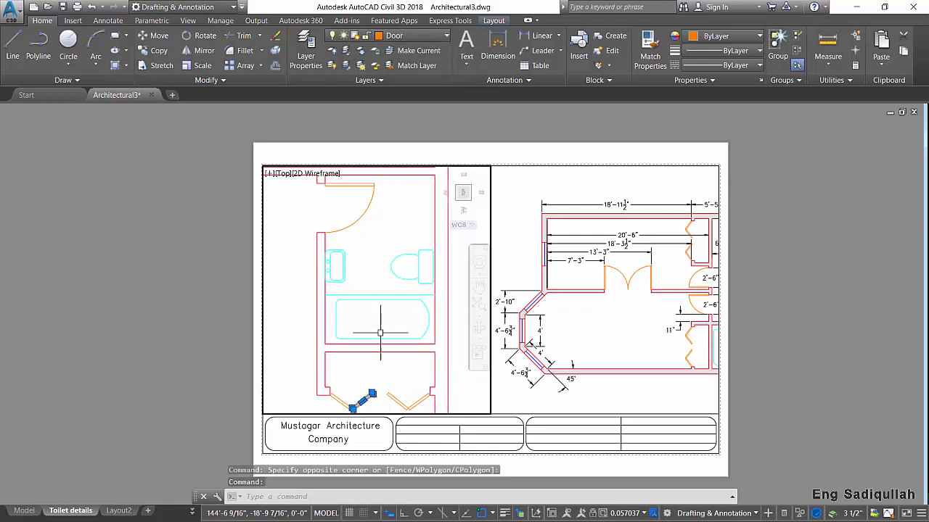
key("Escape")
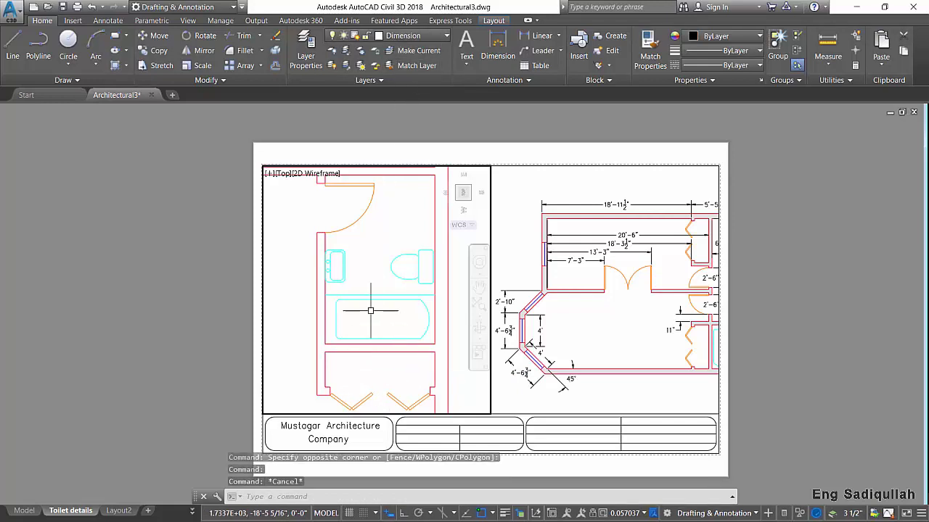
left_click(299, 53)
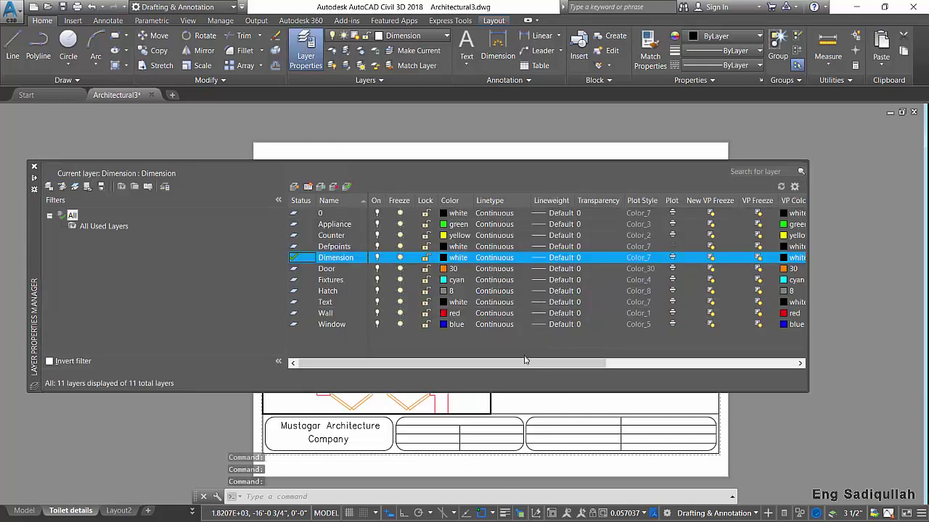
left_click_drag(525, 361, 654, 367)
left_click(345, 270)
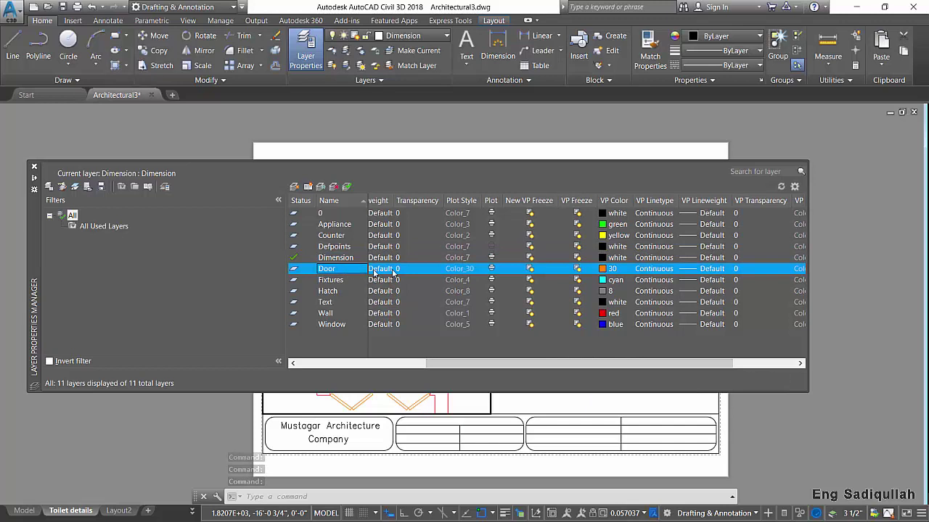
left_click(491, 269)
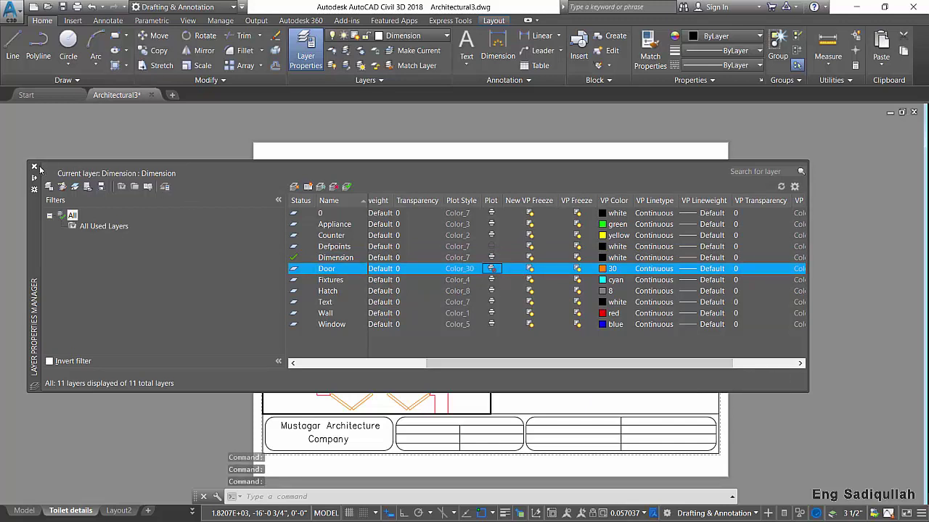
left_click(34, 167)
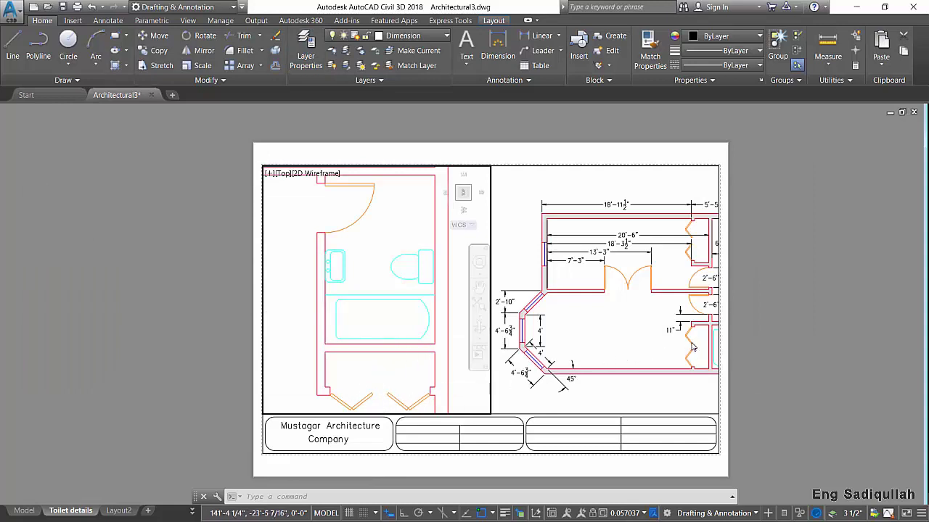
key("Escape")
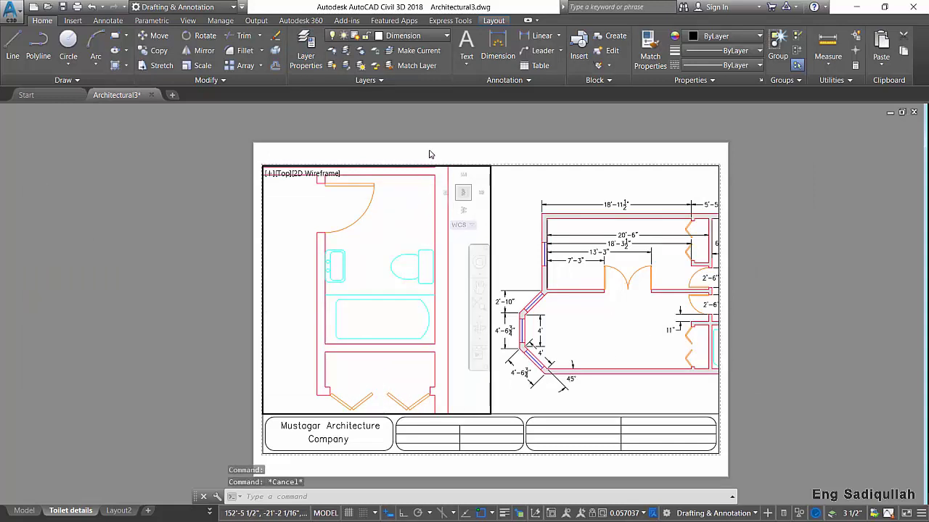
double_click(426, 154)
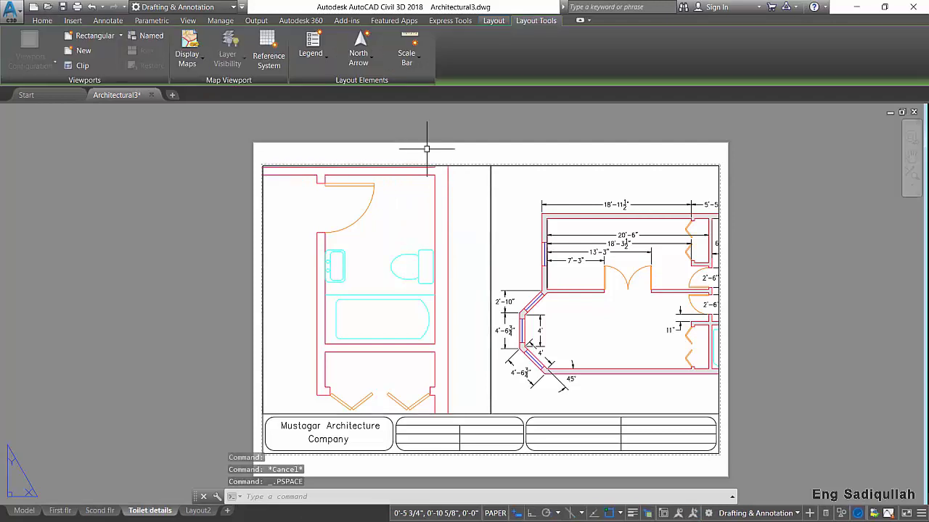
left_click(77, 7)
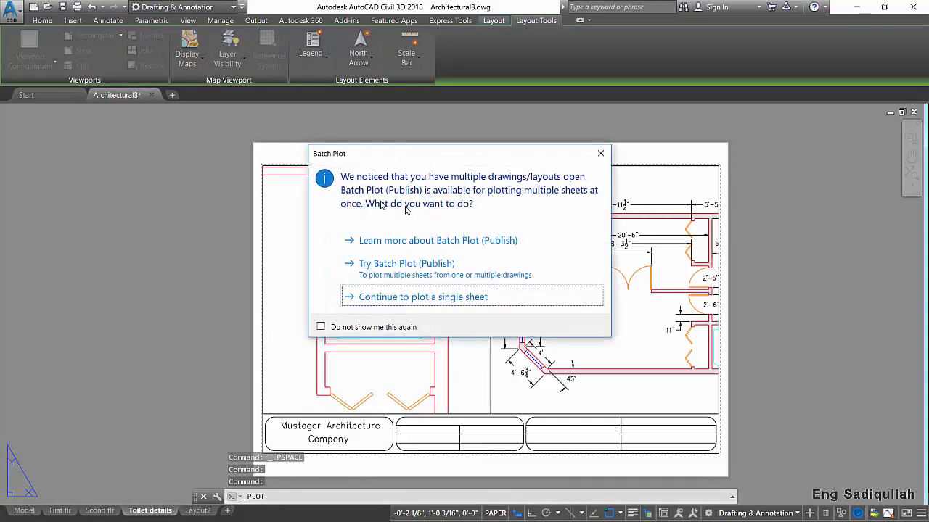
left_click(427, 299)
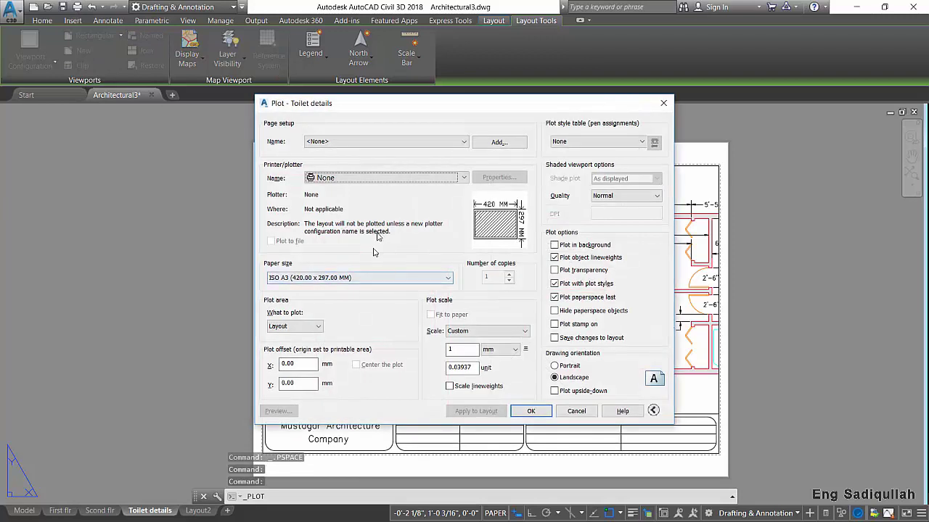
left_click(371, 178)
left_click(342, 335)
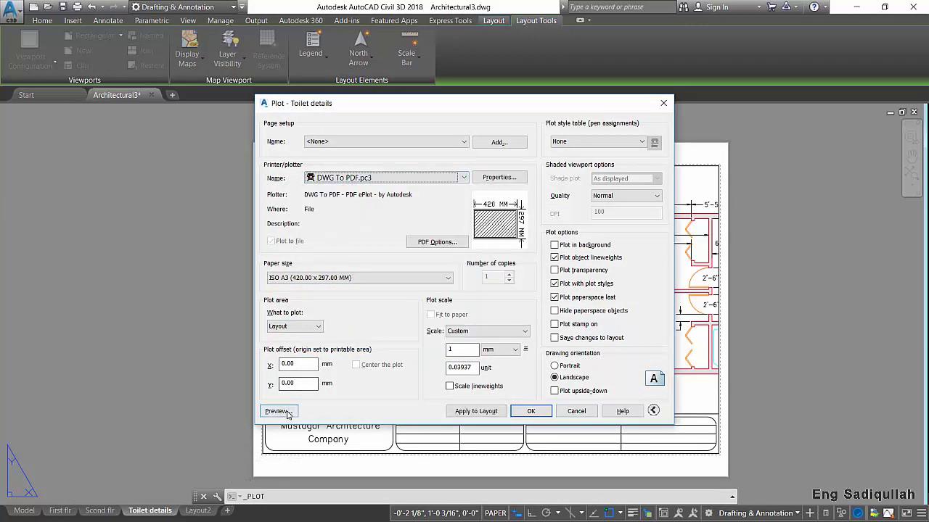
left_click(278, 410)
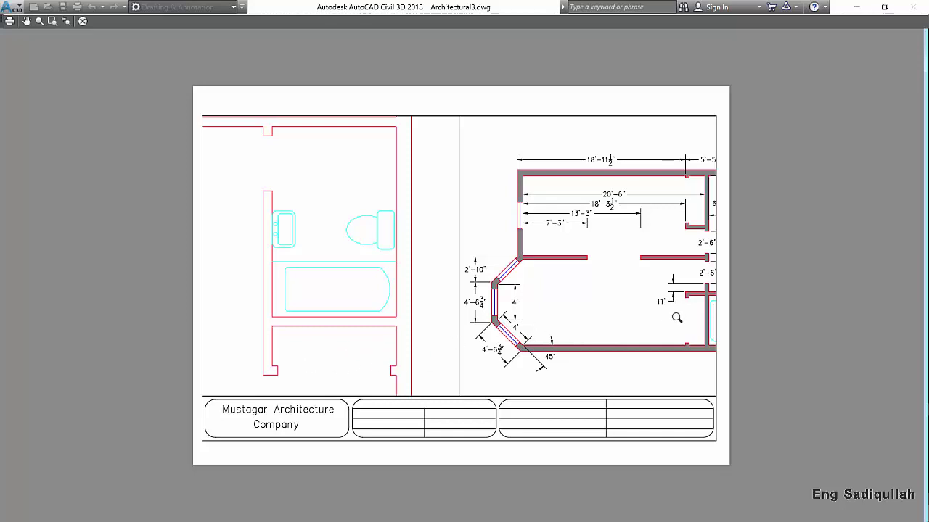
left_click(83, 22)
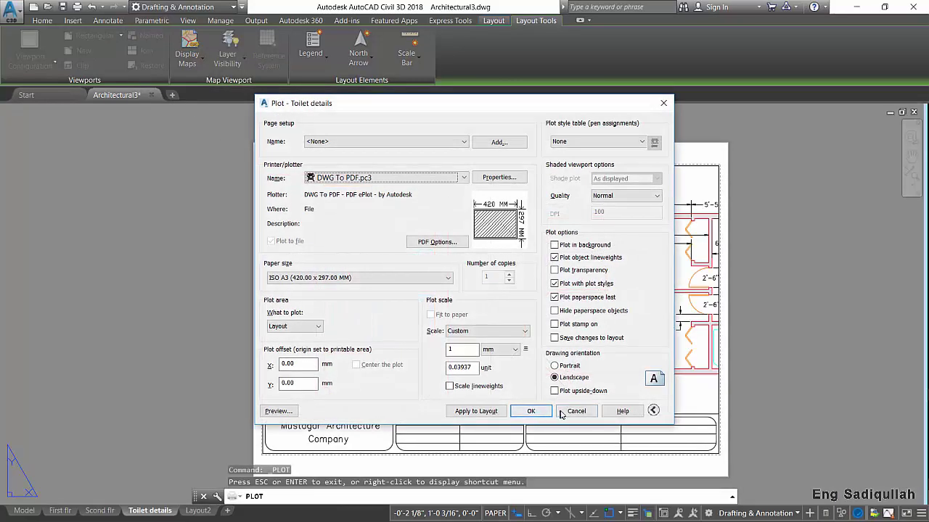
left_click(562, 411)
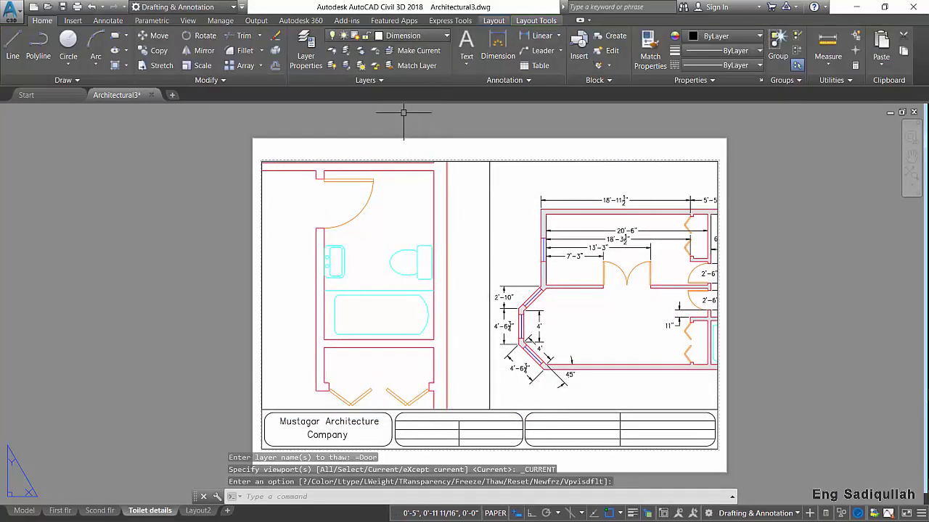
Attempt the viewport layer freeze and a selection of the toilet doors, then cancel
left_click(369, 80)
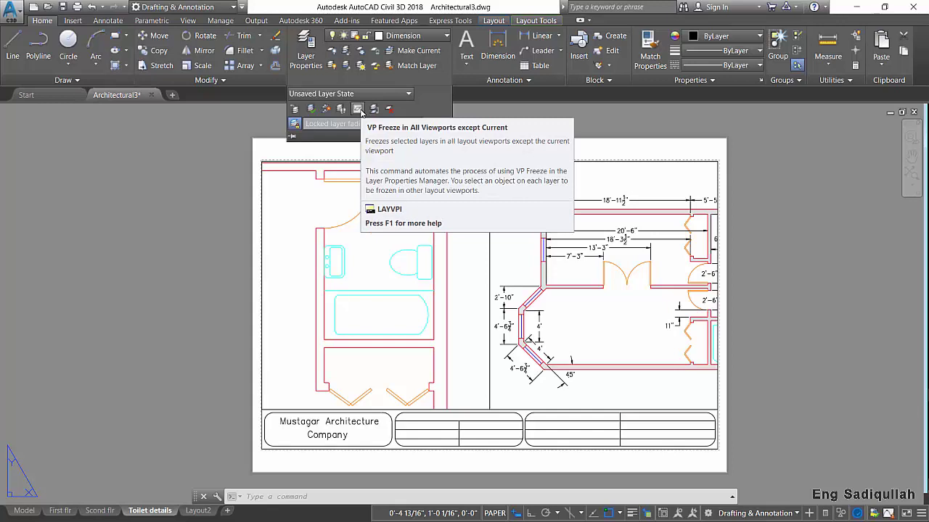
left_click(360, 113)
key("Escape")
left_click(183, 174)
left_click(181, 231)
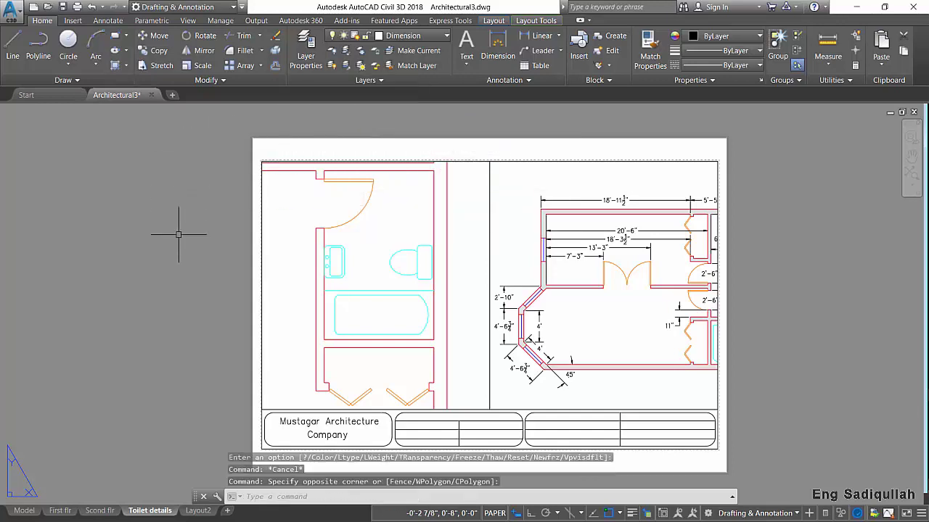
left_click(418, 384)
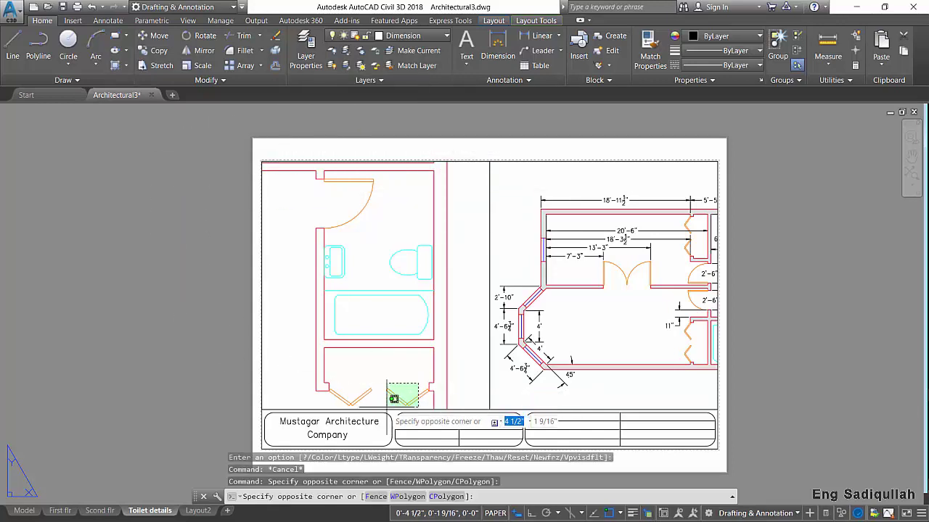
left_click(368, 403)
key("Escape")
Freeze the Door layer in other viewports from the toilet detail, then undo it
double_click(374, 377)
left_click(417, 379)
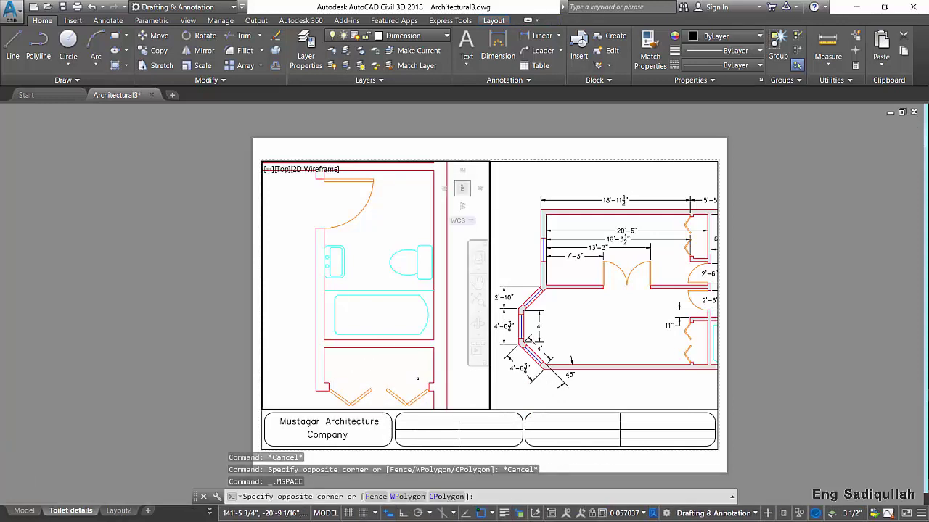
left_click(319, 404)
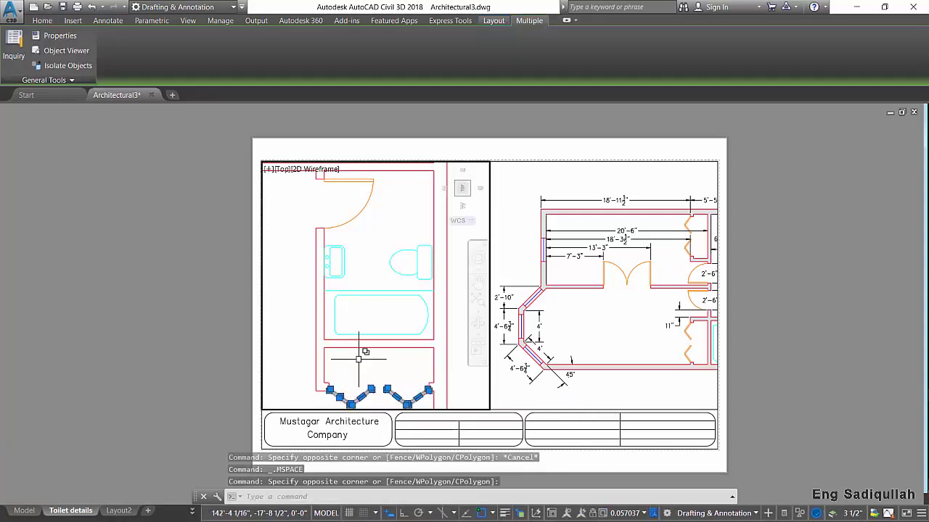
left_click(52, 23)
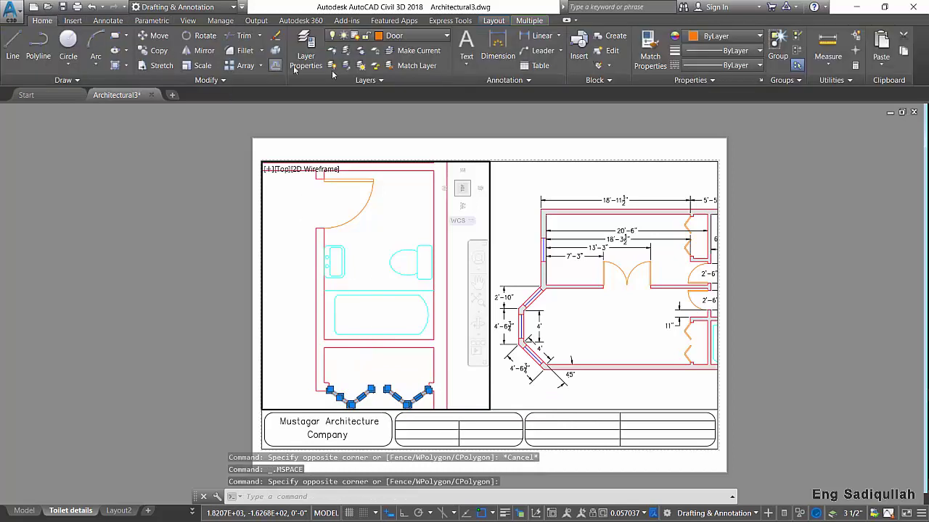
left_click(402, 81)
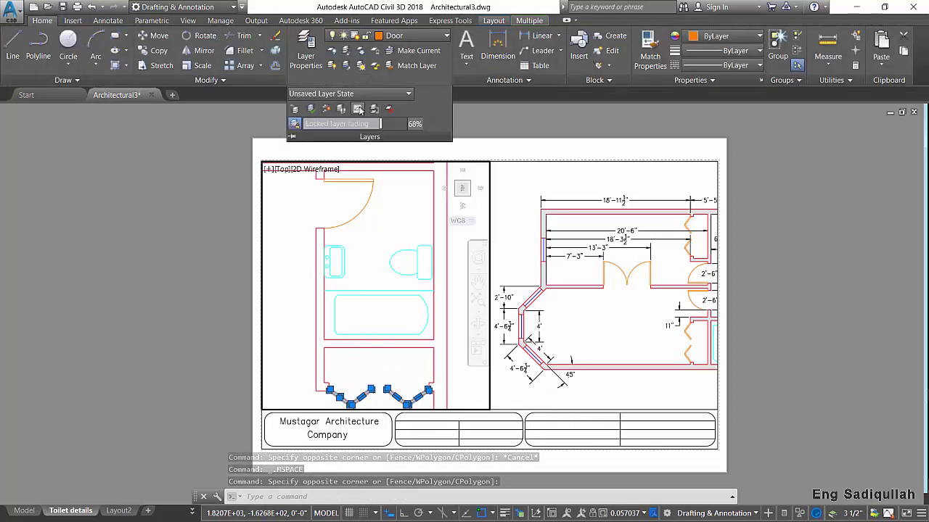
left_click(359, 110)
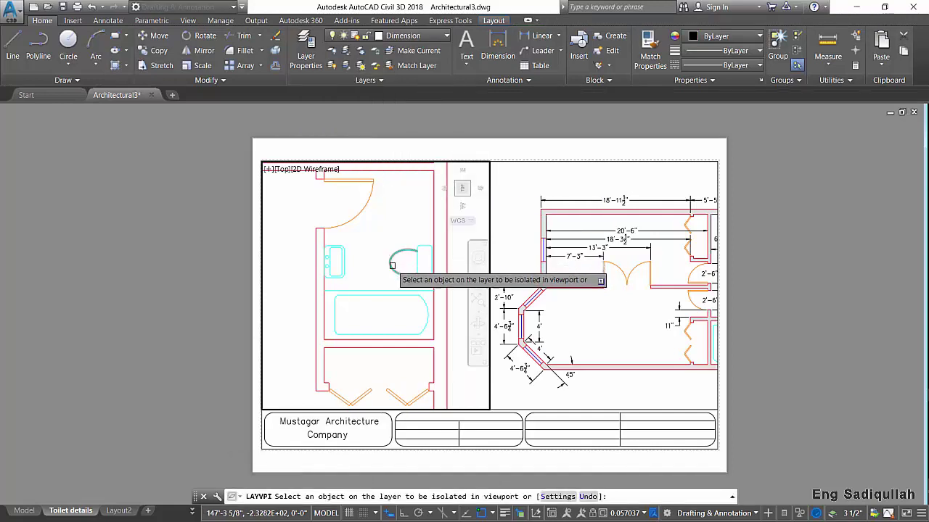
left_click(366, 392)
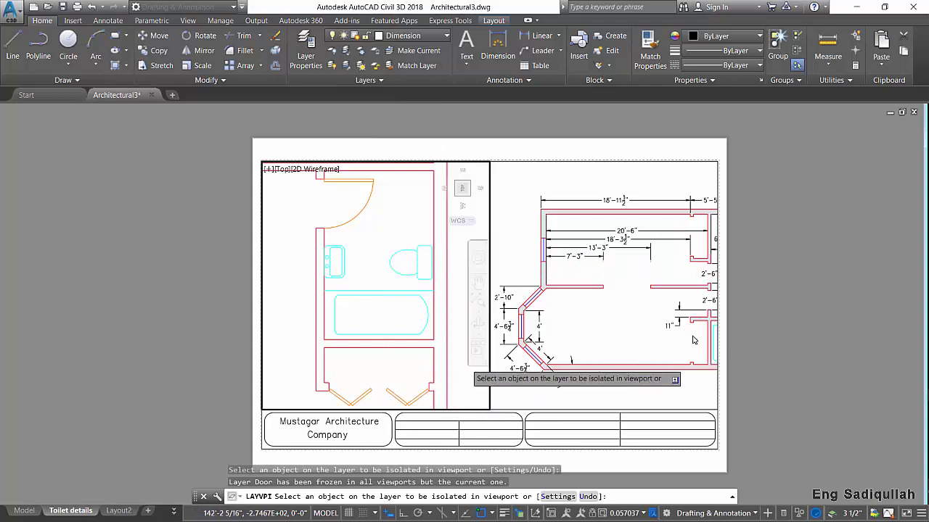
key("Escape")
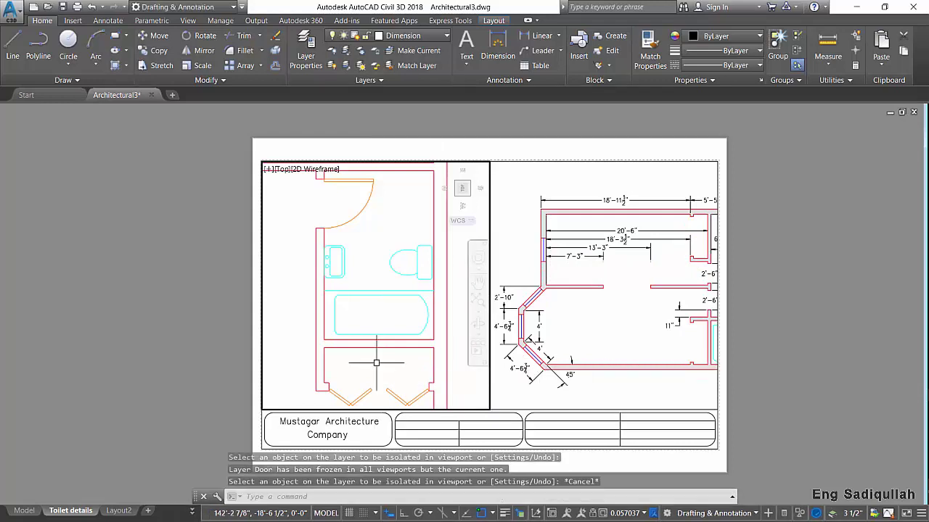
key("ctrl+z")
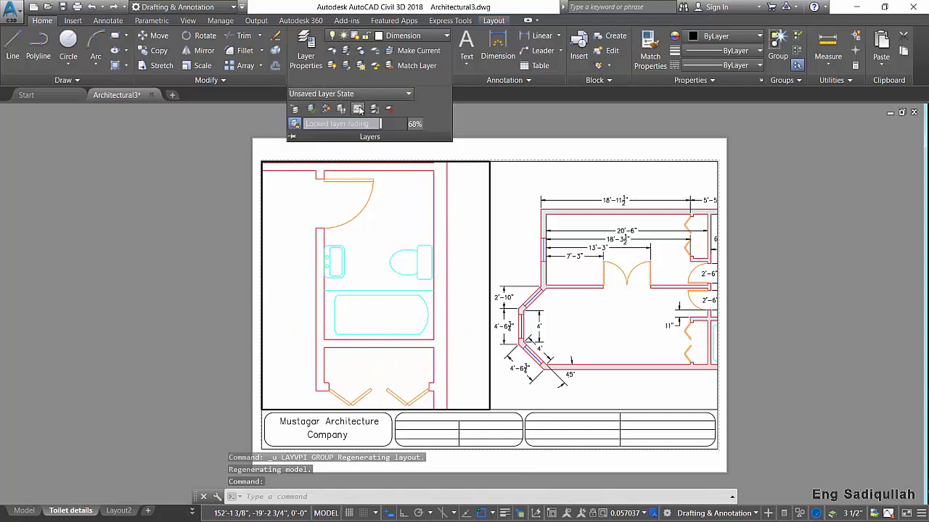
From the floor-plan viewport, freeze the Door layer in all other viewports and return to paper space
left_click(359, 109)
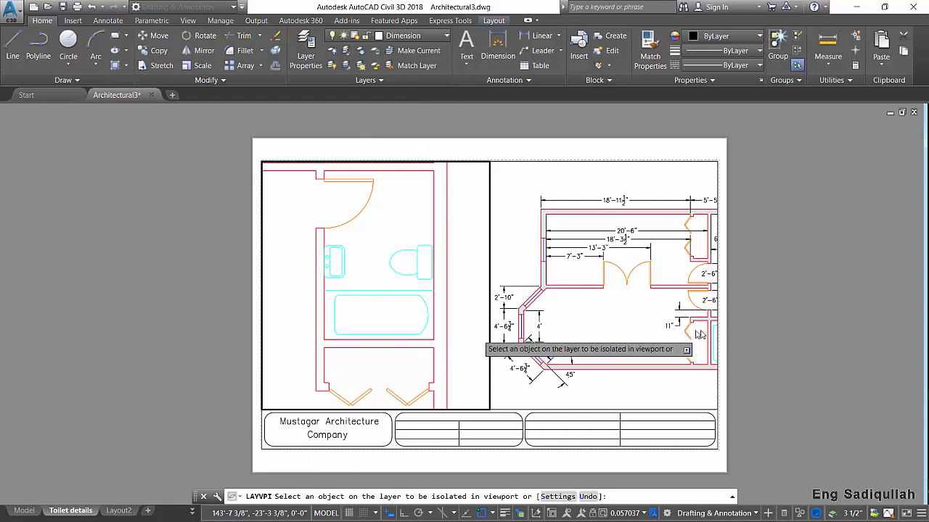
double_click(678, 349)
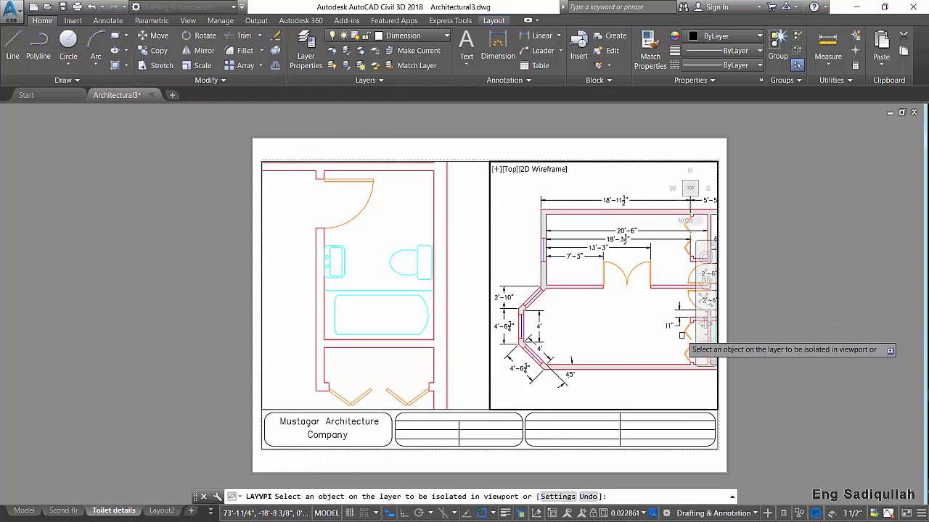
left_click(688, 335)
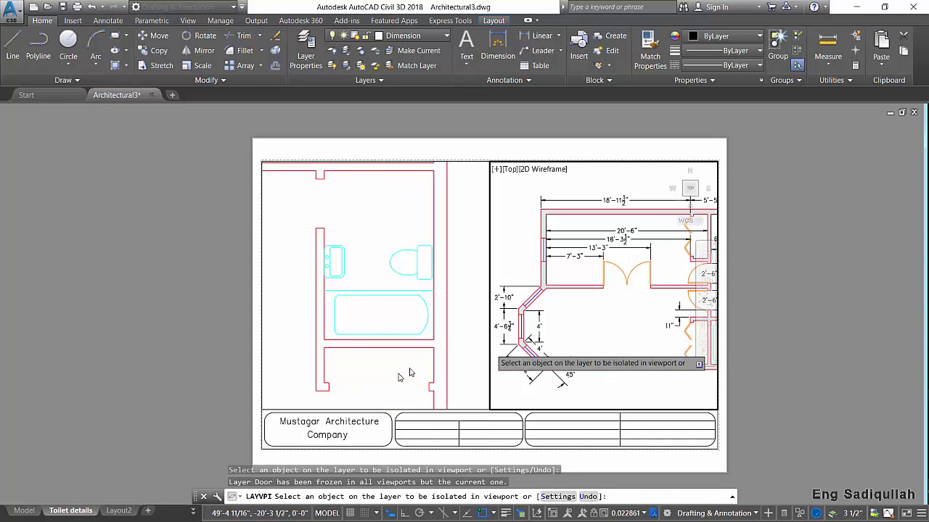
key("Return")
middle_click_drag(716, 353, 712, 351)
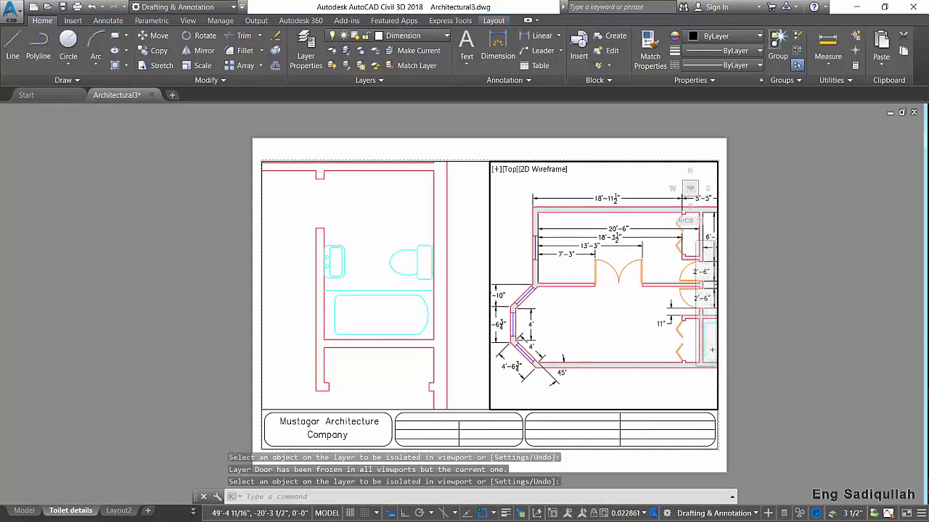
double_click(465, 149)
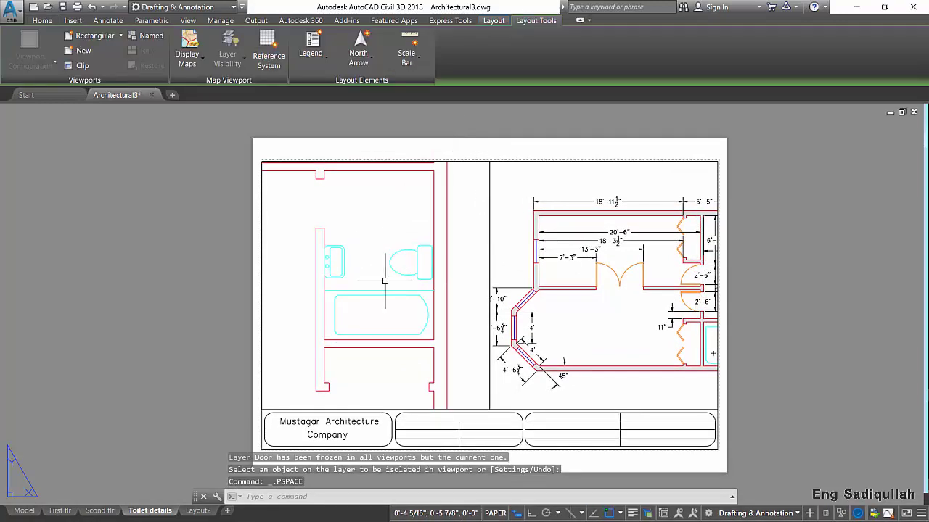
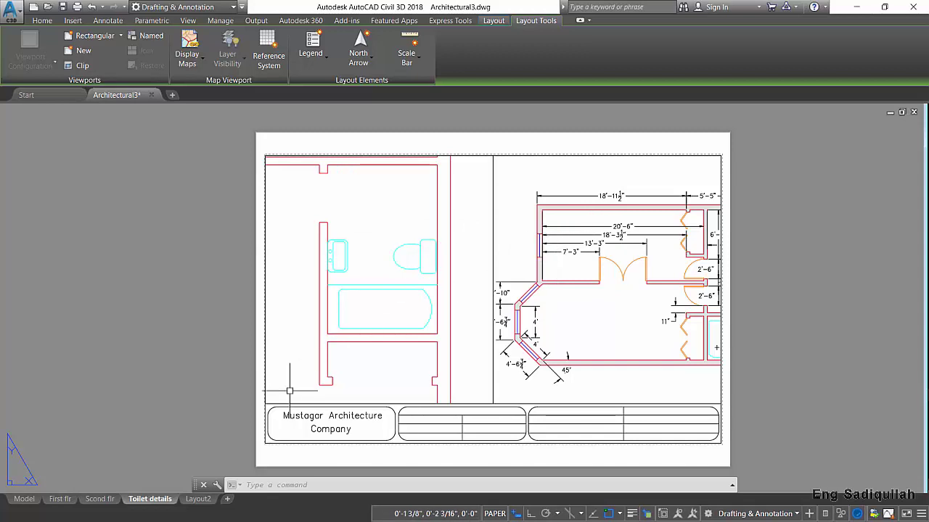
Look through the layout tabs, then make a copy of the Scond flr layout
left_click(101, 499)
left_click(65, 499)
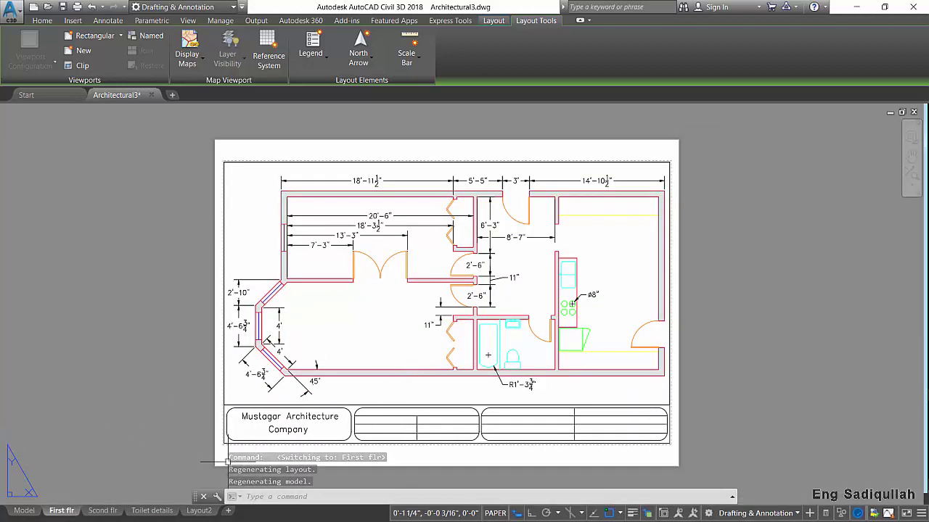
left_click(152, 512)
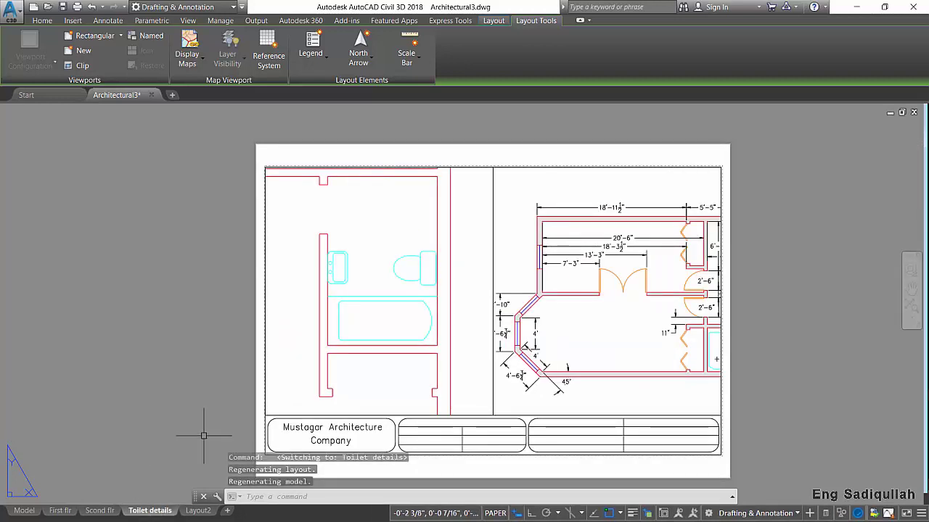
right_click(152, 511)
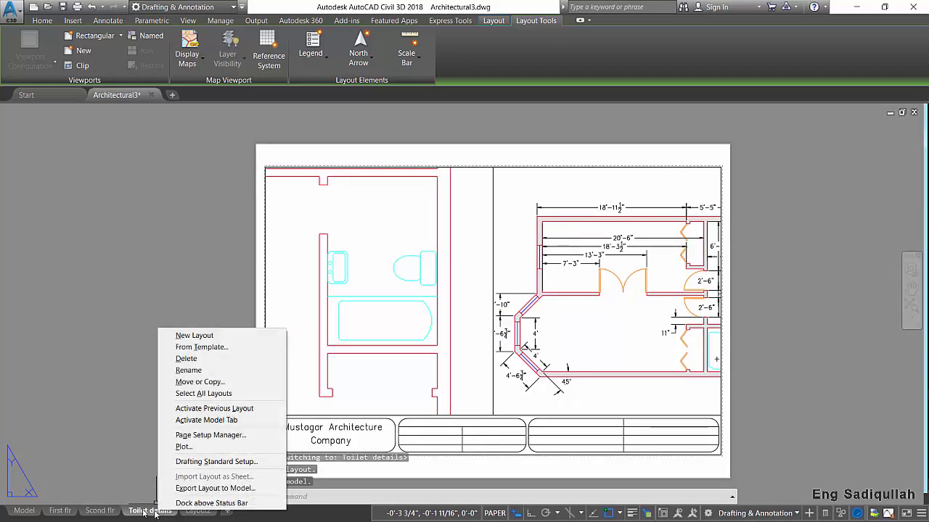
left_click(101, 511)
right_click(103, 512)
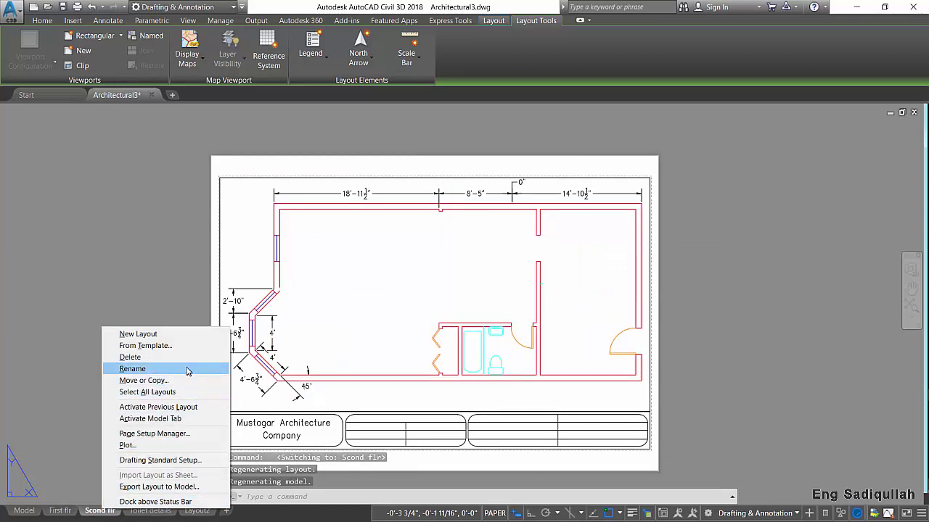
left_click(187, 382)
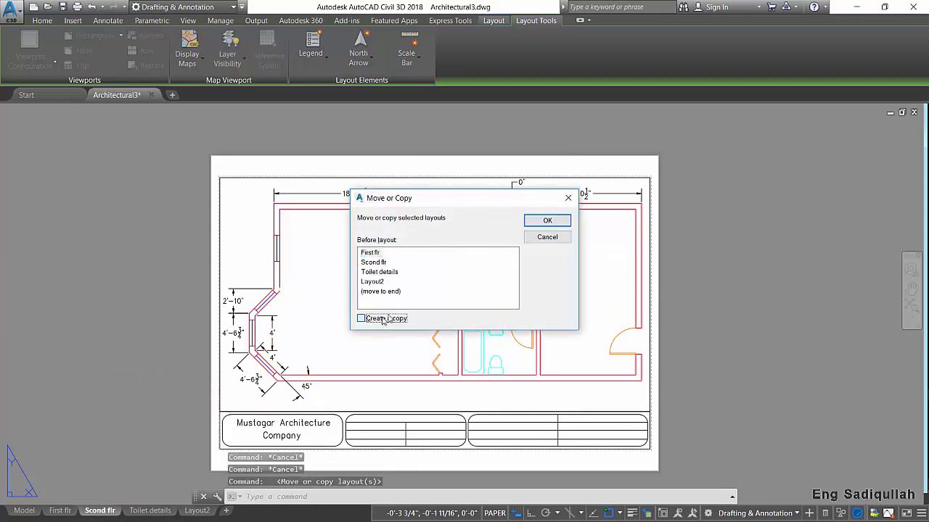
left_click(537, 222)
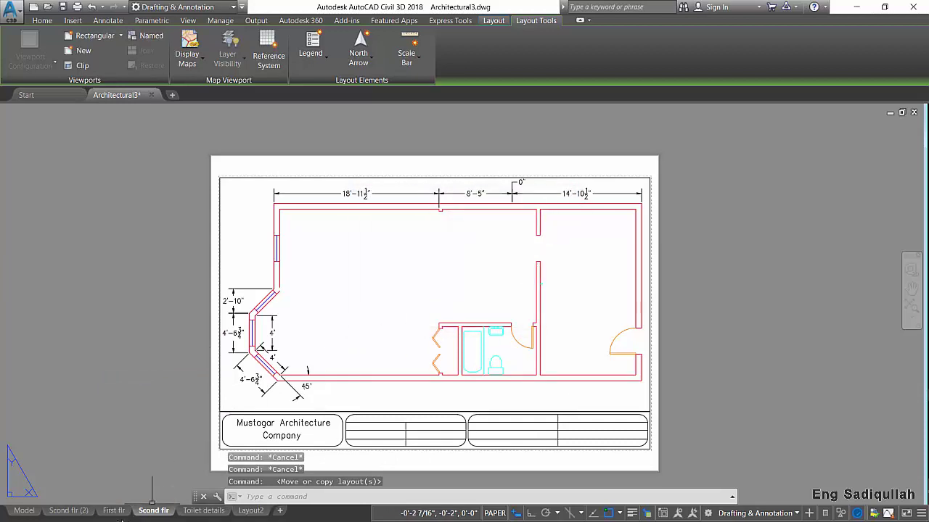
Rename the copied Scond flr (2) layout to A-4
left_click(70, 511)
right_click(73, 510)
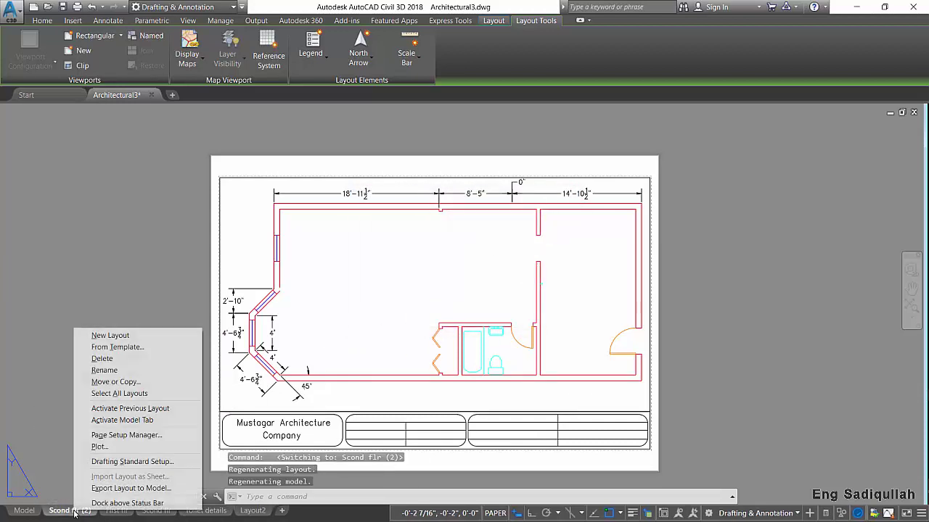
left_click(123, 371)
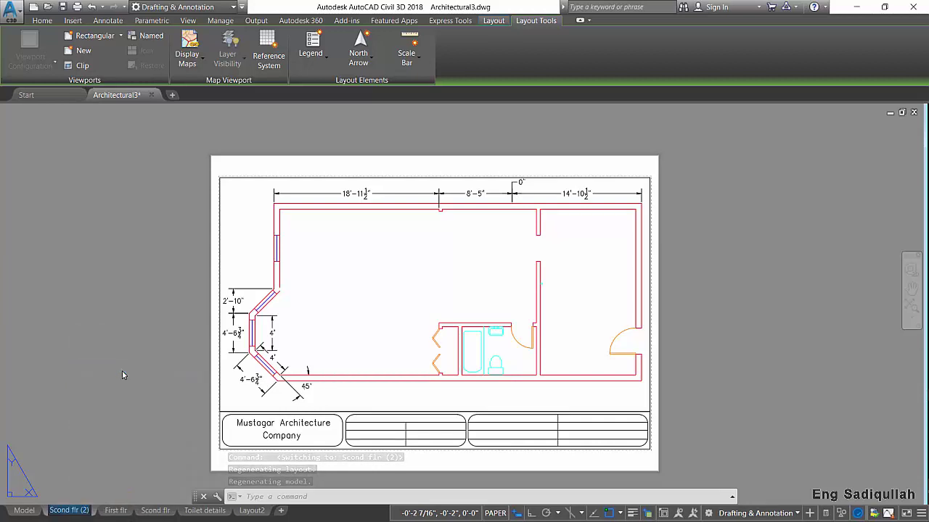
type("A")
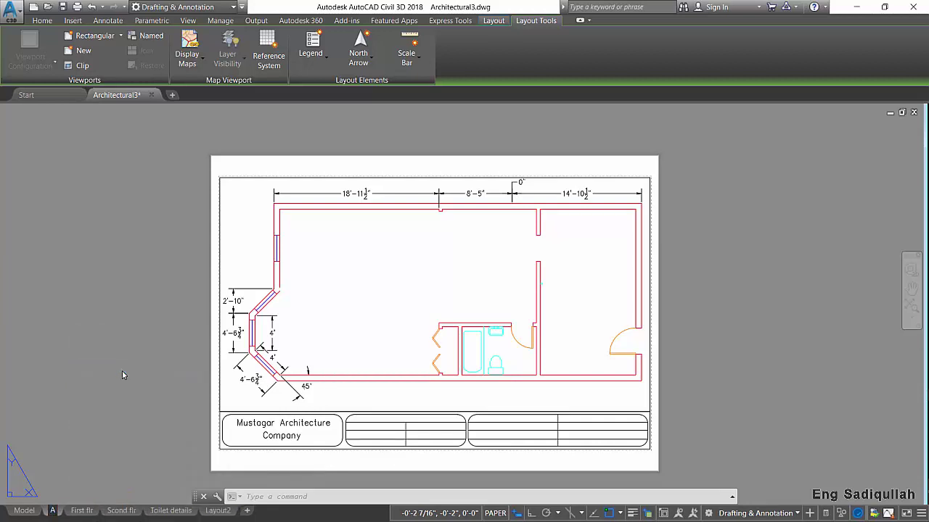
type("-4")
key("Return")
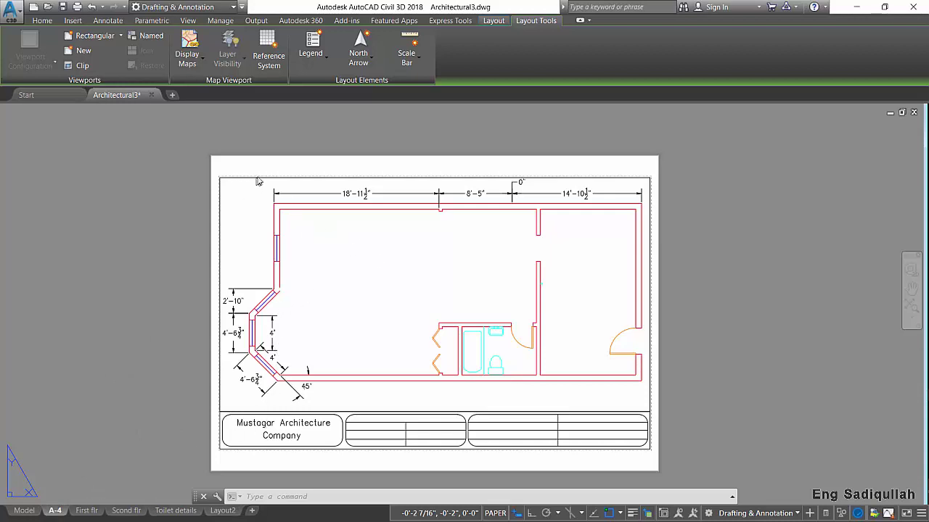
Stretch the A-4 viewport's bottom-left grip up to mid-sheet, leaving the lower half empty
left_click(304, 165)
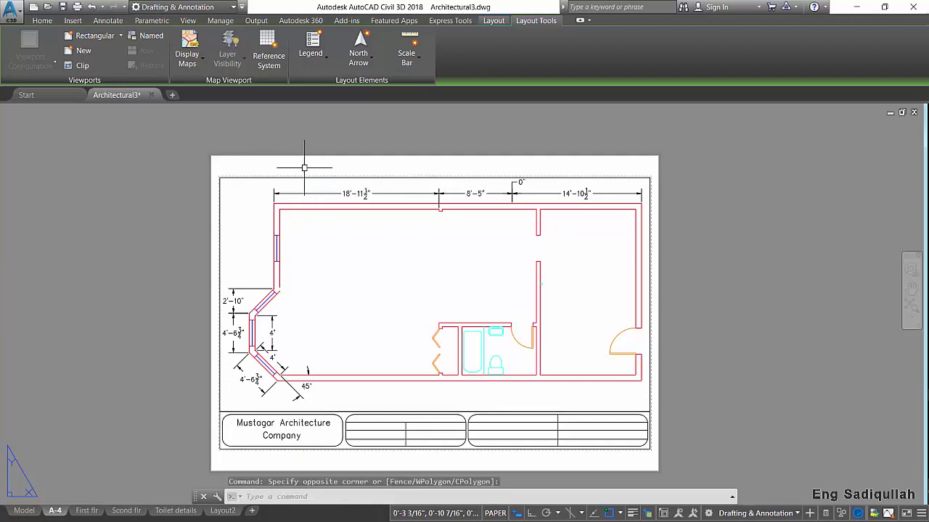
left_click(304, 165)
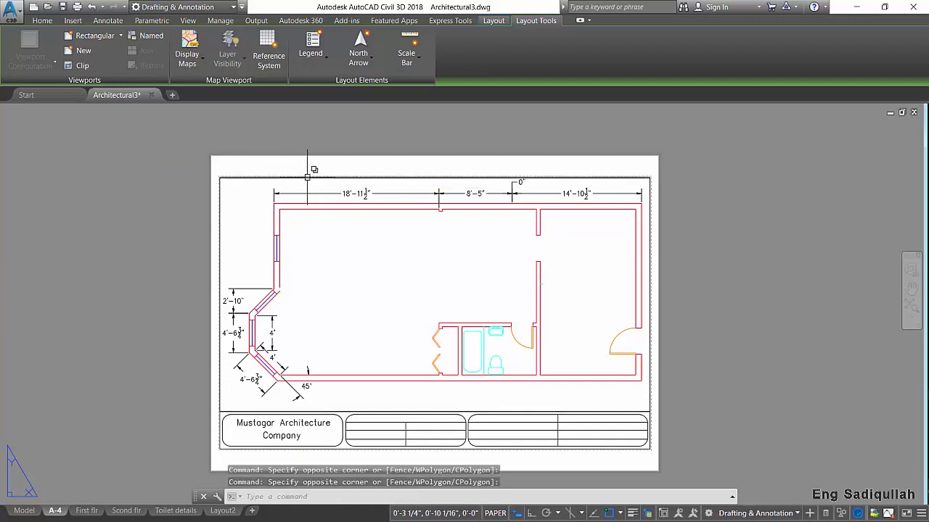
left_click(308, 177)
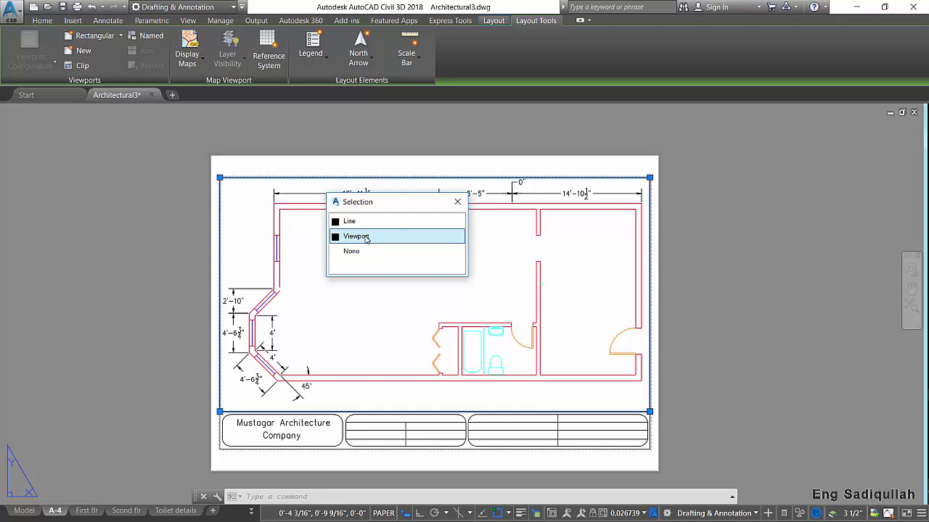
left_click(366, 237)
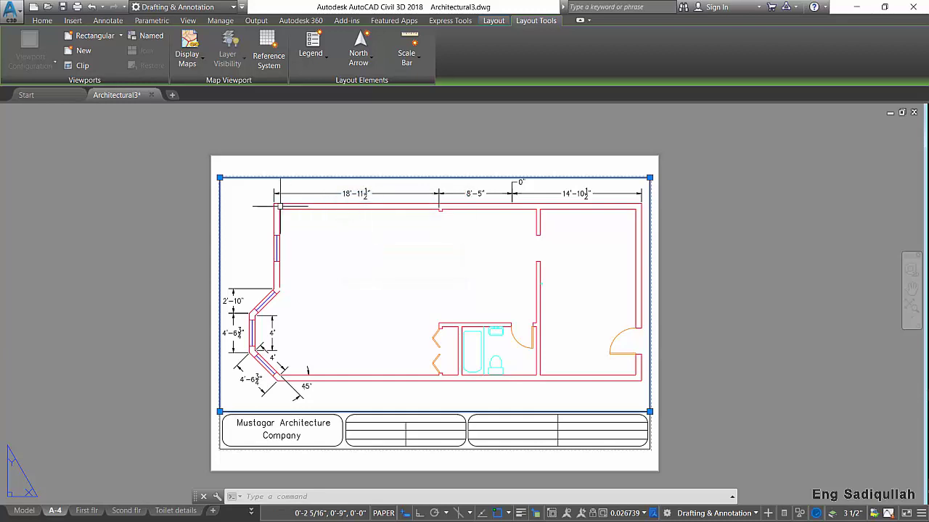
left_click(219, 177)
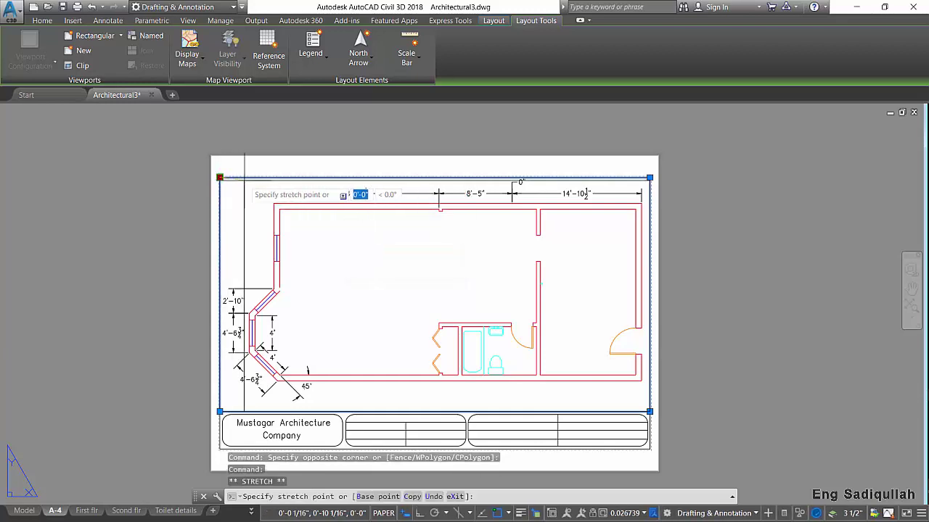
key("Escape")
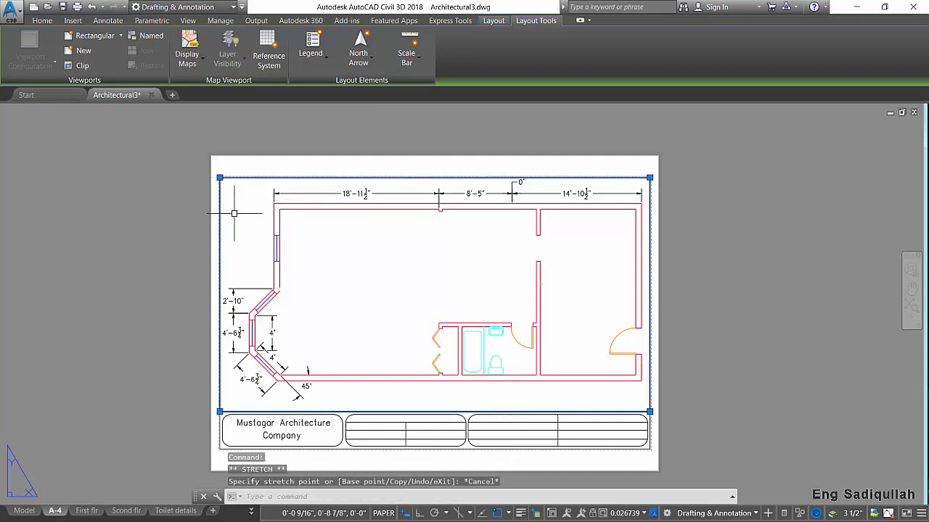
left_click(220, 411)
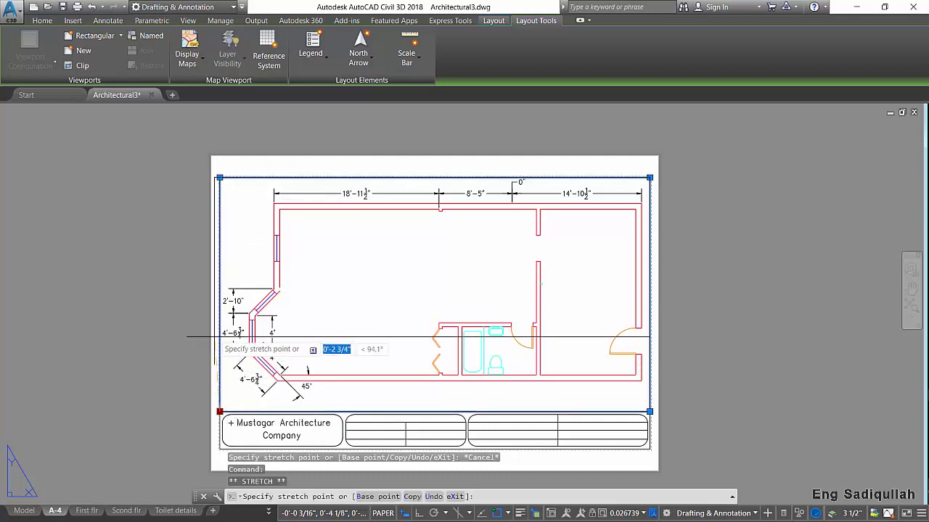
left_click(220, 296)
key("Escape")
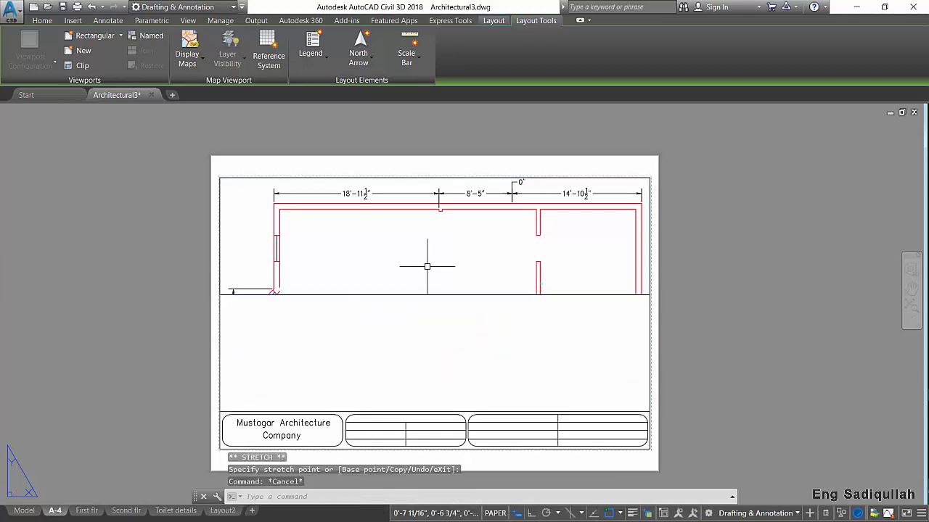
Zoom and pan inside the upper viewport onto the first-floor plan, then return to paper space
double_click(437, 223)
scroll(437, 224, "down", 3)
scroll(448, 236, "up", 2)
scroll(450, 239, "up", 2)
scroll(522, 207, "down", 3)
scroll(406, 230, "up", 4)
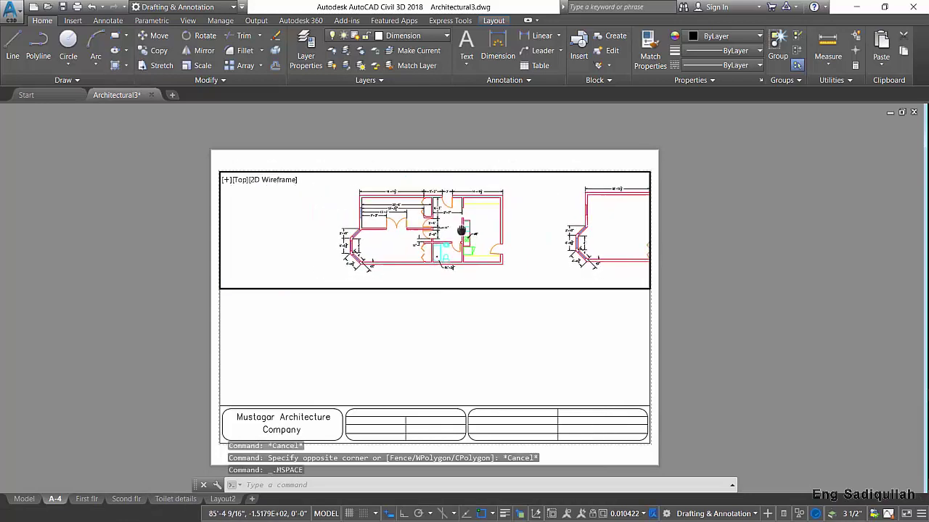
mouse_move(439, 249)
middle_mouse_down()
mouse_move(439, 230)
mouse_move(457, 224)
middle_mouse_up()
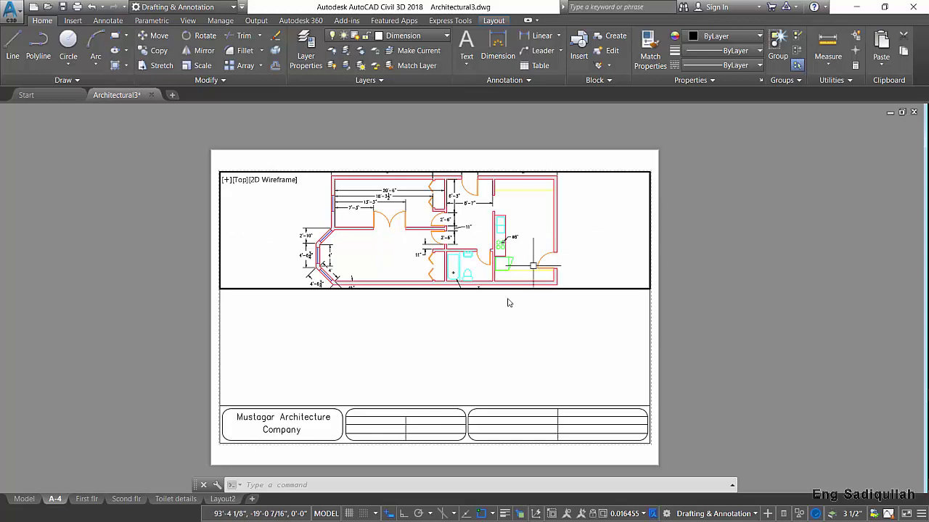
key("Escape")
double_click(357, 338)
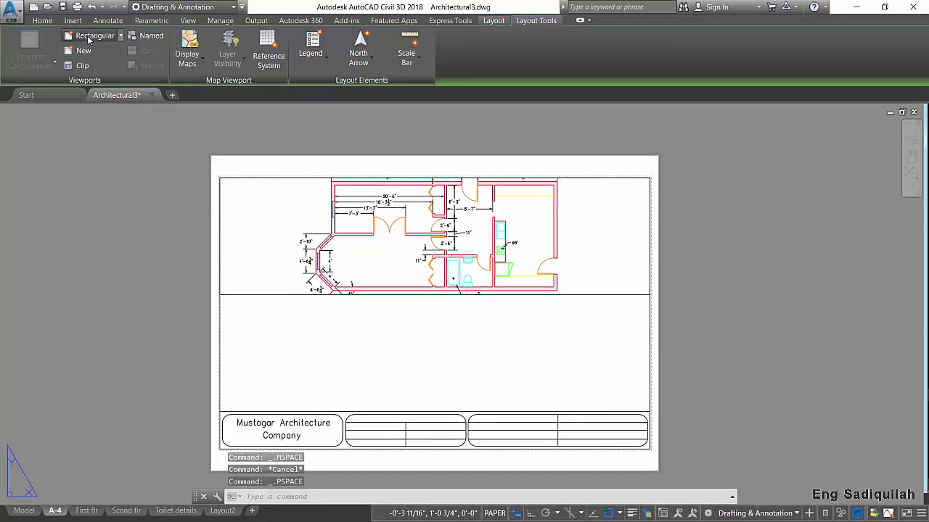
Draw a rectangular viewport across the lower half of the A-4 sheet
left_click(84, 50)
left_click(219, 293)
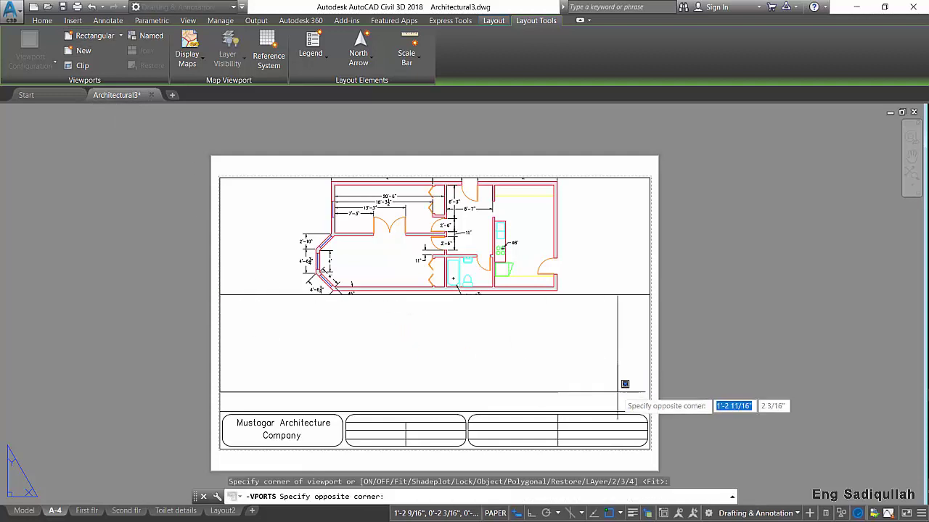
left_click(649, 412)
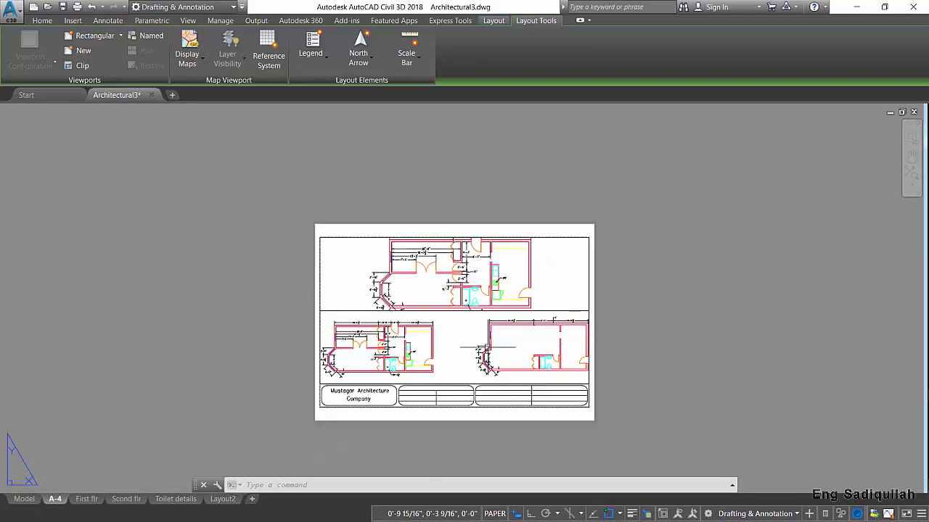
left_click(454, 330)
Zoom and pan the lower viewport to fit both floor plans side by side
double_click(461, 335)
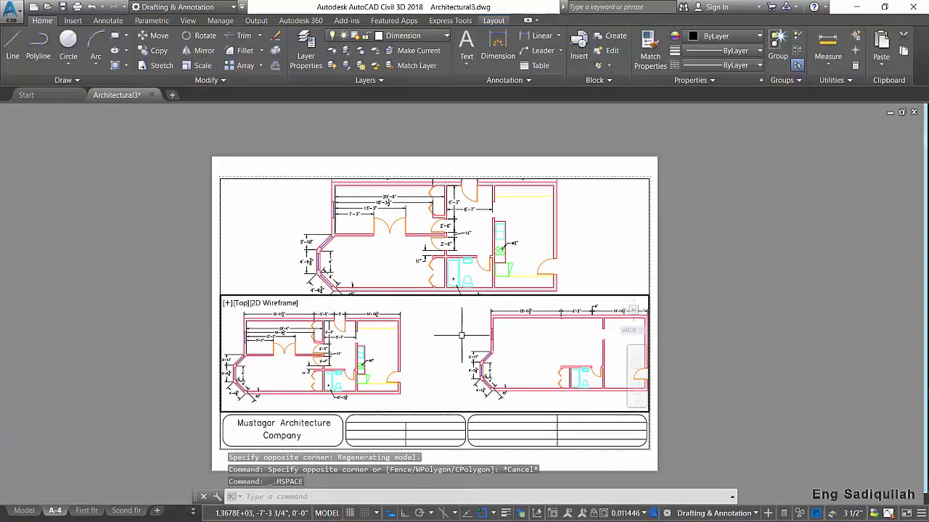
scroll(461, 335, "down", 2)
scroll(461, 335, "up", 2)
scroll(461, 336, "down", 2)
scroll(462, 336, "up", 2)
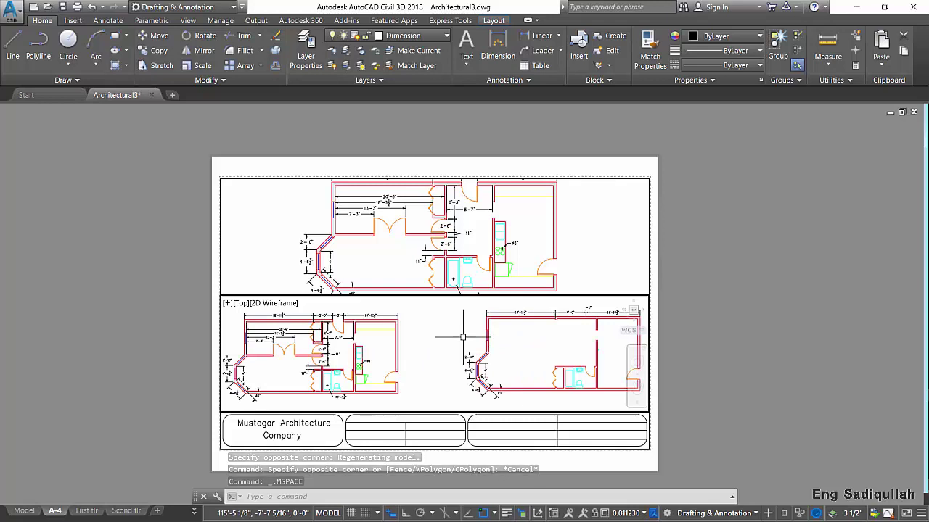
middle_click_drag(462, 336, 466, 340)
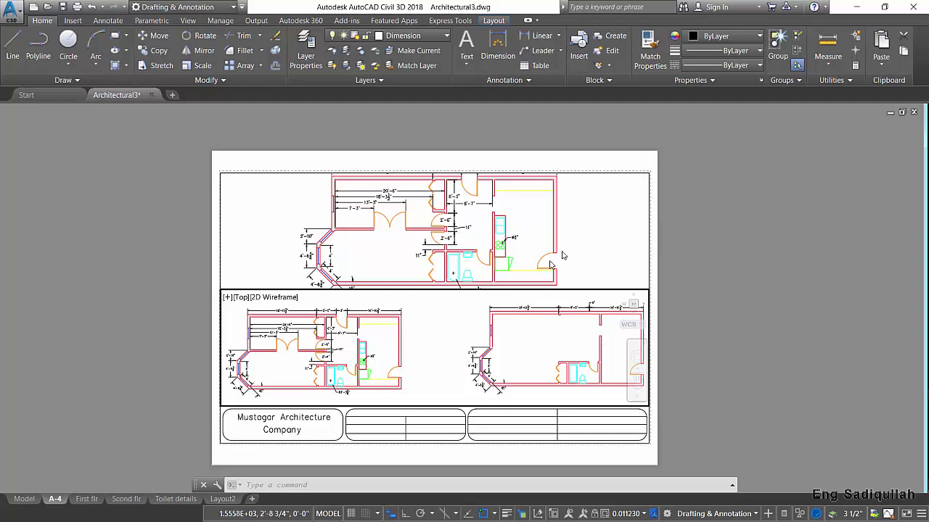
double_click(629, 166)
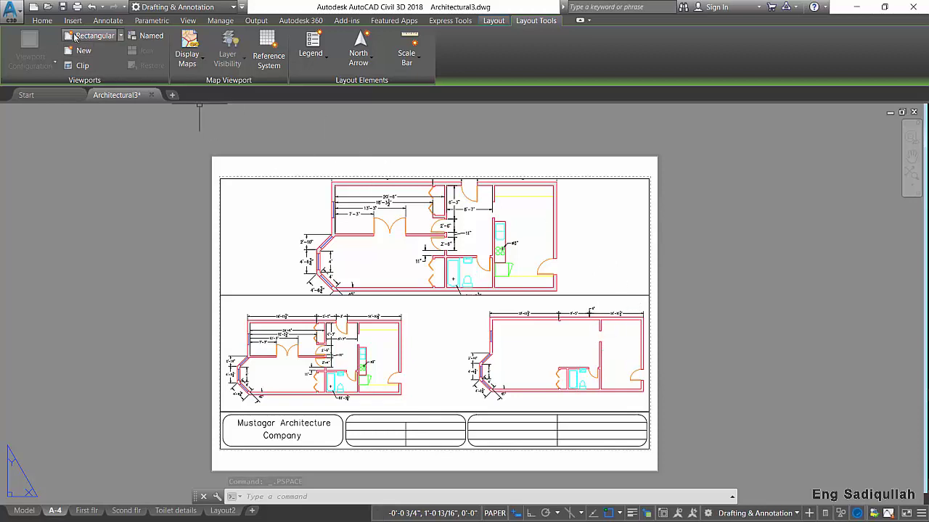
Preview the A-4 sheet as DWG To PDF output, then cancel without plotting
left_click(77, 7)
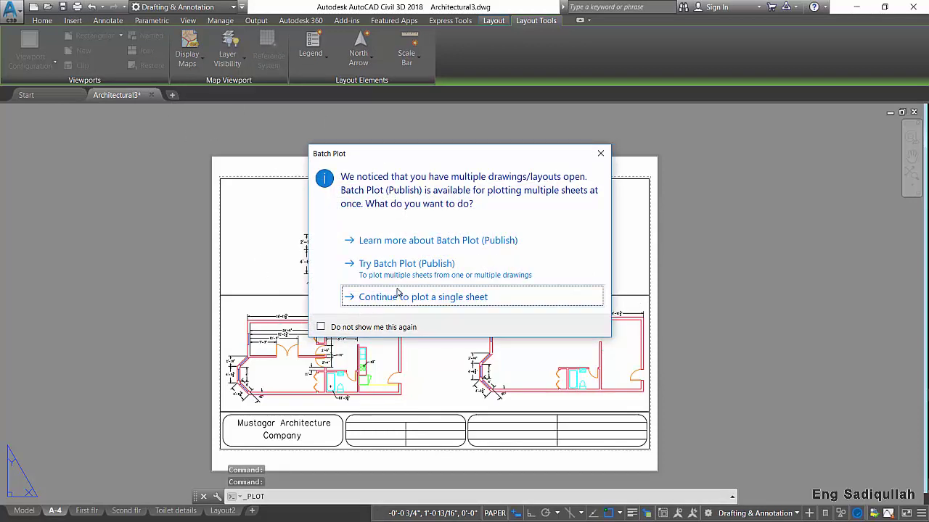
left_click(398, 293)
left_click(363, 179)
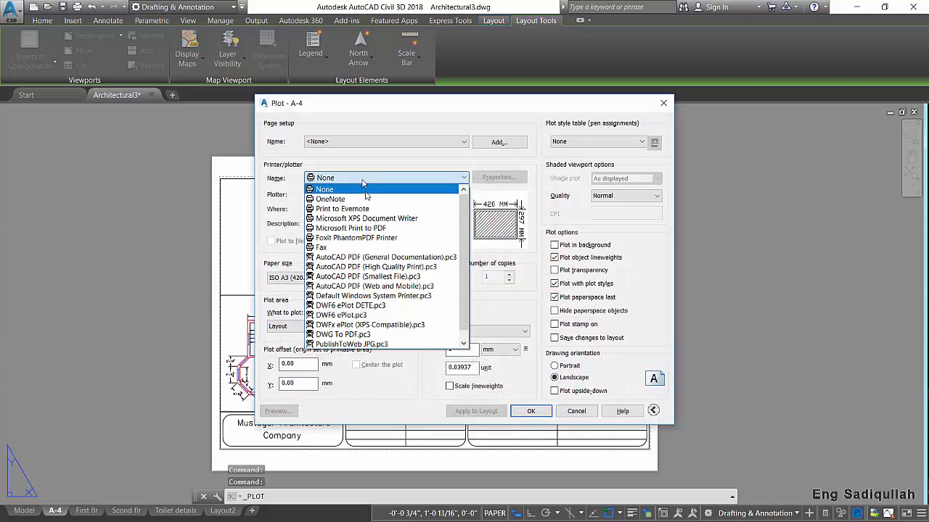
left_click(372, 335)
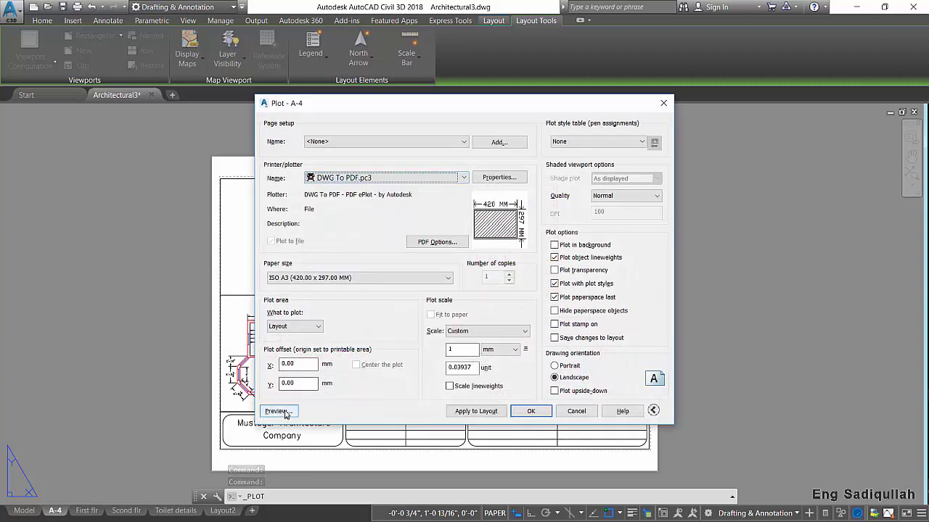
left_click(279, 411)
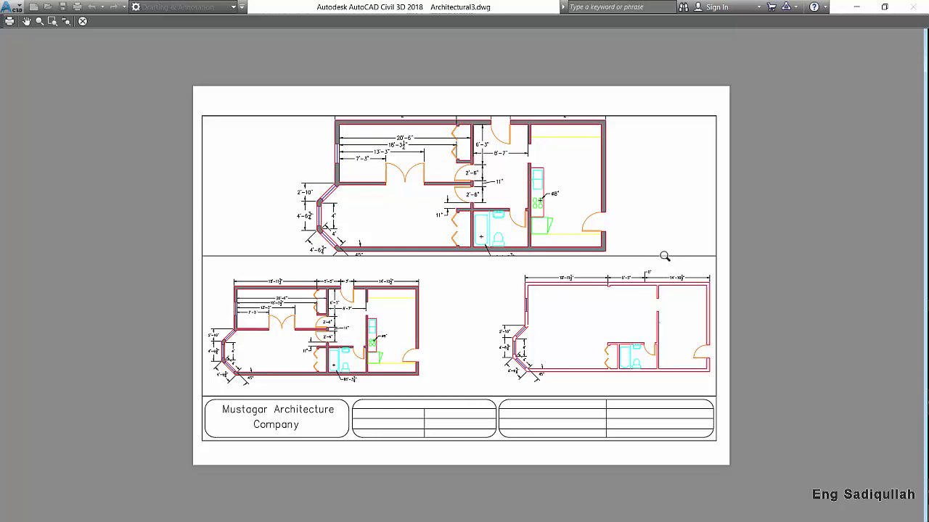
left_click(85, 21)
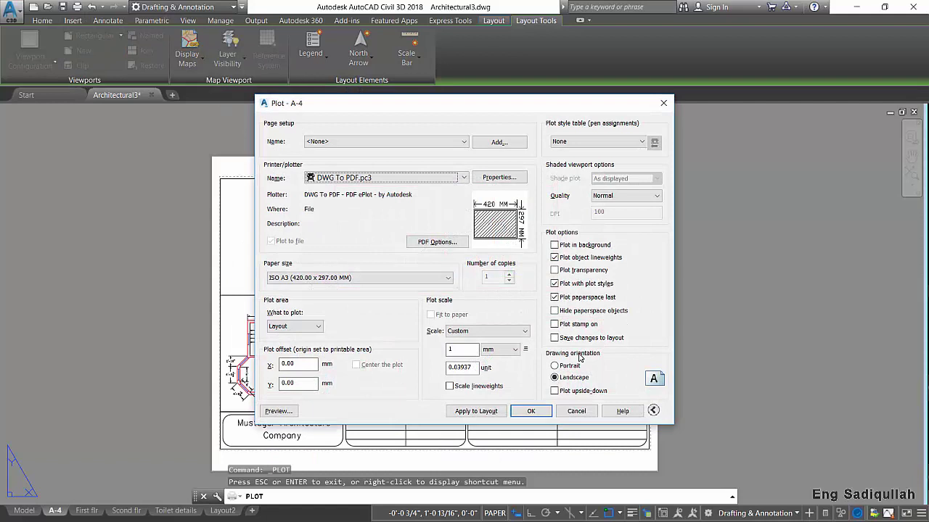
left_click(578, 411)
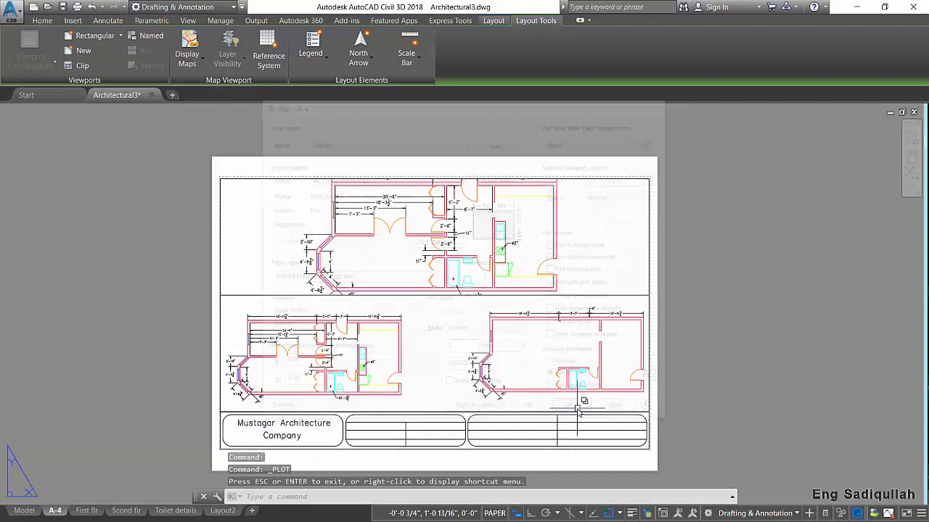
Add a new layer named VP in the Layer Properties manager
left_click(42, 20)
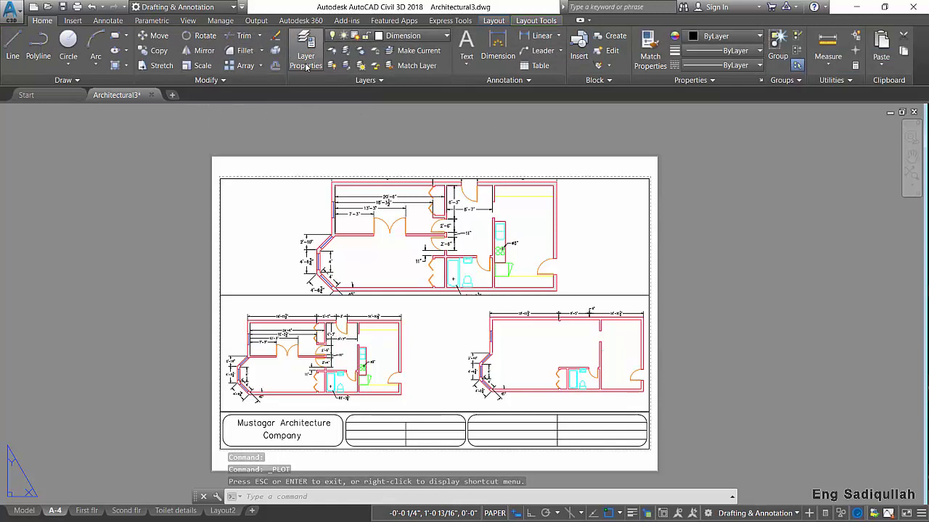
left_click(306, 63)
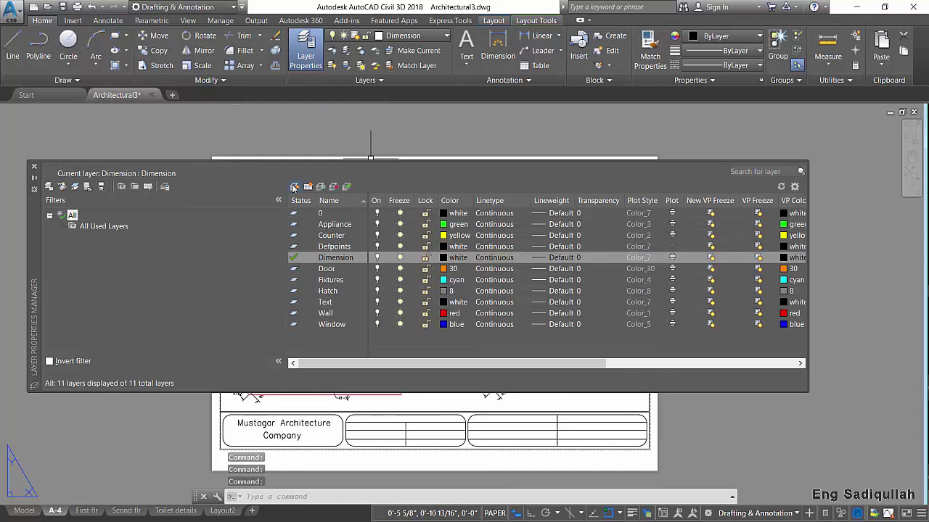
left_click(294, 187)
type("VP")
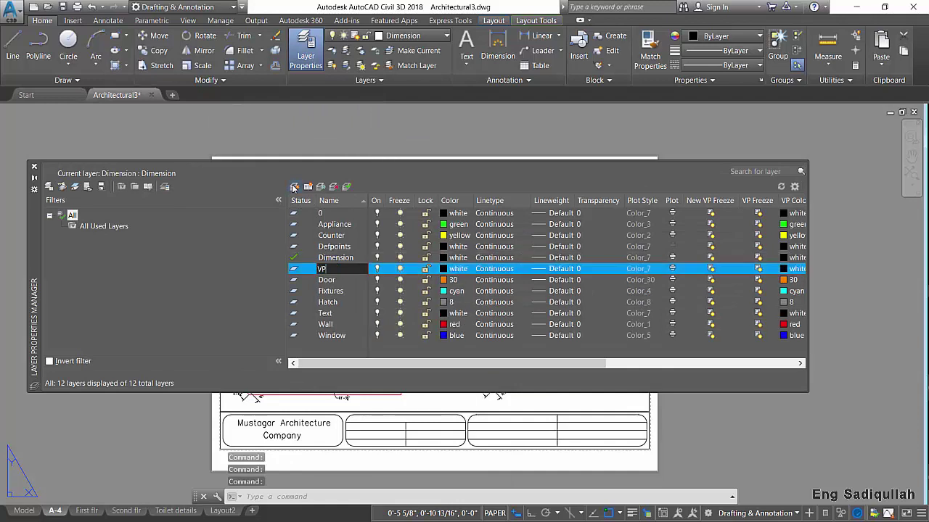
key("Return")
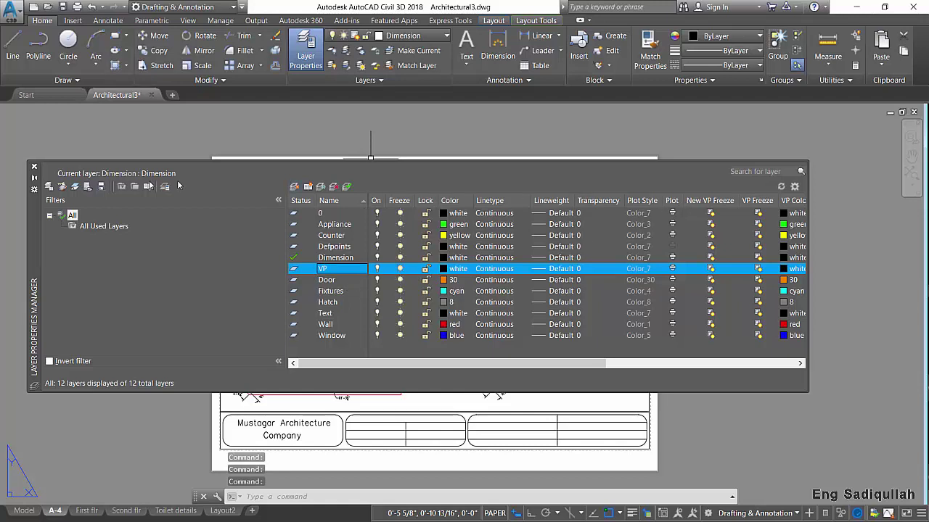
left_click(33, 168)
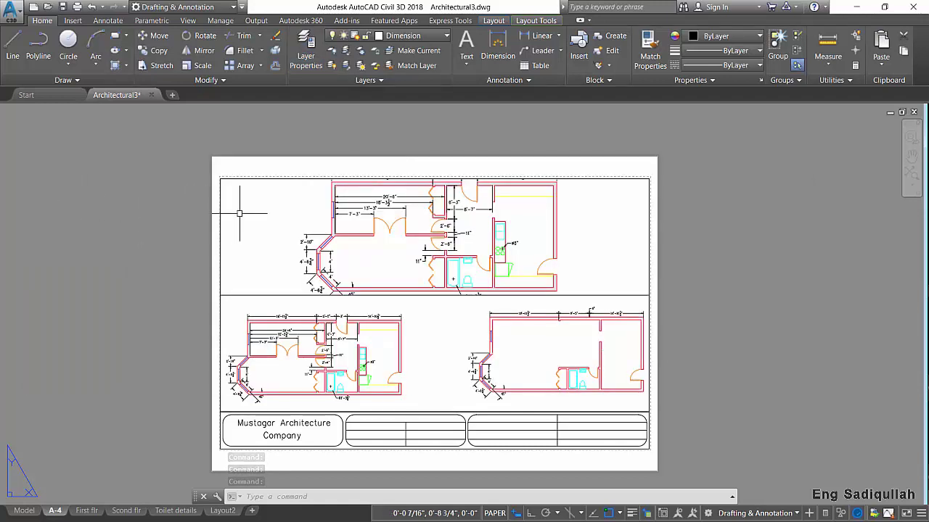
Put the top and lower A-4 viewport frames on the VP layer
left_click(625, 177)
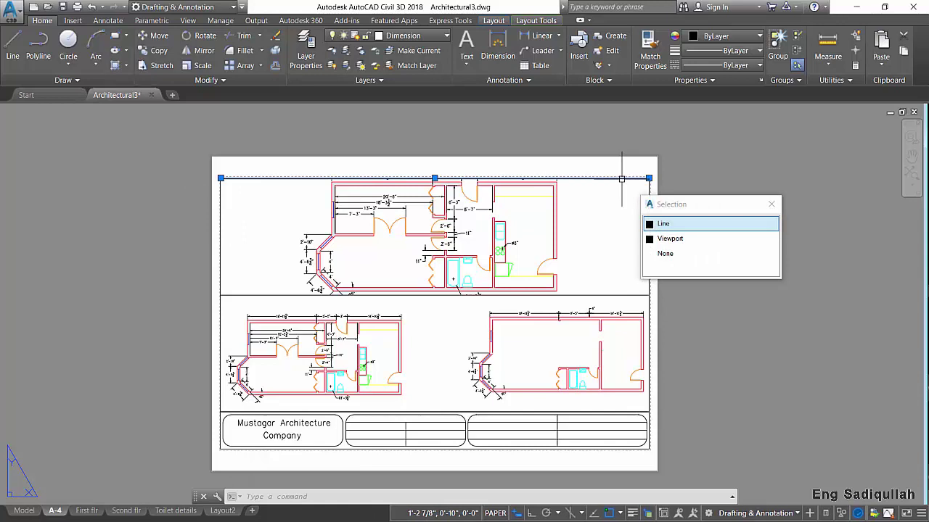
left_click(667, 242)
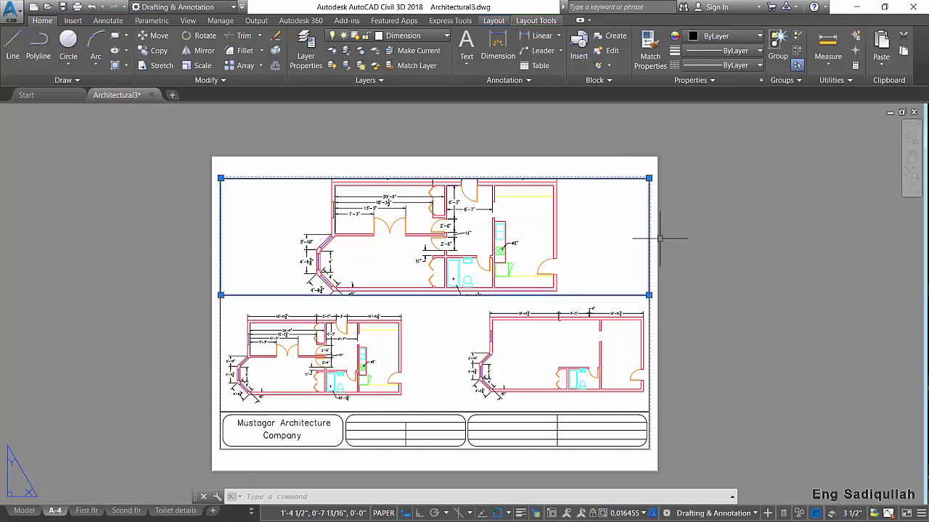
left_click(406, 35)
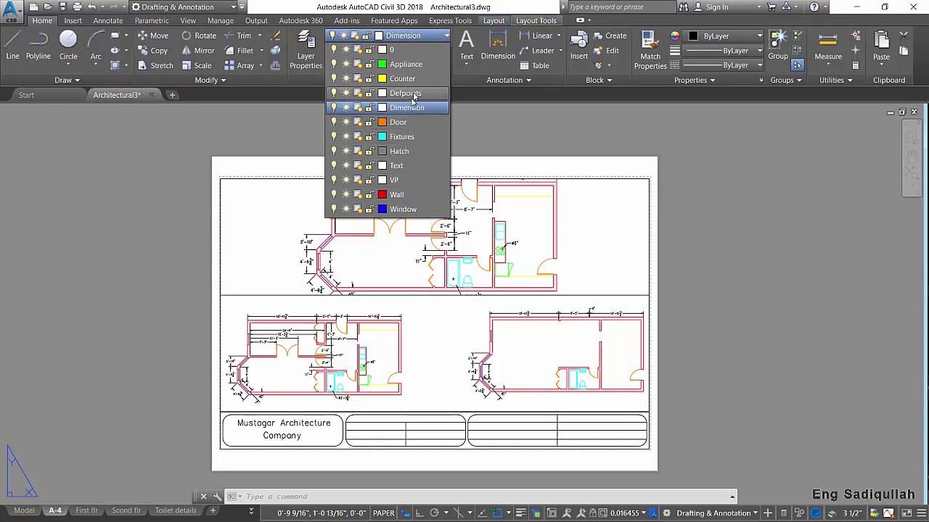
left_click(405, 181)
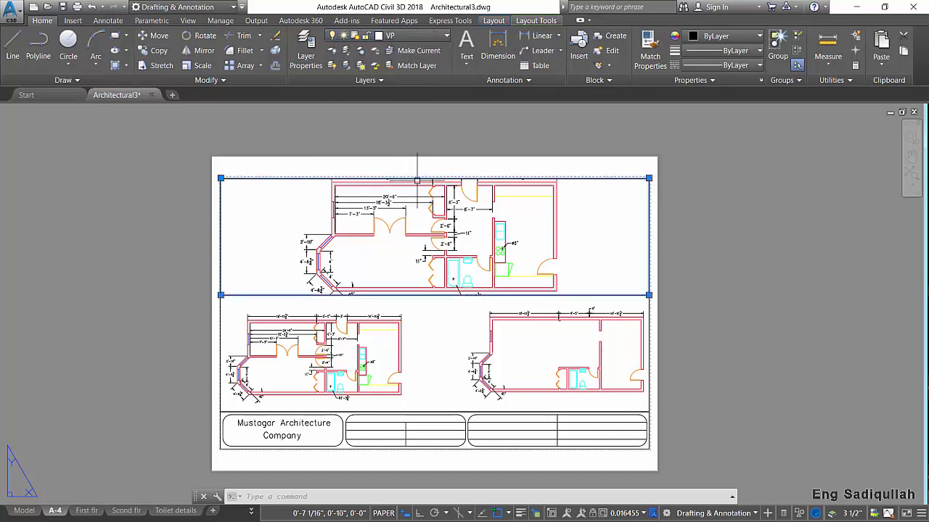
key("Escape")
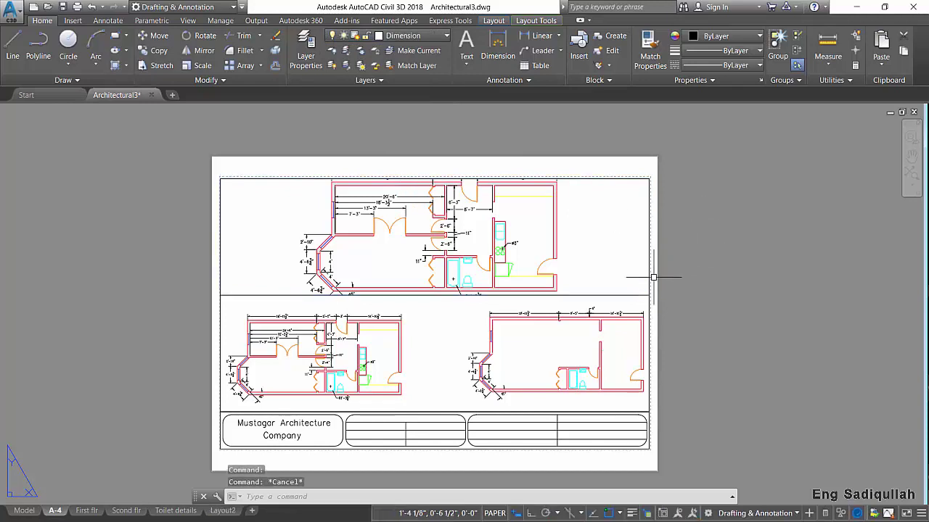
left_click(649, 296)
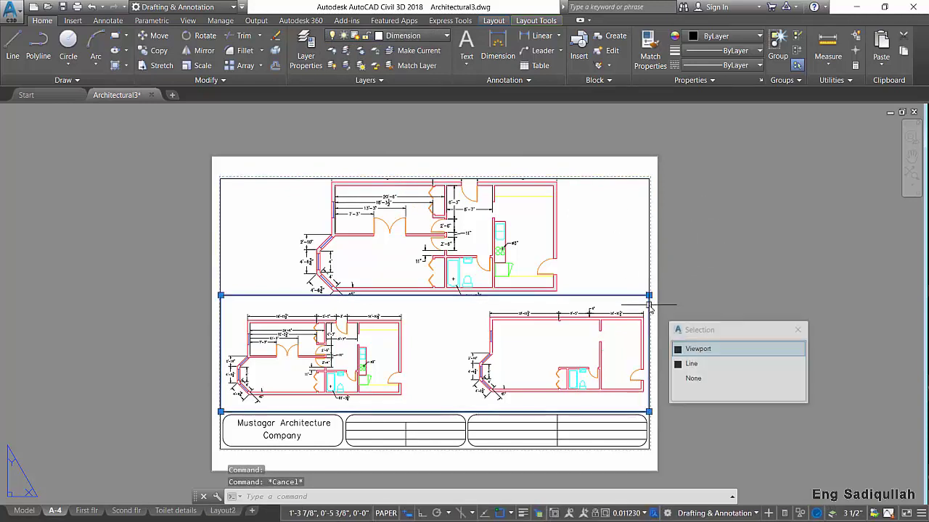
left_click(697, 349)
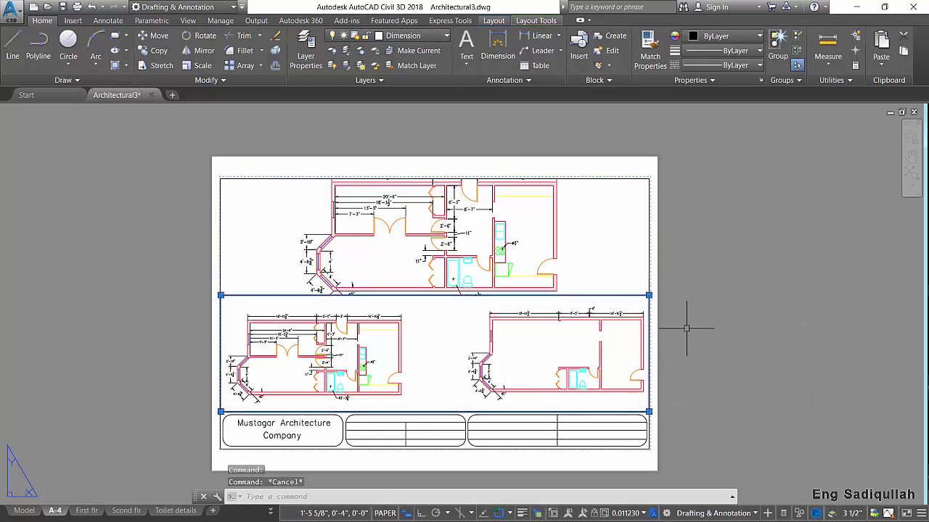
left_click(415, 38)
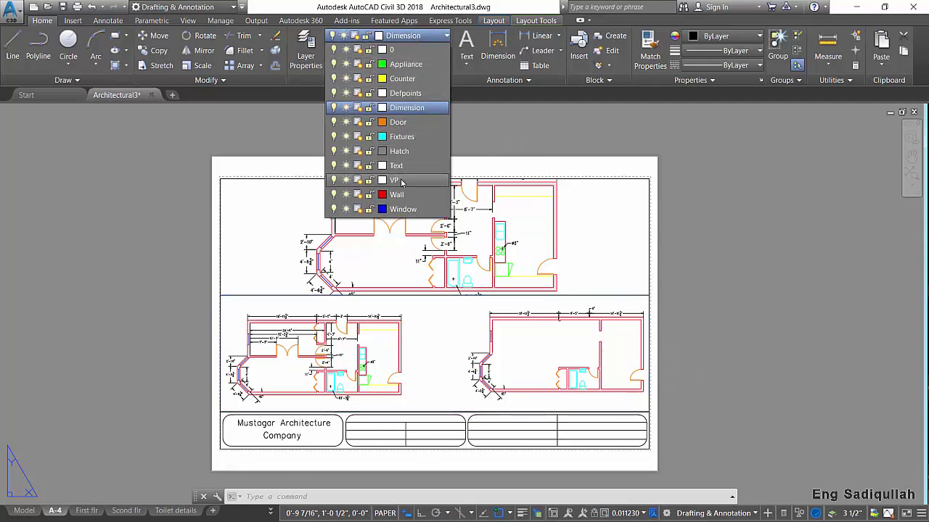
key("Escape")
key("Escape")
key("Escape")
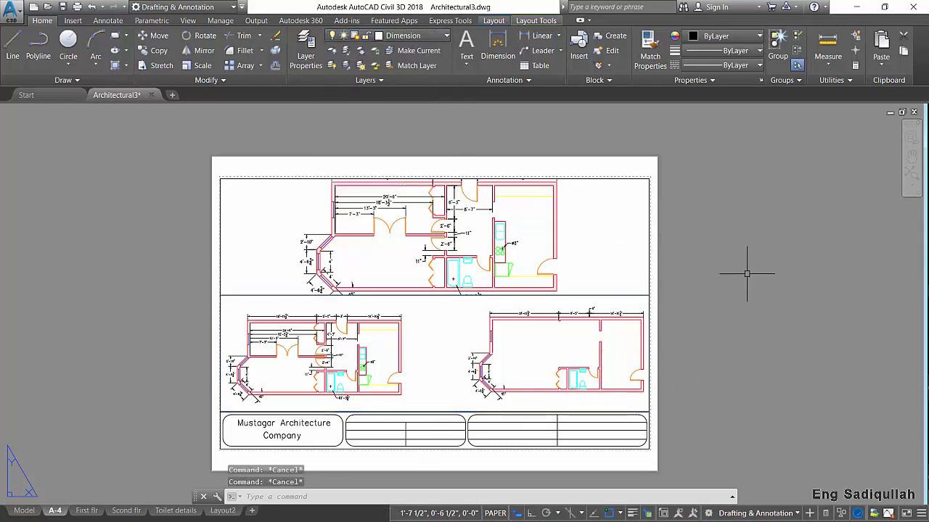
Freeze the VP layer in the current viewport so the frames disappear
left_click(415, 36)
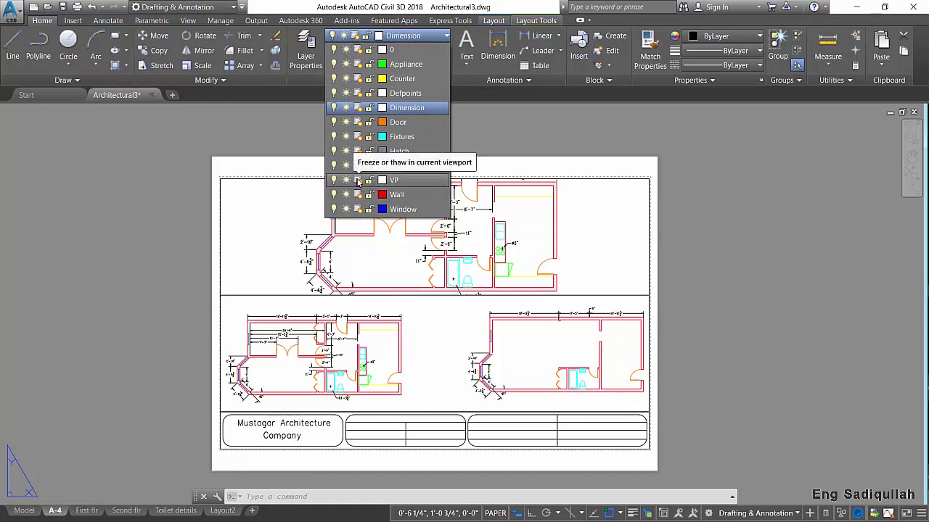
left_click(357, 180)
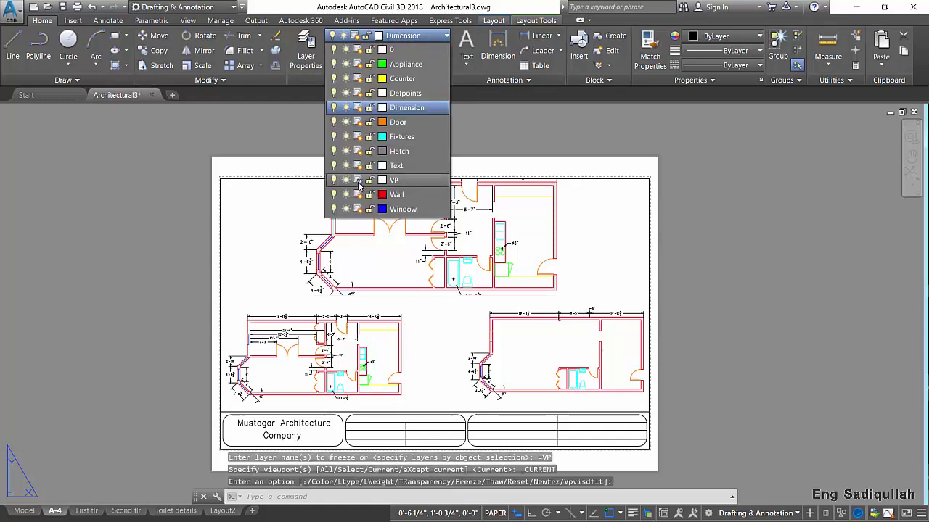
left_click(721, 216)
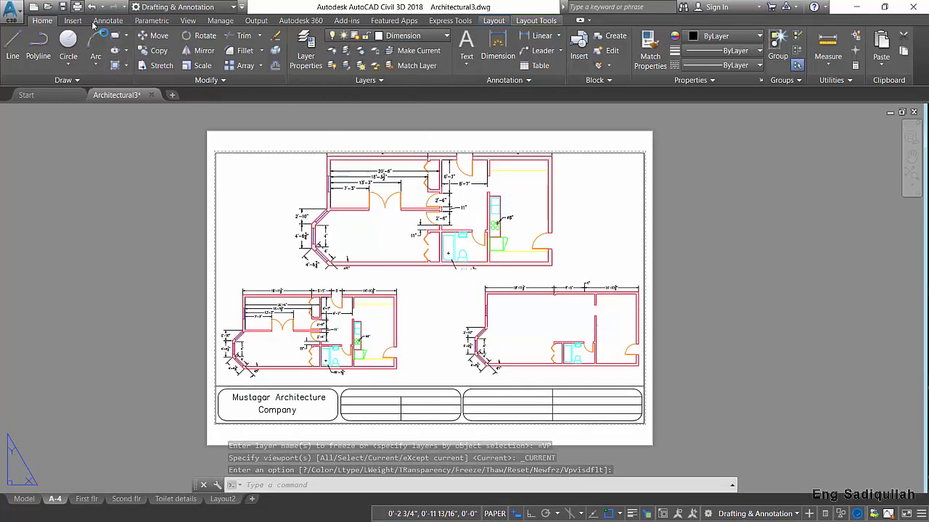
left_click(77, 6)
Preview A-4 as DWG To PDF to confirm no viewport frames, then cancel and open First flr
left_click(407, 294)
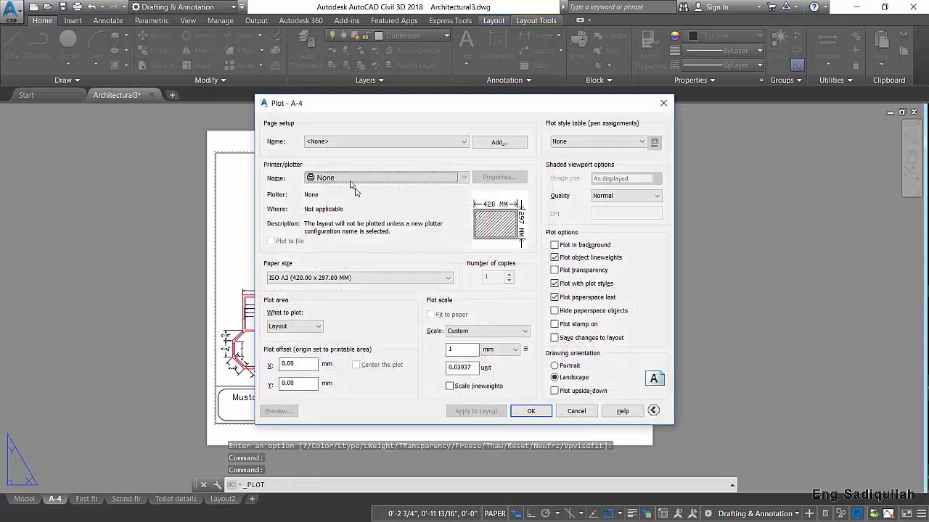
left_click(339, 180)
left_click(342, 335)
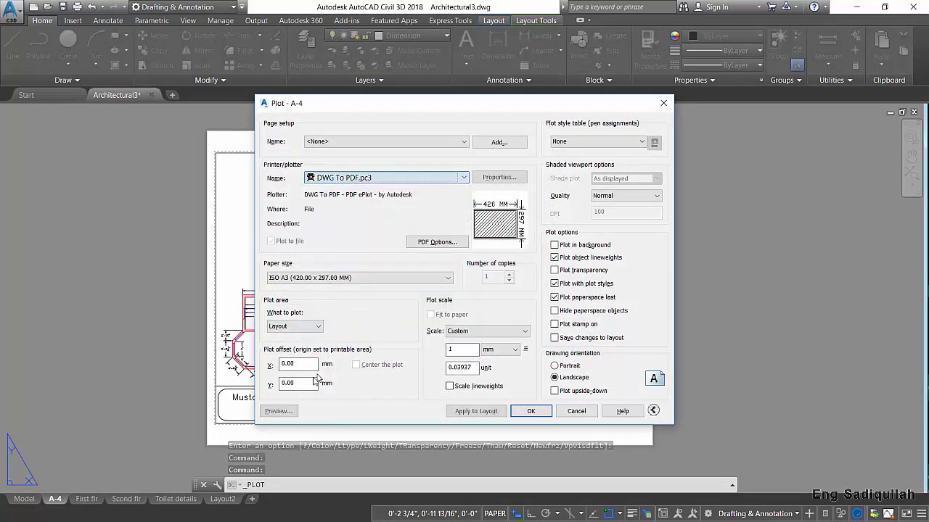
left_click(278, 410)
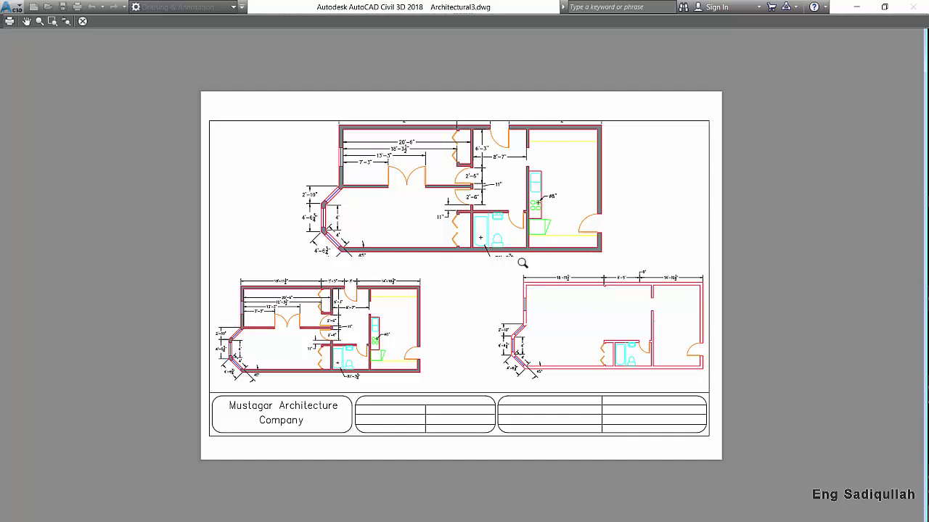
left_click(82, 21)
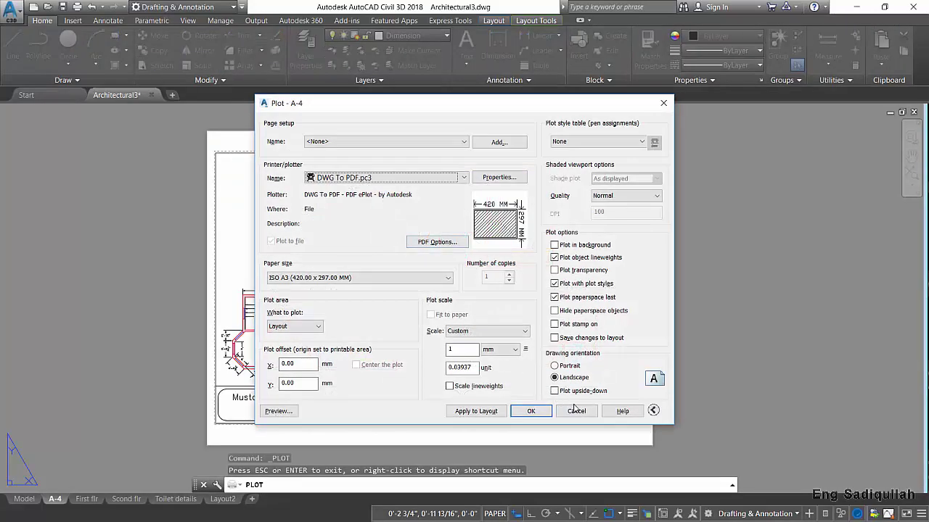
left_click(575, 410)
left_click(89, 499)
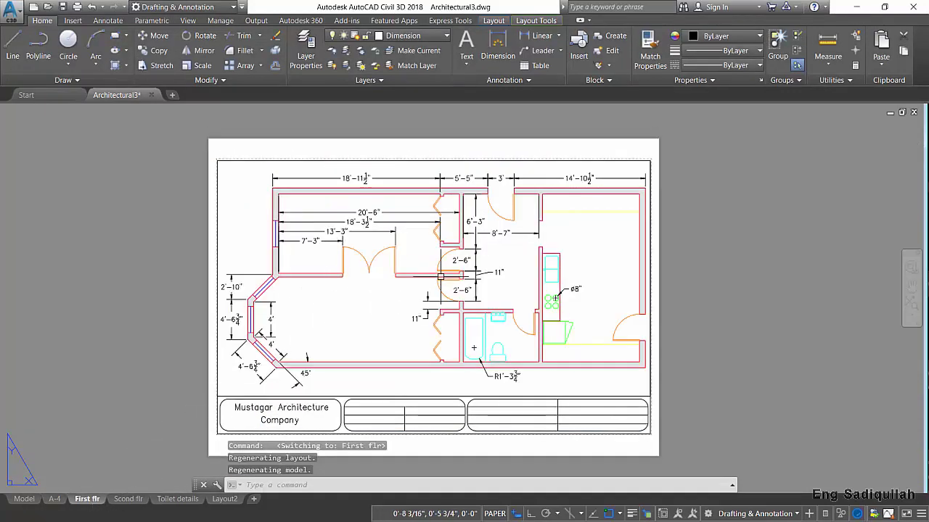
Zoom and pan the First flr sheet to check its lower-left corner and title block
scroll(441, 276, "up", 5)
scroll(442, 269, "down", 3)
scroll(450, 312, "up", 3)
scroll(481, 369, "down", 1)
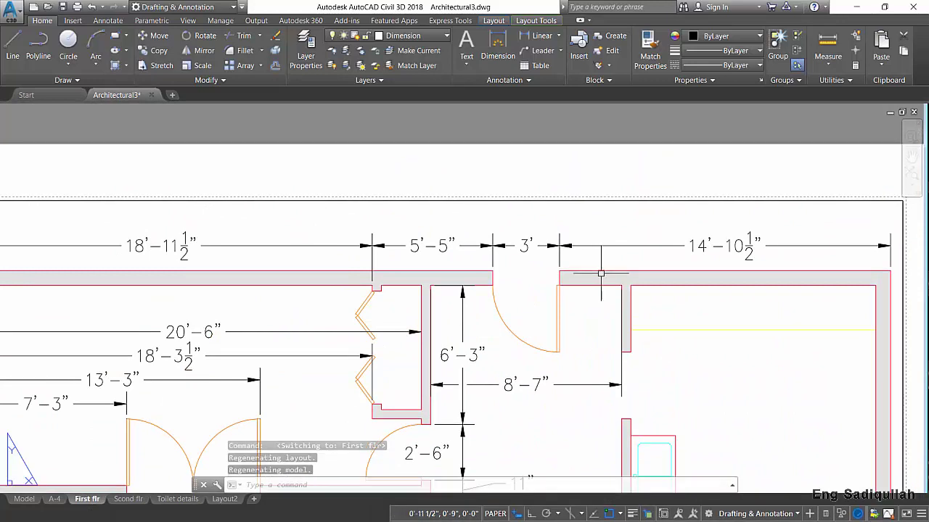
scroll(600, 274, "down", 2)
scroll(464, 327, "up", 2)
mouse_move(464, 370)
middle_mouse_down()
mouse_move(452, 263)
mouse_move(431, 234)
middle_mouse_up()
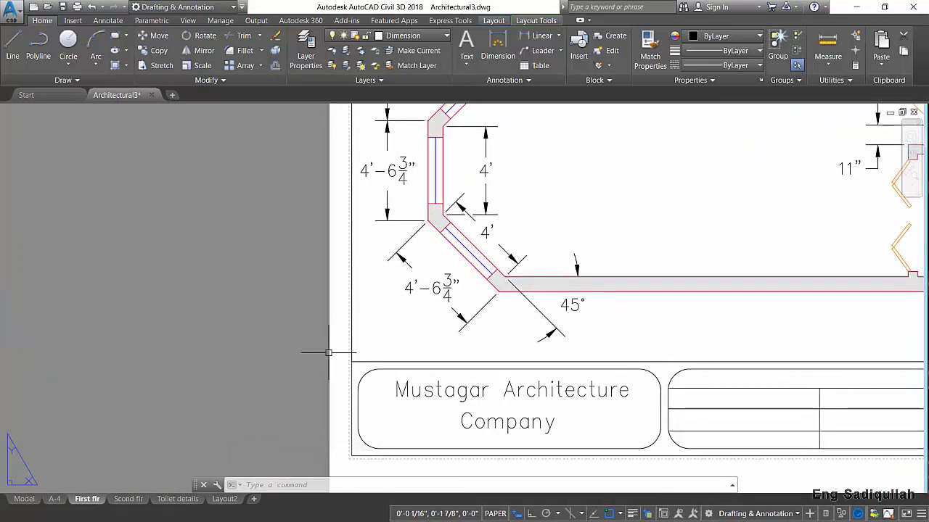
Inspect the Scond flr sheet's bathroom area and angled 45° wall corner
left_click(128, 499)
scroll(394, 373, "up", 5)
mouse_move(394, 373)
middle_mouse_down()
mouse_move(425, 300)
mouse_move(601, 166)
middle_mouse_up()
scroll(602, 167, "down", 3)
scroll(375, 295, "up", 3)
middle_click_drag(375, 294, 472, 300)
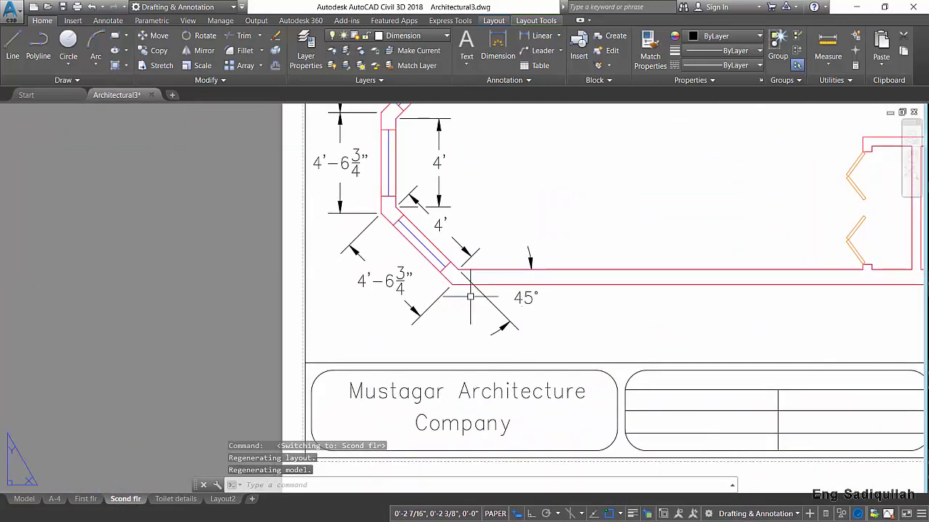
scroll(470, 297, "down", 4)
Zoom around the Toilet details sheet
left_click(176, 499)
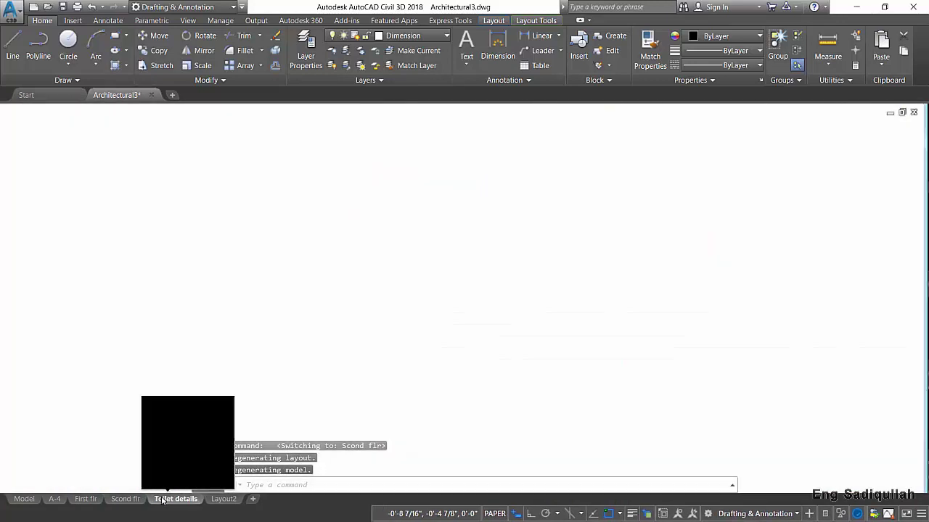
scroll(437, 327, "up", 3)
scroll(527, 300, "down", 5)
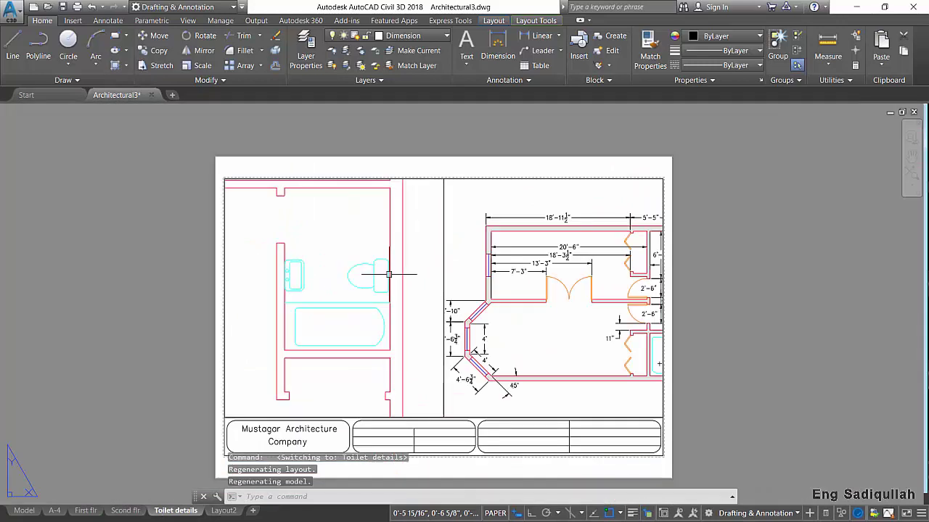
scroll(460, 214, "down", 2)
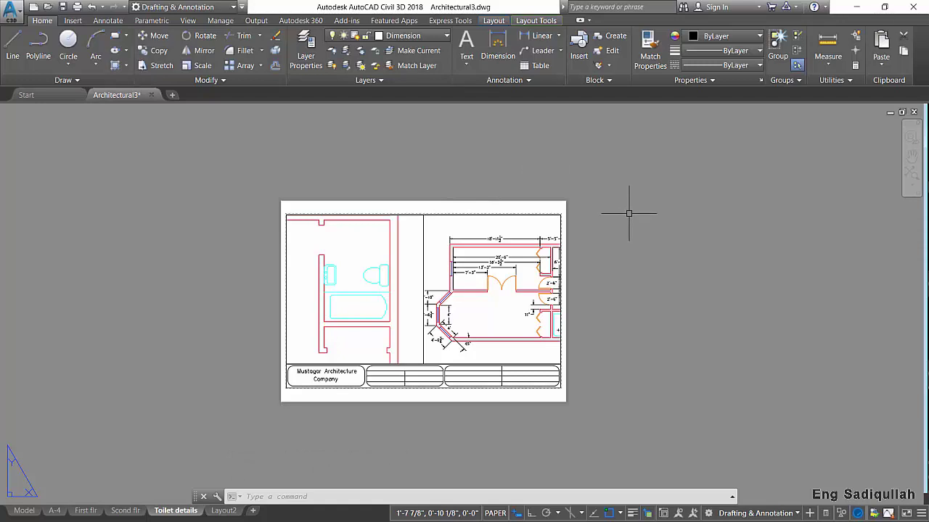
left_click(13, 514)
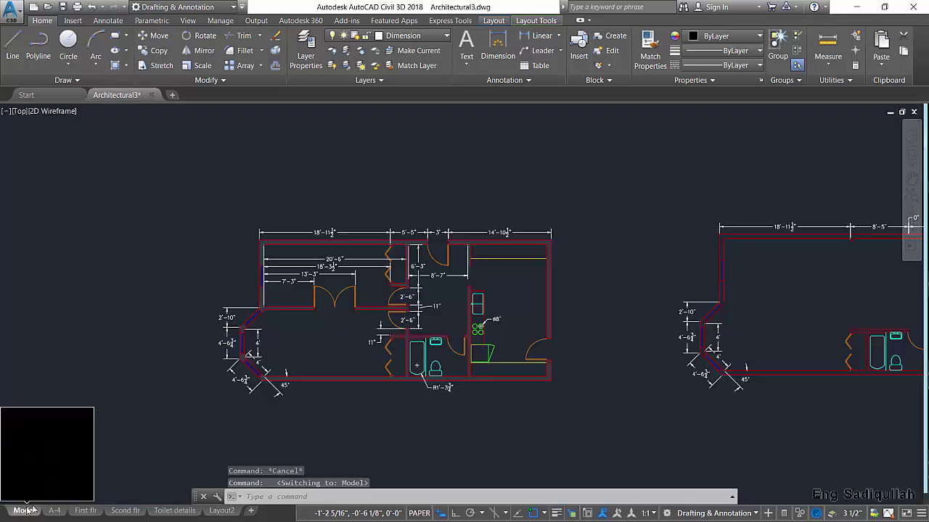
scroll(389, 312, "up", 1)
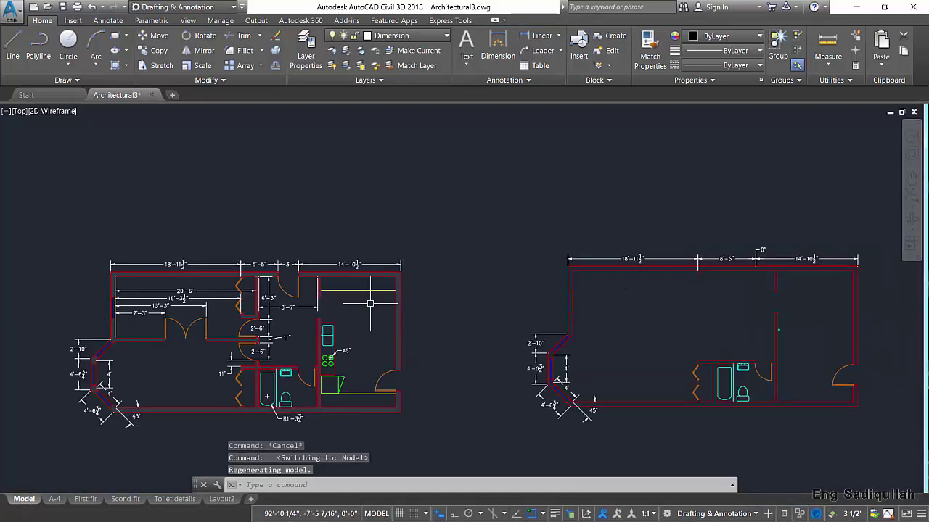
scroll(370, 305, "up", 1)
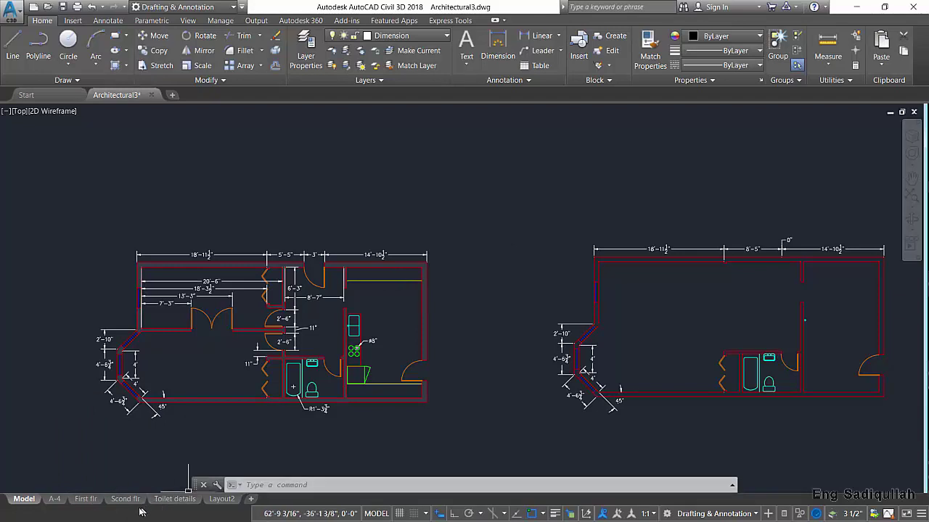
middle_click_drag(218, 383, 191, 314)
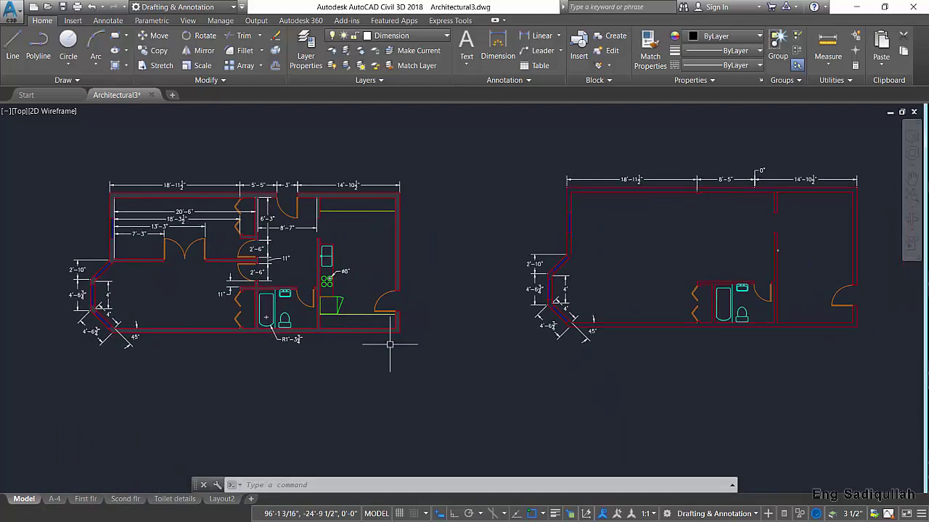
middle_click_drag(317, 354, 329, 363)
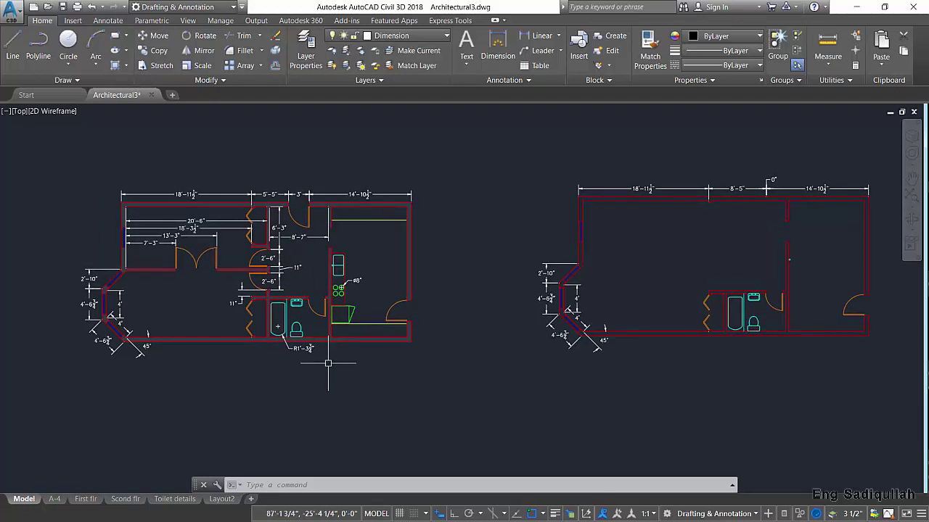
Go to the A-4 sheet and zoom around its floor plans and title block
left_click(57, 499)
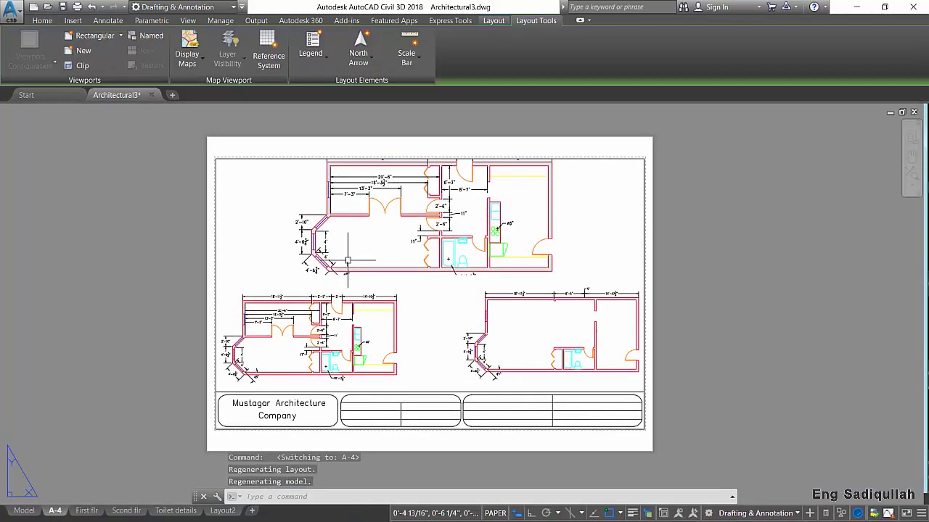
scroll(384, 319, "up", 4)
middle_click_drag(426, 245, 573, 227)
scroll(425, 263, "up", 3)
scroll(425, 263, "down", 8)
scroll(290, 268, "up", 1)
scroll(290, 268, "up", 5)
scroll(435, 305, "down", 5)
scroll(543, 283, "up", 2)
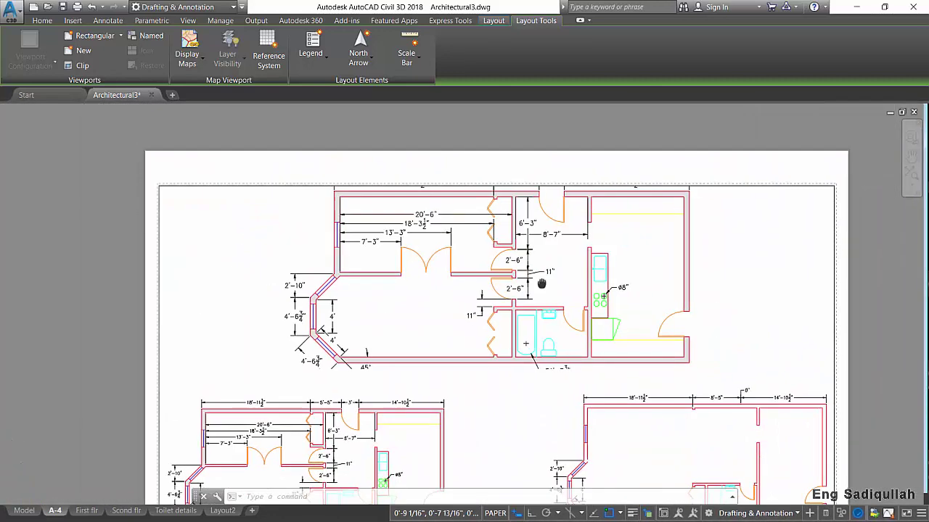
scroll(535, 263, "up", 4)
scroll(535, 264, "up", 1)
scroll(640, 289, "down", 3)
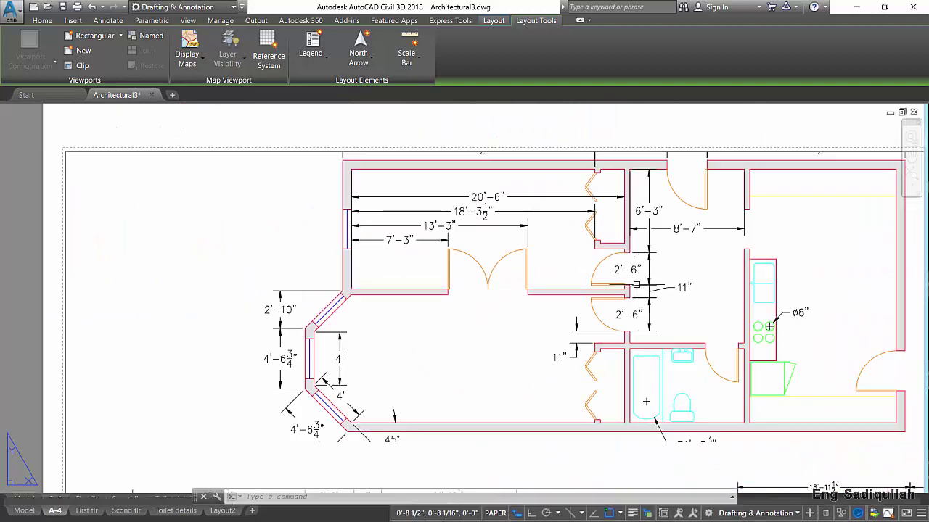
scroll(633, 288, "down", 2)
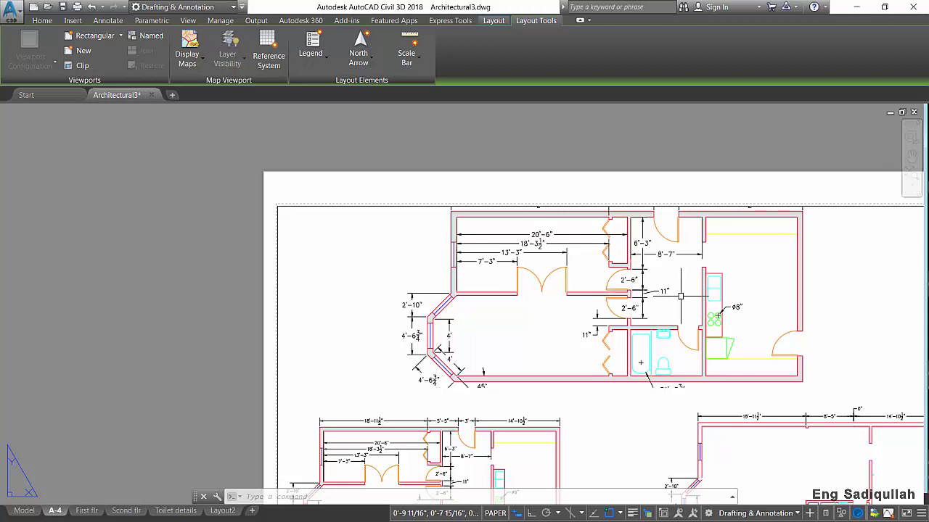
scroll(680, 296, "down", 1)
scroll(617, 271, "down", 1)
scroll(514, 215, "down", 2)
scroll(515, 215, "up", 4)
Pan the sheet, then activate the viewport and return to paper space
mouse_move(514, 216)
middle_mouse_down()
mouse_move(483, 172)
mouse_move(441, 181)
middle_mouse_up()
left_click(491, 150)
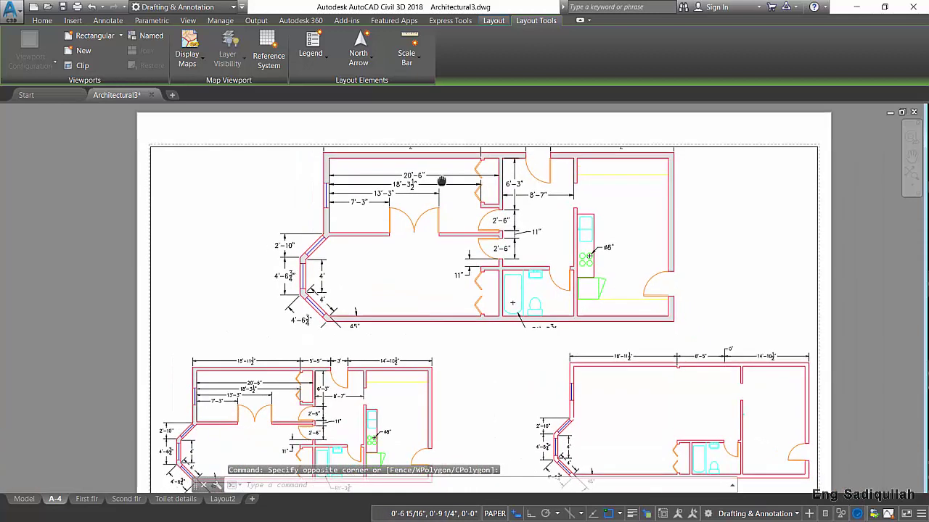
scroll(441, 181, "down", 2)
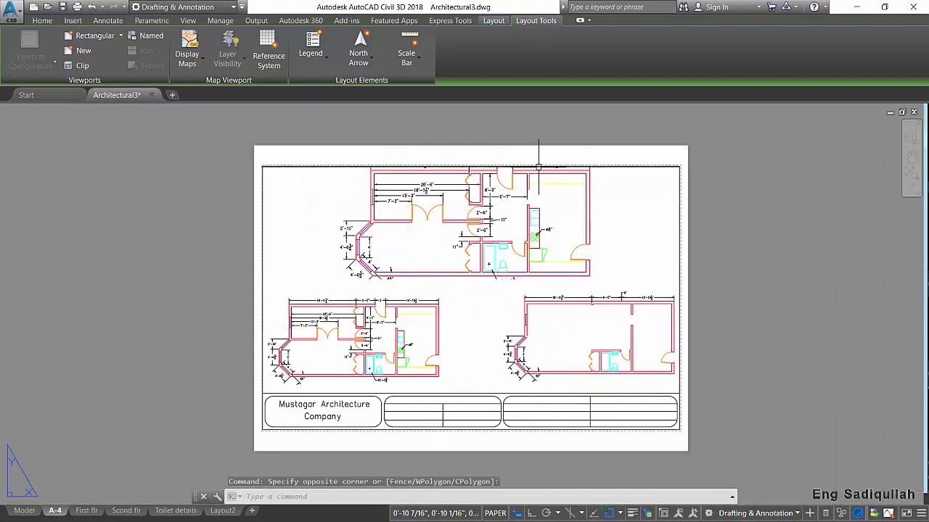
double_click(630, 211)
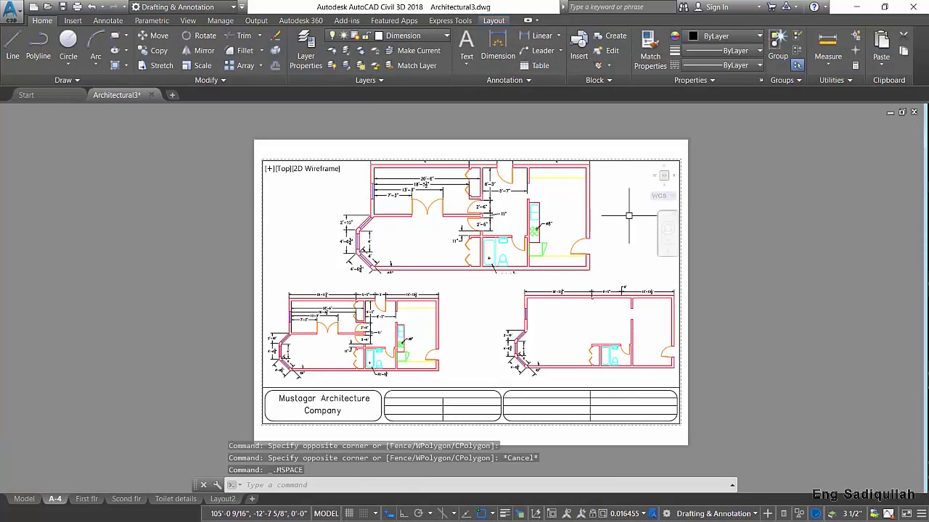
double_click(596, 147)
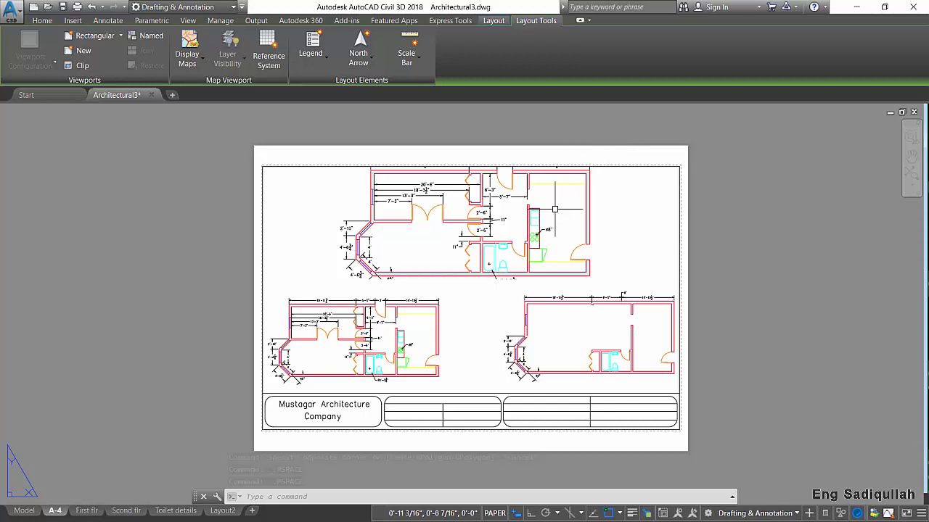
Check the A-4 layout tab's options and show the Output ribbon plotting tools
right_click(52, 511)
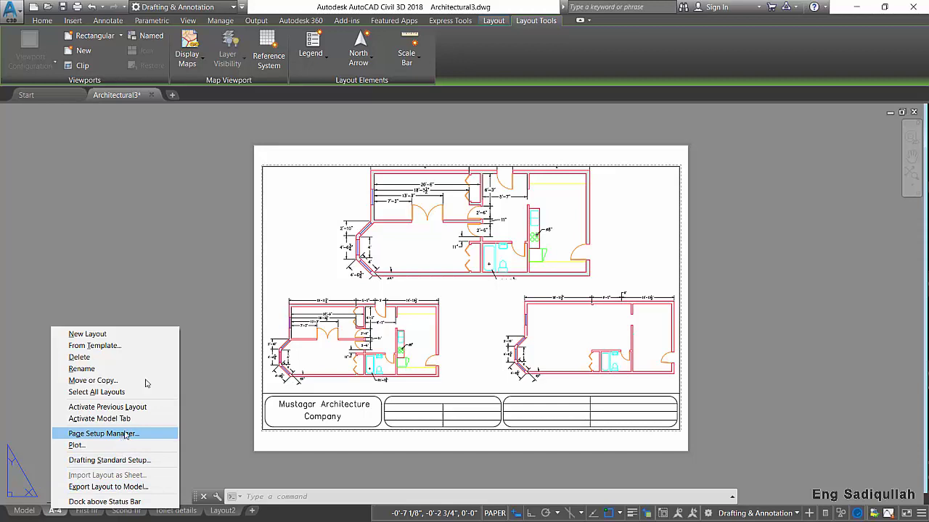
left_click(250, 21)
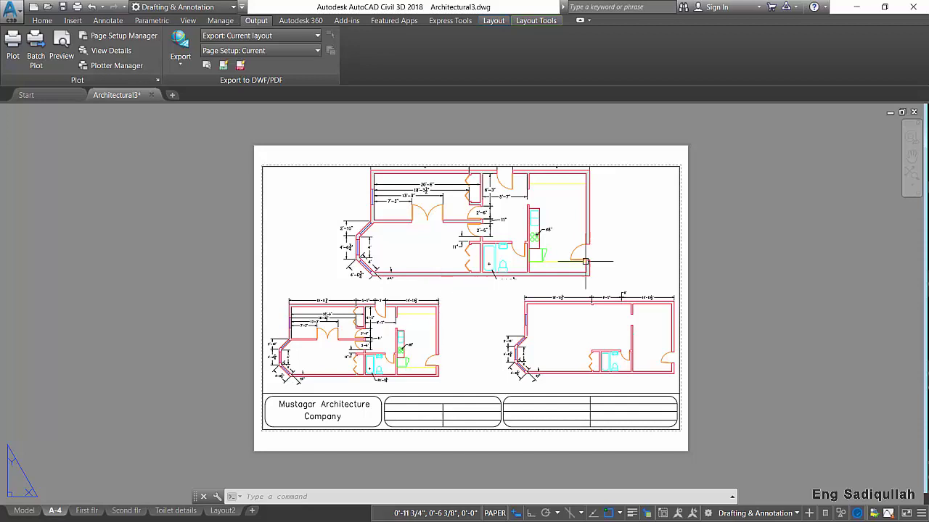
middle_click_drag(498, 259, 473, 249)
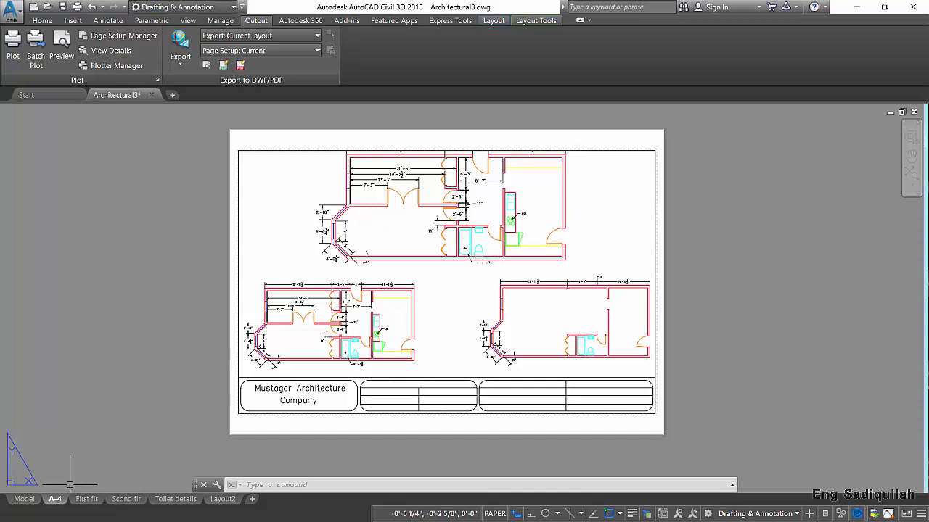
Return to model space and zoom in on the left floor plan
left_click(29, 499)
scroll(476, 290, "up", 1)
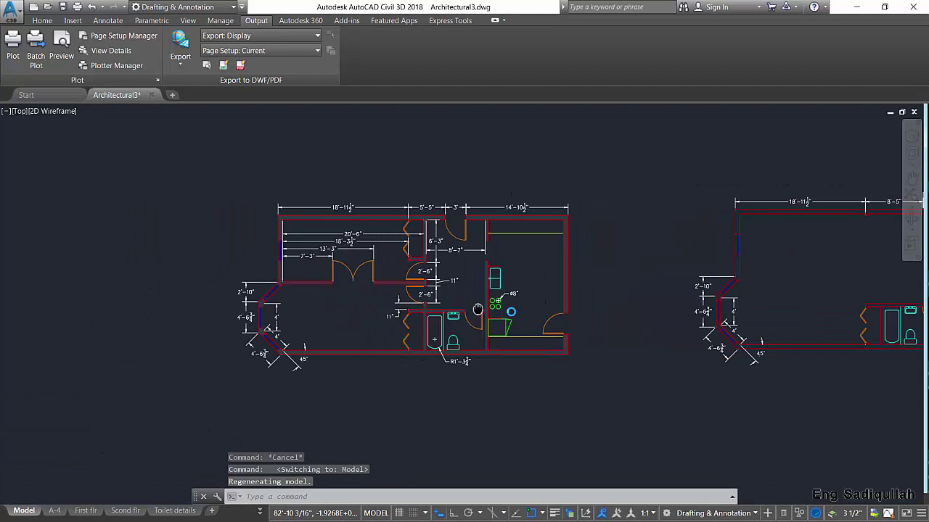
scroll(476, 290, "up", 1)
scroll(476, 290, "up", 1)
middle_click_drag(476, 290, 465, 297)
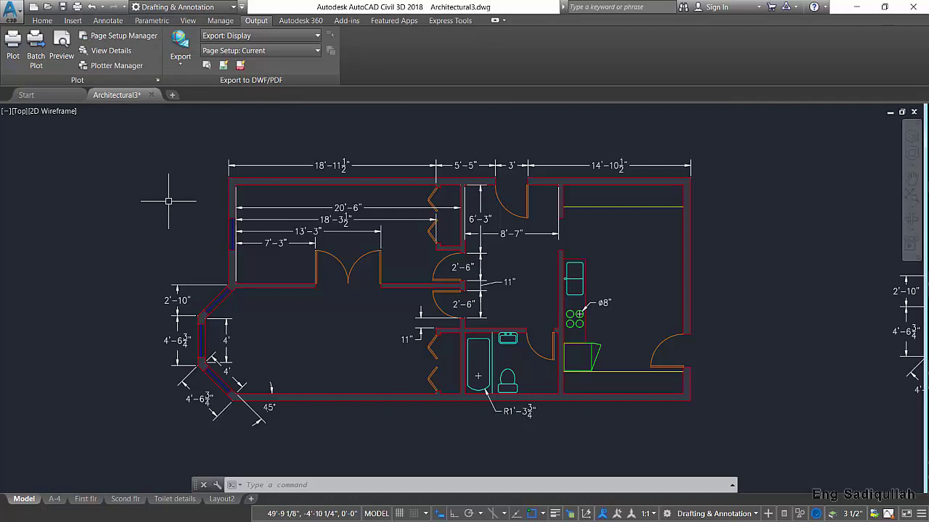
Run PLOT, close the Plot dialog without plotting, then open the application menu
type("plot")
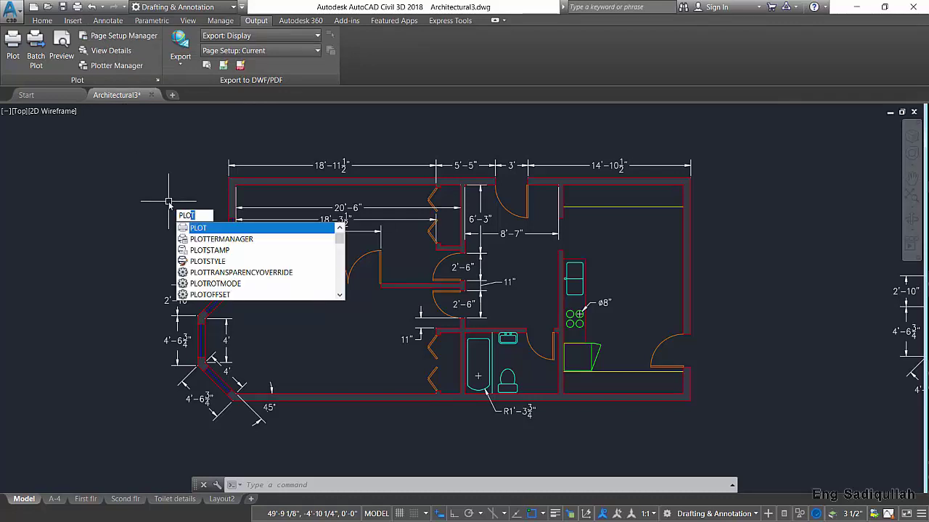
key("Return")
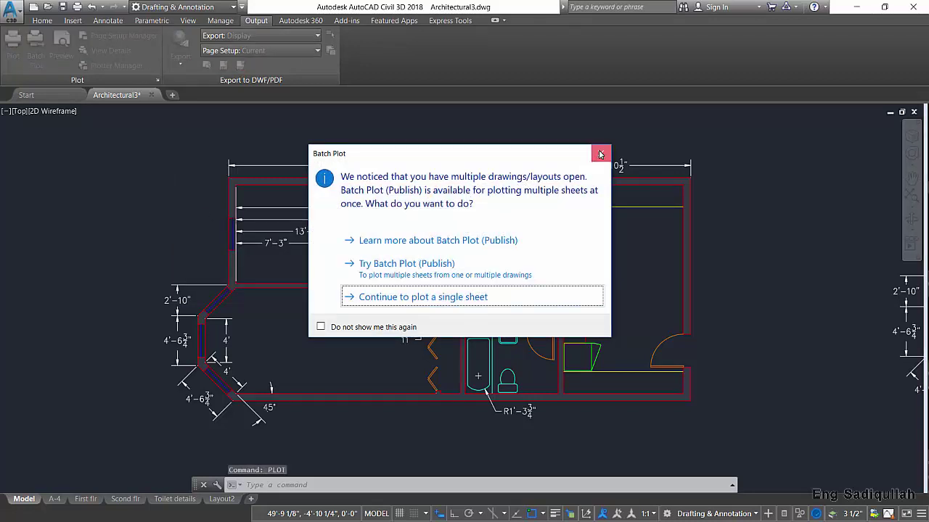
left_click(600, 153)
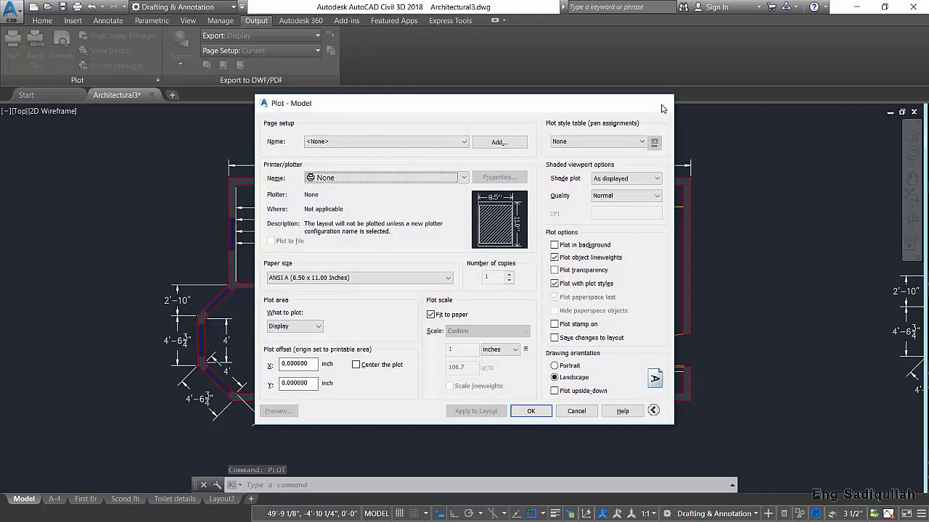
left_click(662, 106)
left_click(10, 15)
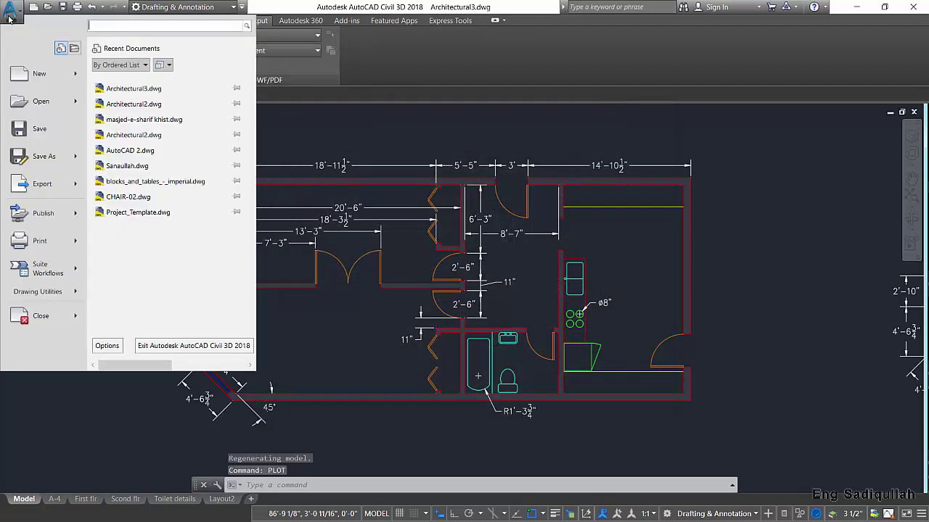
mouse_move(40, 241)
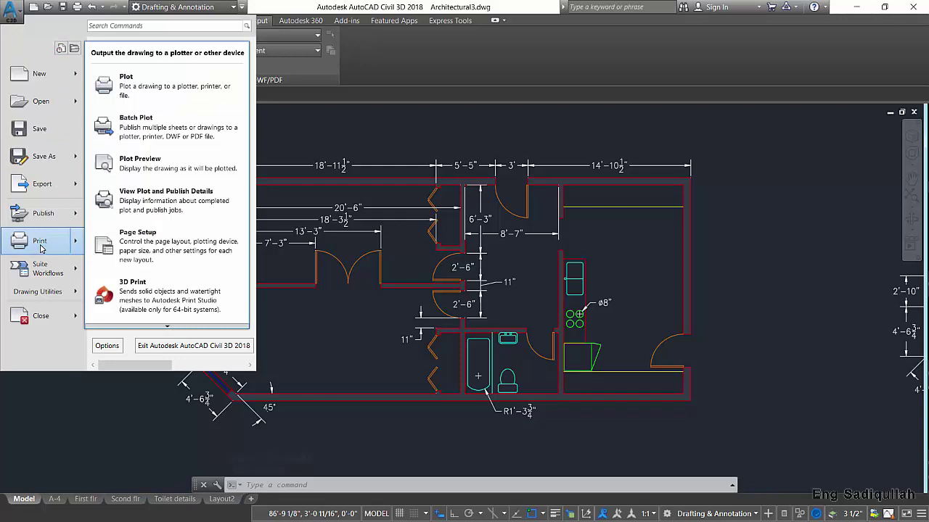
Open and close the Plot dialog via Print > Plot and the ribbon Plot button
left_click(126, 84)
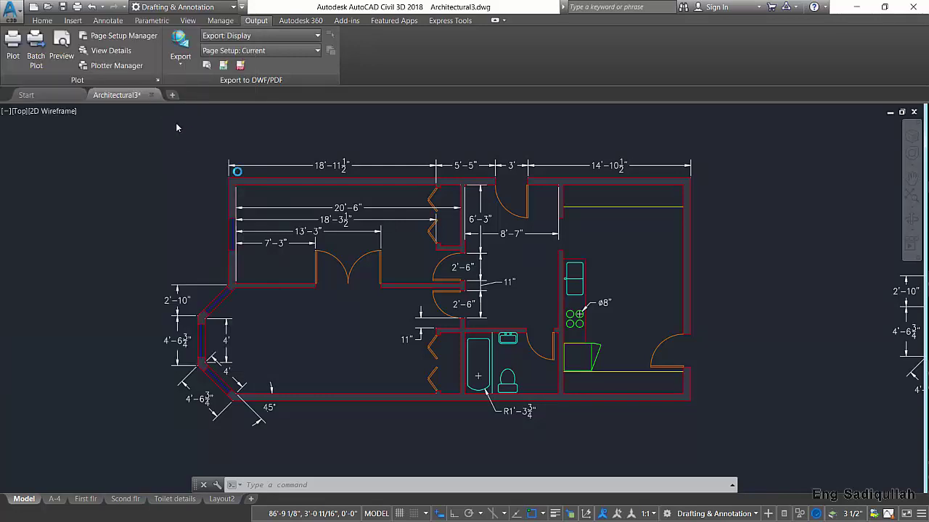
left_click(600, 154)
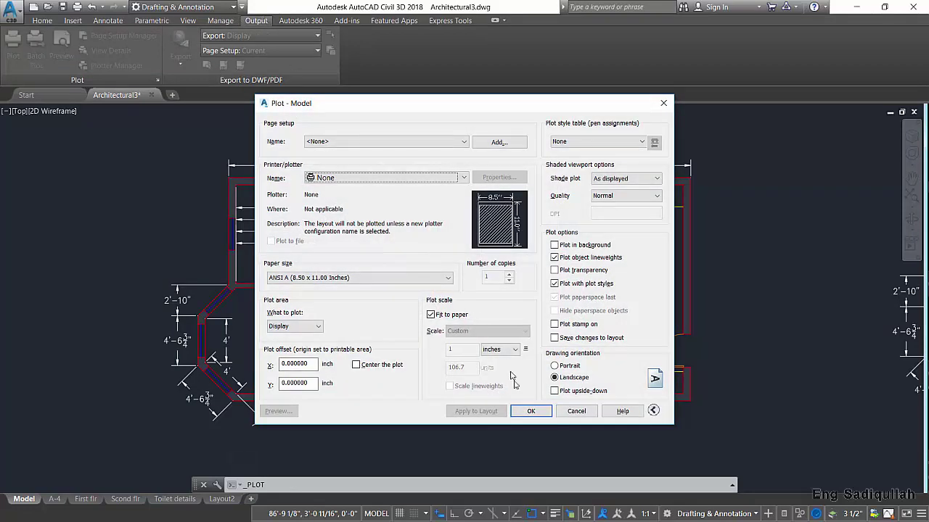
left_click(576, 411)
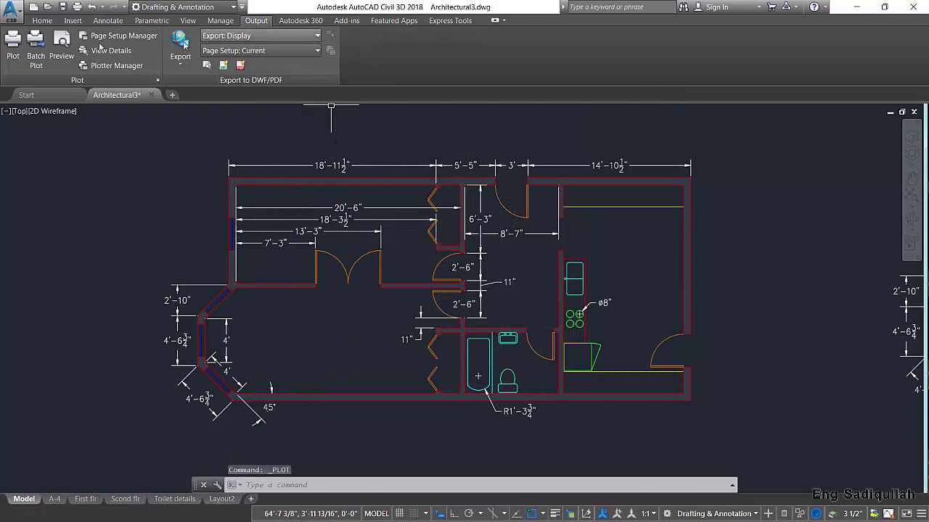
left_click(13, 43)
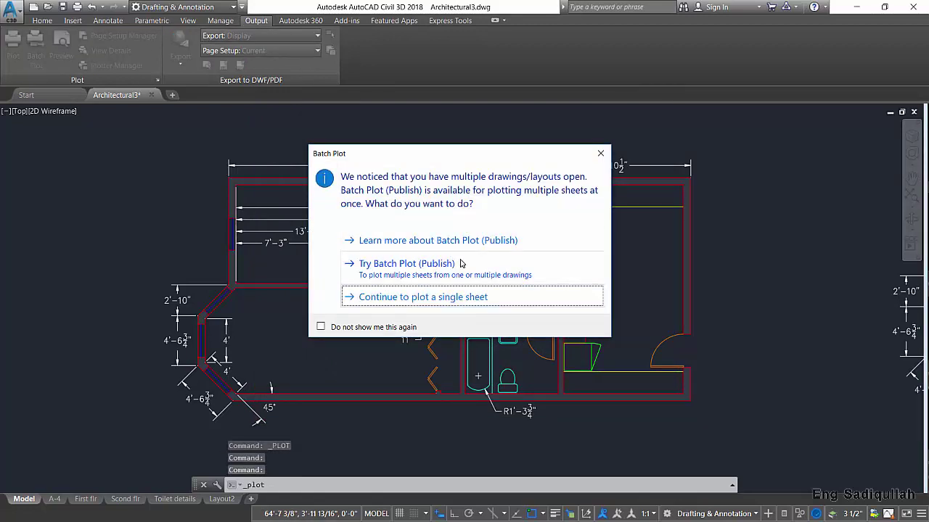
left_click(600, 153)
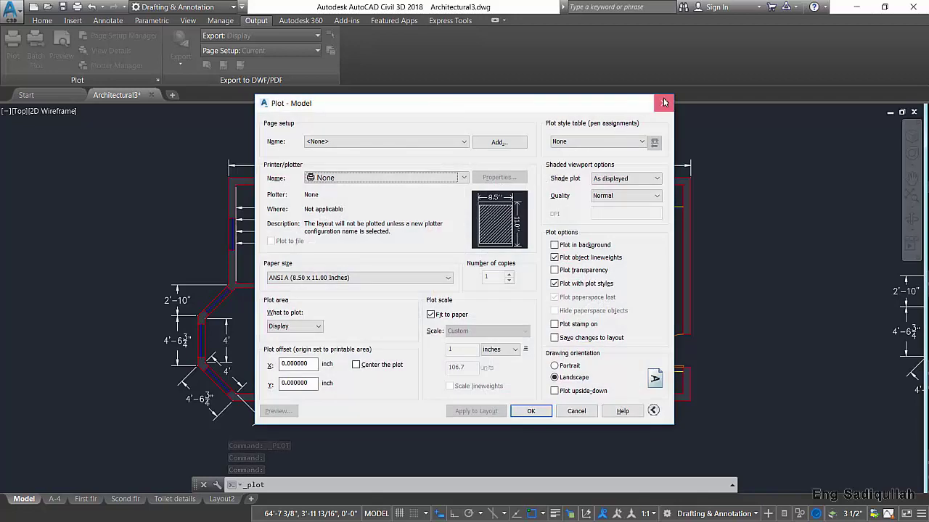
left_click(663, 102)
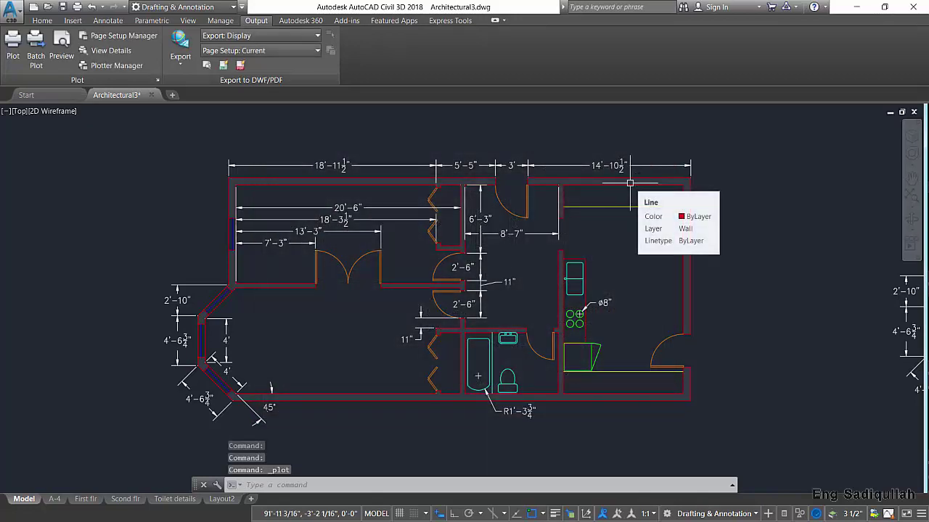
Repeat the plot command with Enter, close the dialog, and start plotting once more
key("Return")
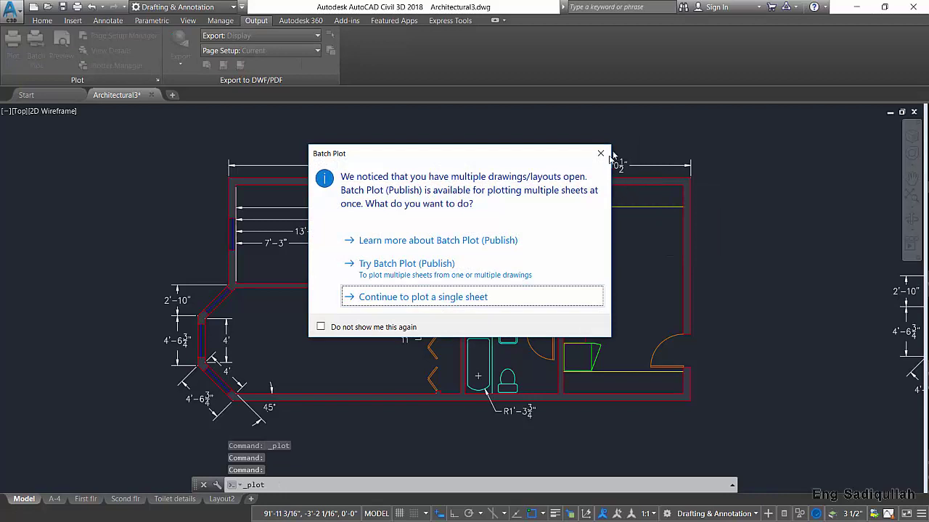
left_click(600, 153)
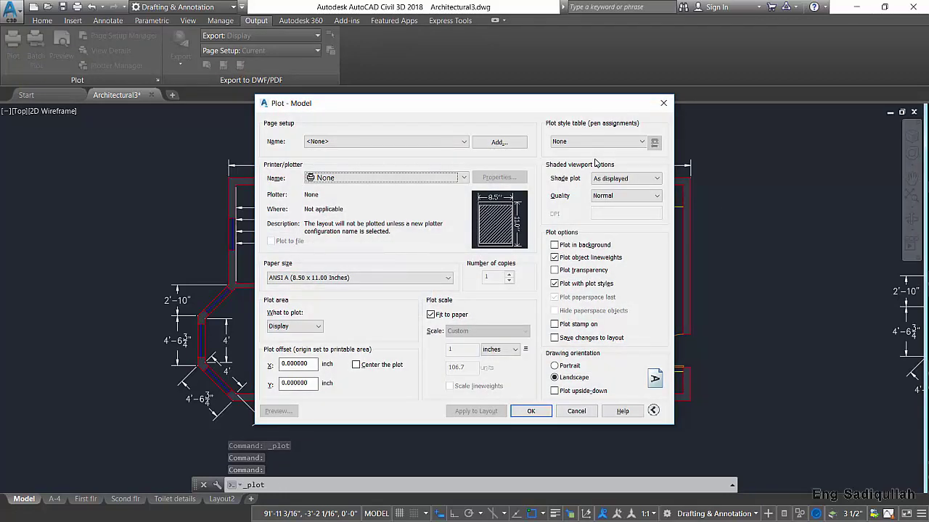
left_click_drag(613, 110, 598, 120)
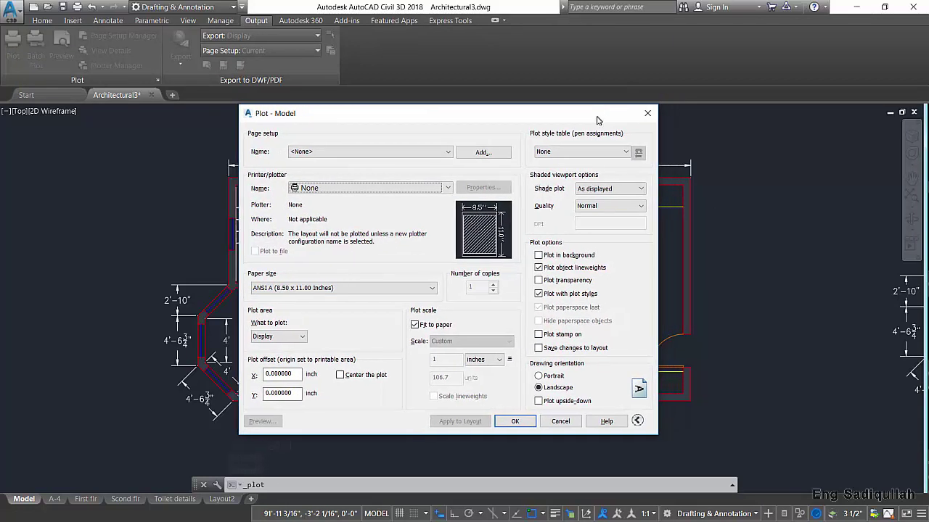
left_click(647, 113)
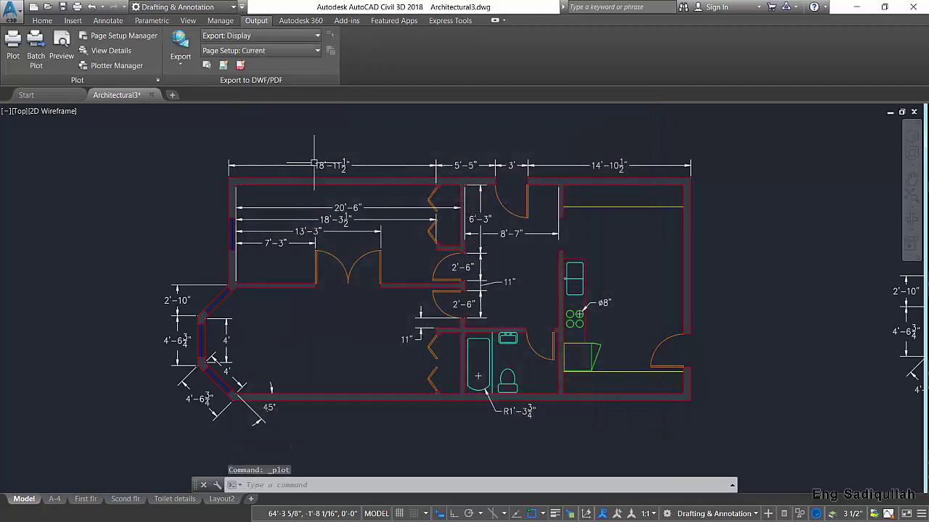
left_click(77, 7)
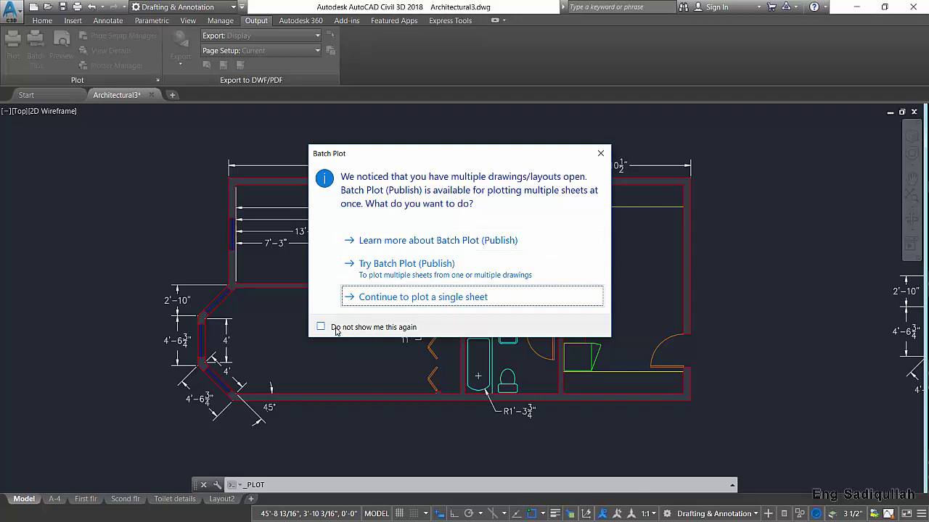
left_click(361, 328)
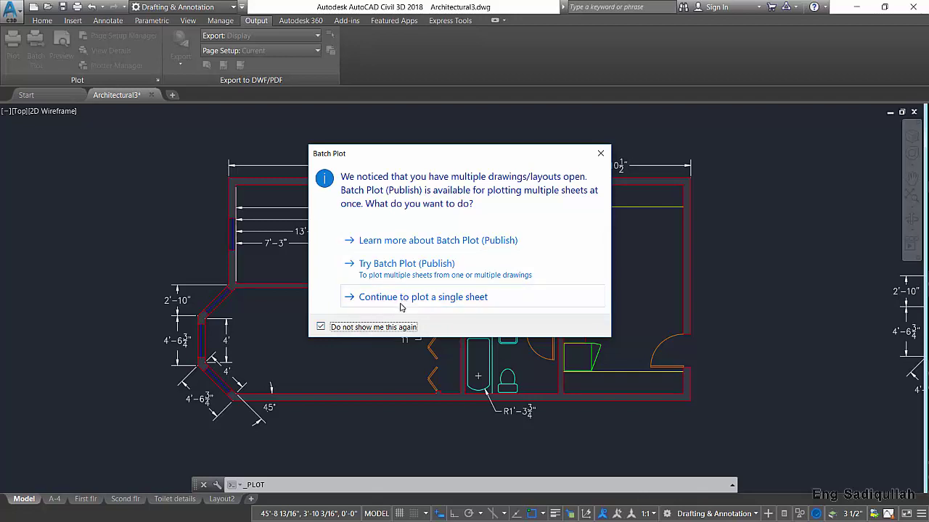
left_click(374, 327)
Plot a single sheet using the DWFx ePlot (XPS Compatible).pc3 printer
left_click(426, 304)
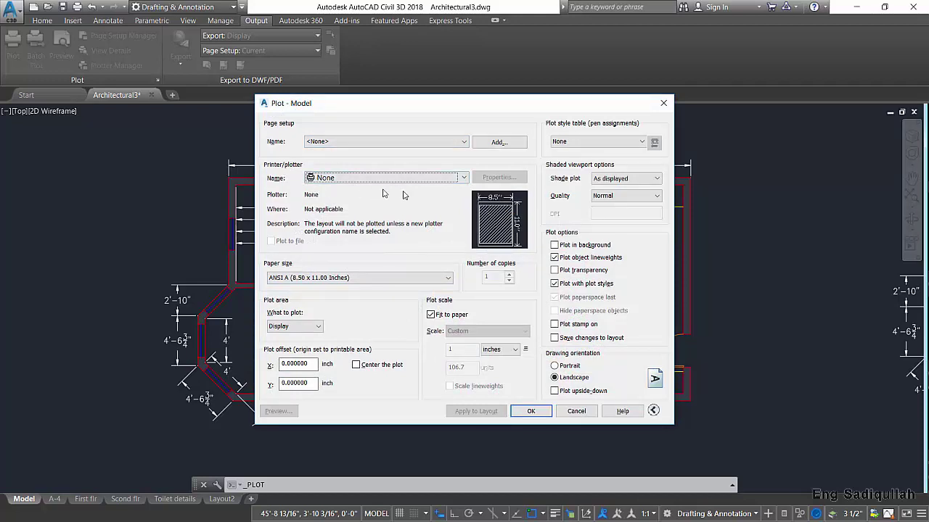
left_click(363, 177)
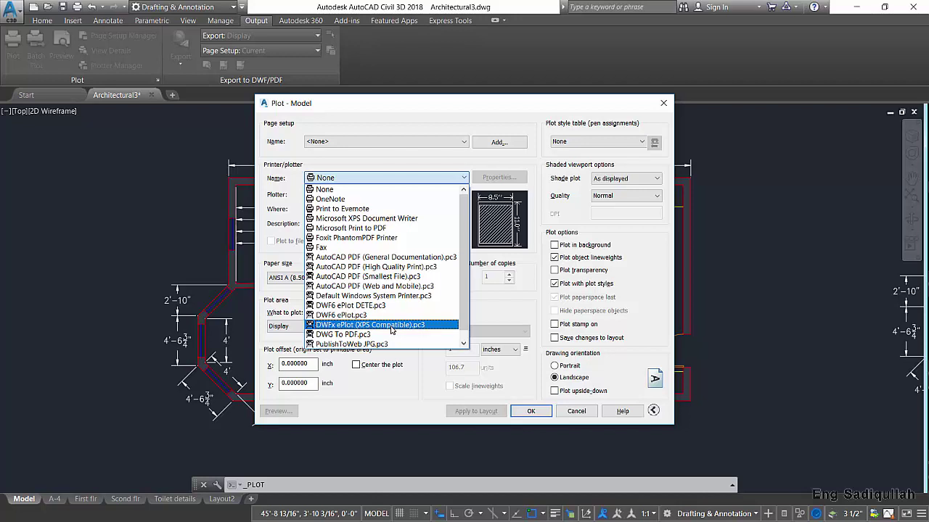
left_click(392, 330)
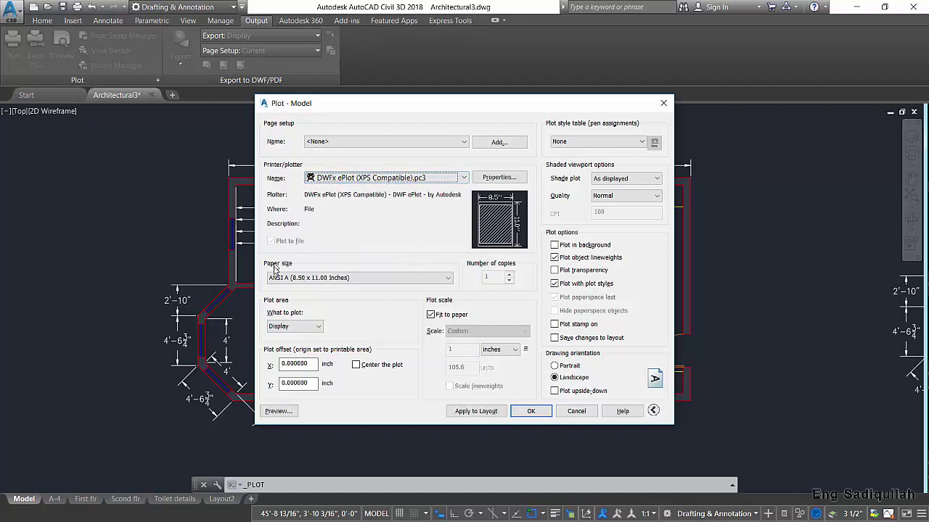
left_click(362, 284)
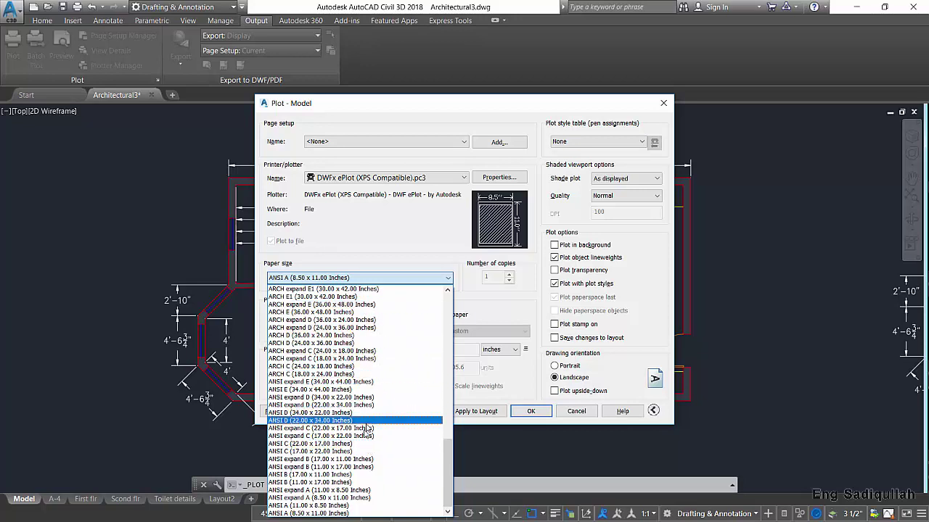
Set paper size to ISO full bleed A3 (297.00 x 420.00 MM) and preview the plot
scroll(349, 396, "up", 1)
scroll(349, 396, "up", 3)
scroll(349, 396, "up", 3)
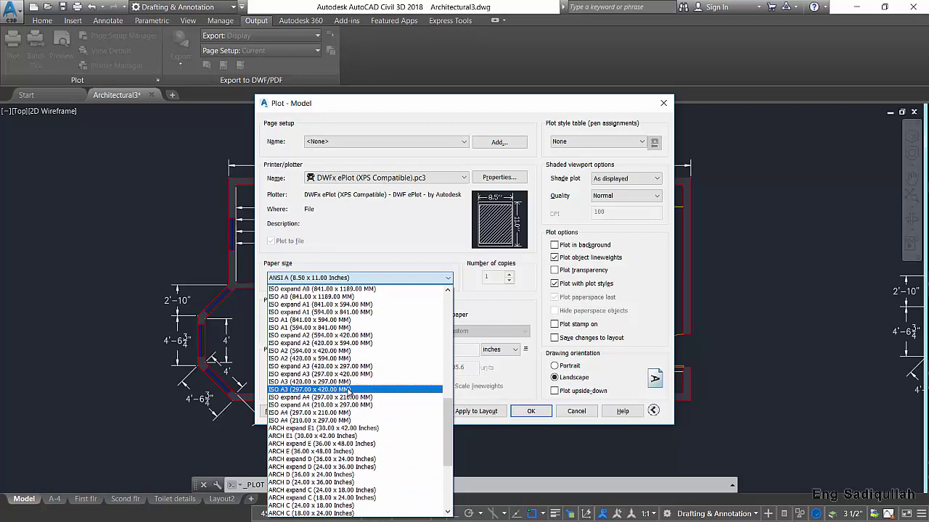
scroll(349, 333, "up", 2)
scroll(349, 345, "up", 2)
scroll(349, 351, "up", 1)
scroll(348, 351, "up", 3)
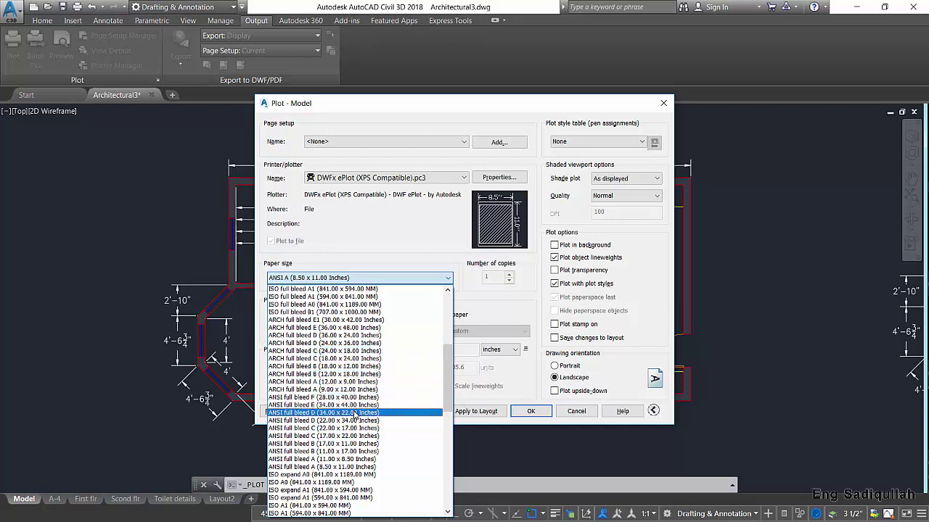
scroll(340, 391, "up", 3)
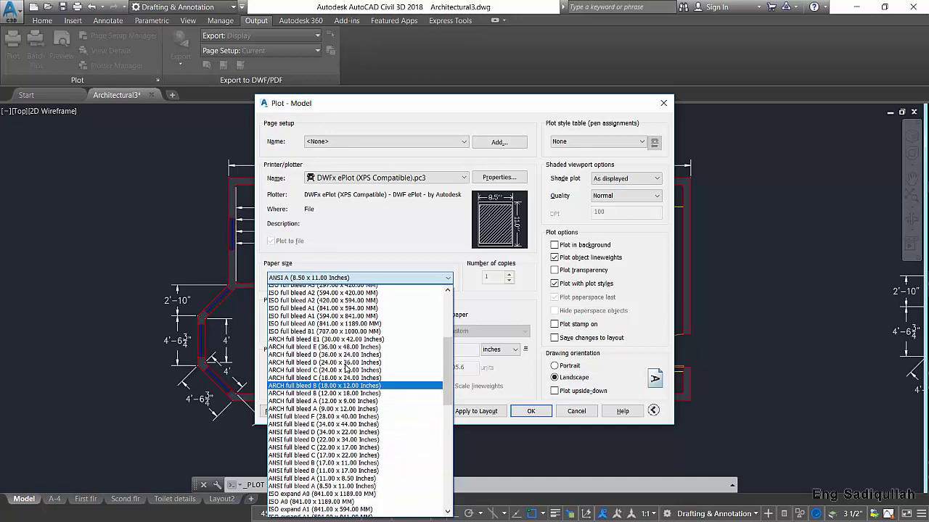
scroll(340, 392, "up", 2)
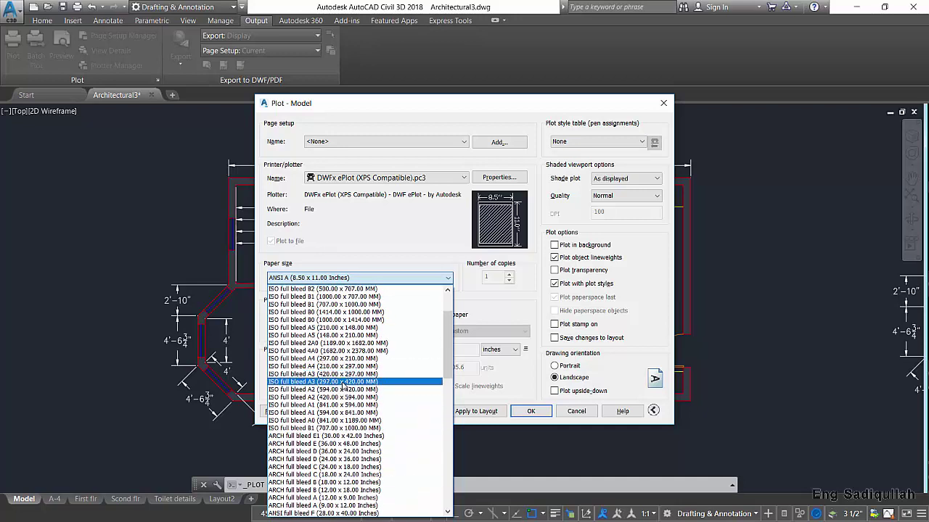
left_click(343, 383)
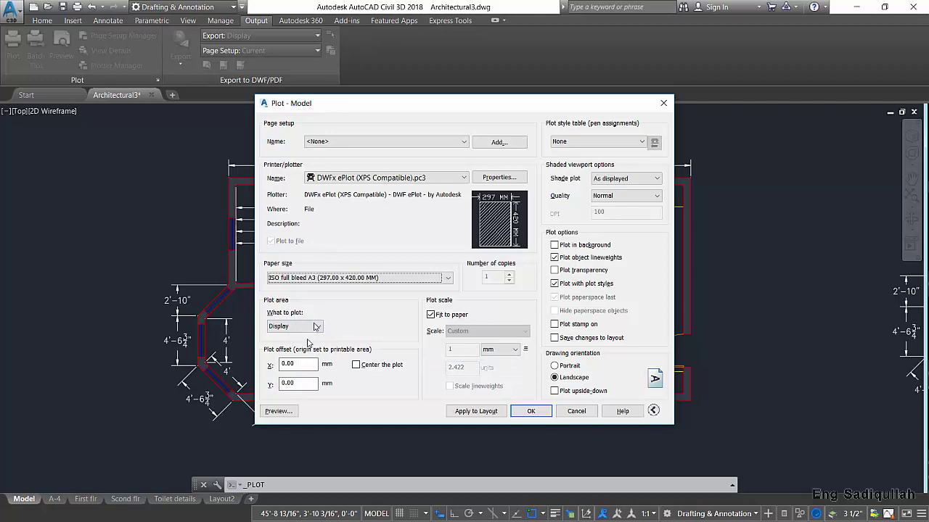
left_click(281, 411)
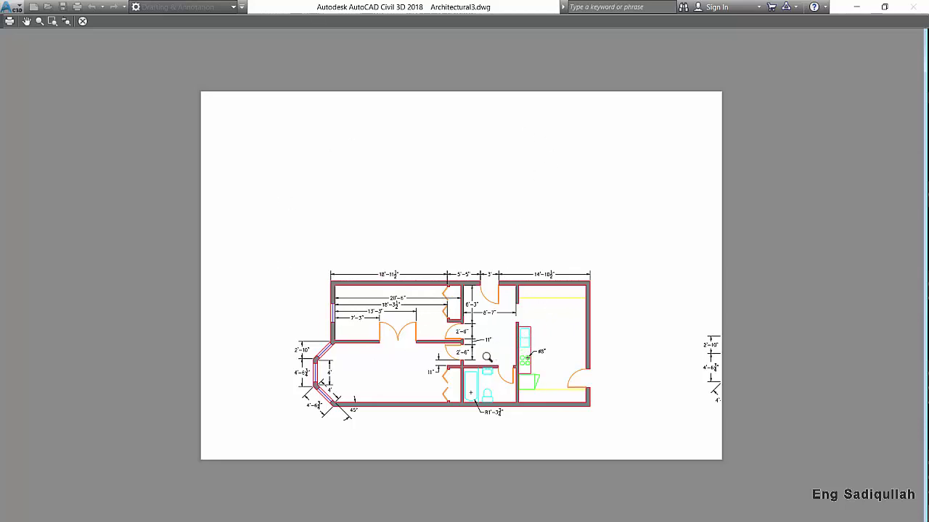
Preview the plot with What to plot set to Extents
left_click(83, 21)
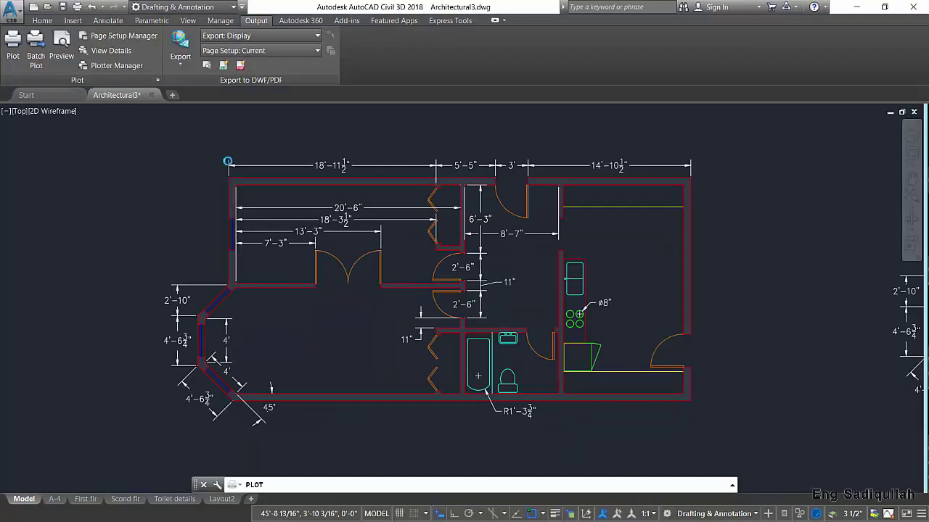
left_click(297, 325)
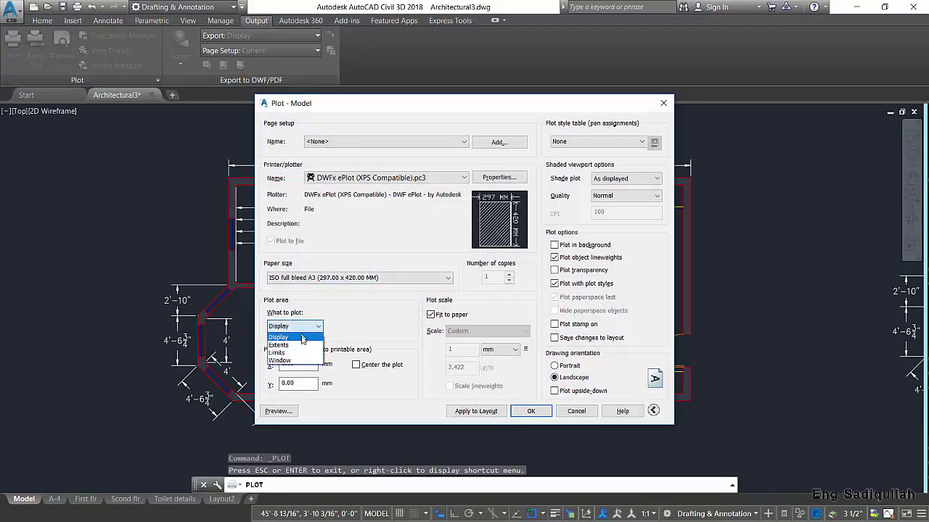
left_click(304, 346)
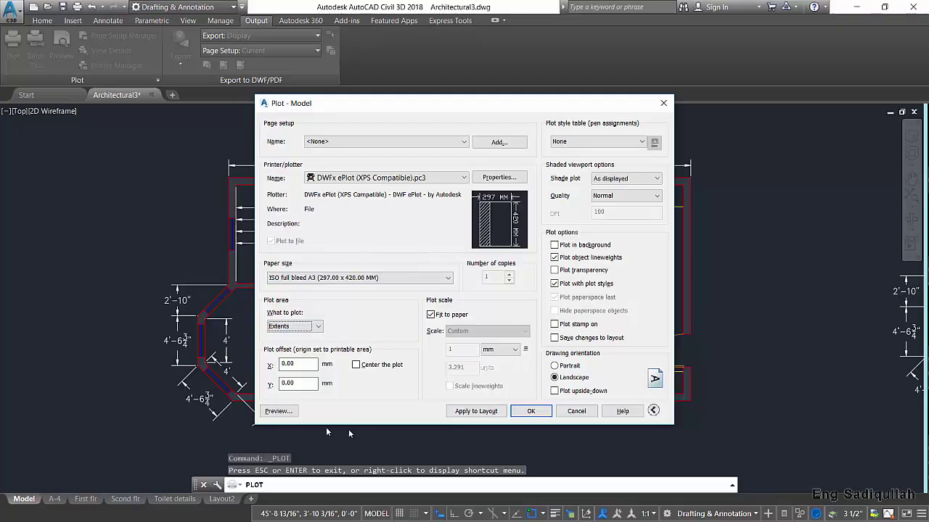
left_click(278, 411)
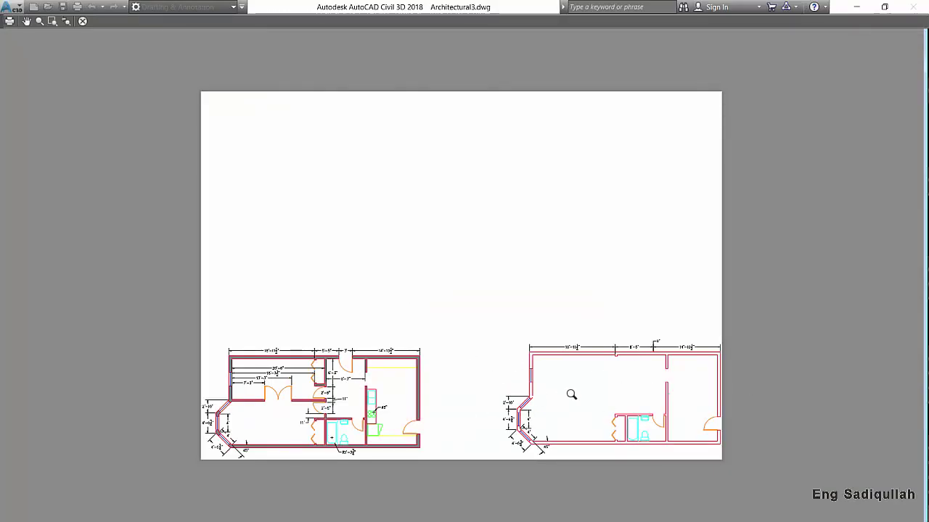
key("Escape")
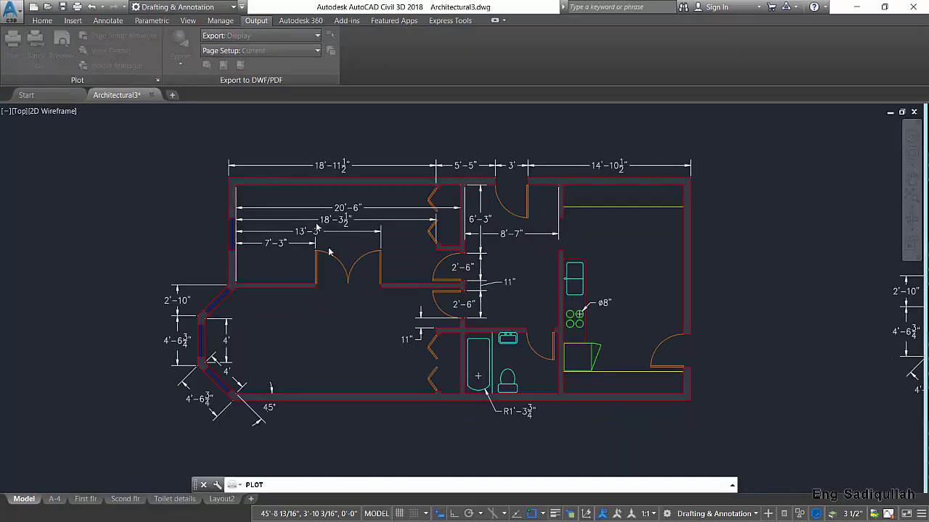
Preview a Limits plot, then switch the plot area to Window
left_click(318, 327)
left_click(305, 354)
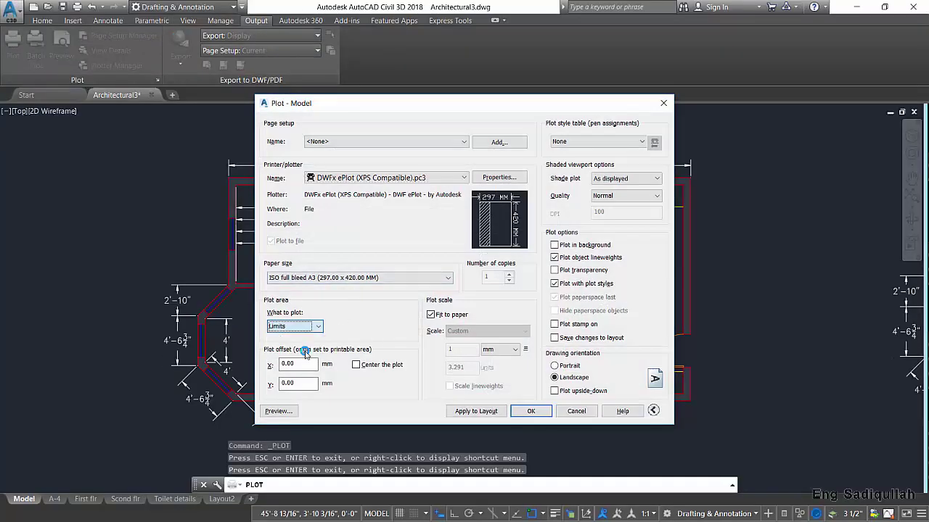
left_click(279, 412)
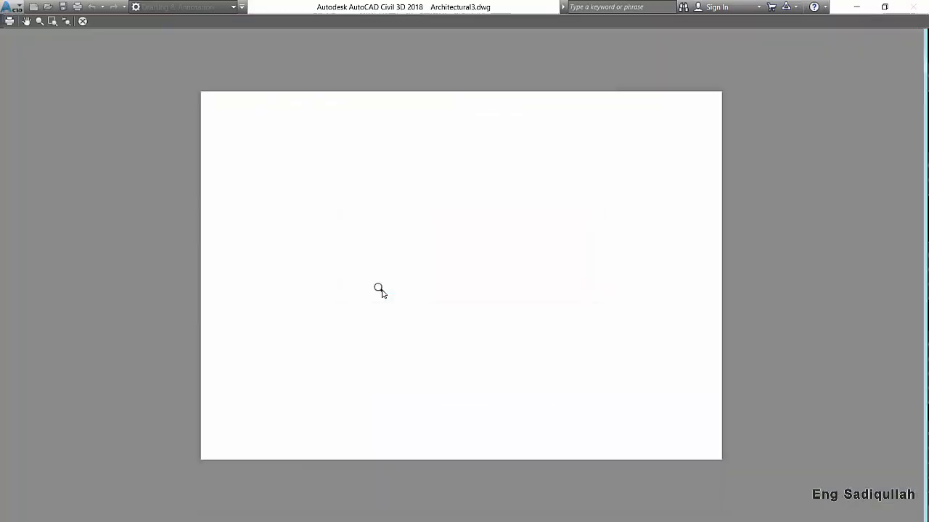
left_click(83, 22)
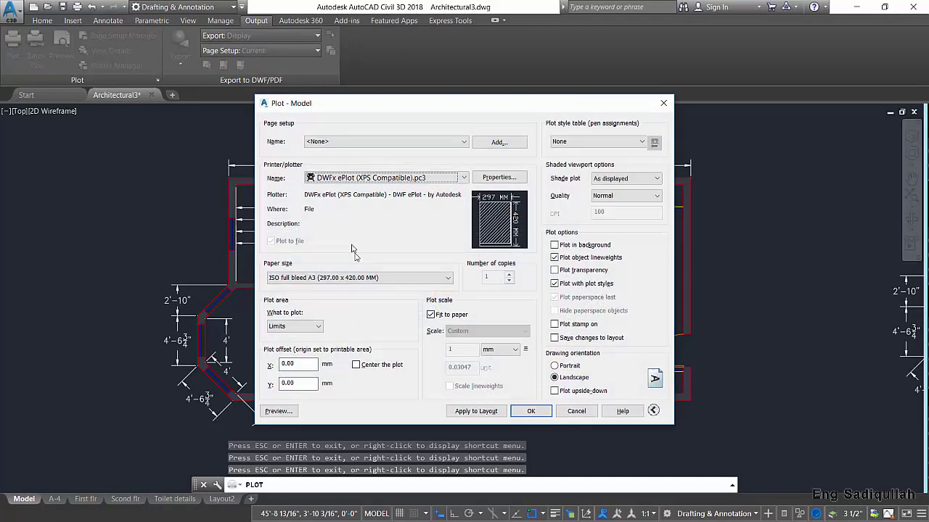
left_click(305, 326)
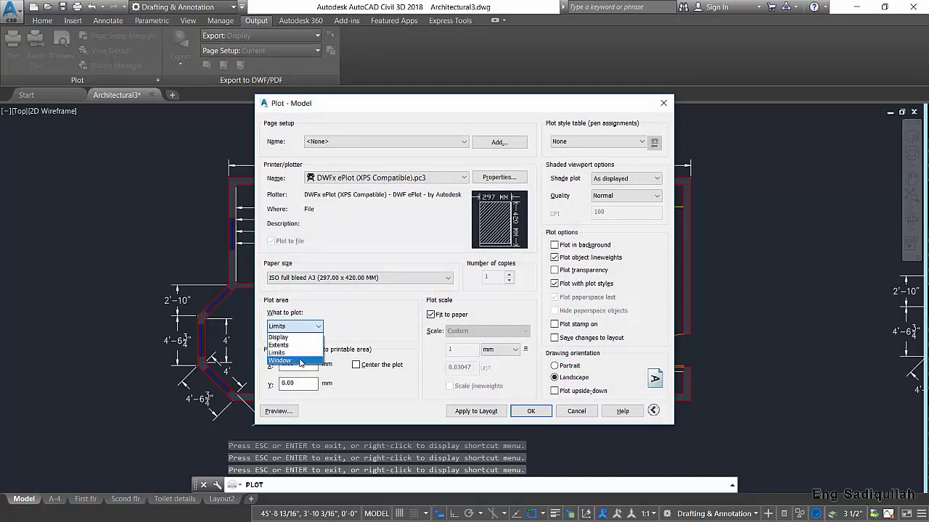
left_click(300, 361)
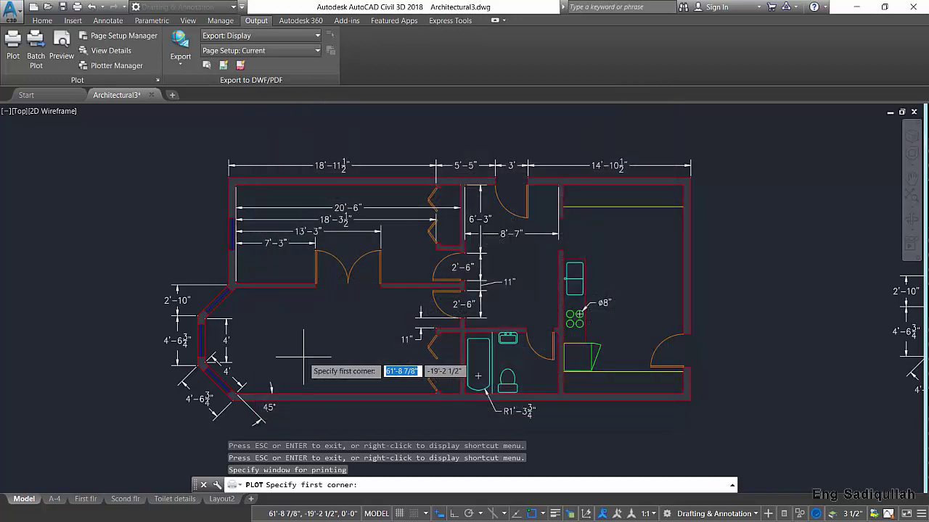
Window the left floor plan with two corner picks and preview it
middle_click_drag(411, 315, 406, 298)
scroll(408, 299, "down", 2)
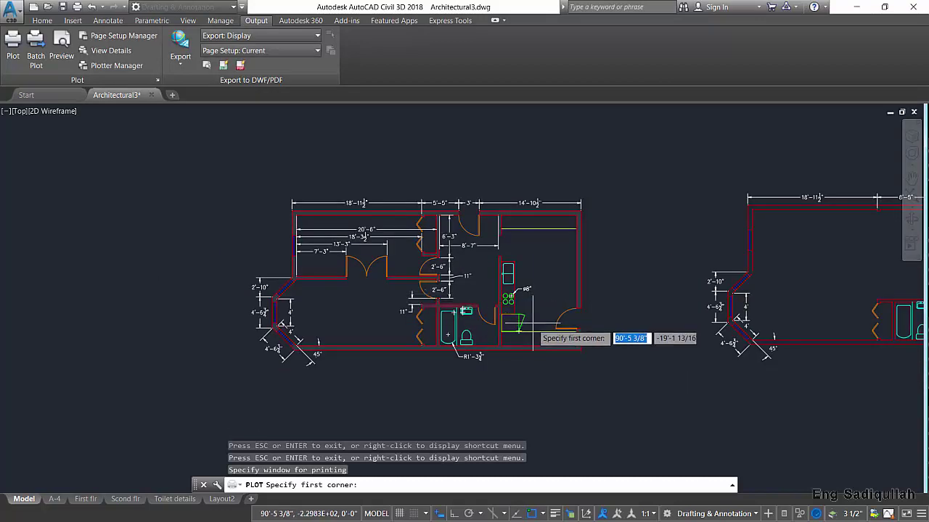
left_click(602, 365)
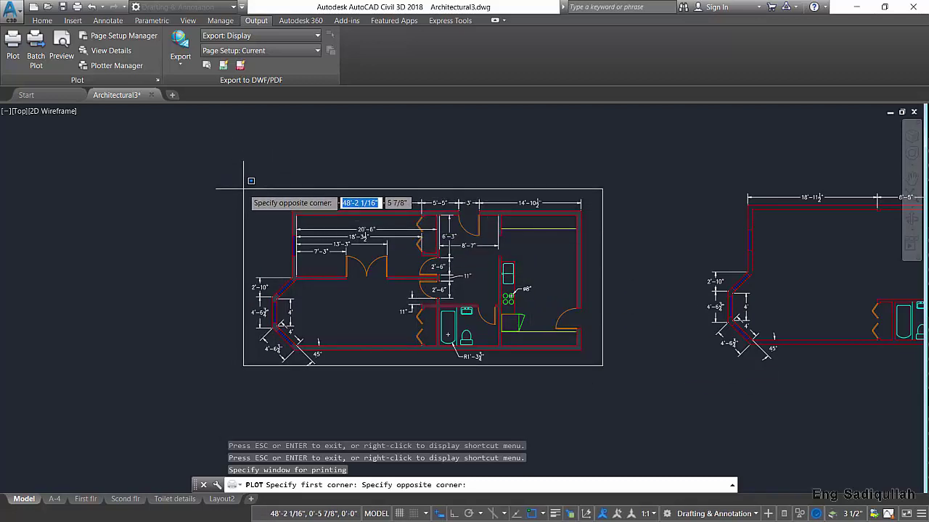
left_click(215, 154)
left_click(280, 412)
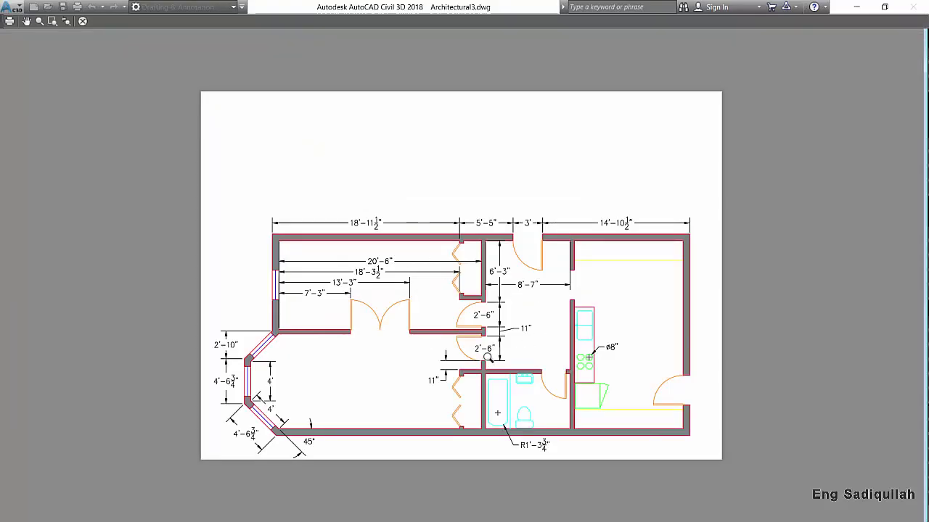
left_click(82, 22)
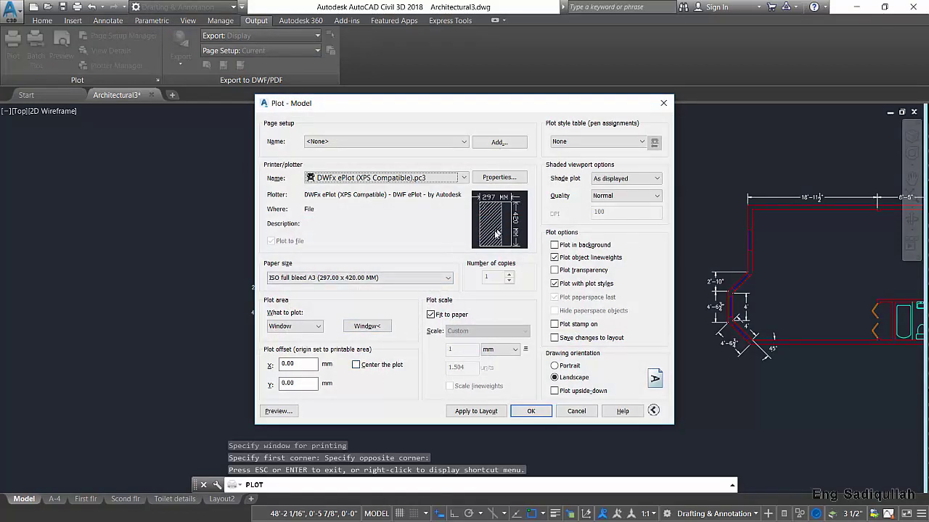
Center the plot on the sheet and preview it again
left_click(377, 366)
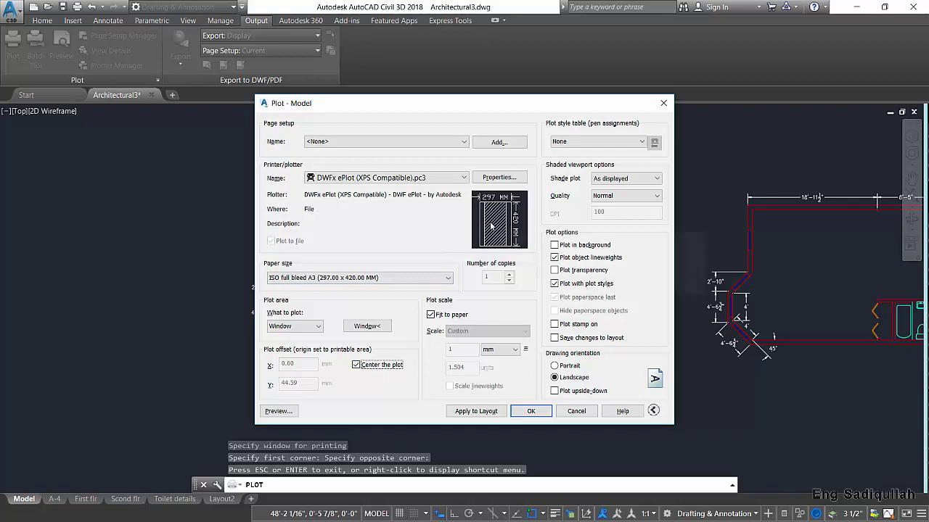
left_click(278, 411)
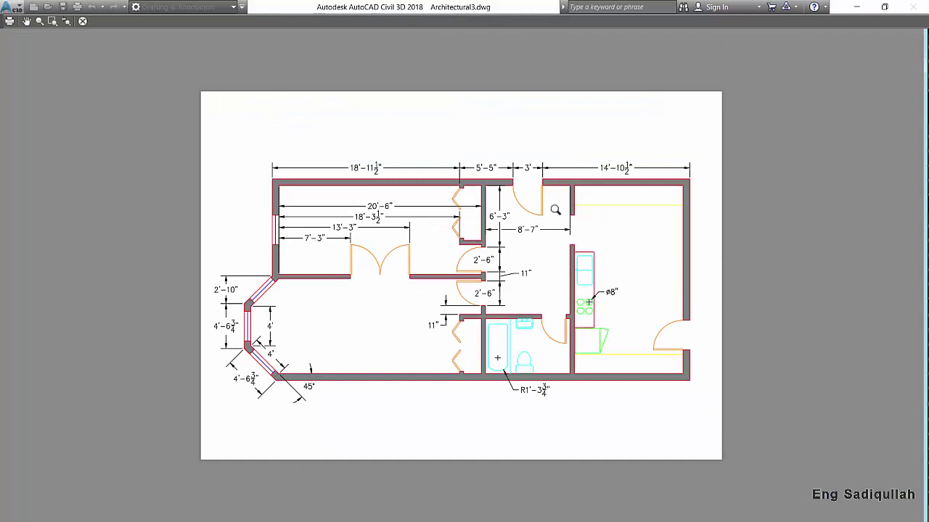
left_click(82, 21)
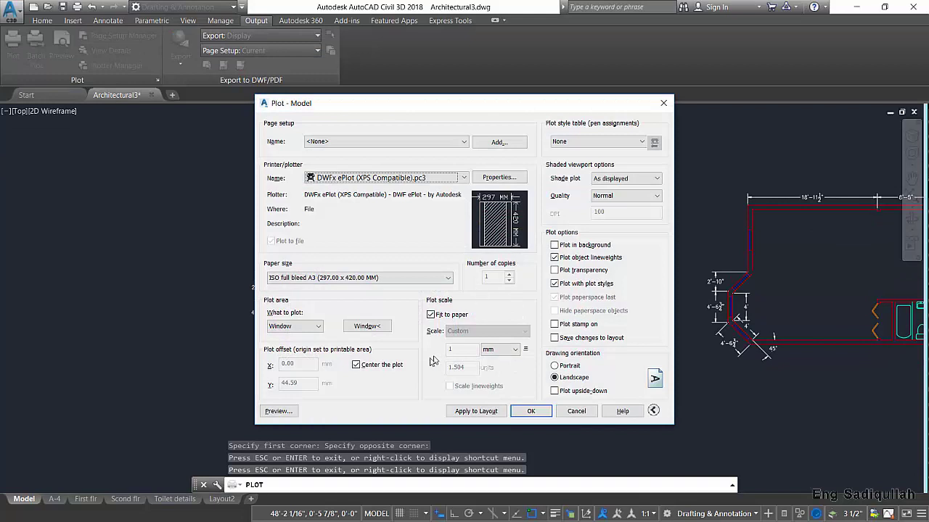
Toggle Fit to paper off and back on, then set the sheet to portrait
left_click(450, 317)
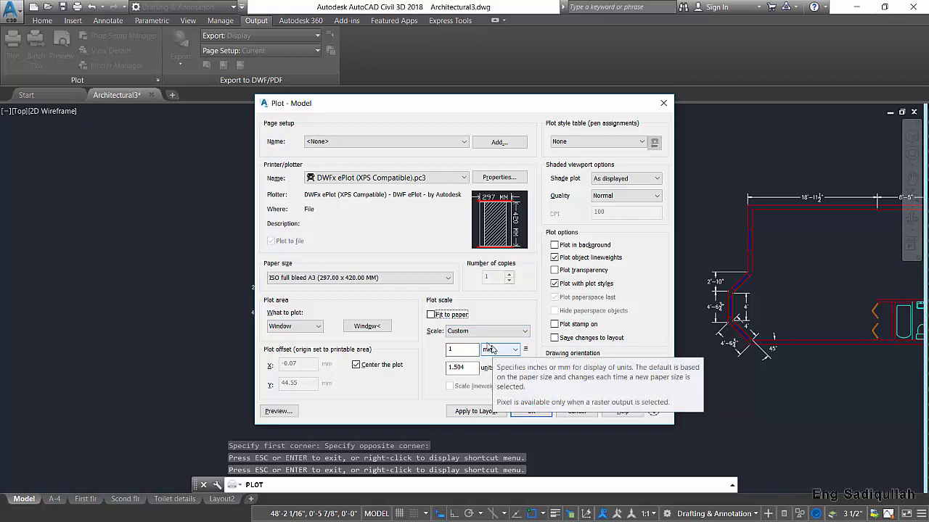
left_click(451, 313)
mouse_move(568, 365)
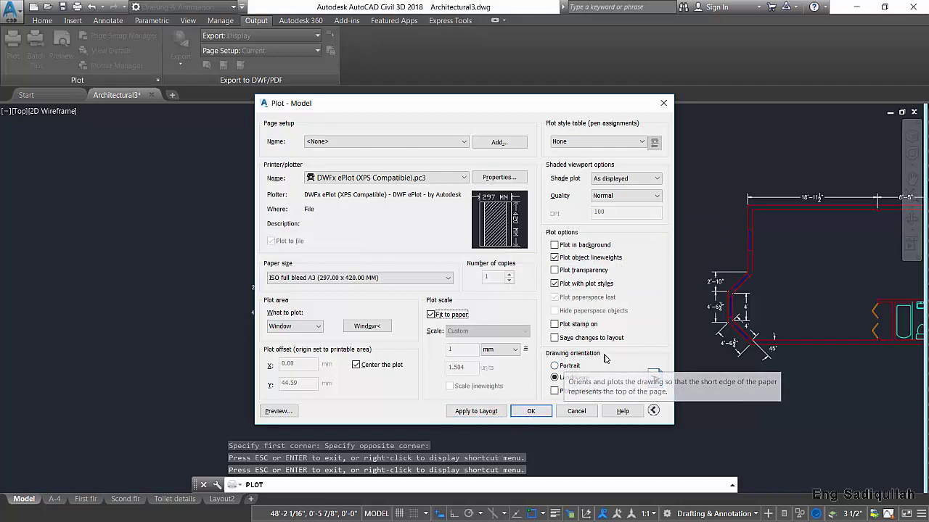
left_click(570, 367)
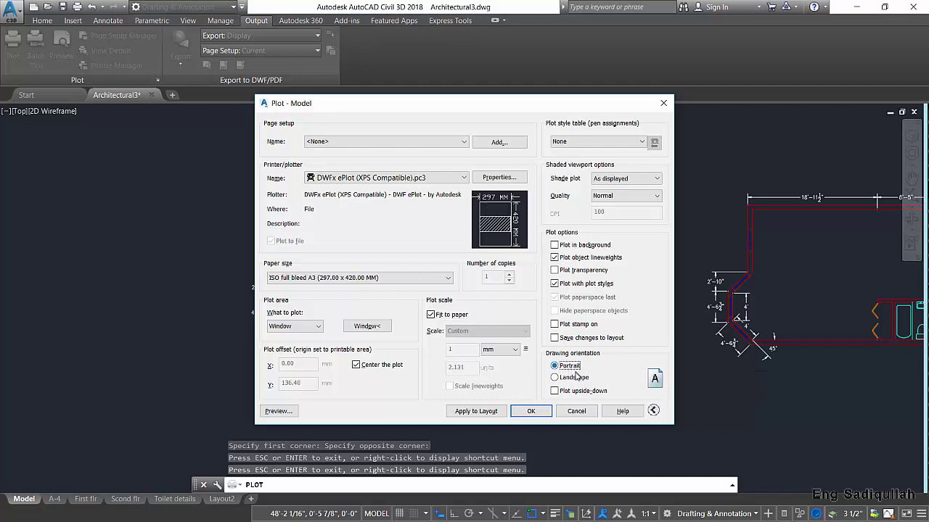
left_click(574, 376)
left_click(573, 368)
left_click(575, 378)
left_click(572, 368)
left_click(571, 379)
left_click(570, 367)
Preview the portrait plot, then switch back to landscape and preview again
left_click(278, 411)
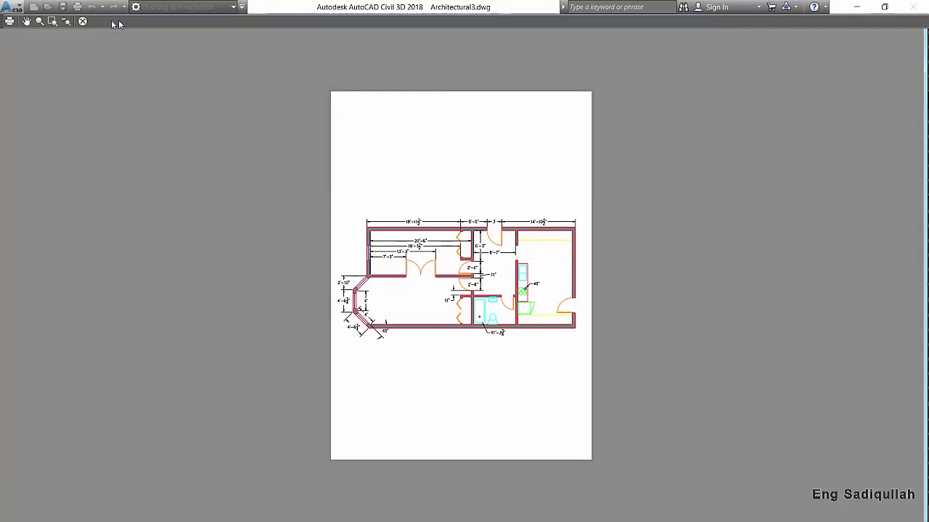
left_click(82, 21)
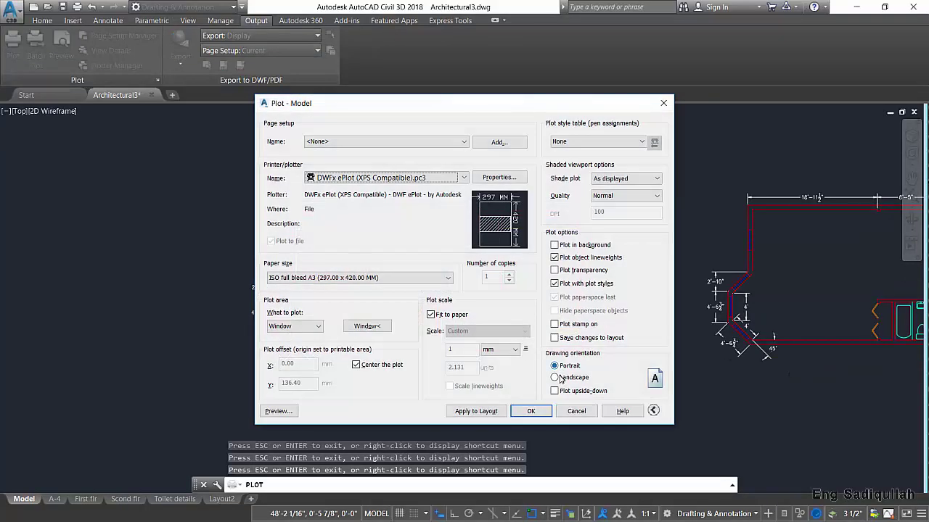
left_click(556, 378)
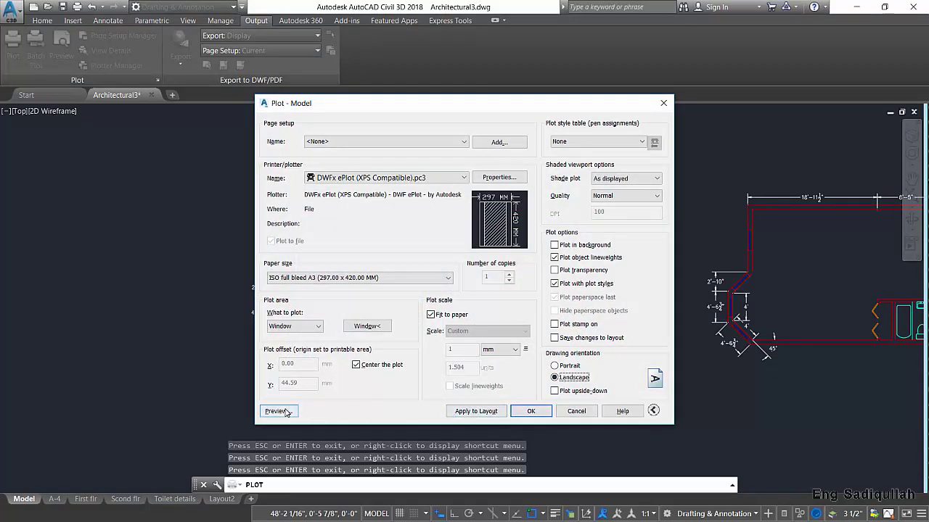
left_click(275, 411)
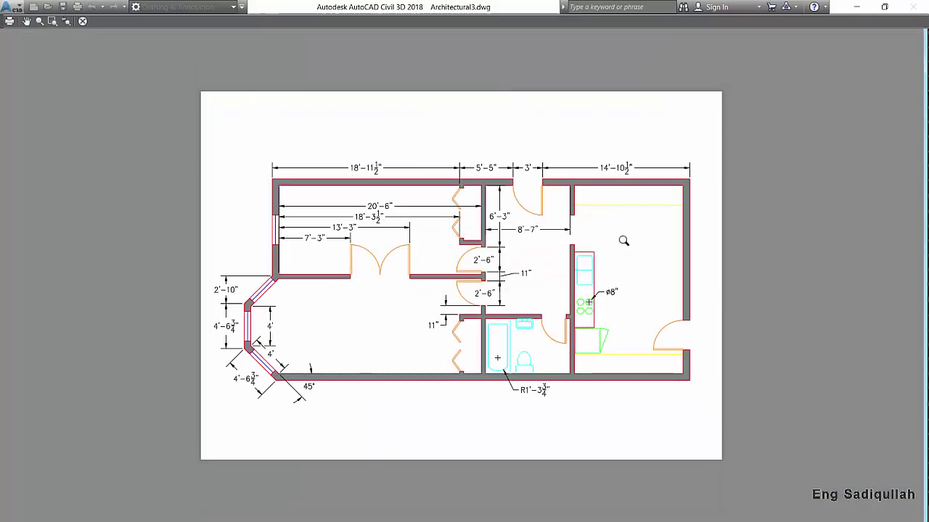
Close the landscape preview, preview the windowed floor plan again, and close it
key("Escape")
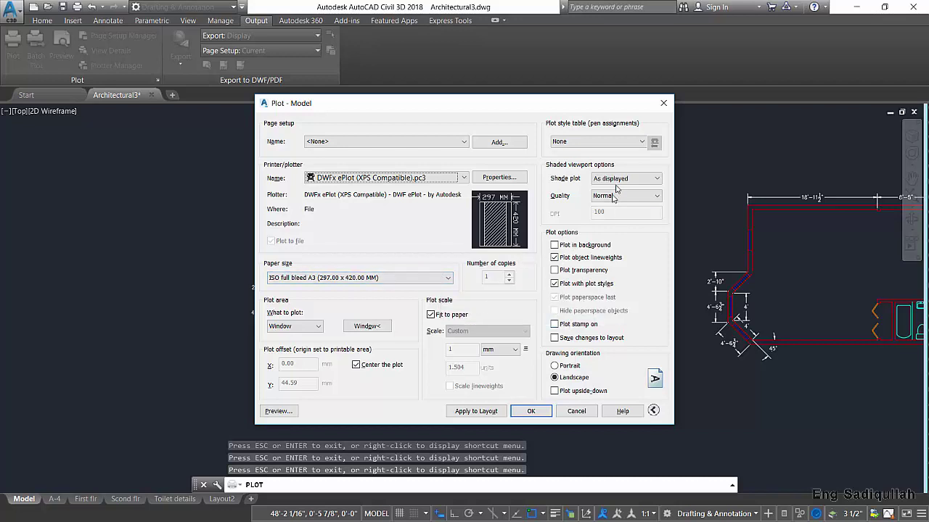
left_click(278, 410)
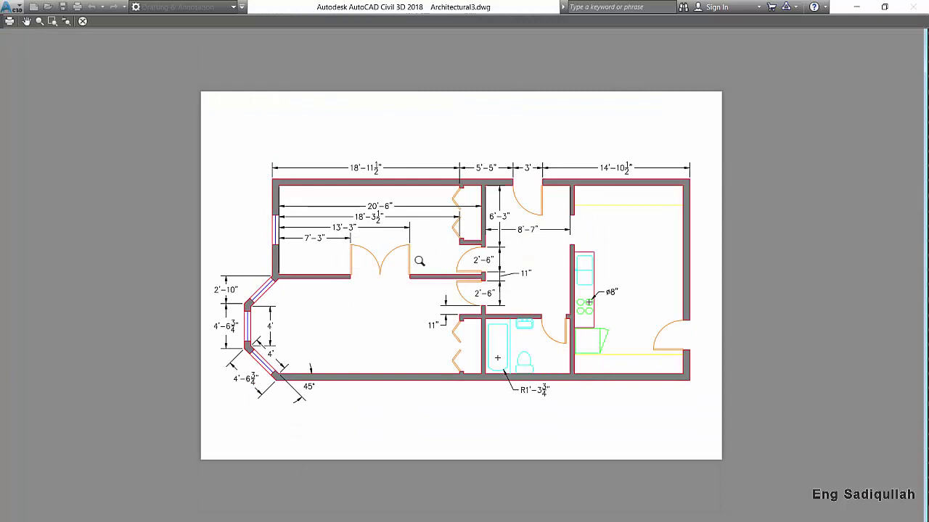
left_click(83, 21)
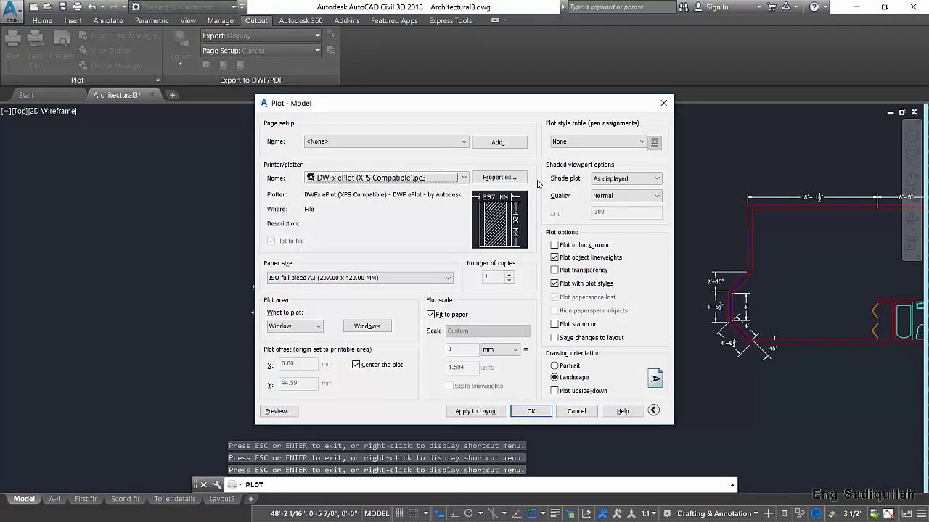
left_click(591, 142)
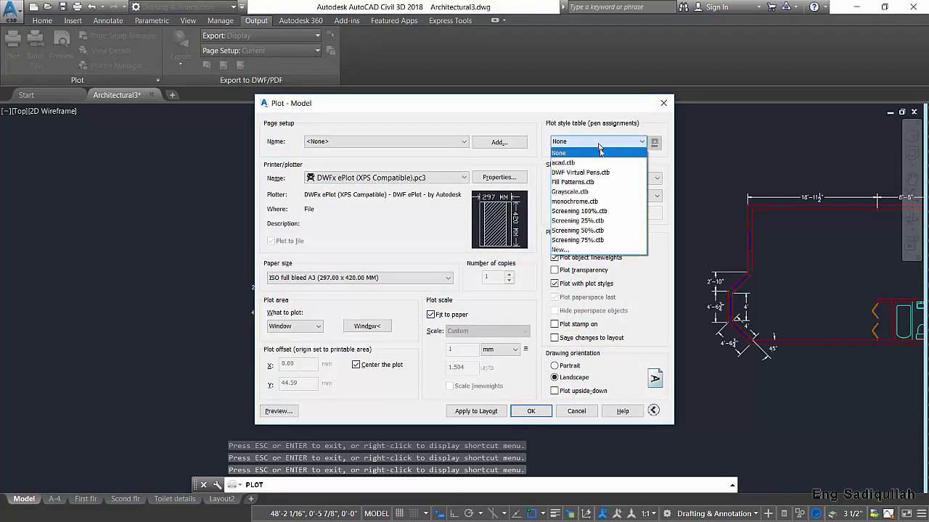
Assign monochrome.ctb to all layouts and preview the floor plan in black and white
left_click(593, 202)
left_click(468, 294)
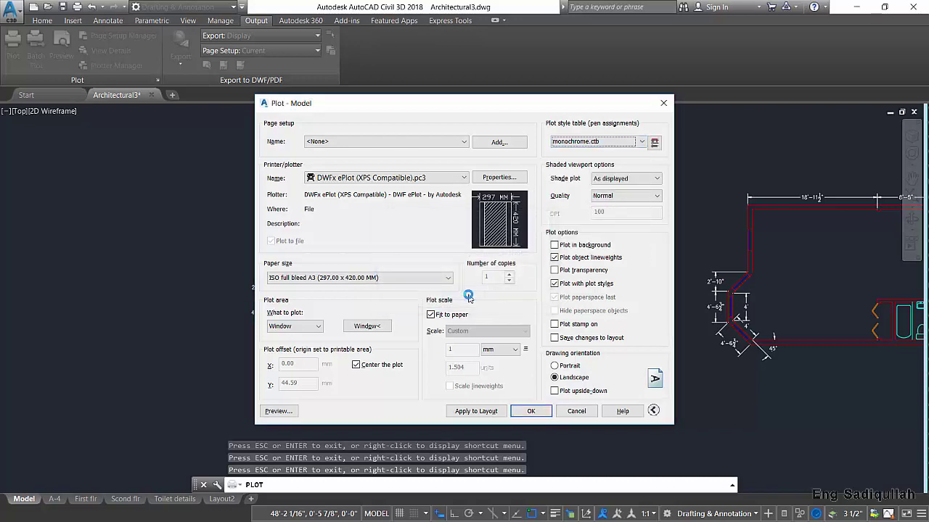
left_click(279, 412)
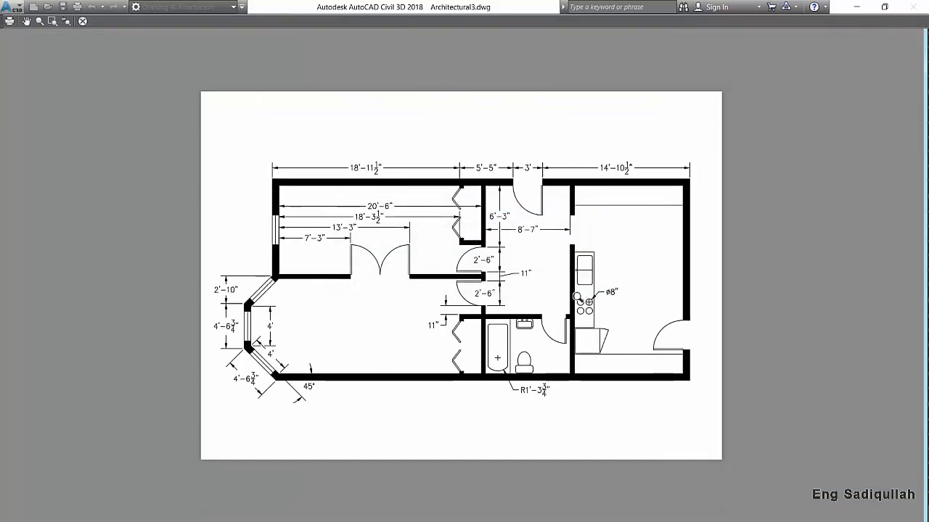
left_click_drag(515, 275, 525, 69)
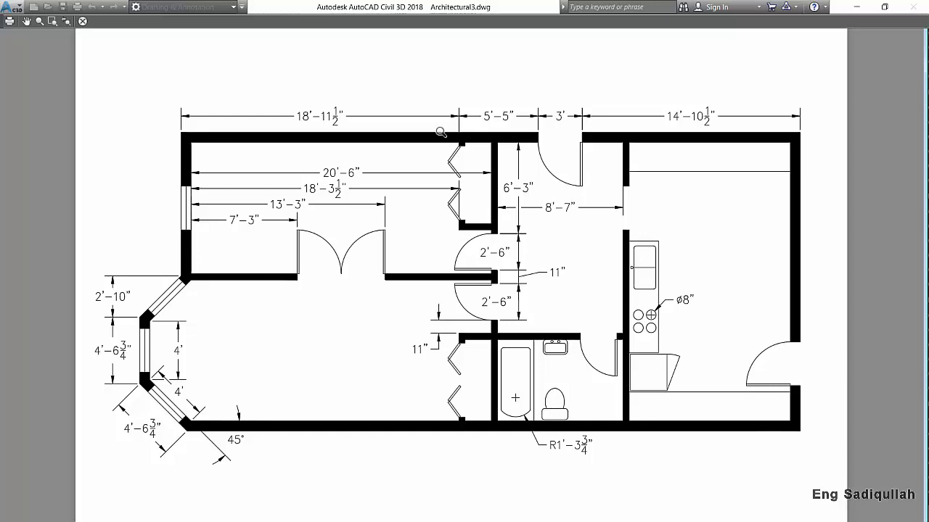
left_click(82, 21)
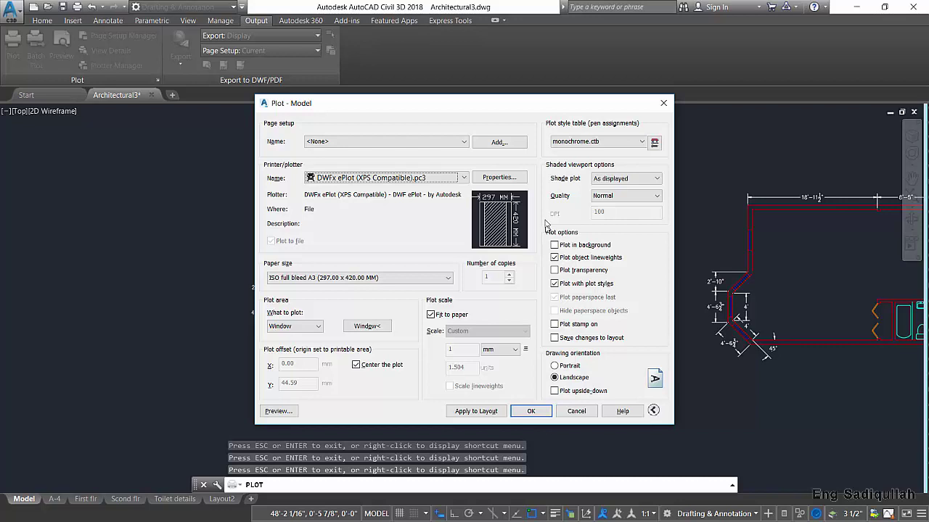
Leave the plot quality at Normal and close the Plot - Model dialog with OK
left_click(625, 197)
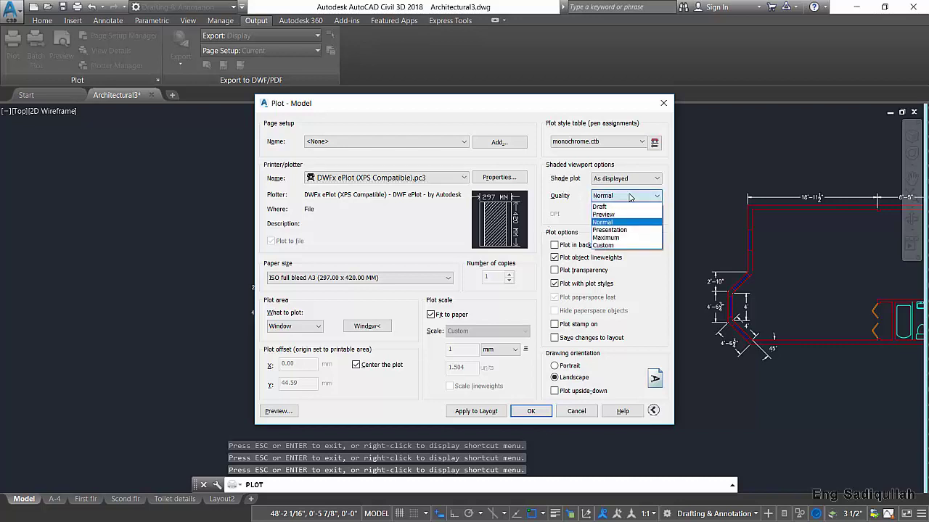
left_click(630, 197)
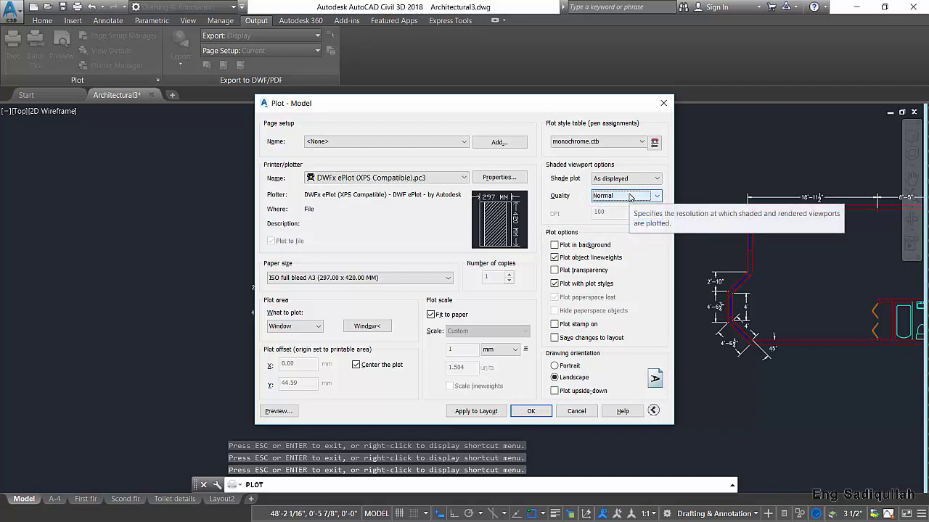
left_click(630, 197)
left_click(630, 197)
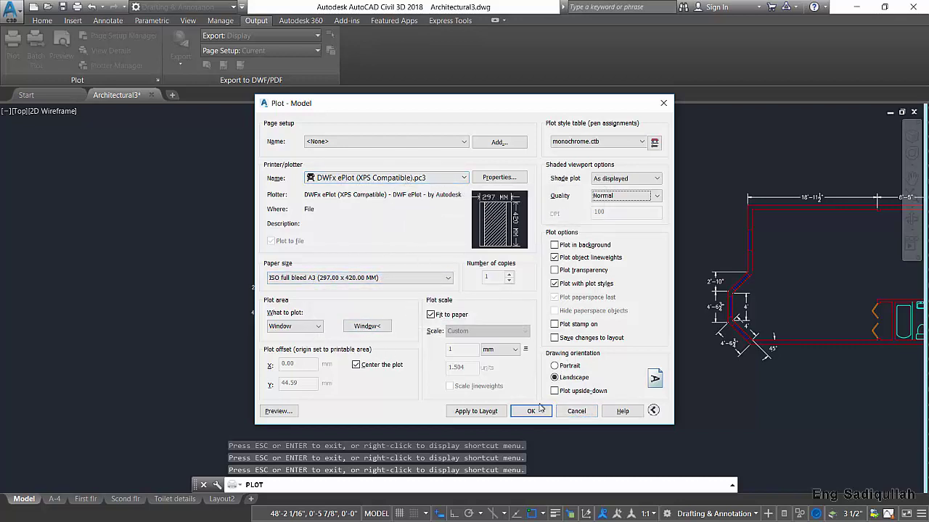
left_click(584, 412)
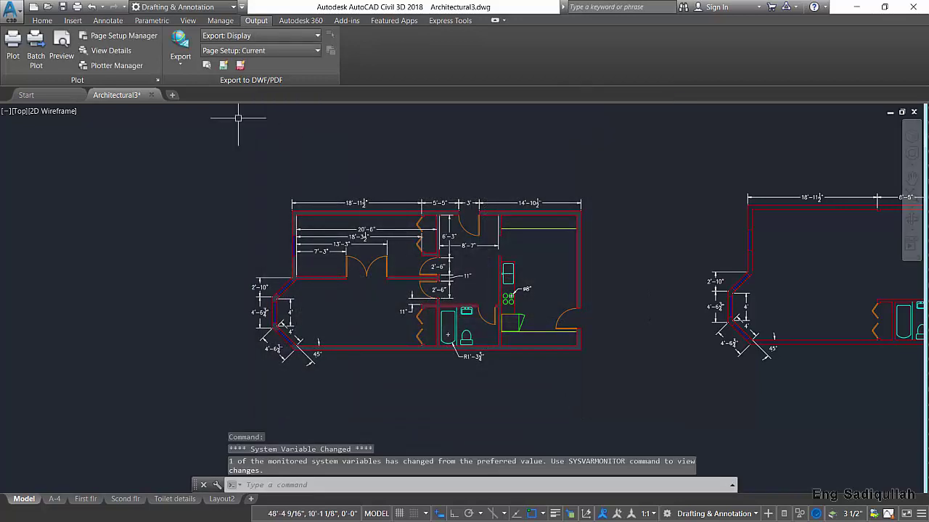
Start a new plot and choose DWFx ePlot (XPS Compatible).pc3 as the plotter
left_click(78, 5)
left_click(452, 294)
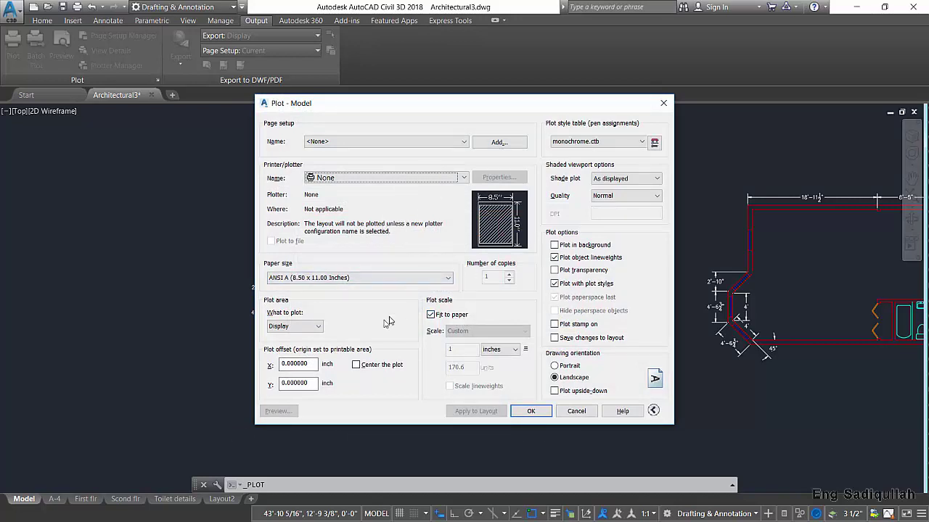
left_click(362, 180)
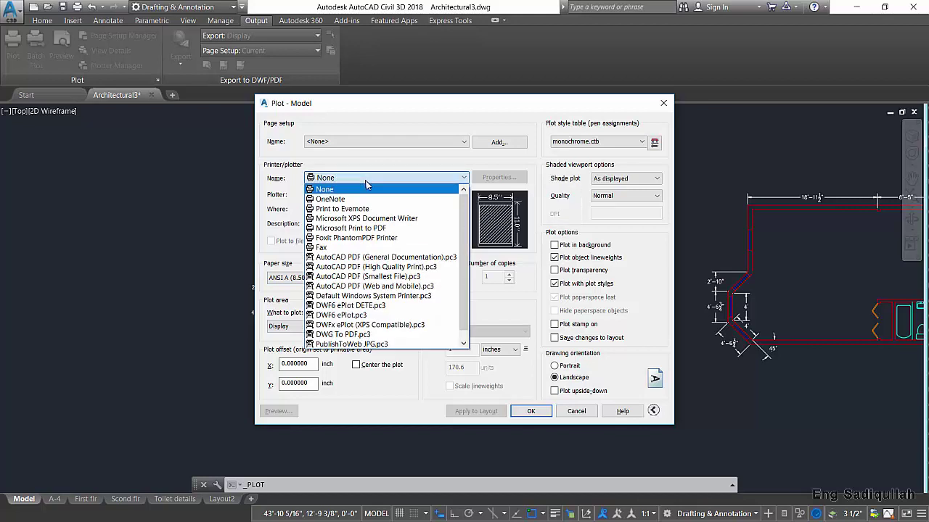
left_click(371, 324)
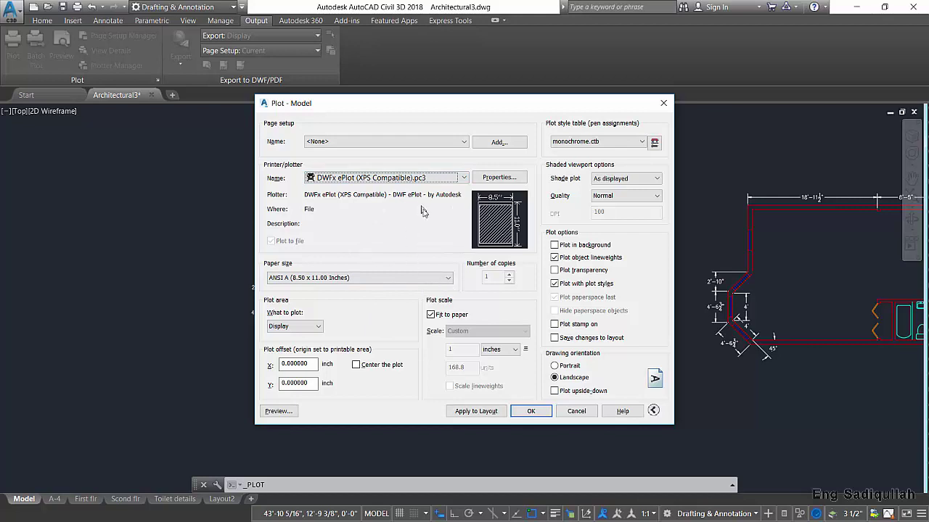
Center the plot, set What to plot to Window, and pick the first corner
left_click(356, 365)
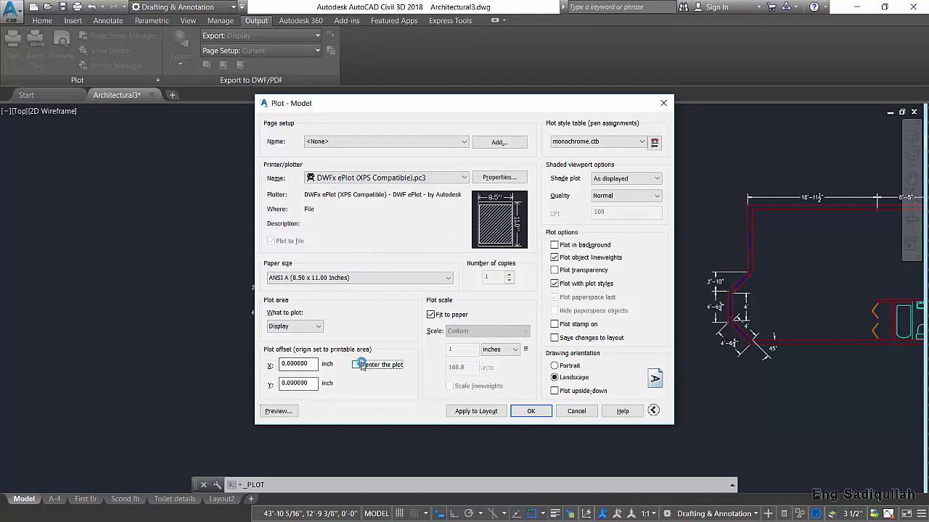
left_click(304, 327)
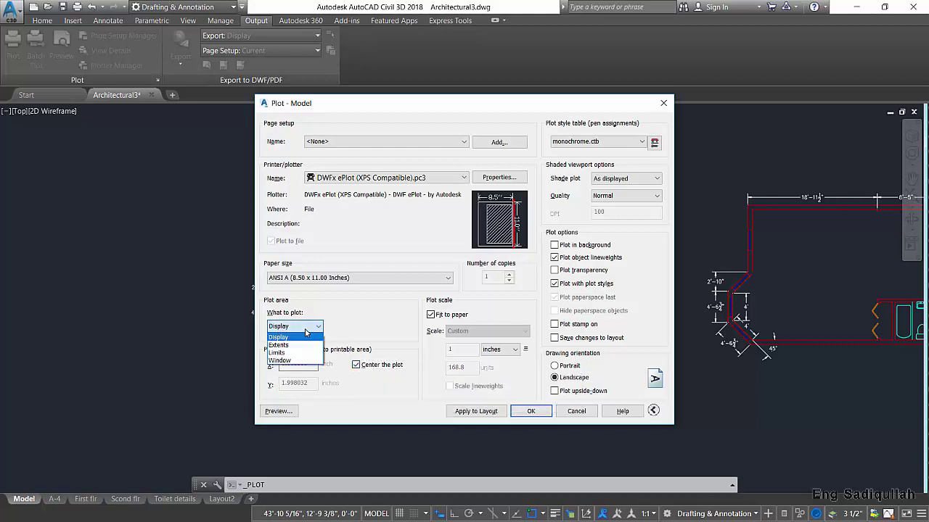
left_click(306, 361)
left_click(598, 364)
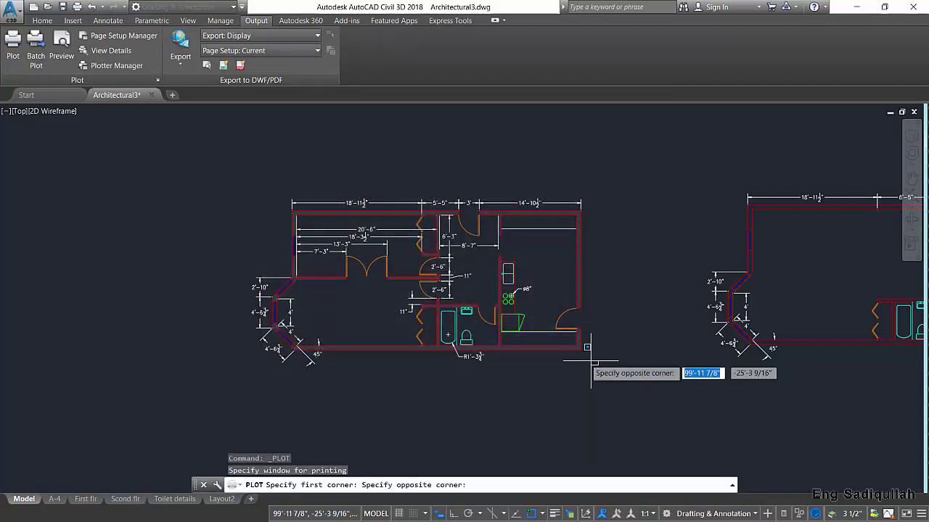
Finish the window around the left floor plan, apply it to the layout, and preview the single-sheet plot
left_click(248, 193)
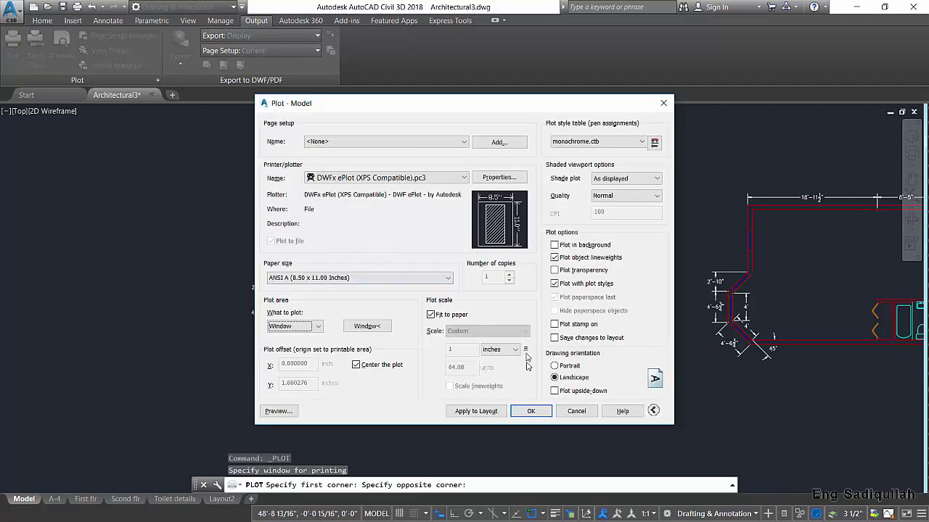
left_click(476, 414)
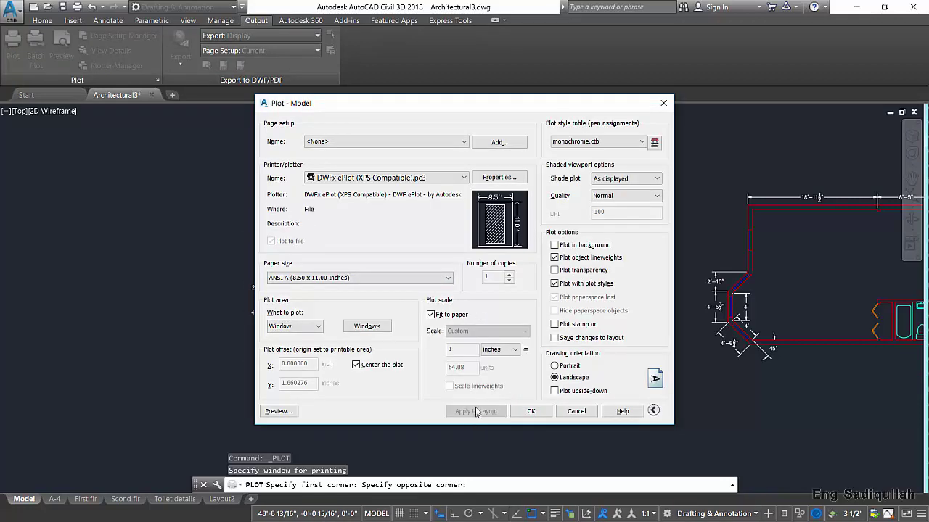
left_click(576, 411)
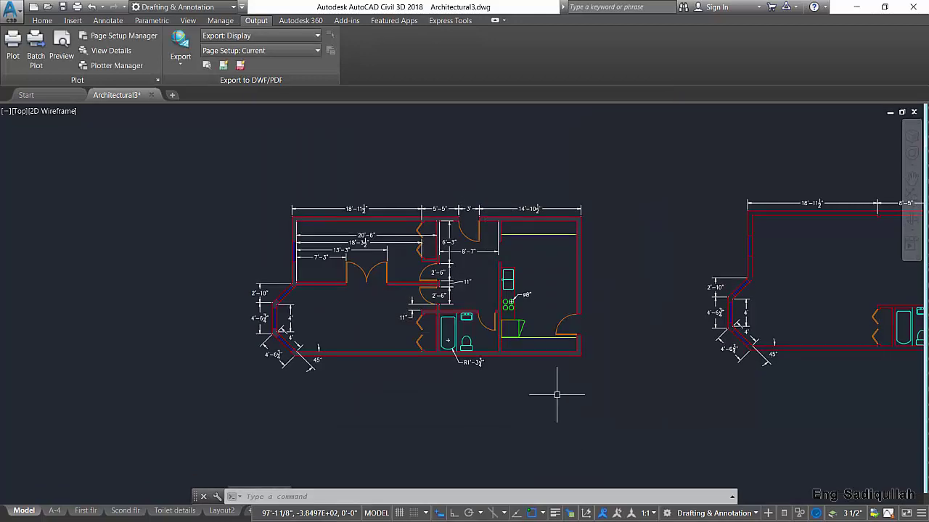
left_click(76, 6)
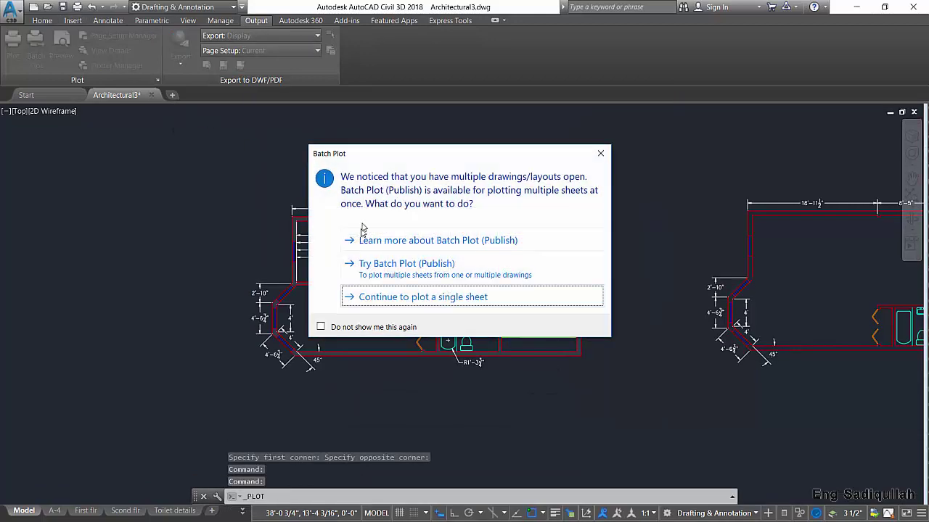
left_click(401, 300)
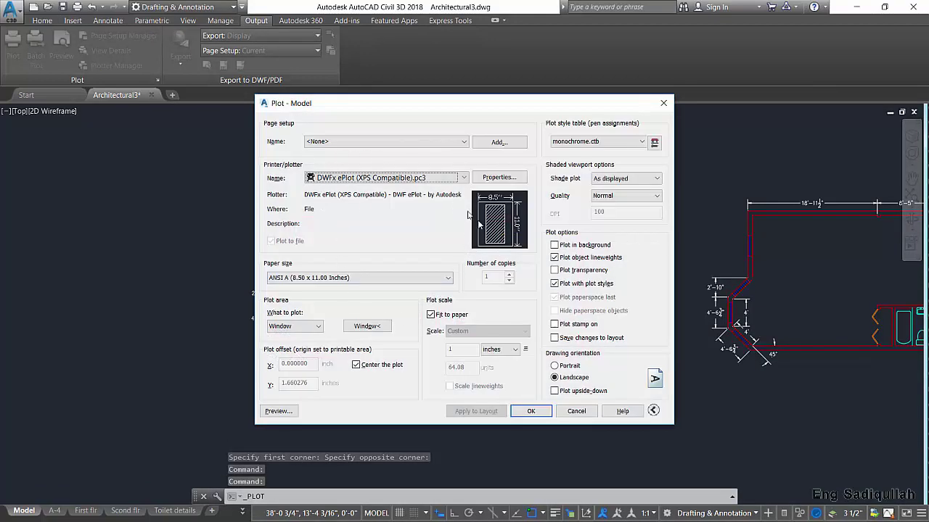
mouse_move(421, 231)
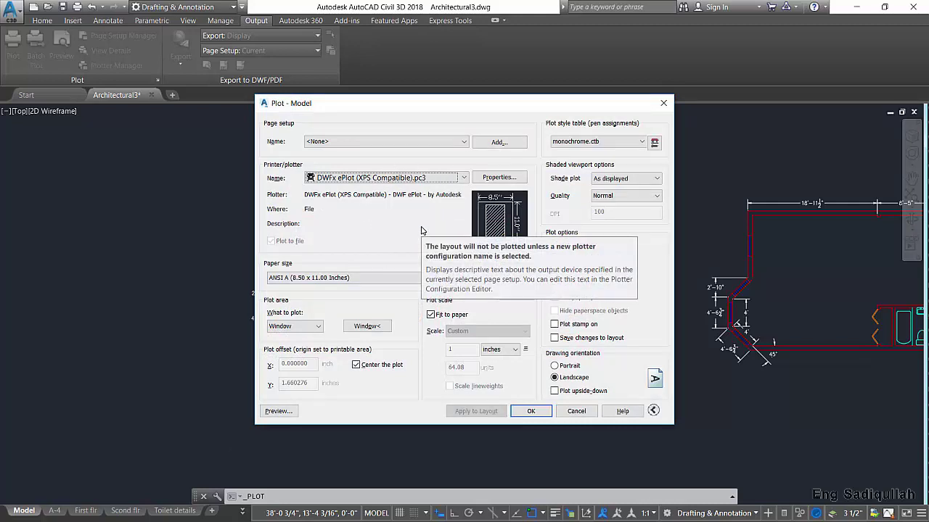
left_click(279, 411)
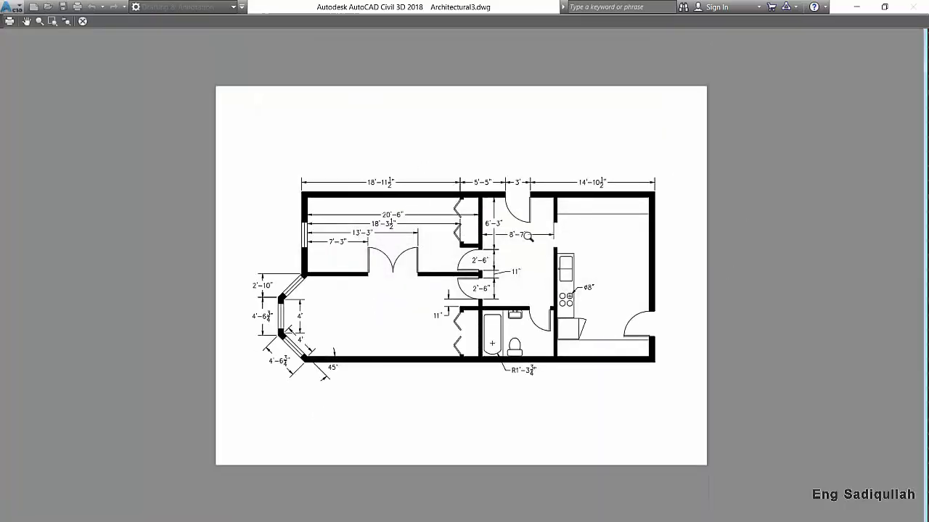
Plot to file as Architectural3-Model.dwfx in the 01_Introduction folder on DATA (D:)
left_click(82, 21)
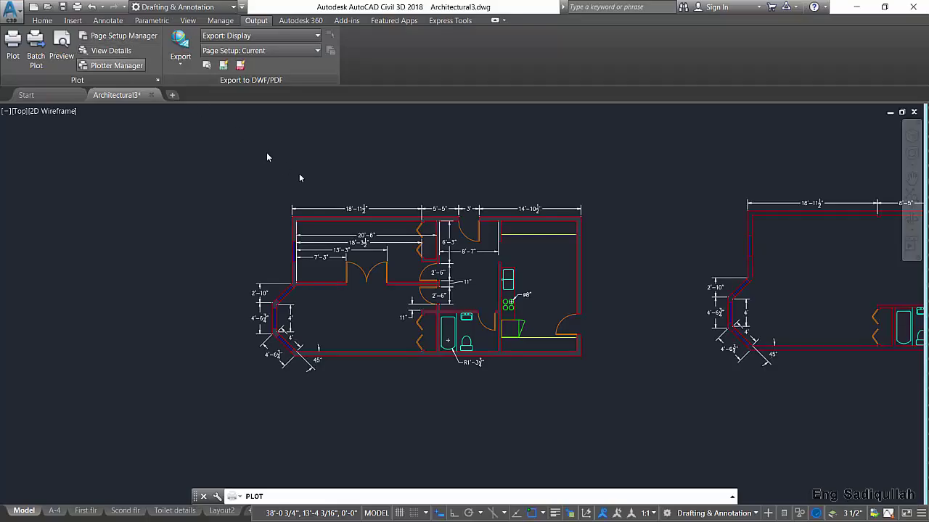
left_click(532, 412)
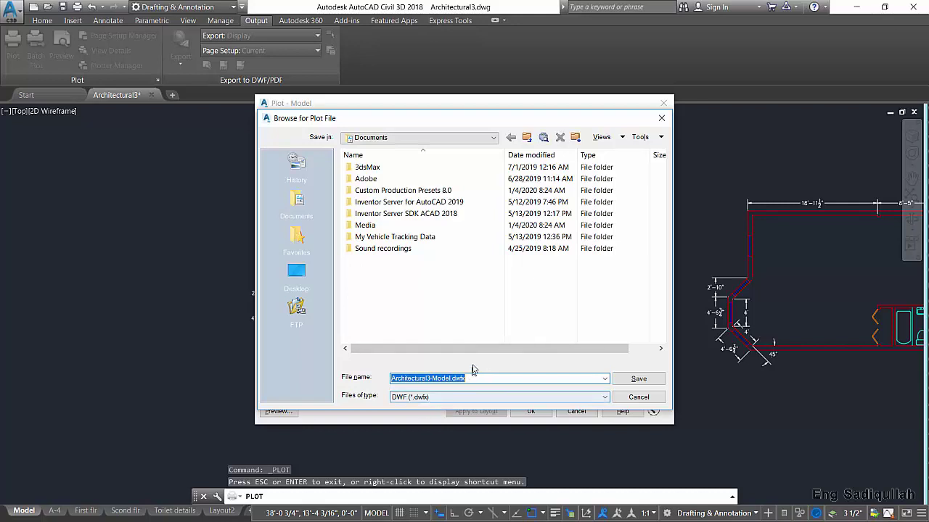
left_click(481, 376)
left_click(296, 271)
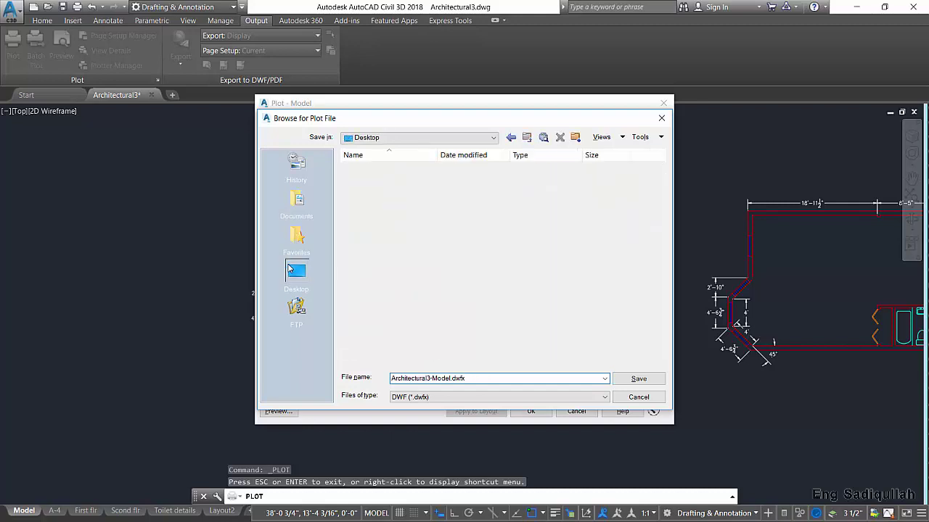
left_click(384, 137)
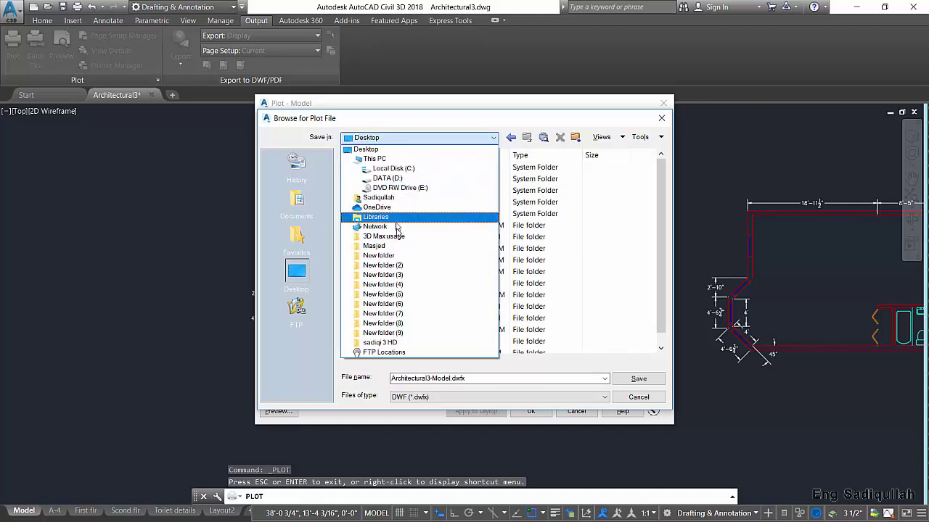
left_click(388, 177)
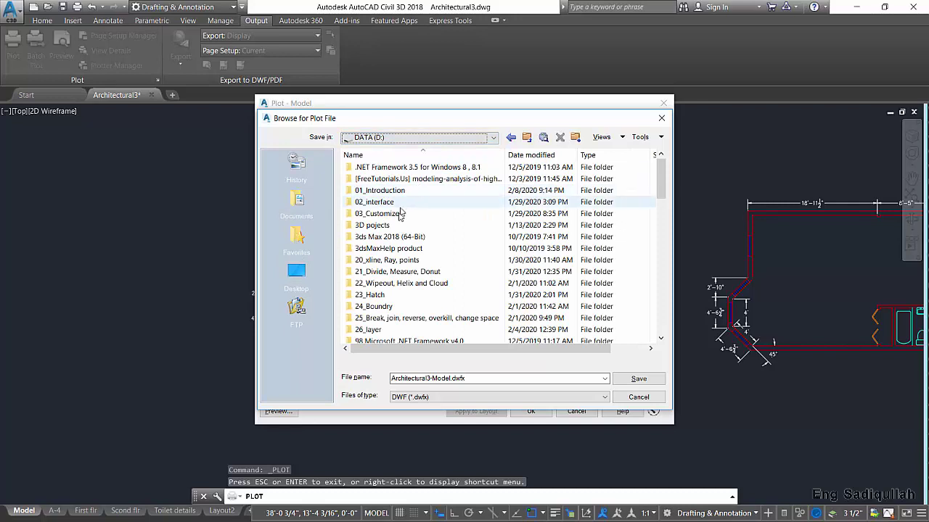
double_click(397, 193)
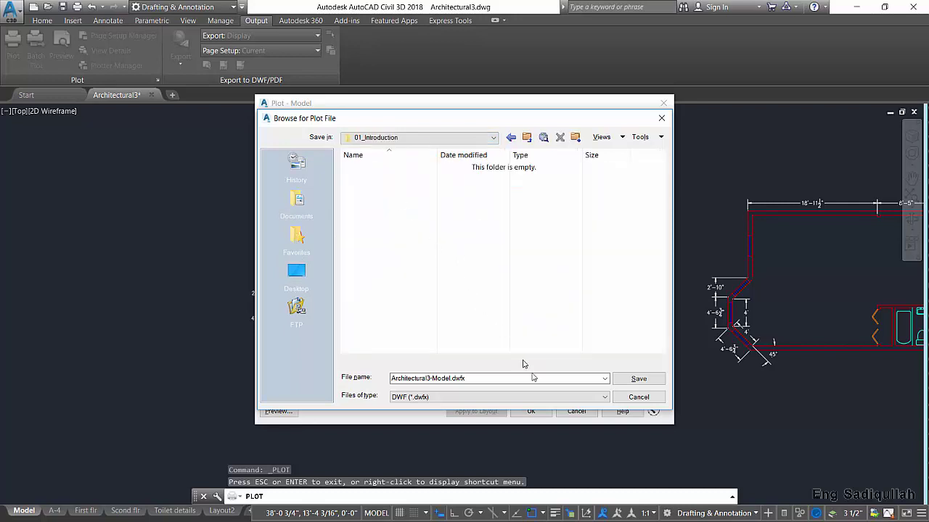
left_click(637, 380)
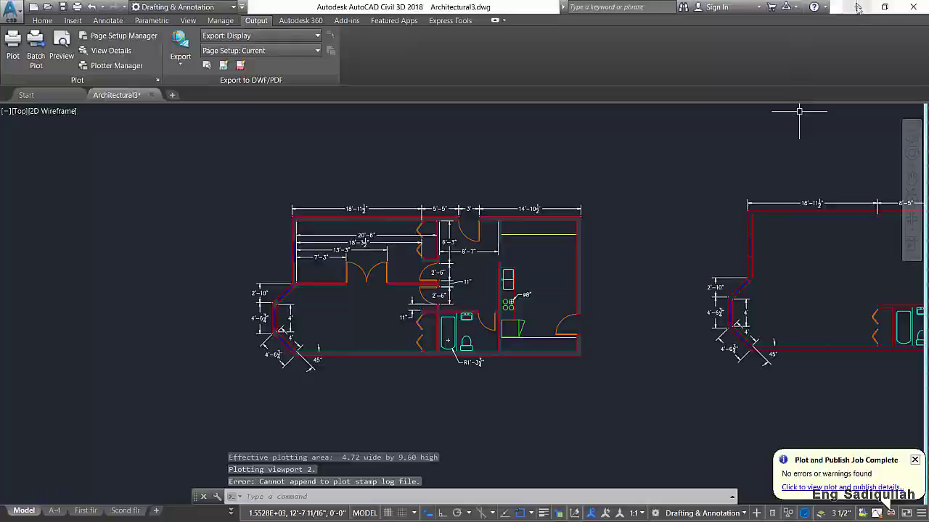
mouse_move(209, 78)
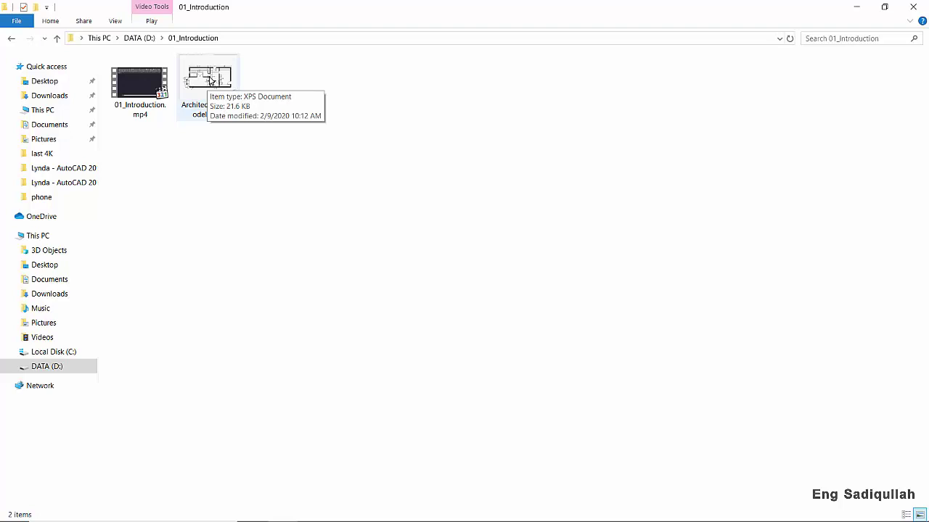
Open Architectural3-Model.dwfx from File Explorer in XPS Viewer
left_click(210, 80)
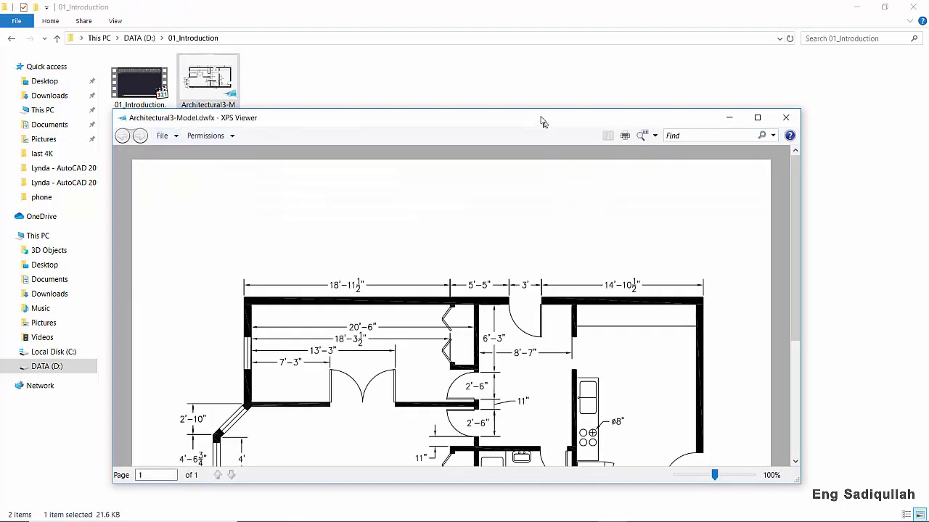
Maximize XPS Viewer, zoom to 300–400% to inspect the floor plan, then reset to 100%
left_click_drag(540, 119, 534, 5)
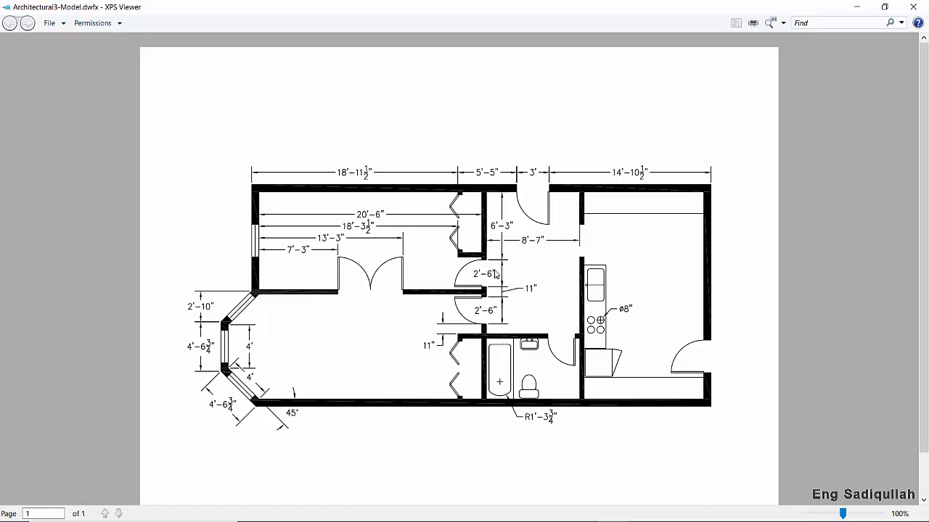
mouse_move(842, 514)
left_mouse_down()
mouse_move(880, 515)
mouse_move(834, 514)
left_mouse_up()
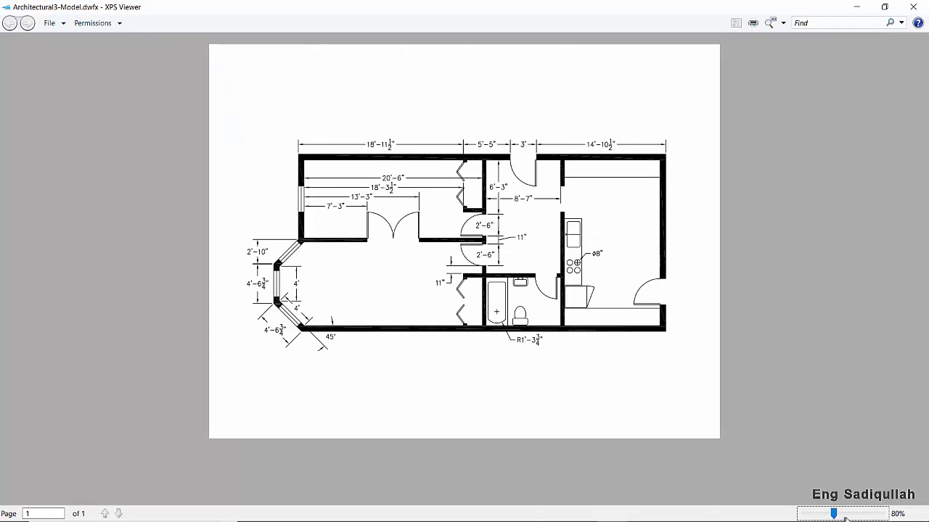
left_click(844, 514)
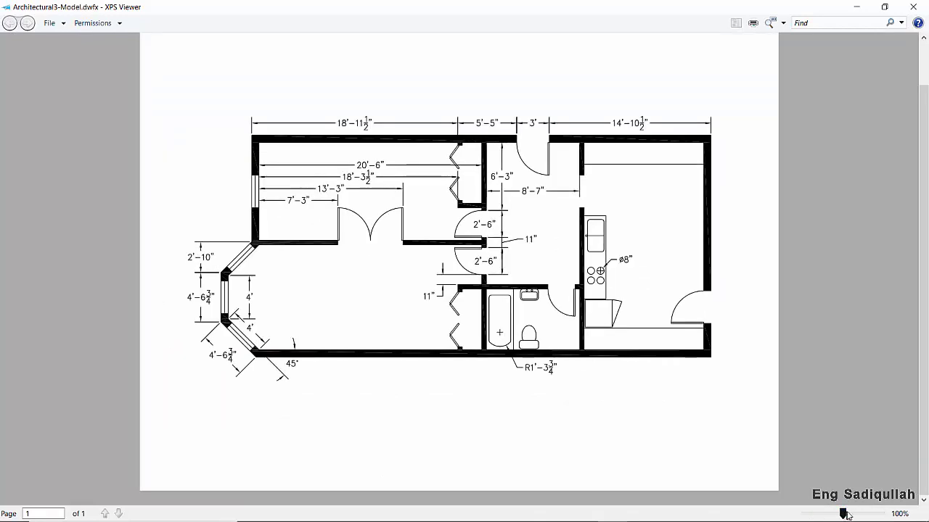
left_click_drag(843, 514, 867, 515)
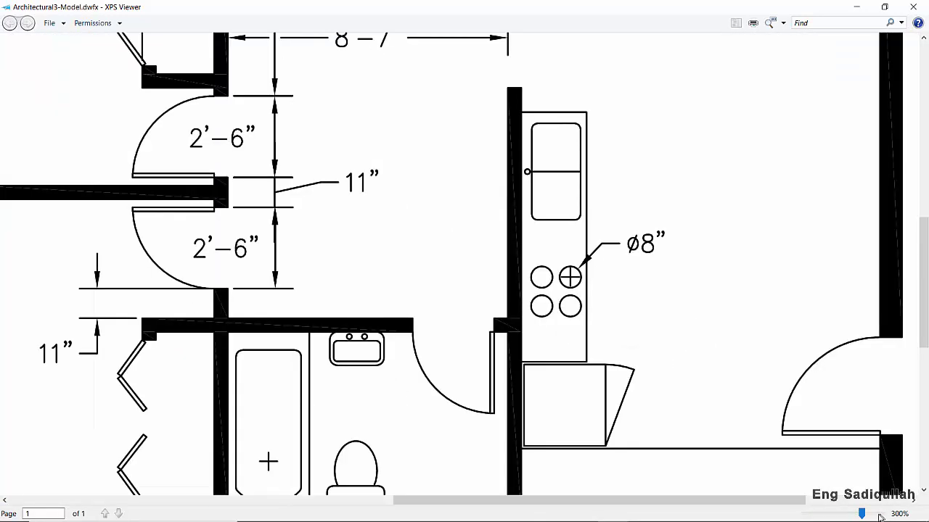
left_click(880, 516)
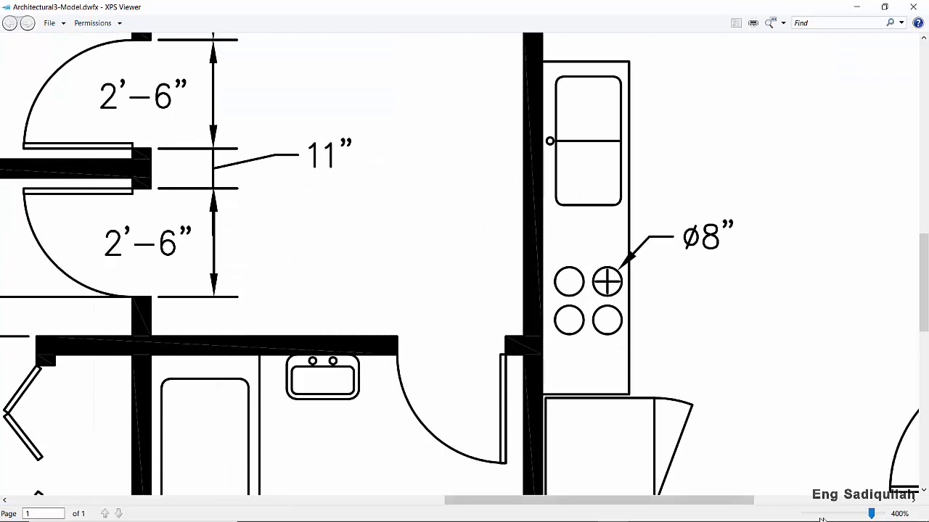
left_click(821, 518)
left_click(846, 515)
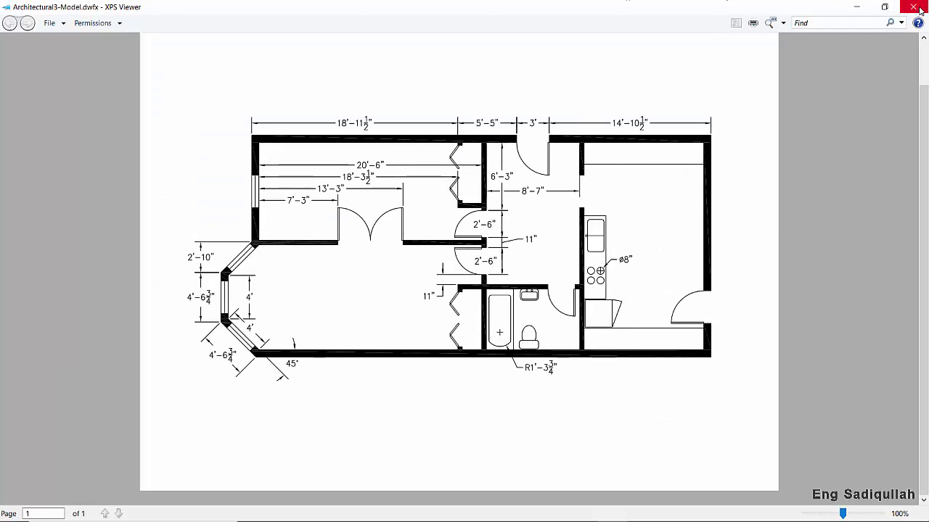
Close XPS Viewer and bring the AutoCAD drawing back from the taskbar
left_click(916, 9)
mouse_move(49, 217)
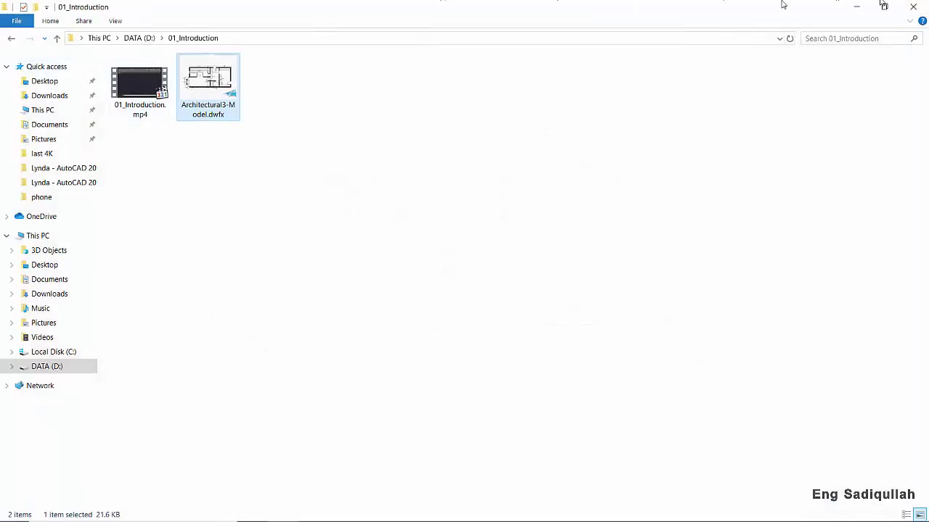
key("super+d")
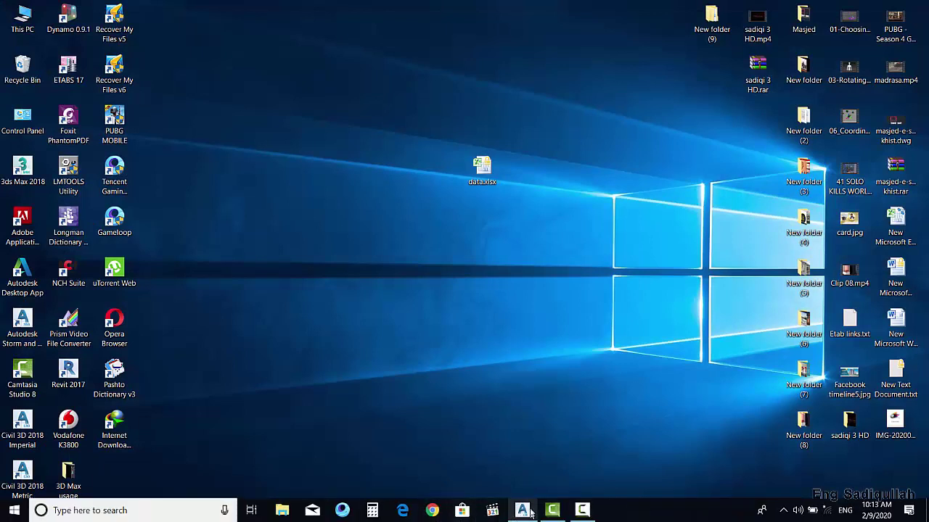
left_click(521, 510)
scroll(399, 218, "up", 2)
scroll(399, 212, "down", 1)
middle_click_drag(399, 213, 398, 215)
Plot a single sheet with DWG To PDF.pc3, preview it, and proceed to saving the file
left_click(78, 7)
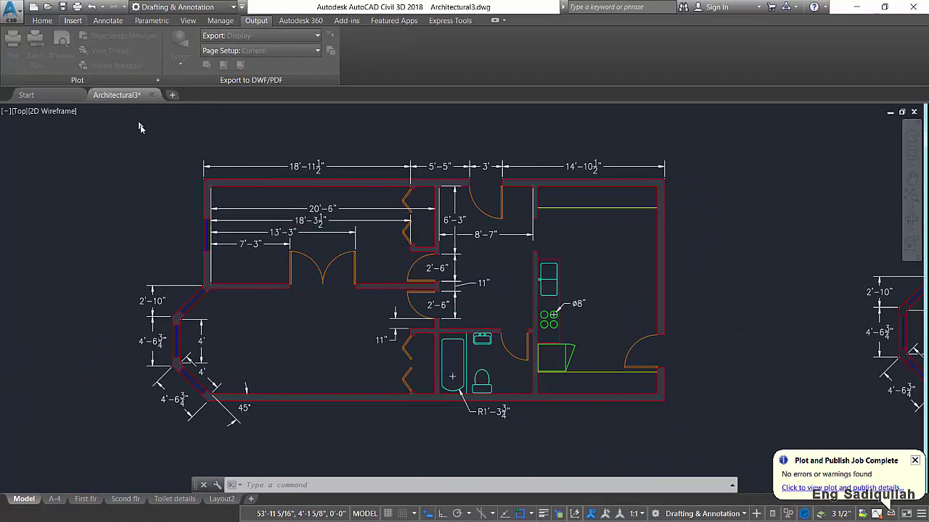
left_click(445, 297)
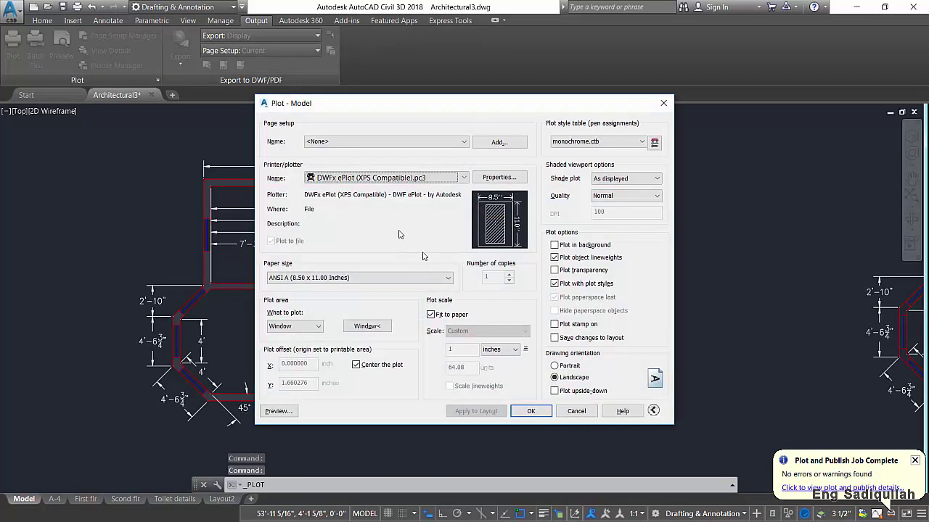
left_click(391, 180)
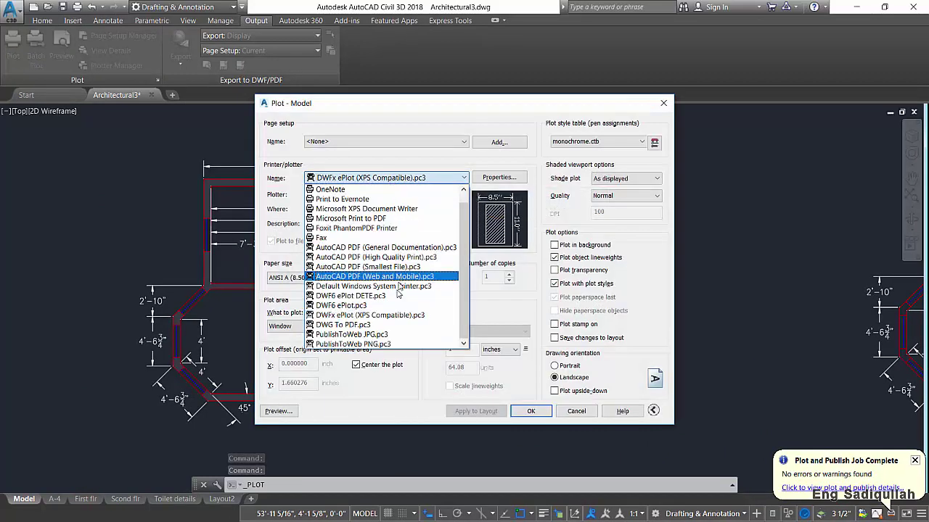
left_click(390, 327)
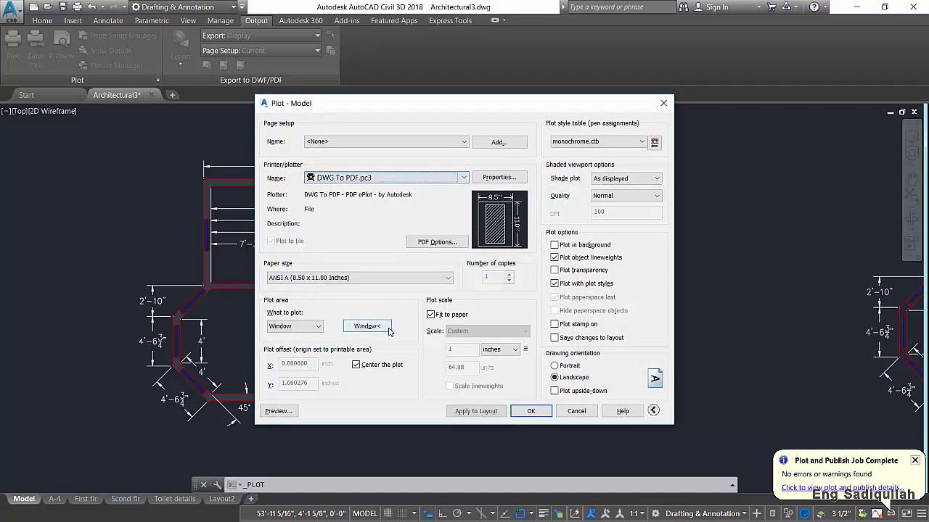
left_click(279, 412)
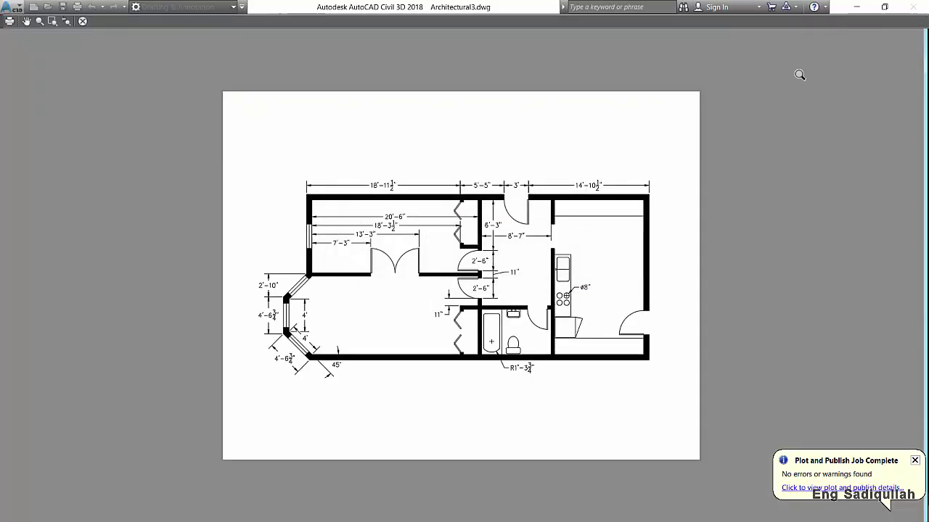
left_click(82, 21)
left_click(531, 412)
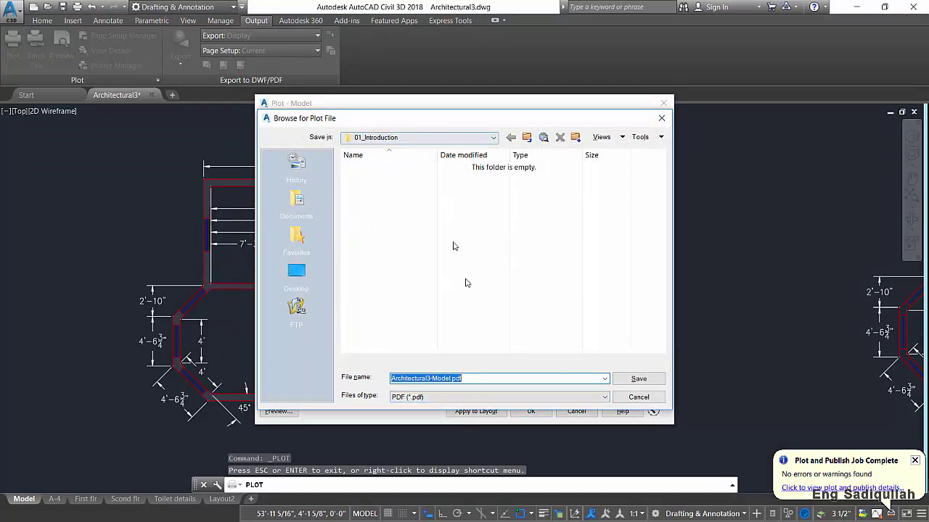
Save Architectural3-Model.pdf, review the floor plan in Foxit PhantomPDF, then return to AutoCAD
left_click(638, 378)
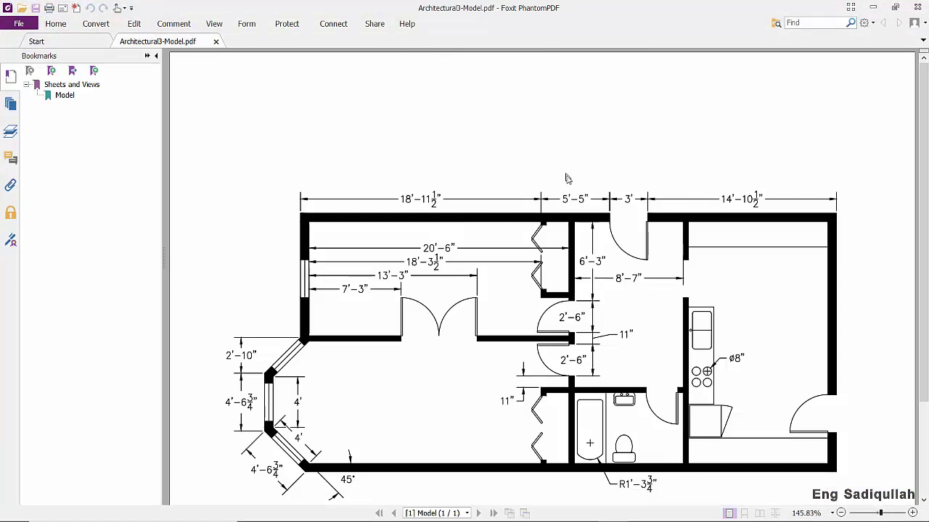
scroll(567, 179, "down", 2)
scroll(573, 188, "up", 2)
scroll(608, 231, "down", 1)
scroll(608, 230, "down", 1)
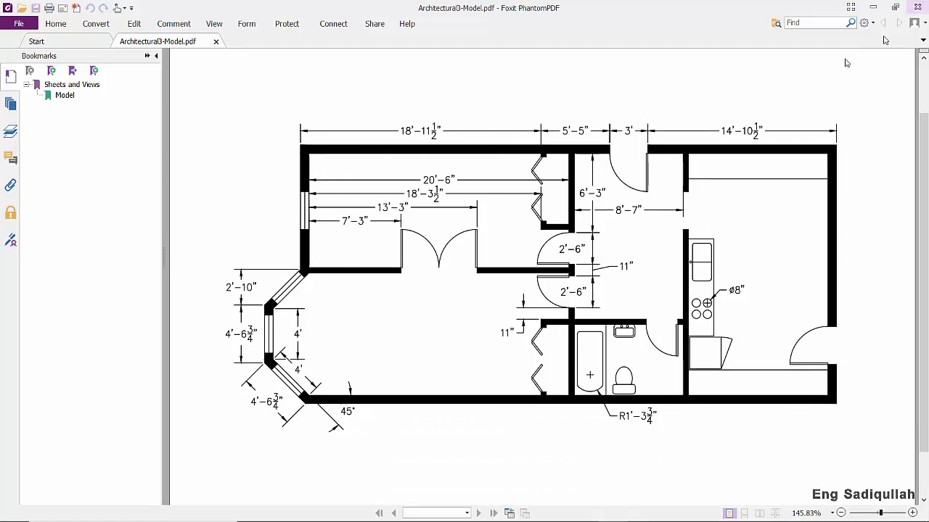
key("alt+Tab")
scroll(363, 280, "down", 2)
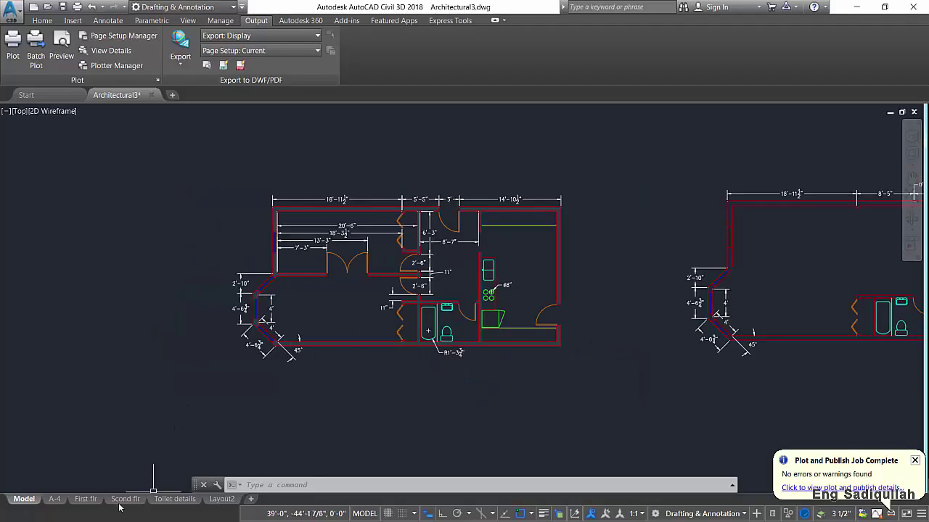
Move the First flr layout's title block into model space with Change Space
left_click(86, 499)
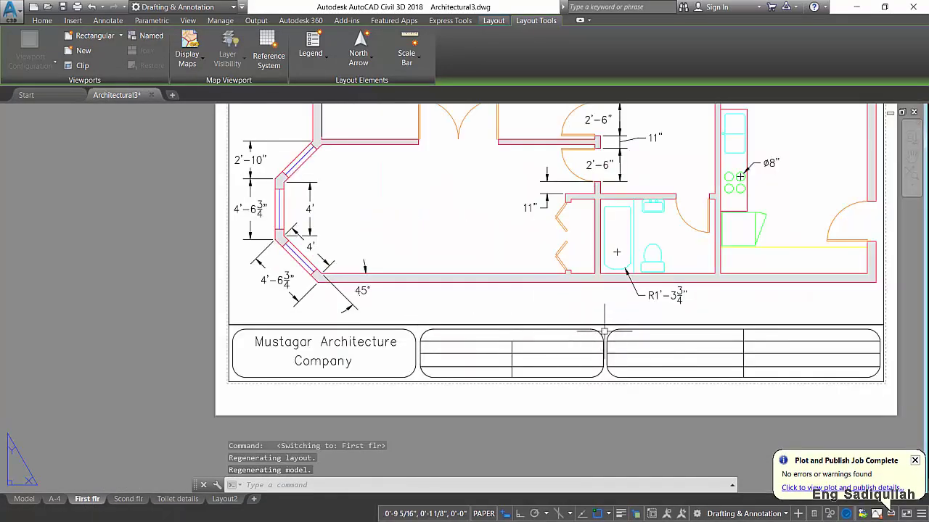
middle_click_drag(688, 351, 684, 375)
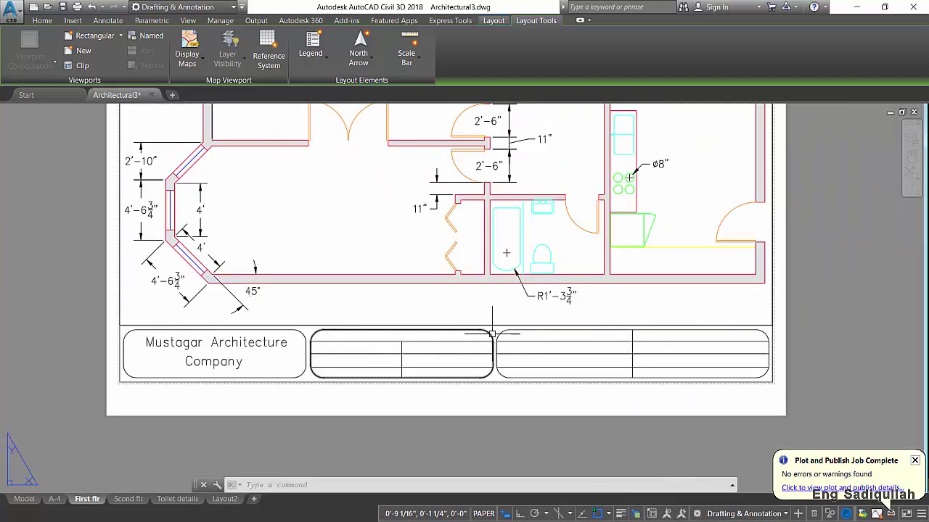
left_click(777, 403)
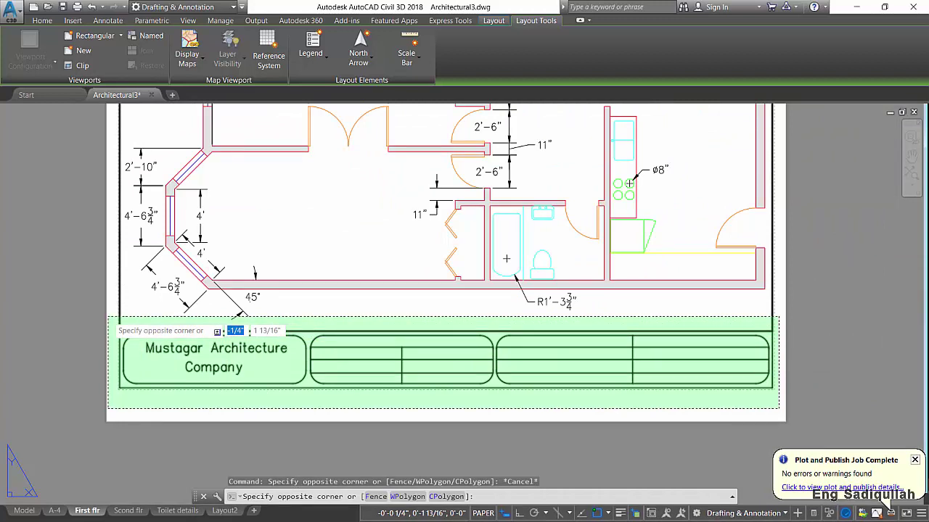
left_click(109, 318)
scroll(189, 210, "down", 2)
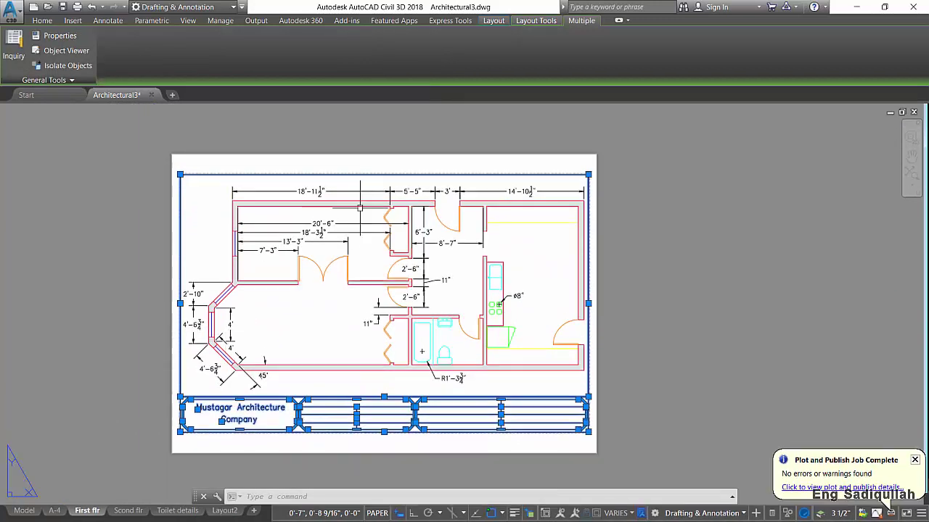
middle_click_drag(201, 205, 231, 200)
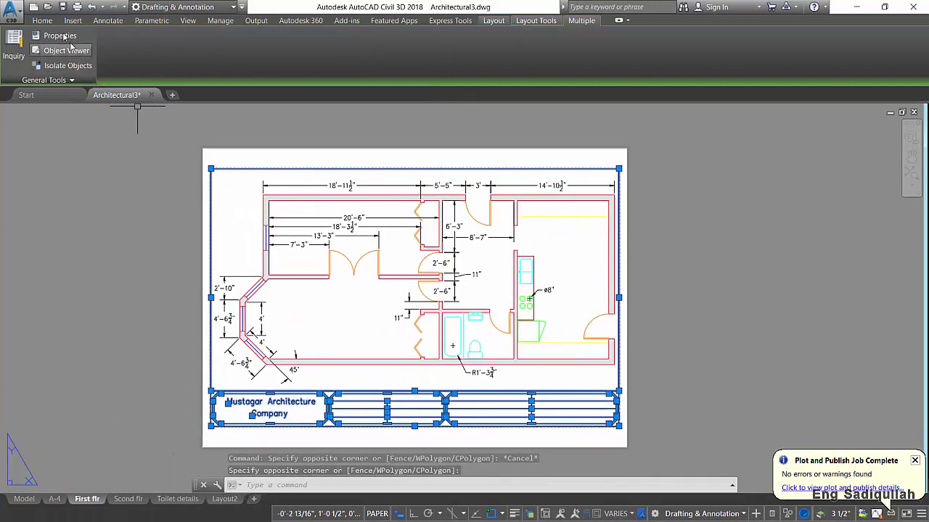
left_click(42, 21)
left_click(207, 80)
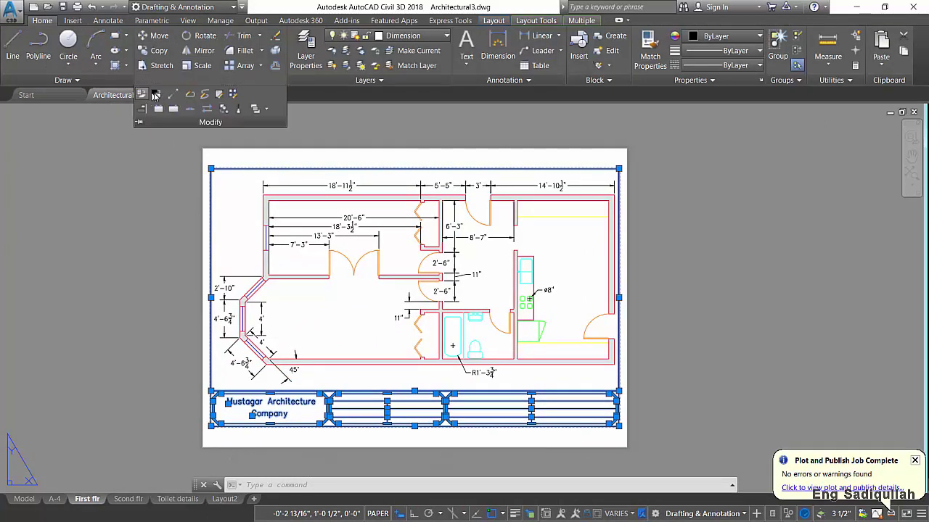
left_click(156, 97)
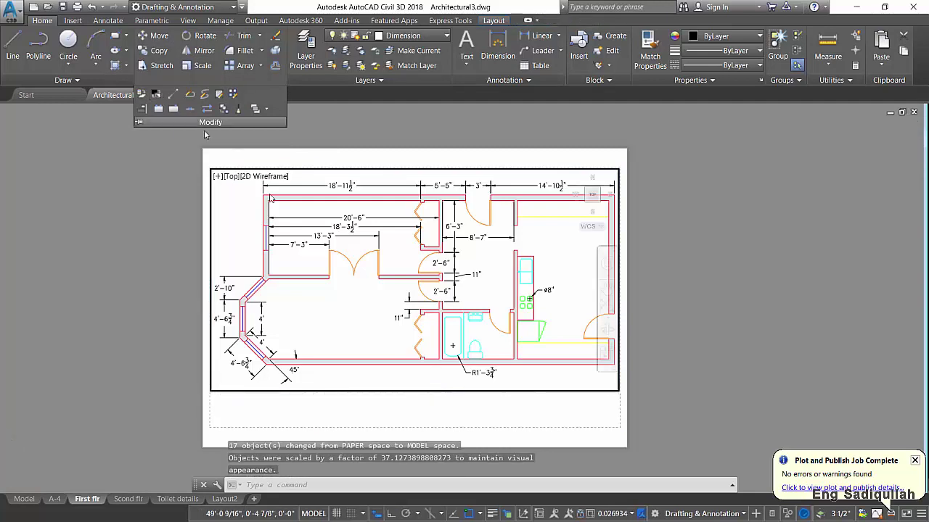
left_click(24, 510)
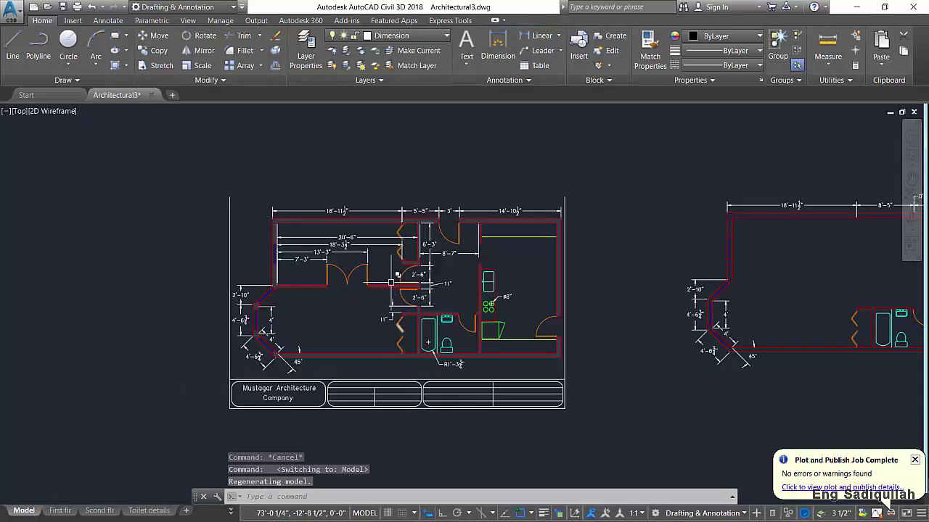
Draw a line along the top edge of the title-block border
scroll(382, 234, "up", 2)
scroll(382, 234, "up", 1)
key("l")
key("Return")
left_click(161, 178)
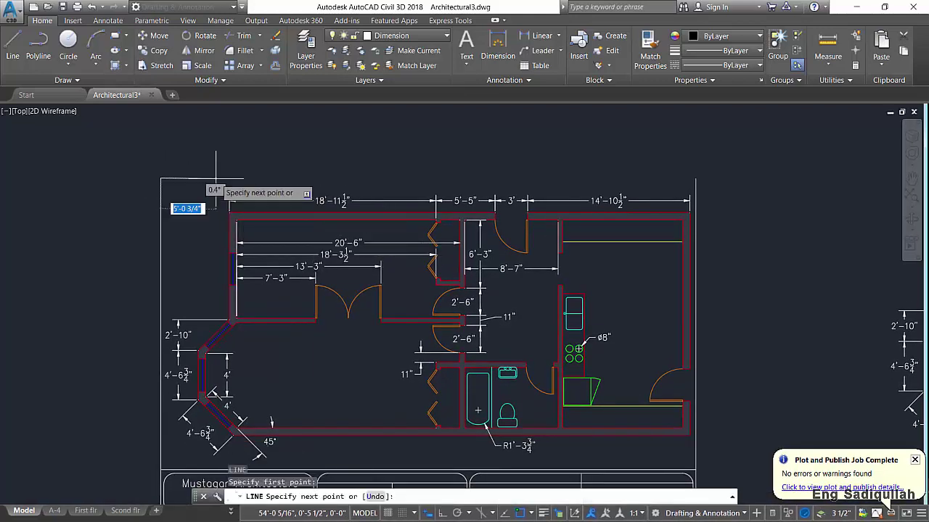
left_click(695, 178)
key("Return")
Select the title block table, title text and border with crossing windows
scroll(574, 208, "down", 2)
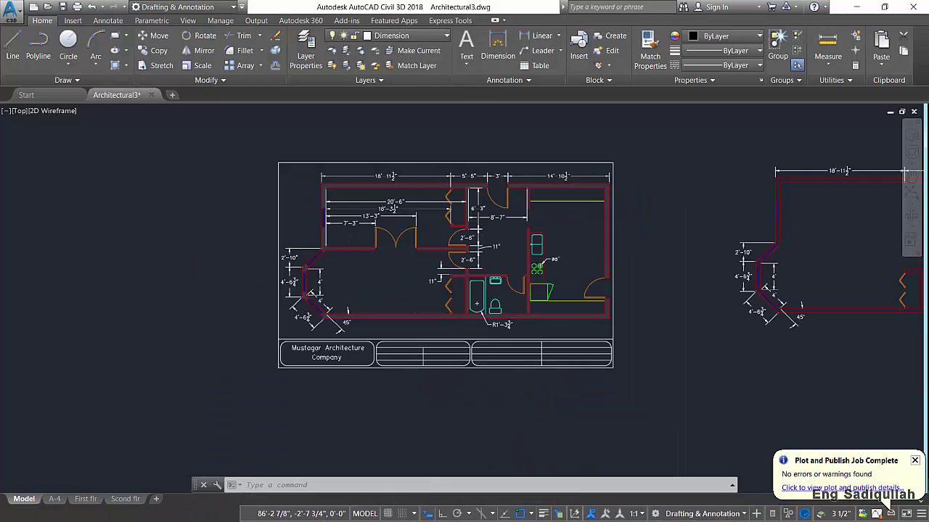
scroll(536, 264, "up", 2)
scroll(505, 265, "up", 1)
scroll(505, 265, "down", 2)
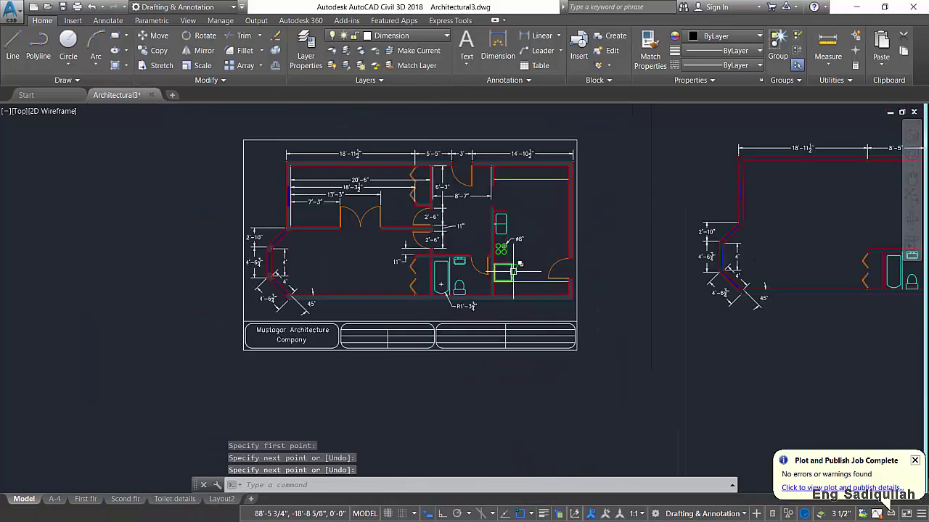
middle_click_drag(505, 265, 501, 275)
left_click(579, 379)
left_click(512, 328)
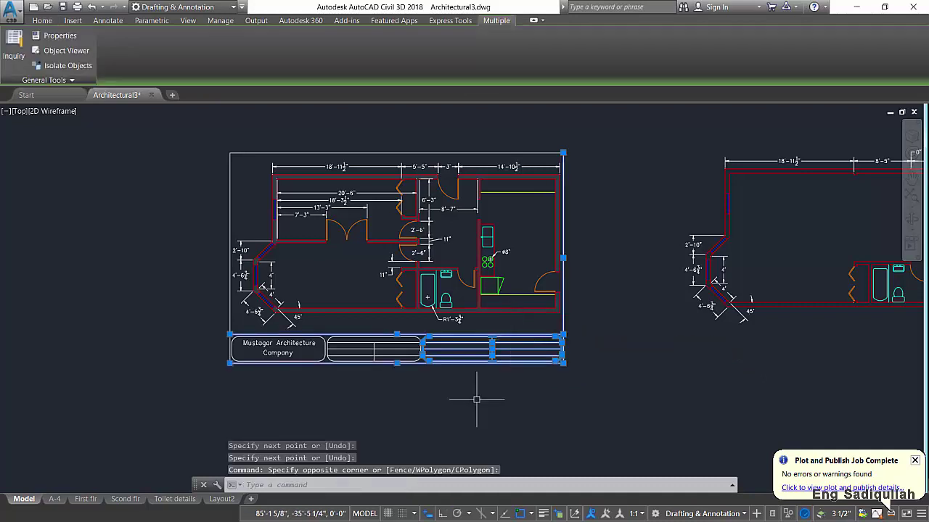
left_click(485, 405)
left_click(173, 331)
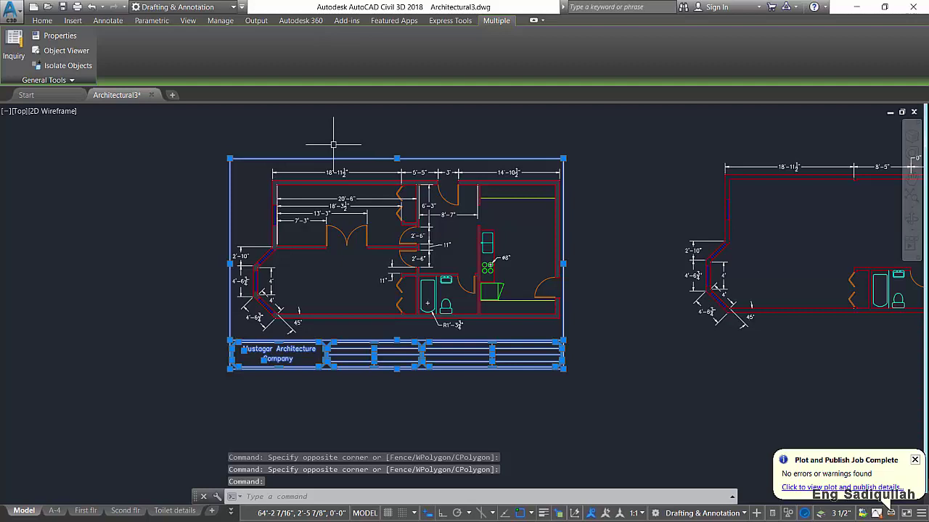
Start copying the title block, then cancel and zoom out to show both floor plans
type("Co")
key("Return")
left_click(493, 388)
middle_click_drag(684, 387, 420, 388)
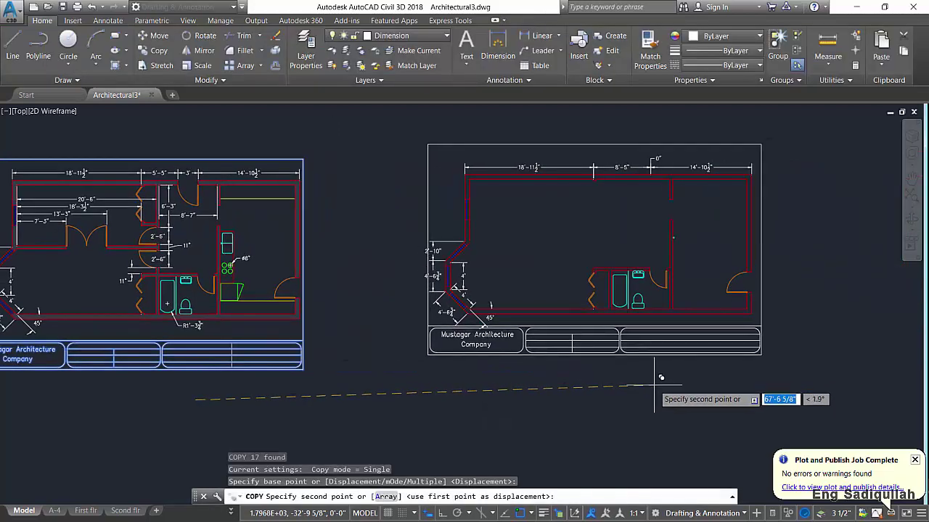
key("Escape")
middle_click(653, 349)
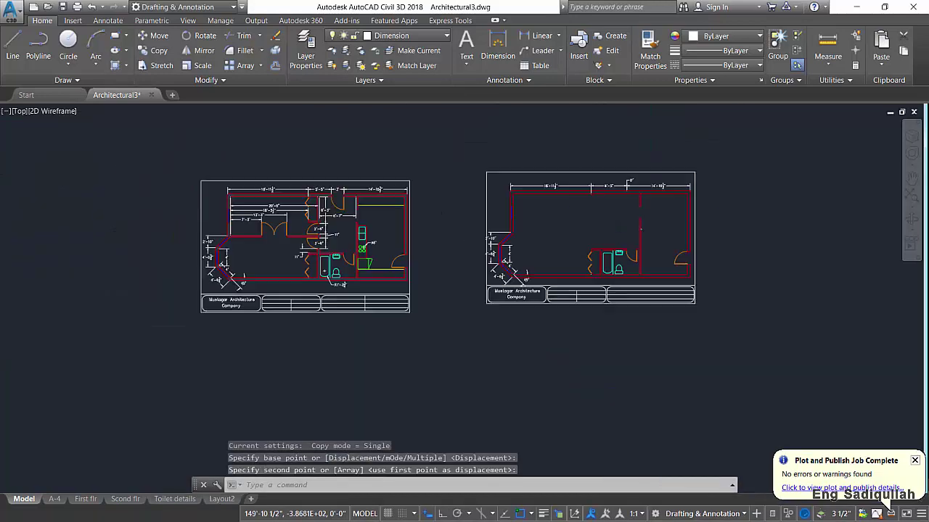
middle_click_drag(646, 322, 632, 304)
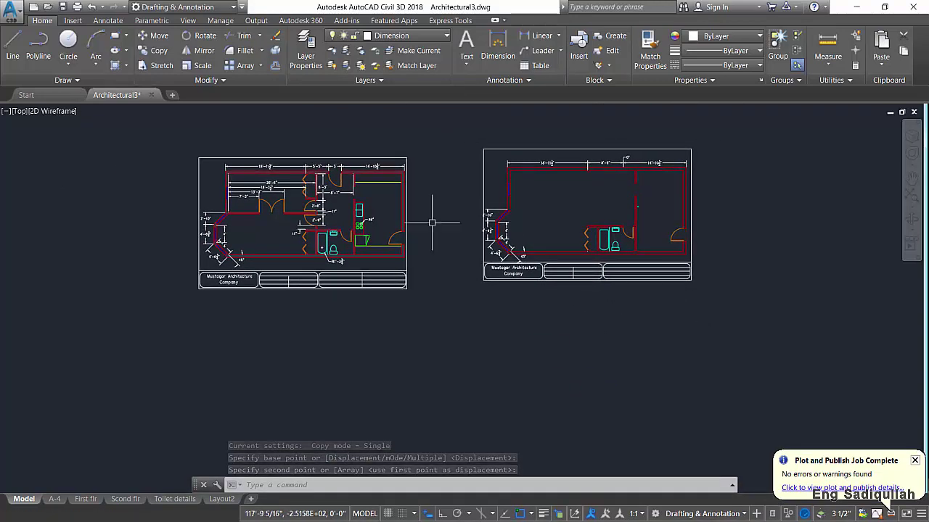
Start a single-sheet plot with a window drawn around the left floor plan
left_click(77, 6)
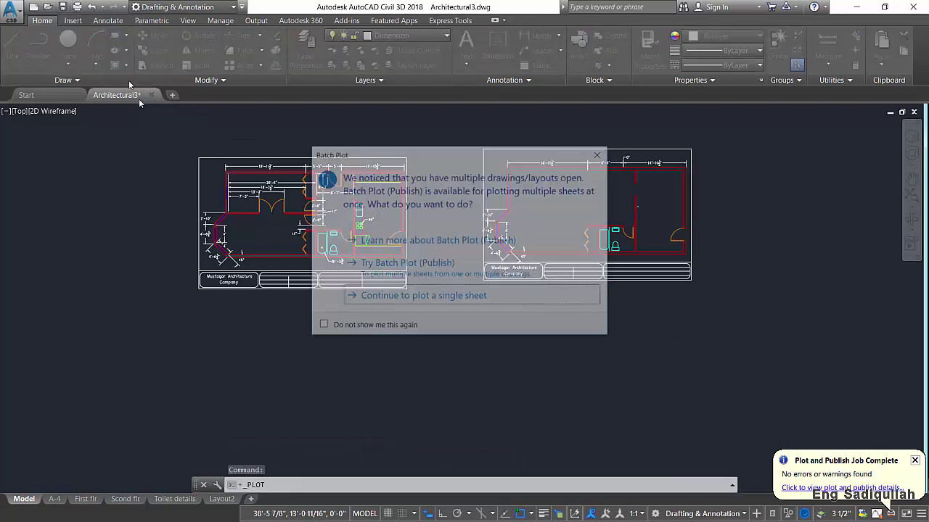
left_click(426, 297)
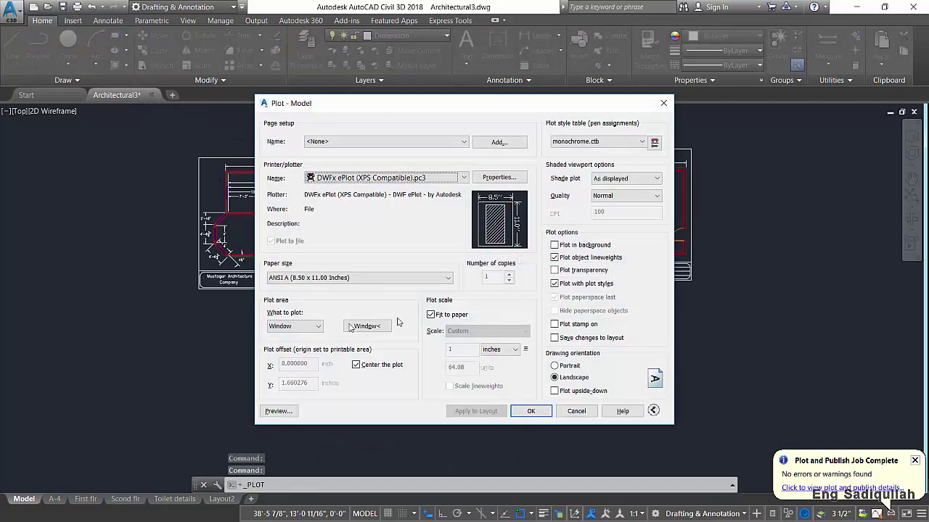
left_click(367, 326)
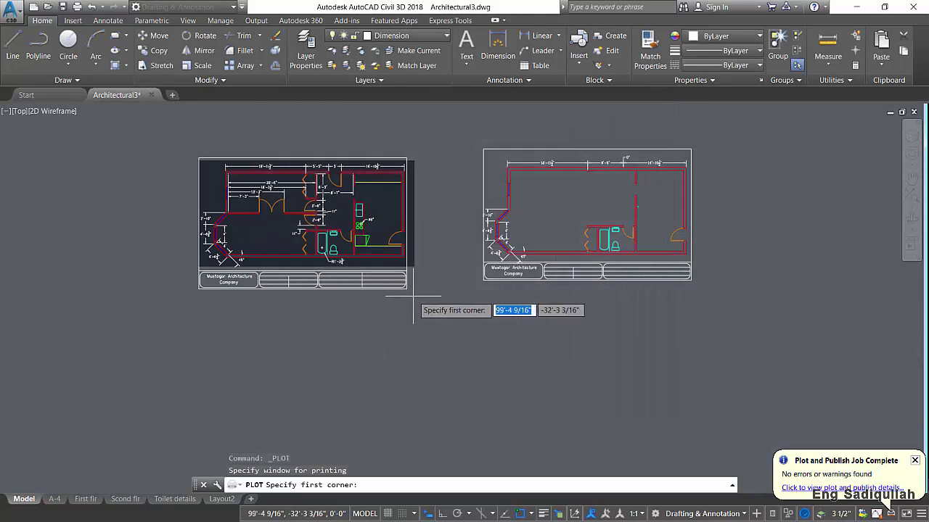
left_click(411, 300)
left_click(191, 138)
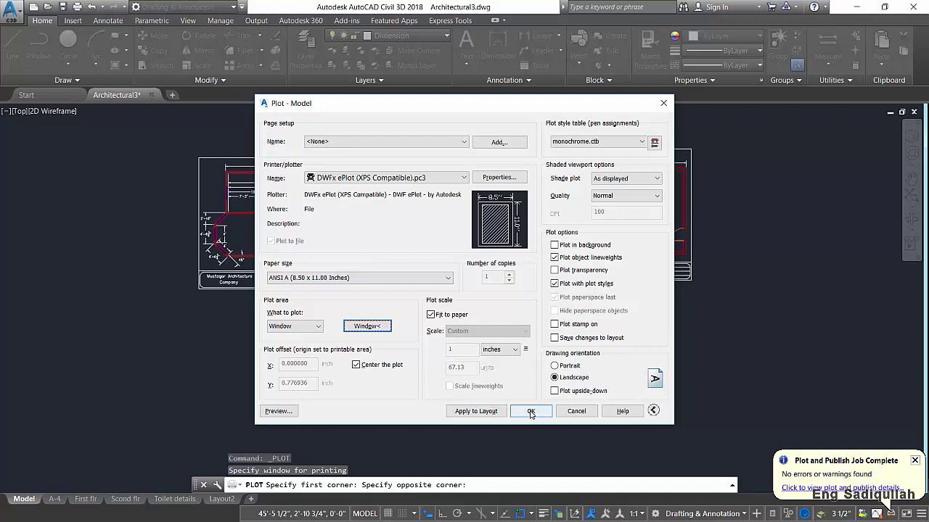
Plot the left plan through DWG To PDF.pc3 and save it as 1.pdf
left_click(382, 180)
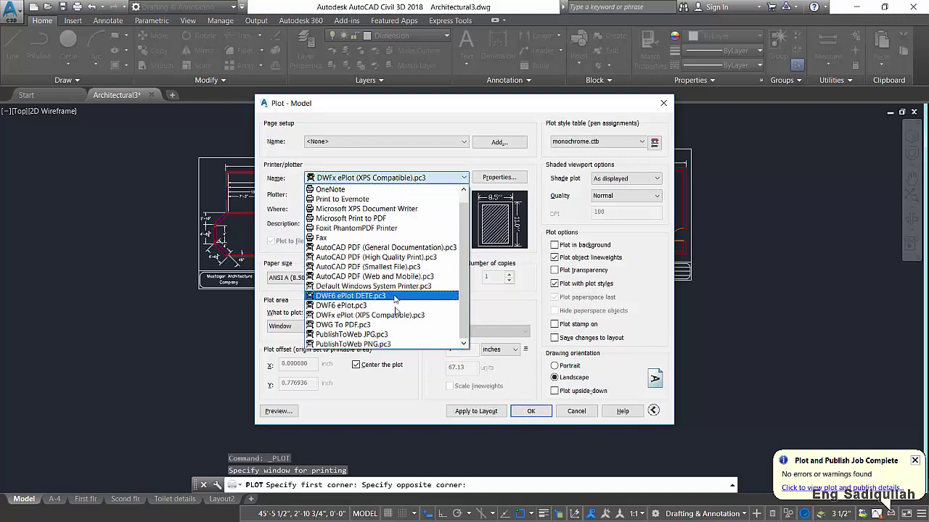
left_click(363, 322)
left_click(481, 412)
left_click(529, 411)
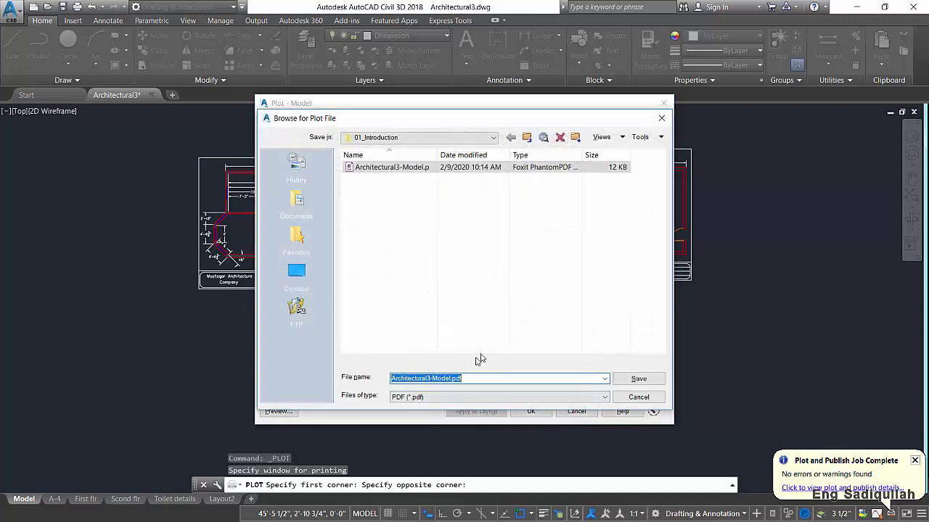
left_click(393, 378)
left_click(633, 378)
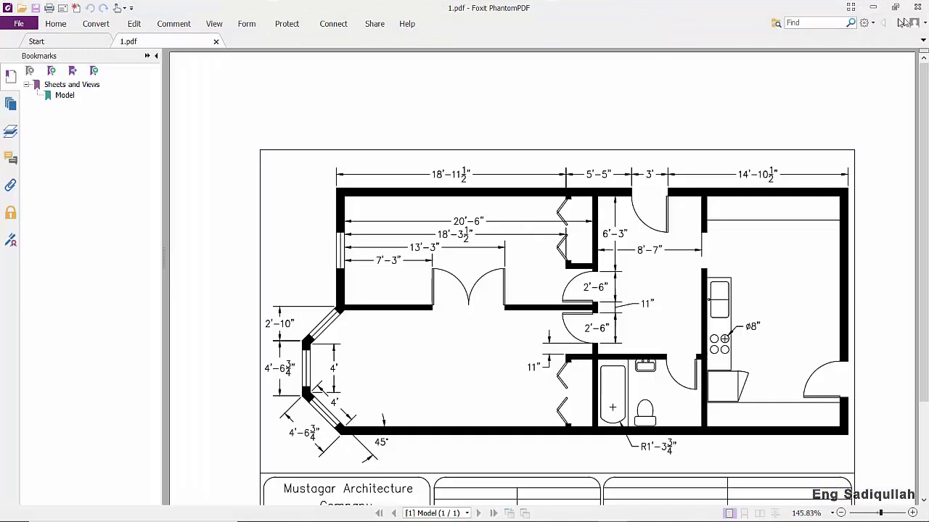
left_click(917, 7)
mouse_move(653, 264)
middle_mouse_down()
mouse_move(533, 265)
mouse_move(556, 257)
middle_mouse_up()
scroll(532, 264, "up", 3)
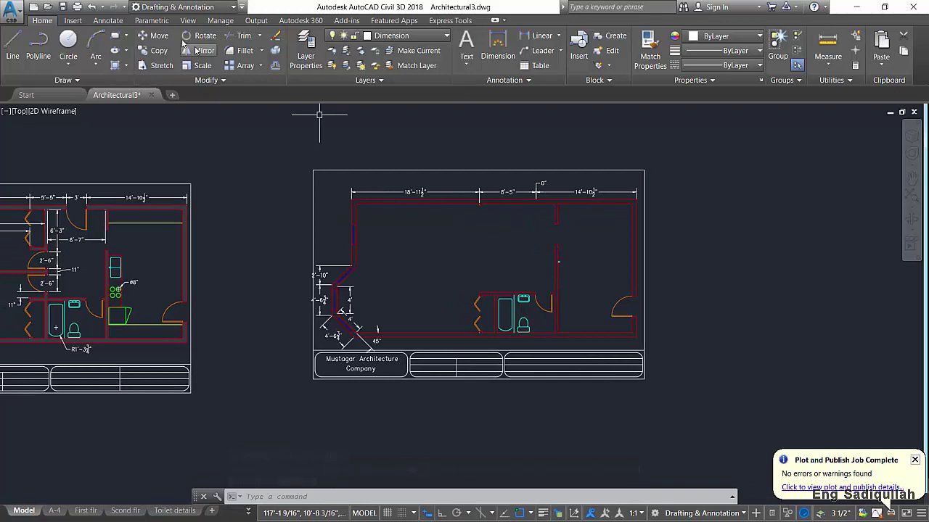
Set a single-sheet plot window around the right floor plan and preview it
left_click(77, 7)
left_click(419, 299)
left_click(382, 328)
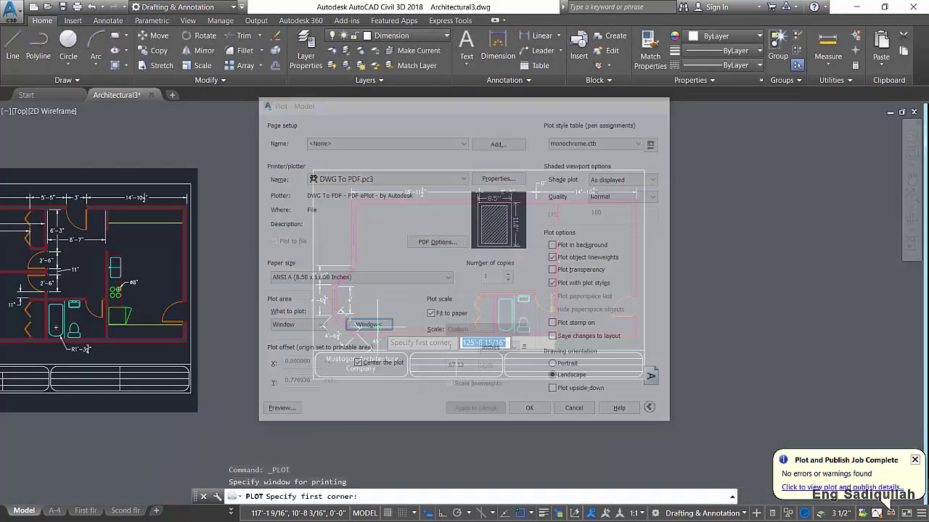
left_click(649, 386)
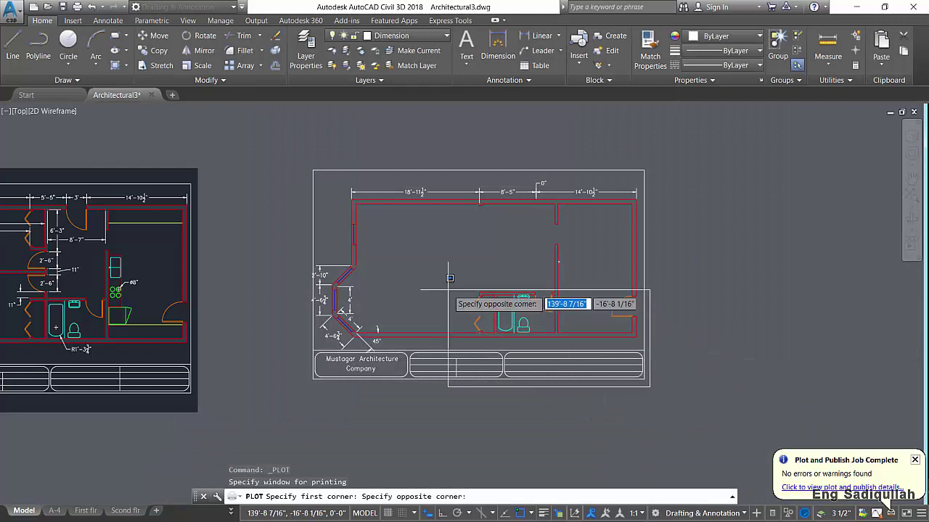
left_click(313, 171)
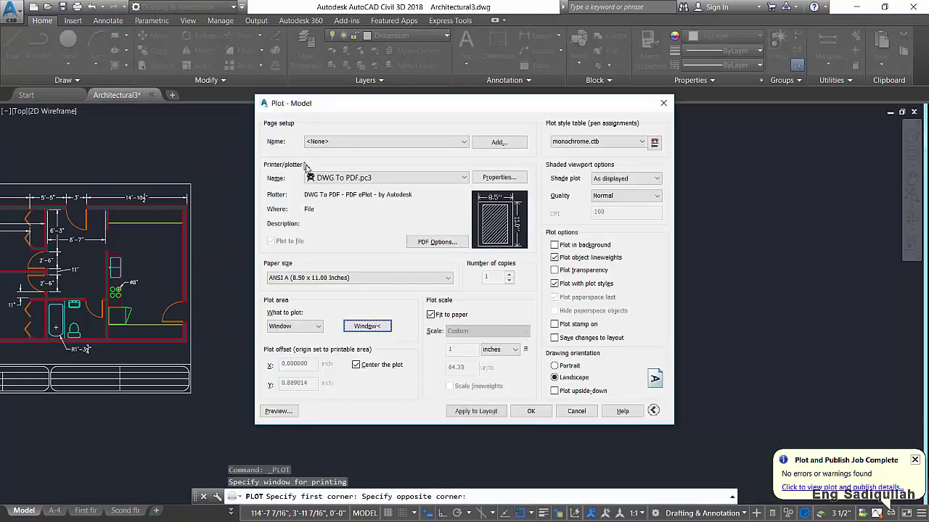
left_click(283, 411)
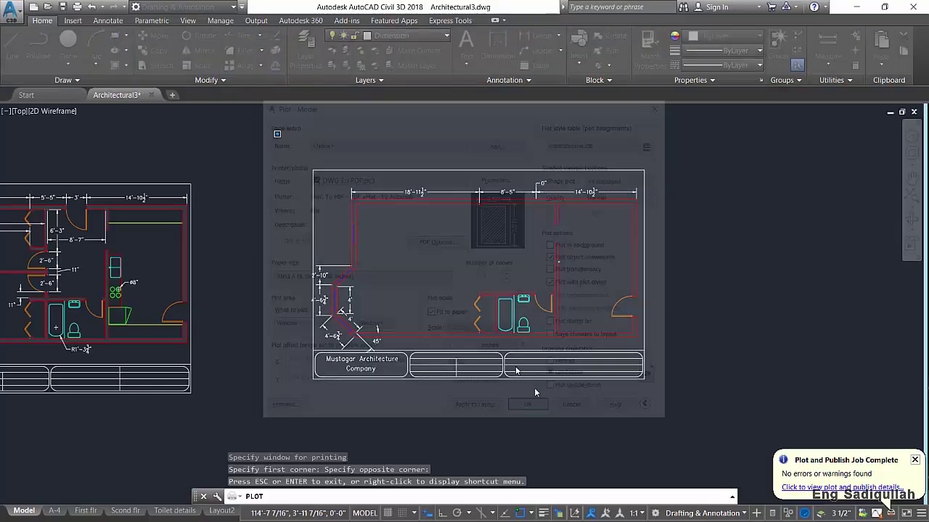
Save the plot as 2.pdf and close it in Foxit after review
left_click(531, 411)
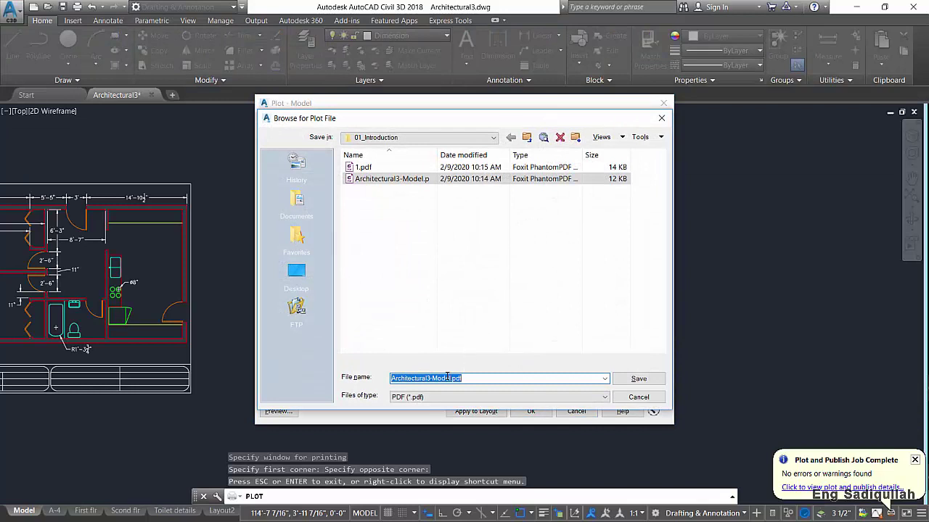
type("2")
left_click(639, 378)
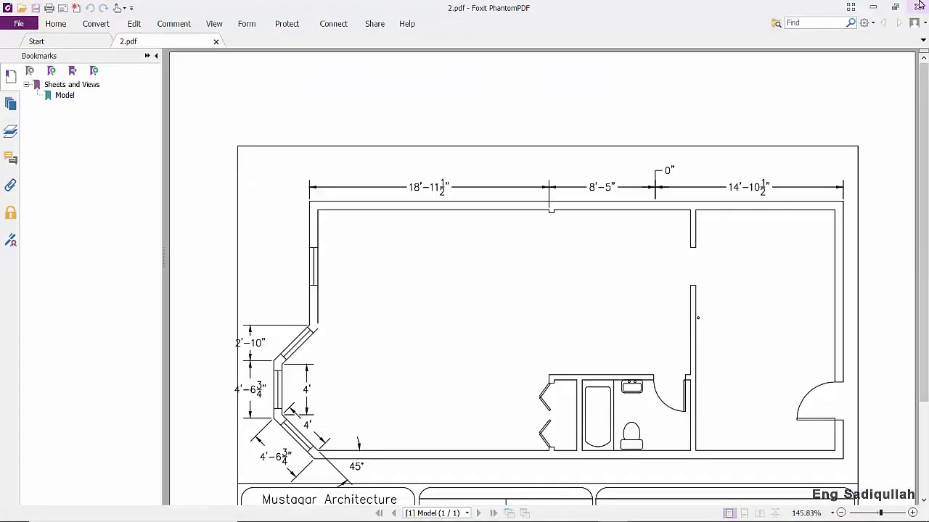
left_click(918, 8)
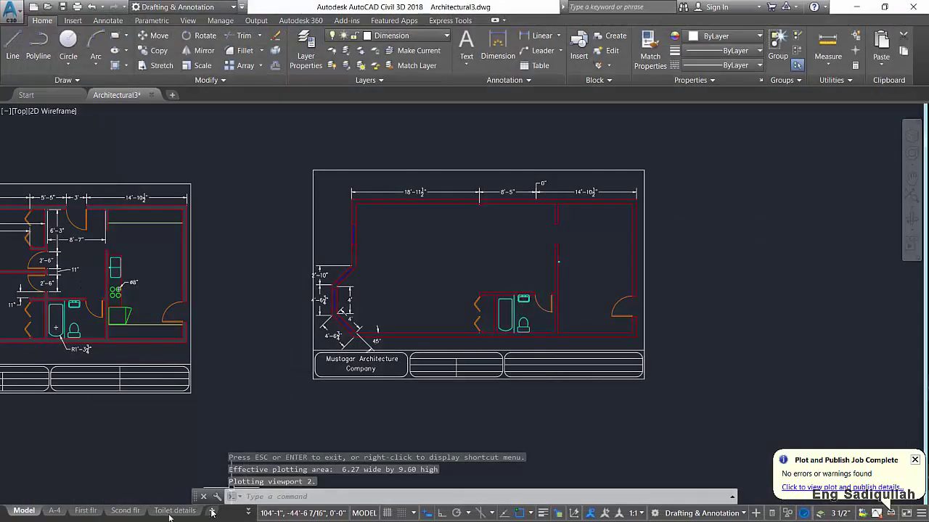
left_click(55, 510)
left_click(86, 499)
left_click(126, 499)
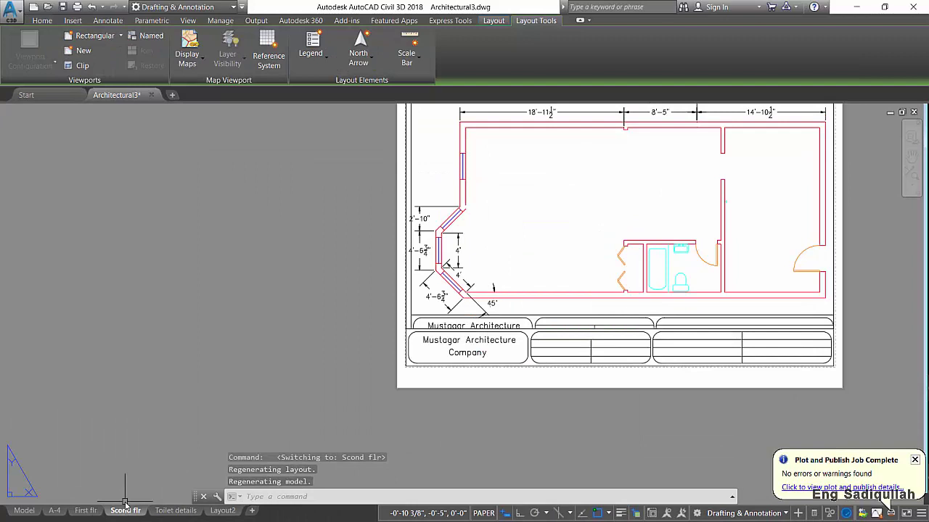
left_click(84, 510)
left_click(54, 500)
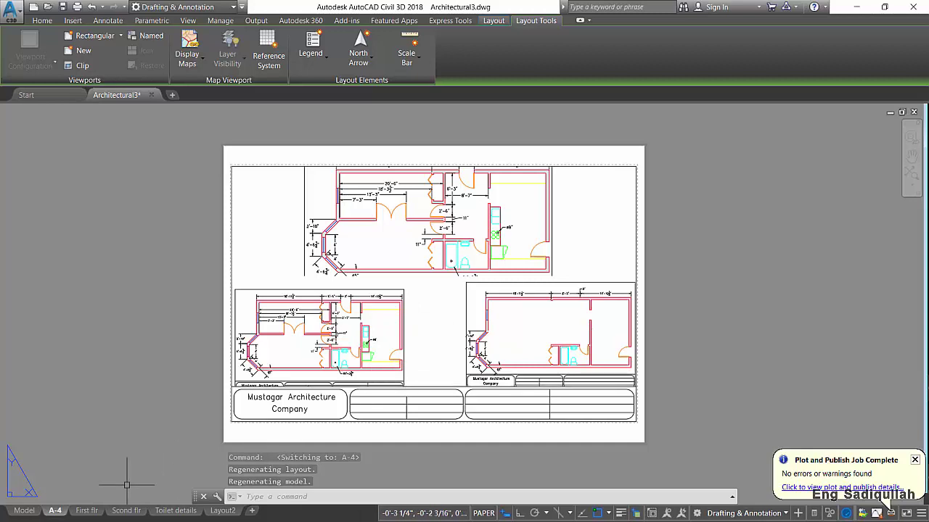
left_click(25, 511)
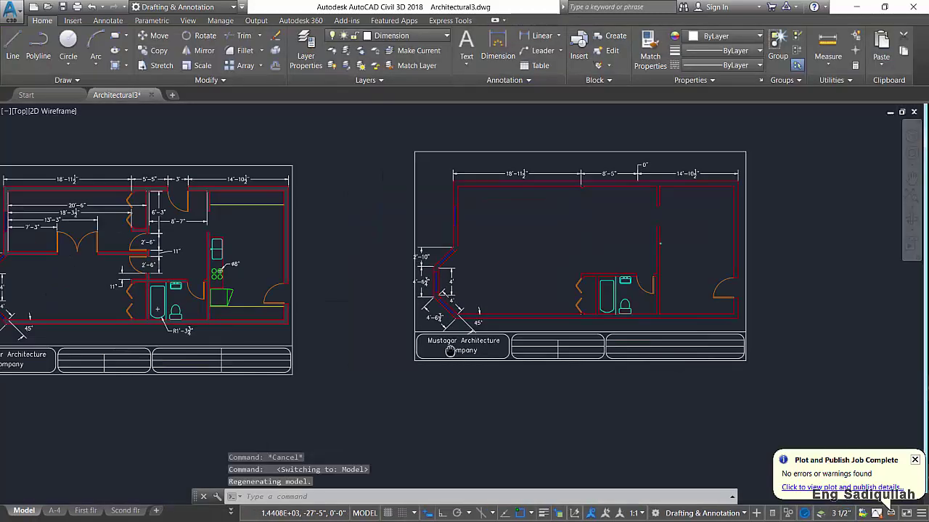
Erase the left plan's frame and title block, then select its leftover pieces and top border
left_click(435, 379)
left_click(360, 341)
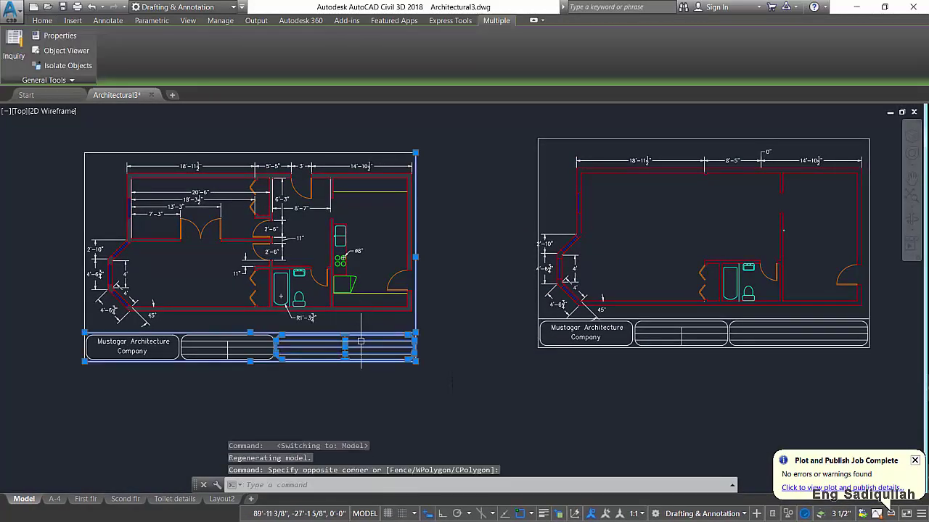
type("e")
key("Return")
left_click(319, 385)
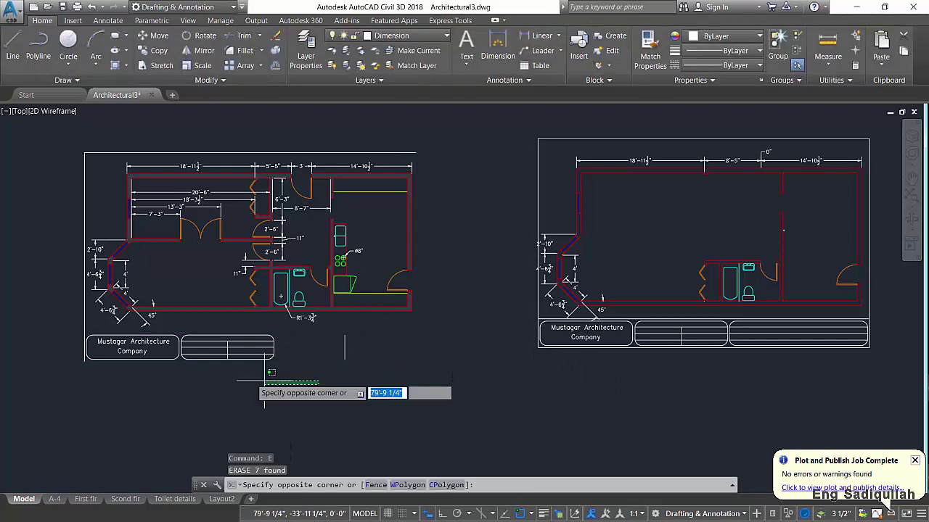
left_click(30, 335)
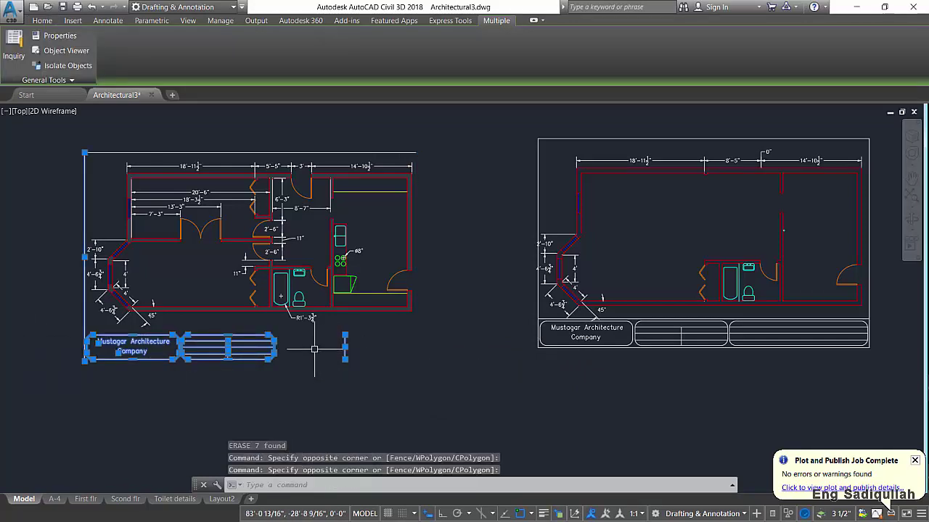
left_click(237, 125)
left_click(72, 175)
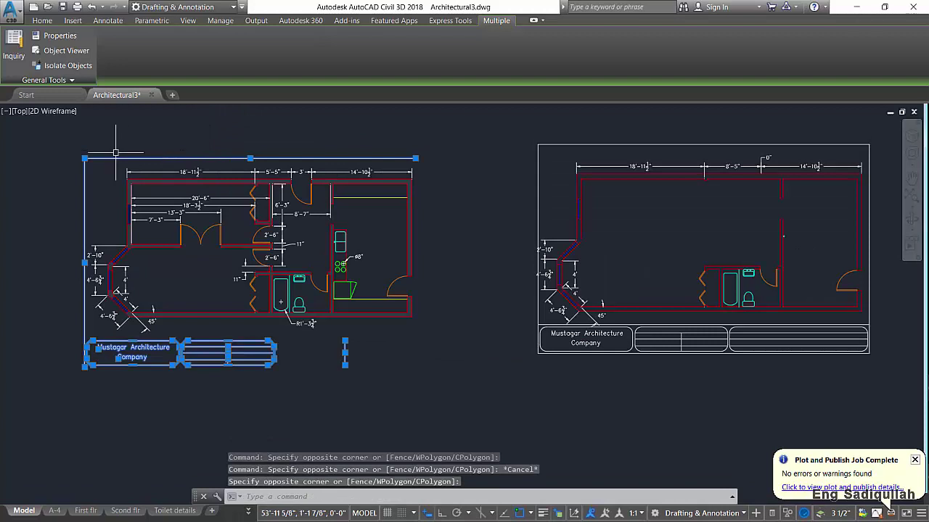
Select the right plan's border frame and title block and erase them
left_click(555, 121)
left_click(527, 156)
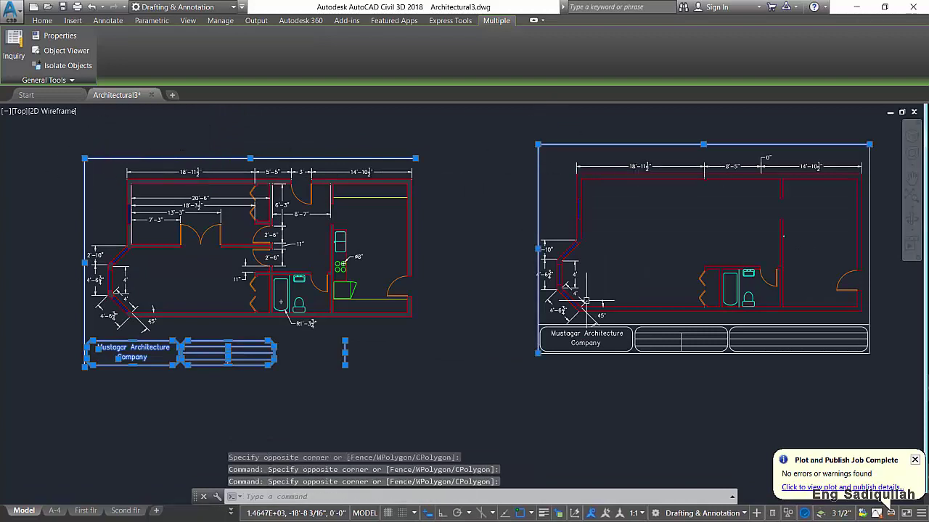
middle_click_drag(780, 341, 657, 339)
left_click(799, 382)
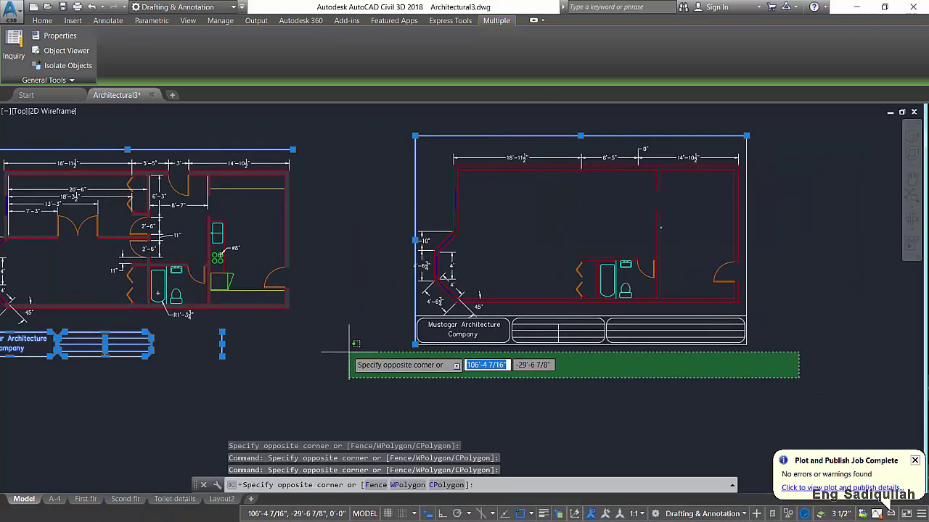
left_click(338, 312)
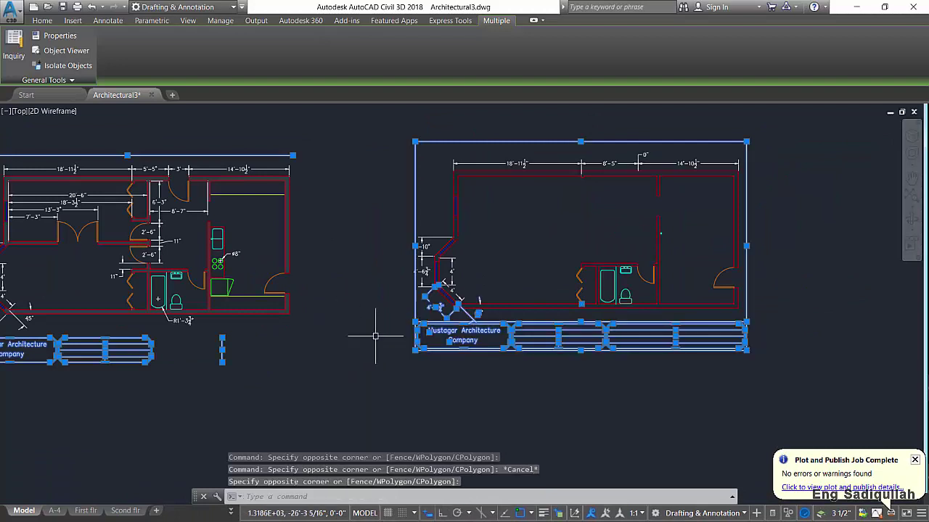
type("e")
key("Return")
middle_click_drag(431, 338, 467, 305)
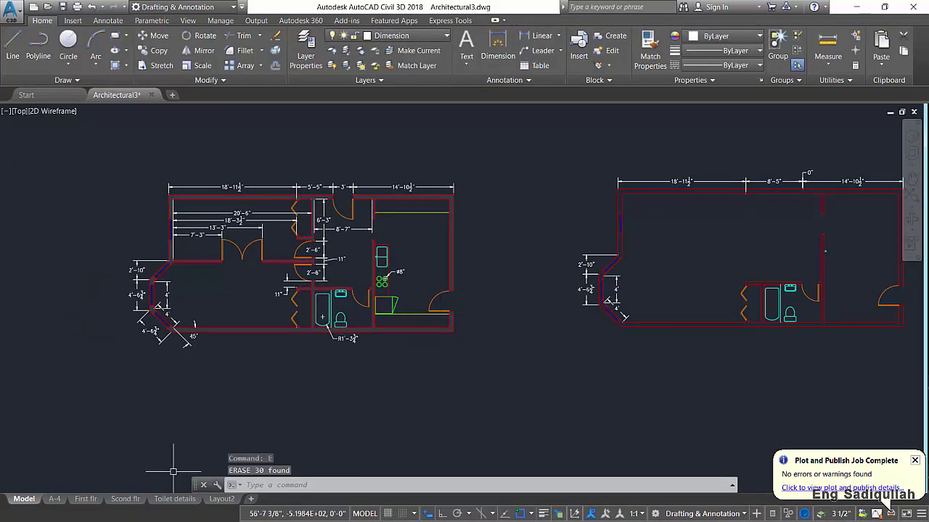
Switch to the A-4 layout sheet
left_click(64, 499)
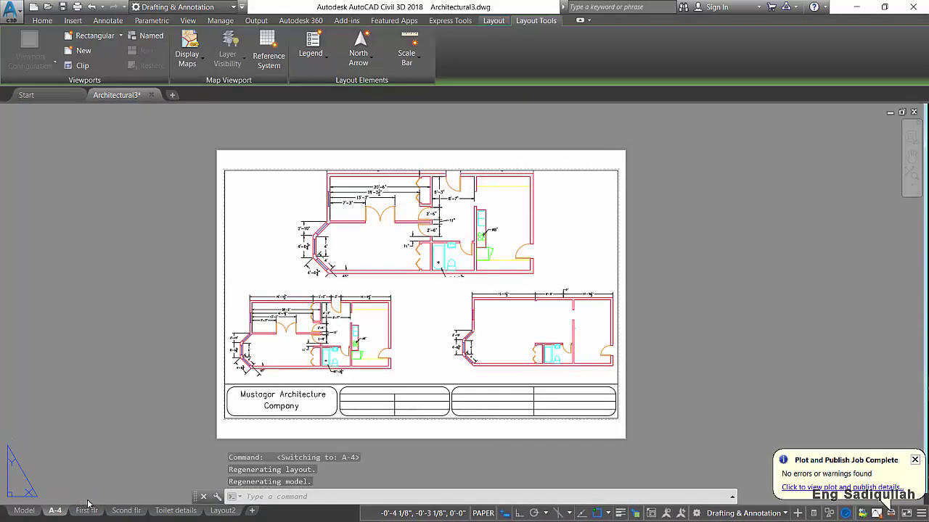
left_click(86, 511)
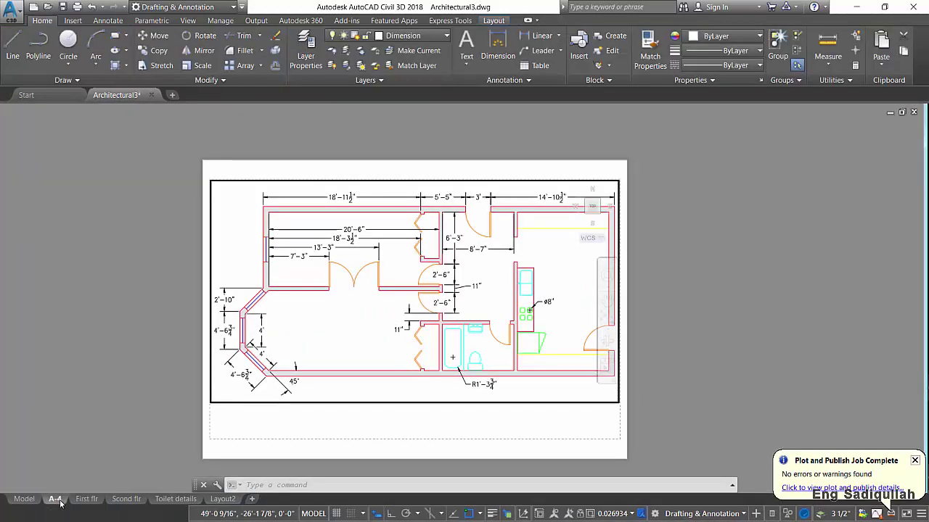
left_click(55, 511)
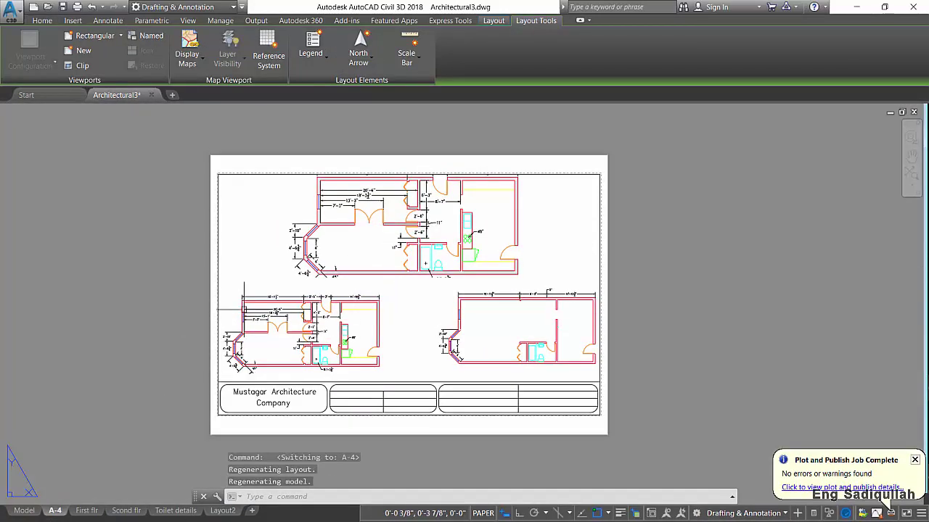
middle_click_drag(385, 274, 398, 262)
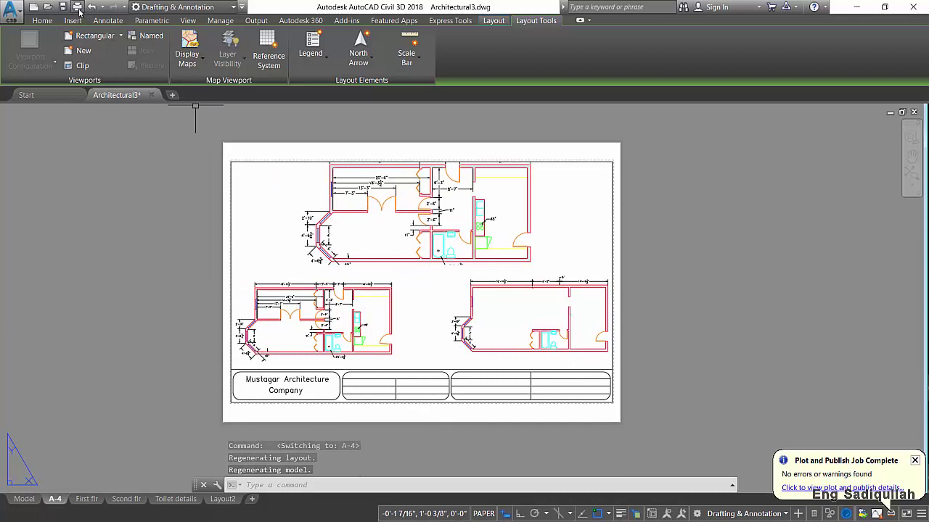
Plot the A-4 layout with DWG To PDF.pc3 as 3.pdf and close the viewer
left_click(78, 8)
left_click(368, 294)
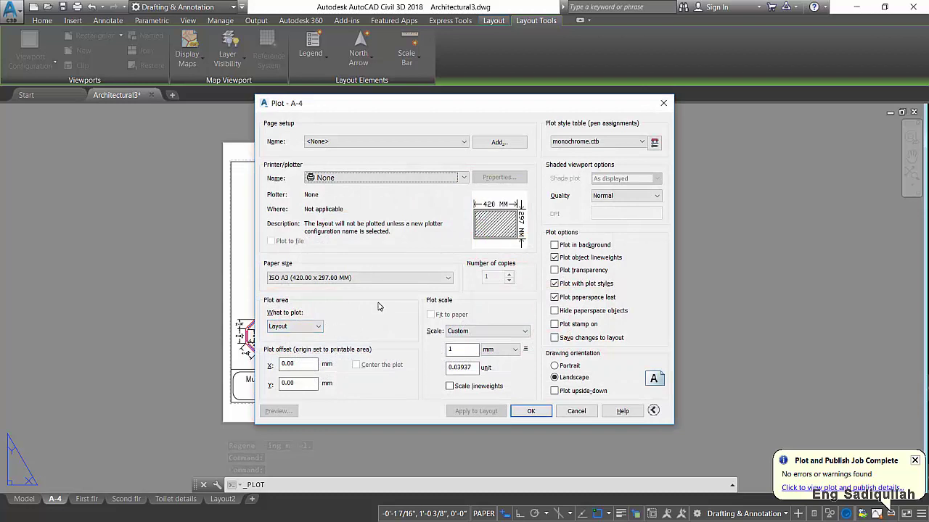
left_click(389, 181)
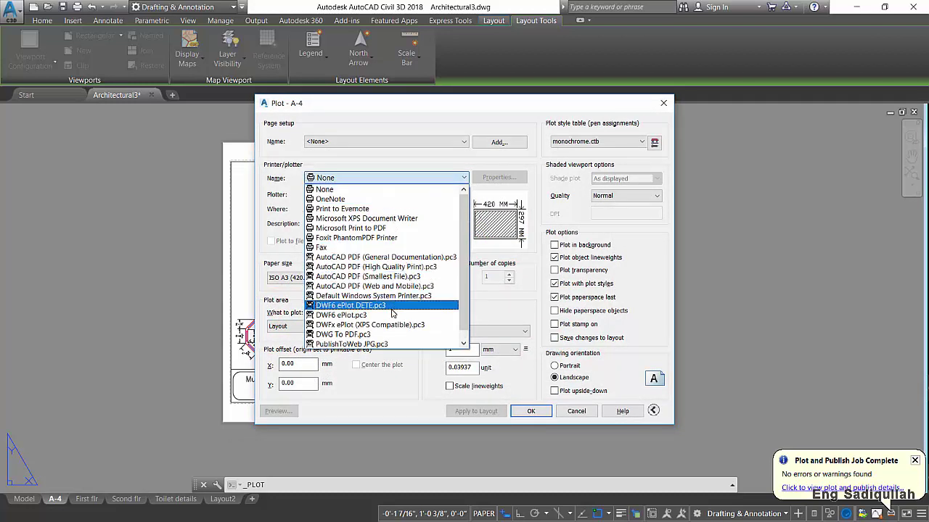
left_click(390, 334)
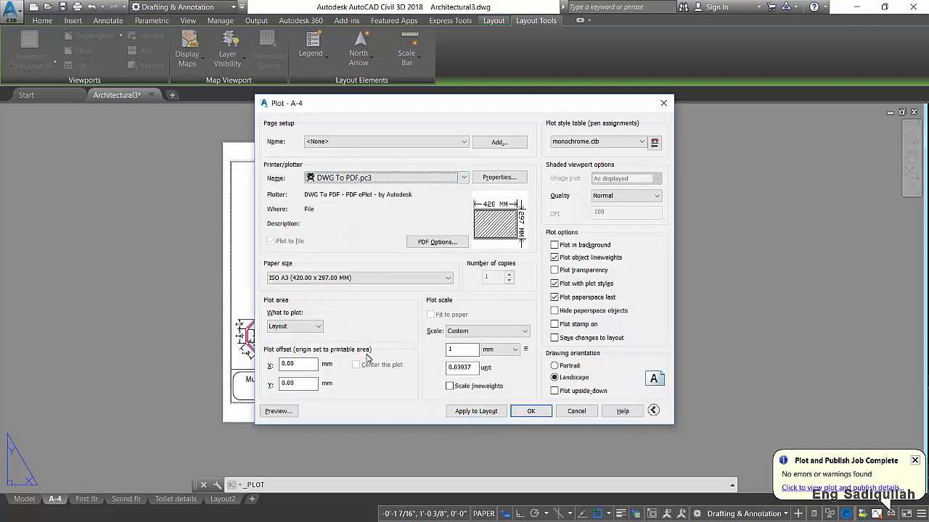
mouse_move(496, 221)
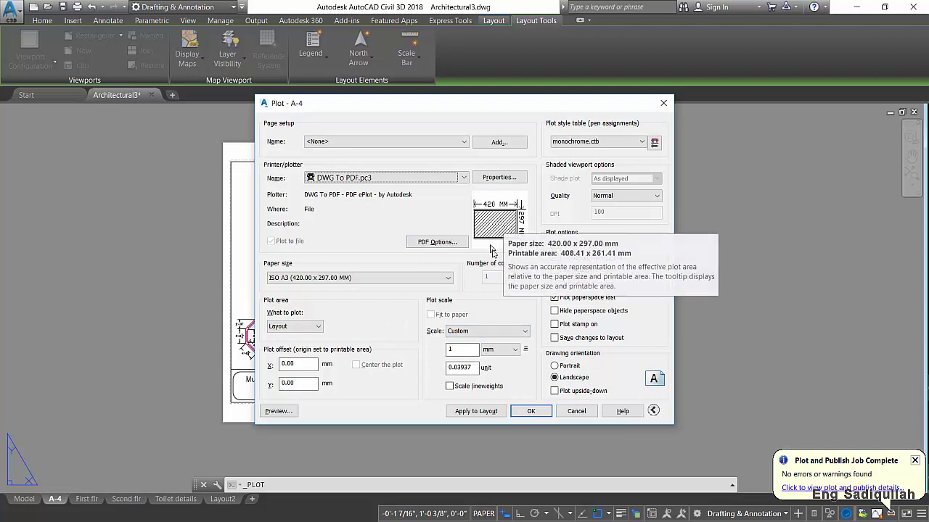
left_click(487, 412)
left_click(533, 411)
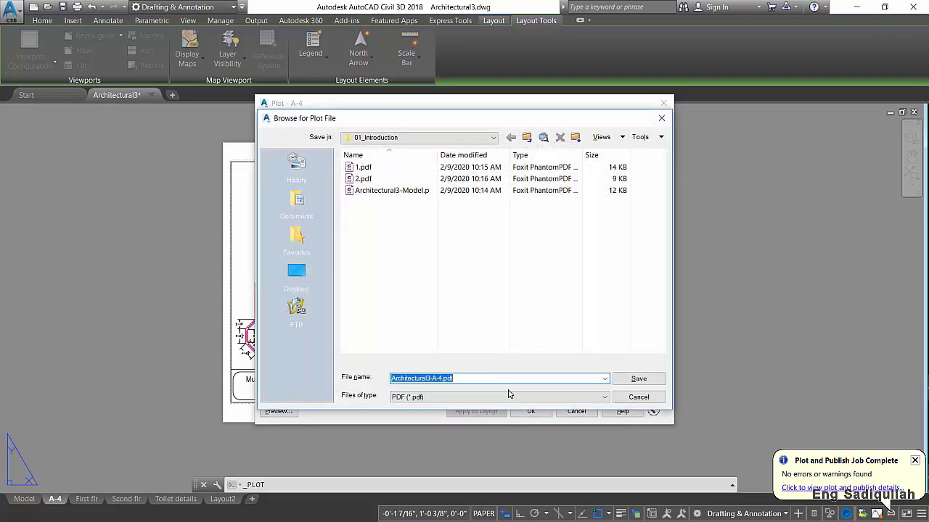
type("3")
left_click(631, 381)
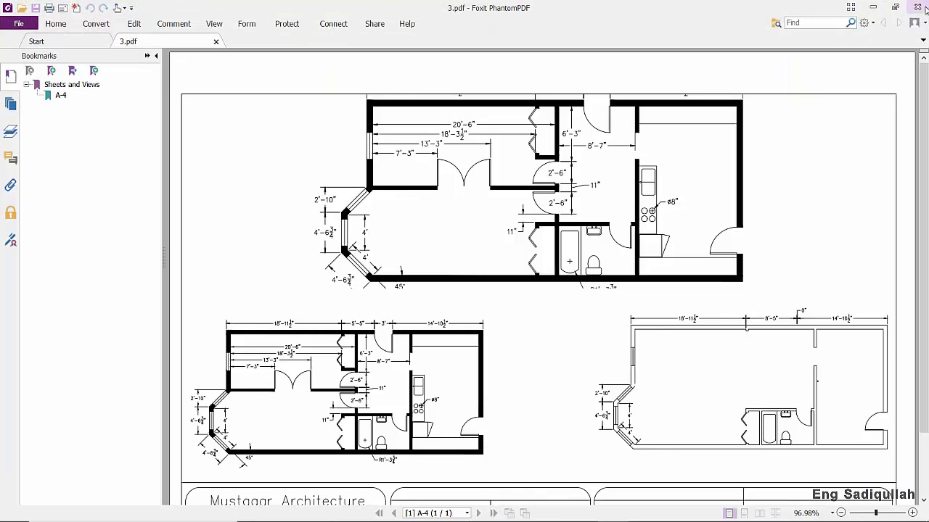
left_click(924, 6)
Plot the First flr layout as a single sheet through DWG To PDF.pc3, saved as 4.pdf
left_click(85, 499)
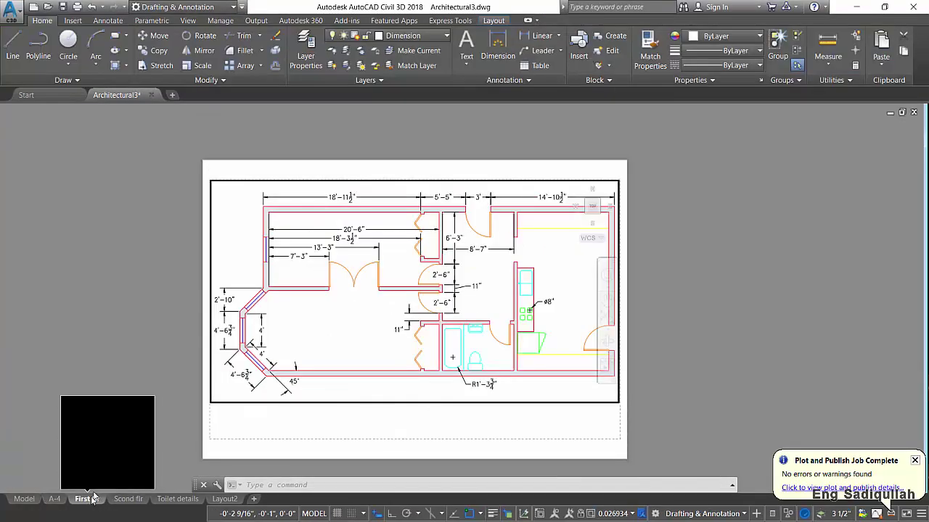
left_click(77, 7)
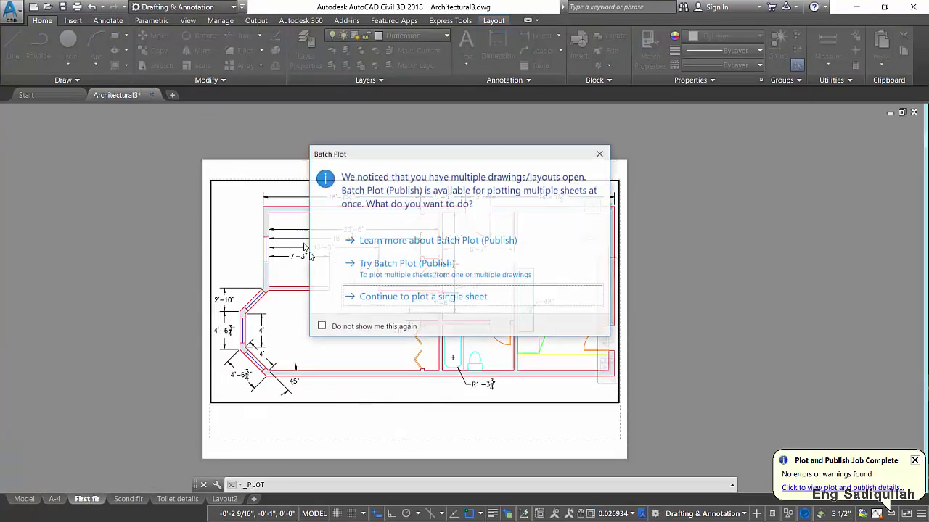
left_click(410, 305)
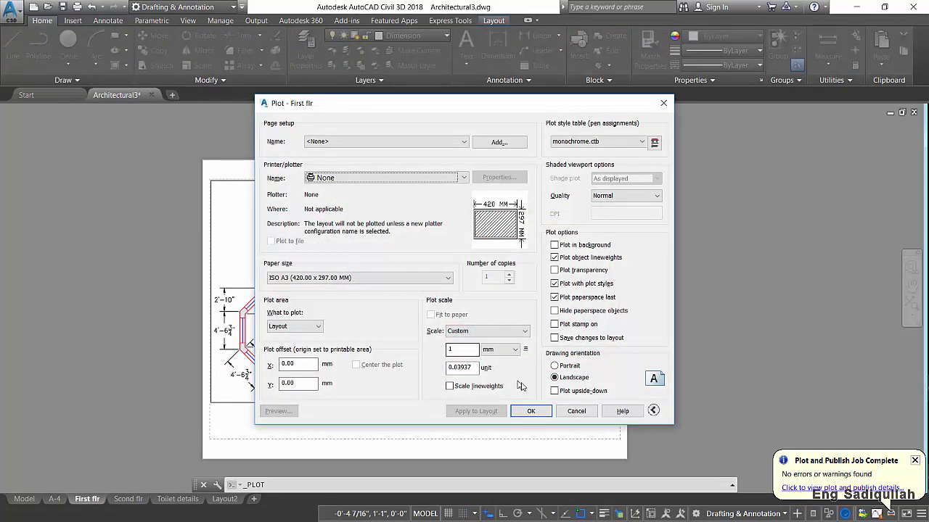
left_click(415, 180)
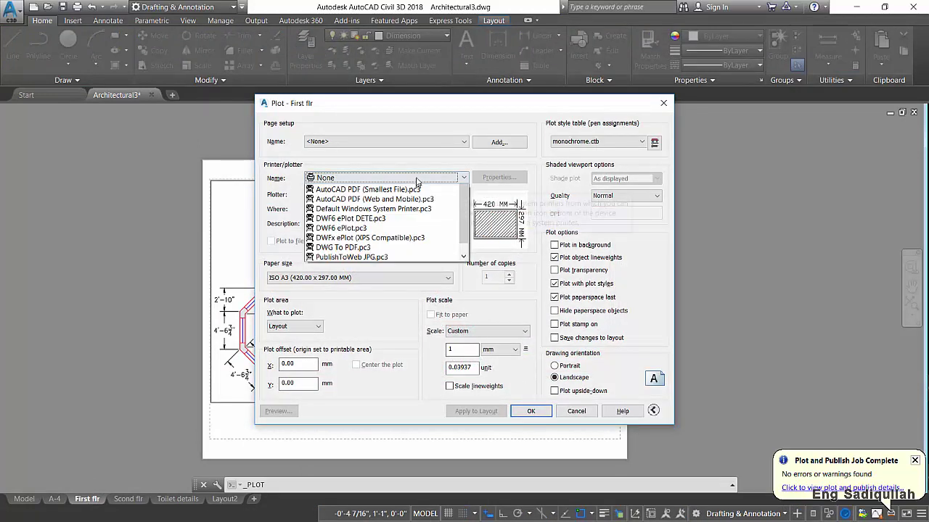
left_click(436, 333)
left_click(530, 411)
type("4")
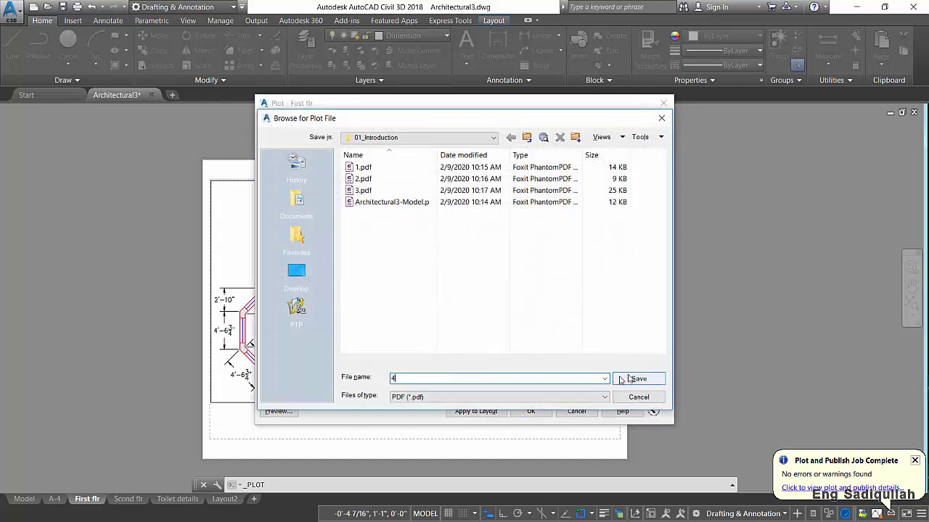
left_click(638, 379)
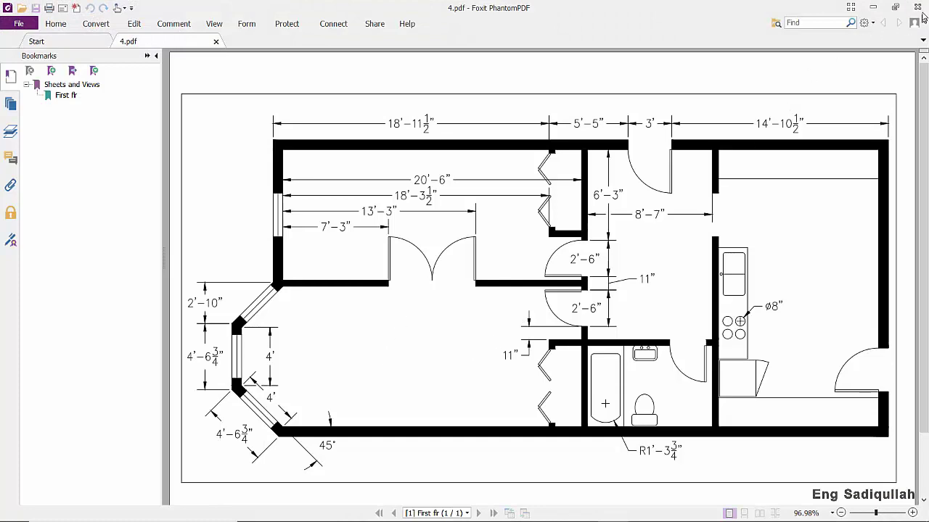
Close 4.pdf in Foxit and switch to the Toilet details layout
left_click(918, 7)
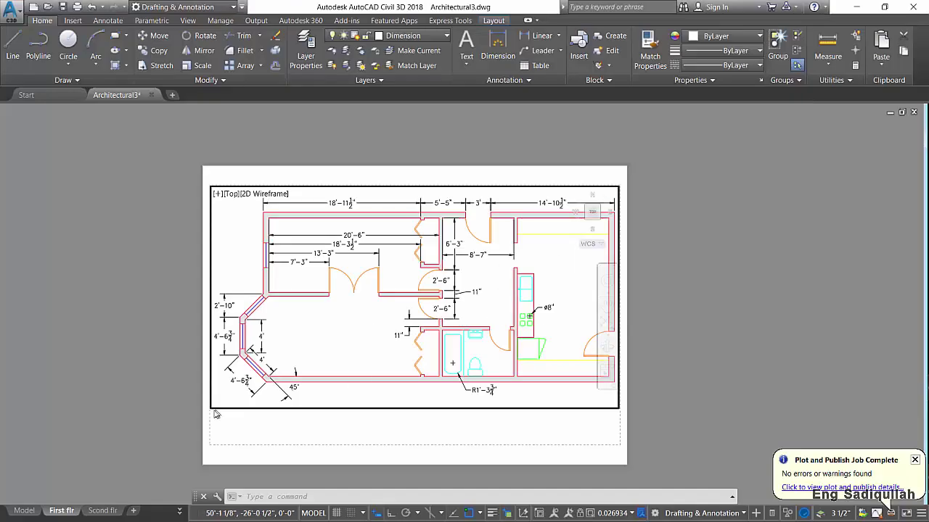
left_click(113, 512)
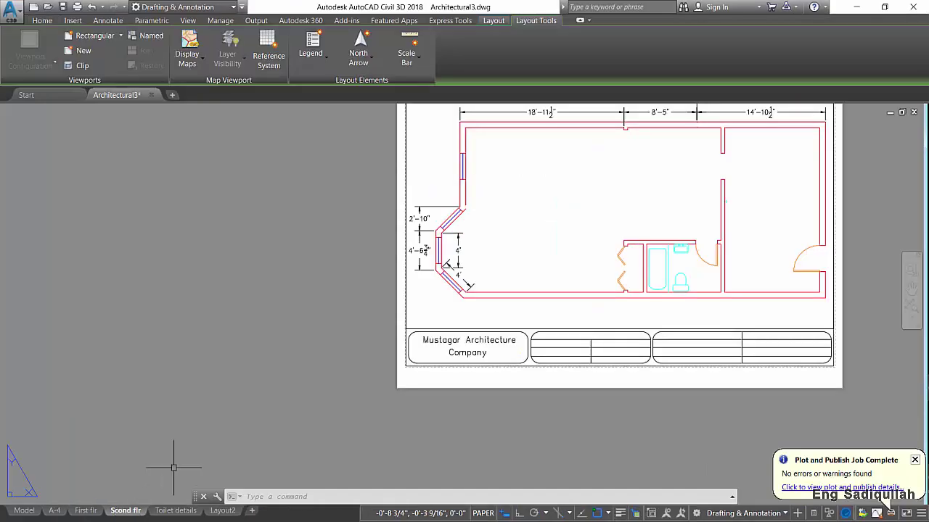
left_click(175, 510)
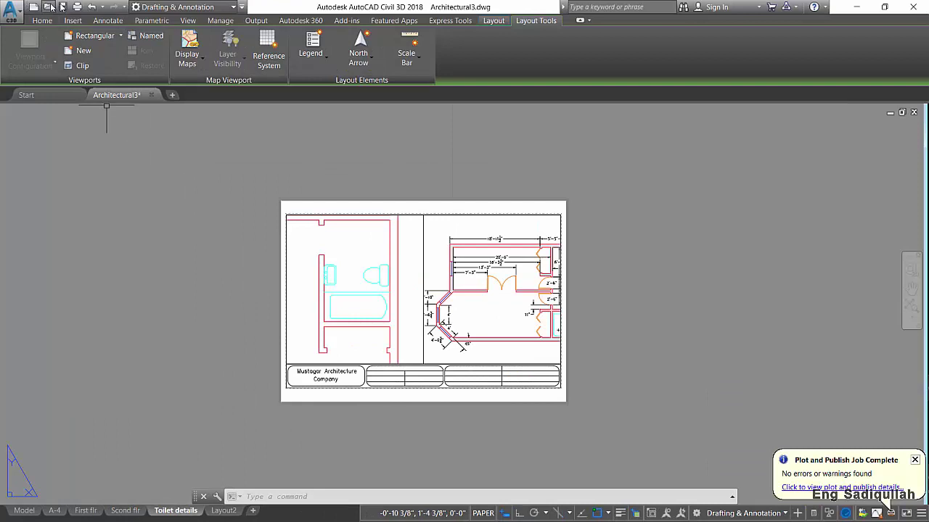
Plot the Toilet details layout with DWG To PDF.pc3 and save it as 5.pdf
left_click(77, 7)
left_click(497, 296)
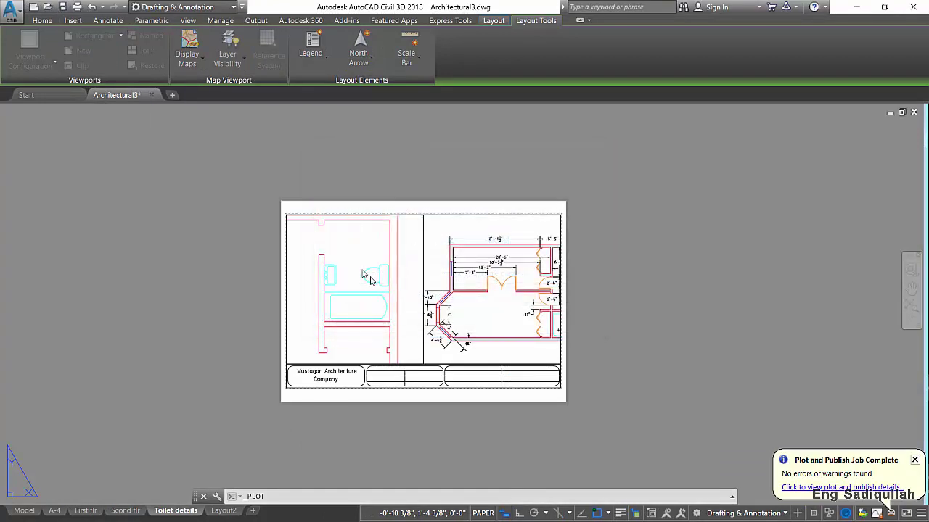
left_click(351, 179)
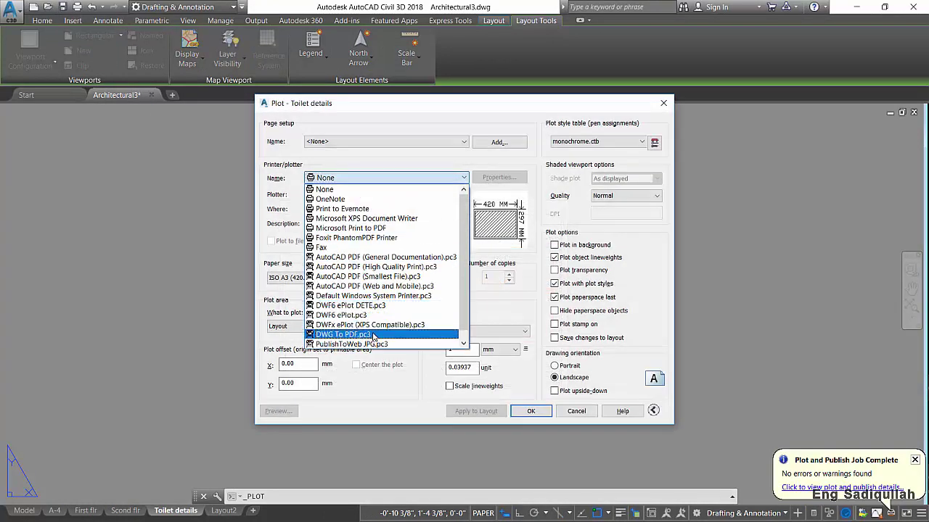
left_click(375, 337)
left_click(531, 410)
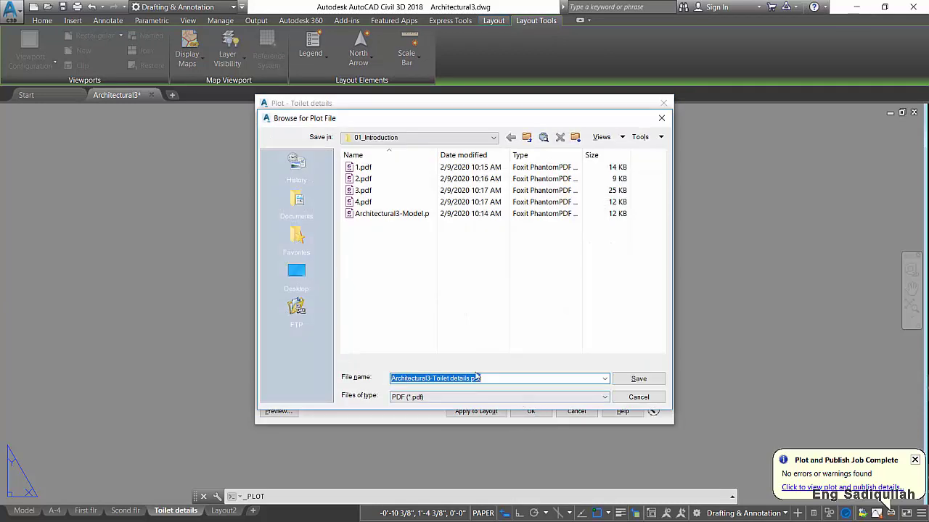
type("5")
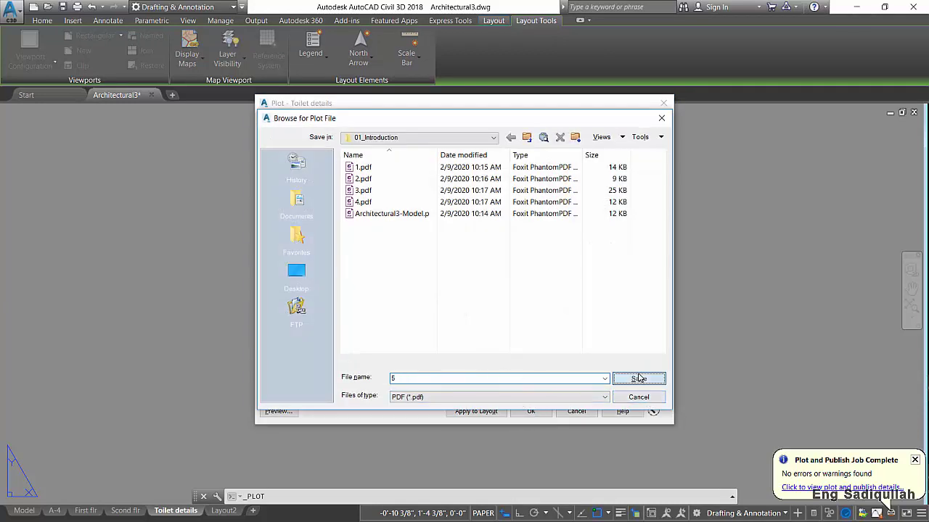
left_click(639, 378)
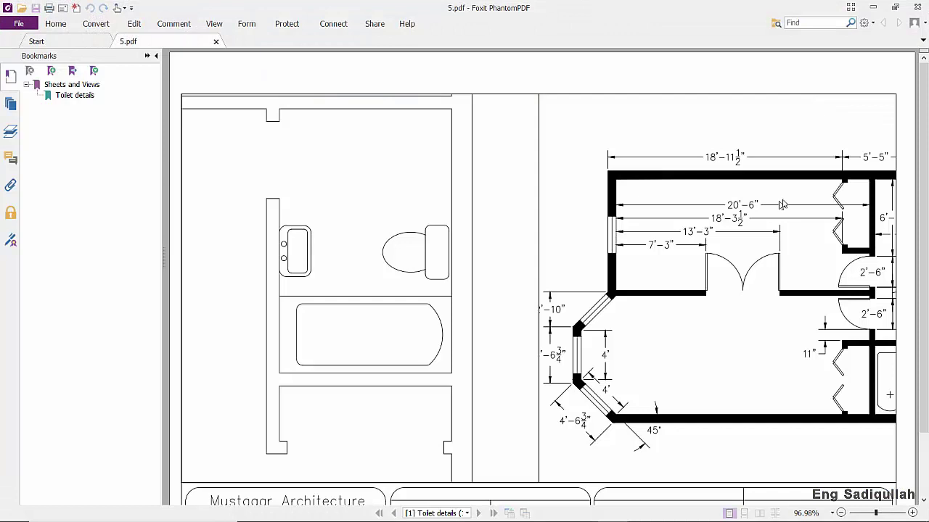
Close Foxit after reviewing the plotted Toilet details sheet in 5.pdf
left_click(916, 8)
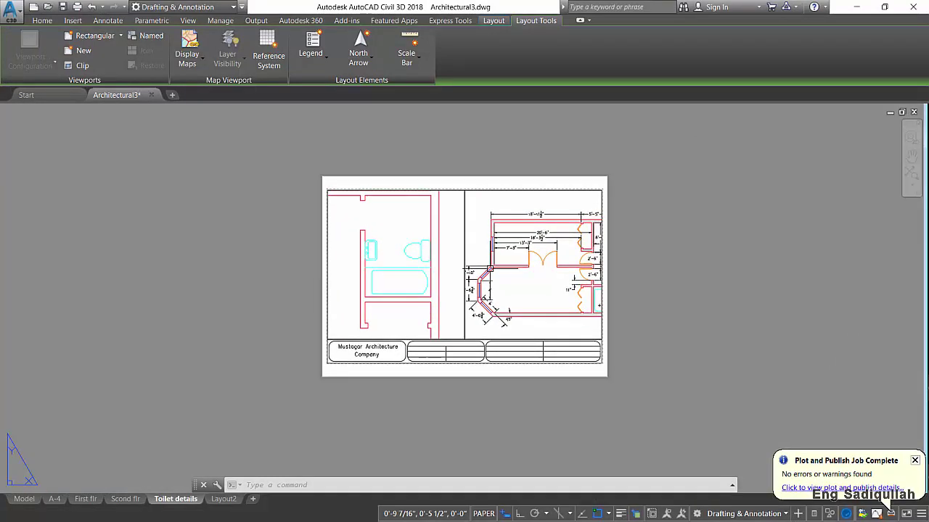
Switch from the Toilet details layout back to model space
scroll(482, 261, "up", 2)
mouse_move(579, 268)
middle_mouse_down()
mouse_move(551, 258)
mouse_move(560, 266)
middle_mouse_up()
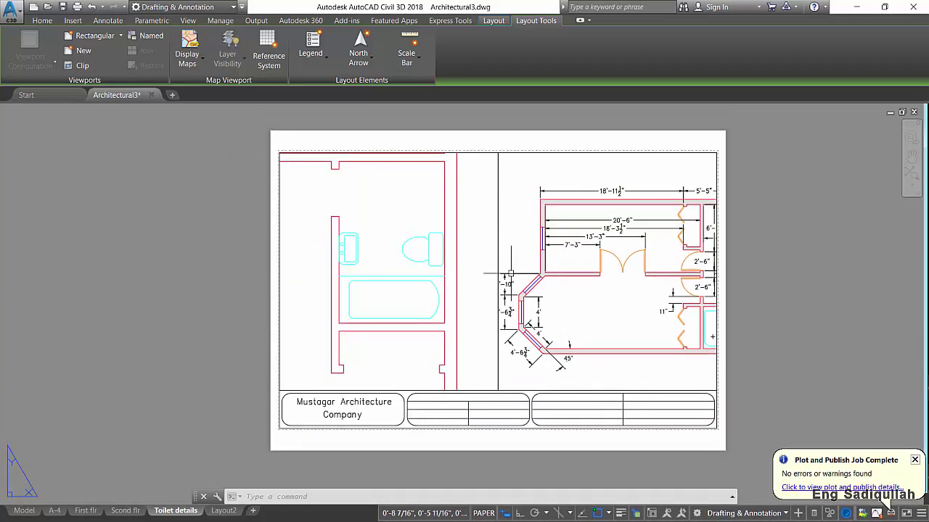
left_click(24, 510)
middle_click_drag(295, 346, 325, 339)
scroll(325, 339, "down", 3)
scroll(472, 311, "up", 3)
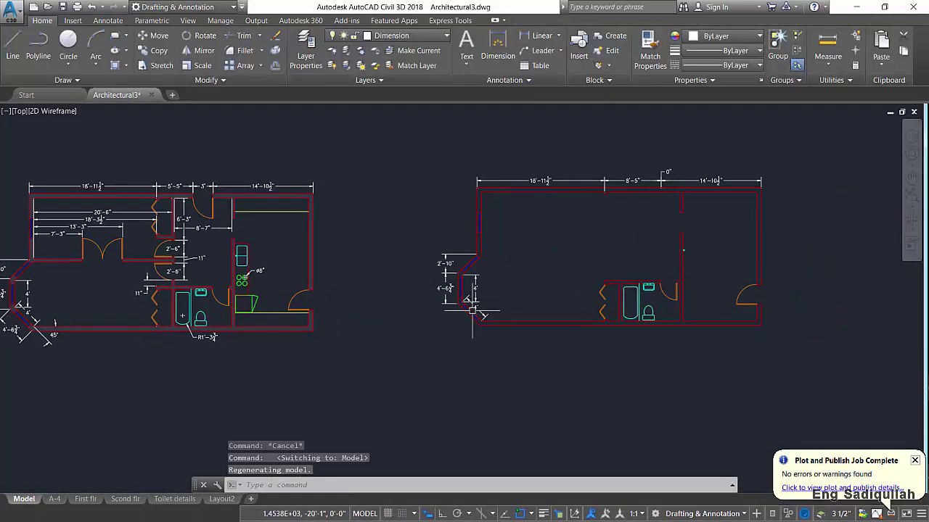
Copy the whole right floor plan (97 objects) and place it below the left plan
left_click(414, 136)
left_click(785, 367)
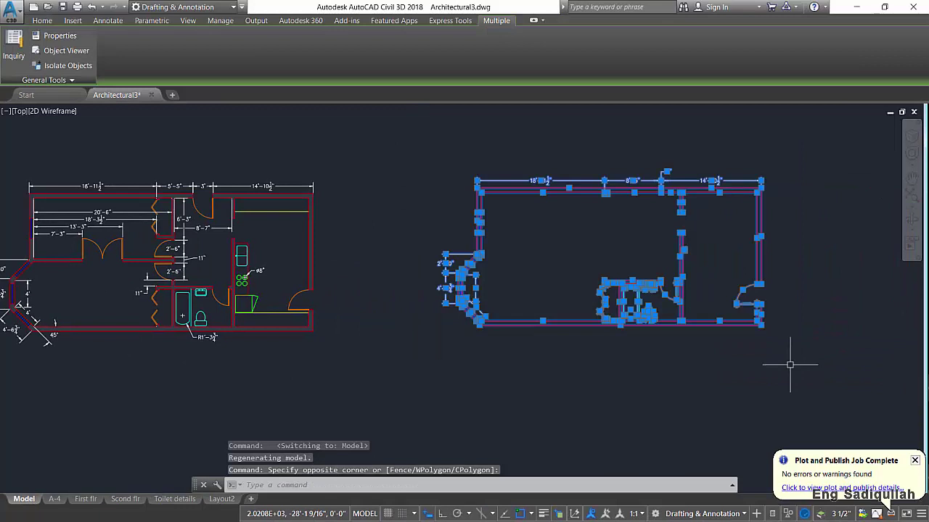
type("Co")
key("Return")
left_click(668, 359)
middle_click_drag(524, 384, 711, 304)
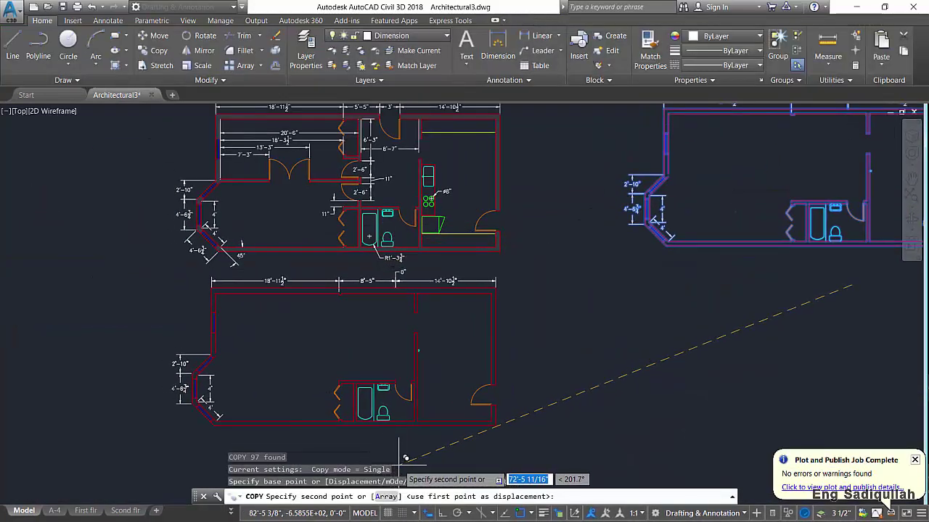
left_click(408, 454)
scroll(366, 249, "down", 3)
middle_click_drag(412, 350, 496, 353)
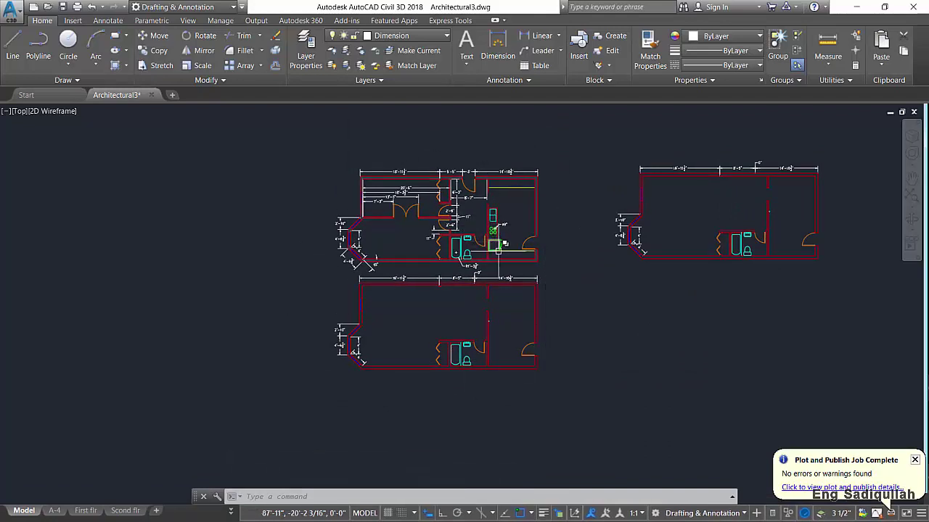
middle_click_drag(484, 214, 473, 184)
Window the model-space plot around both stacked left plans on landscape ANSI A and preview it
left_click(78, 7)
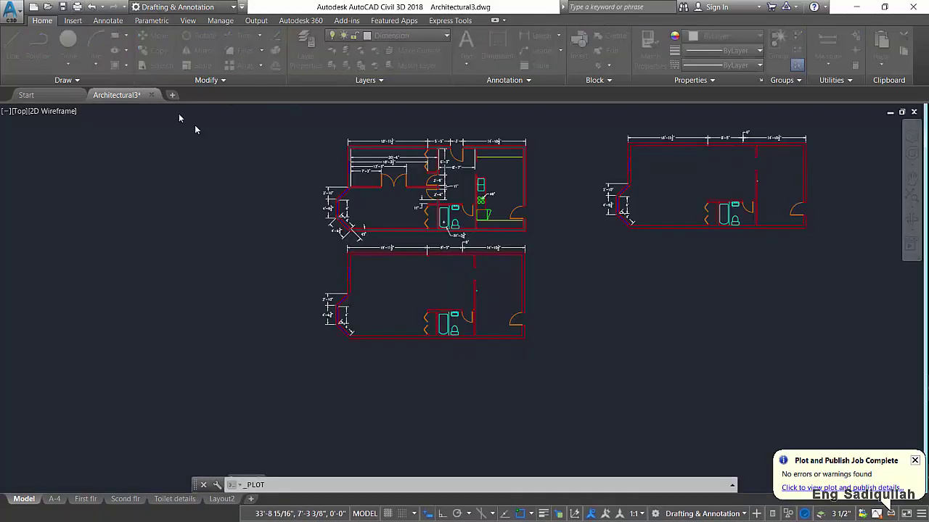
left_click(382, 303)
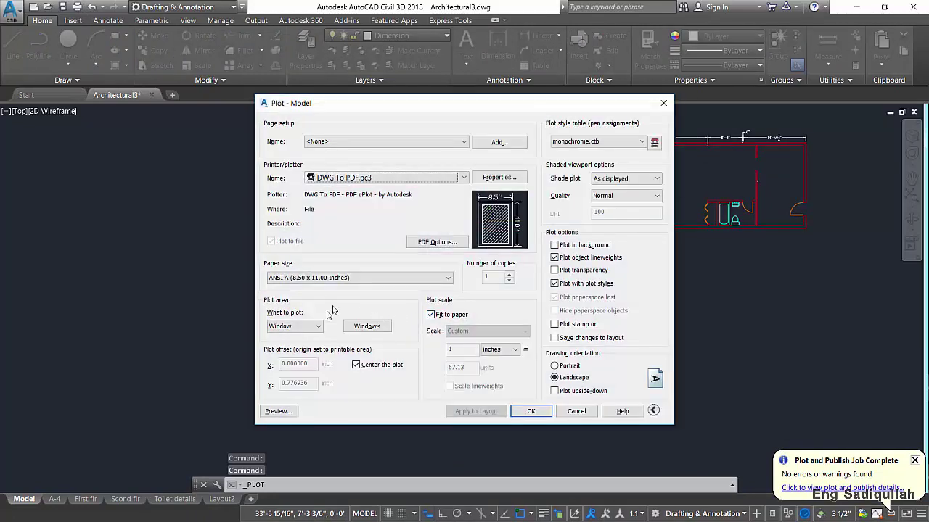
left_click(350, 328)
left_click(540, 350)
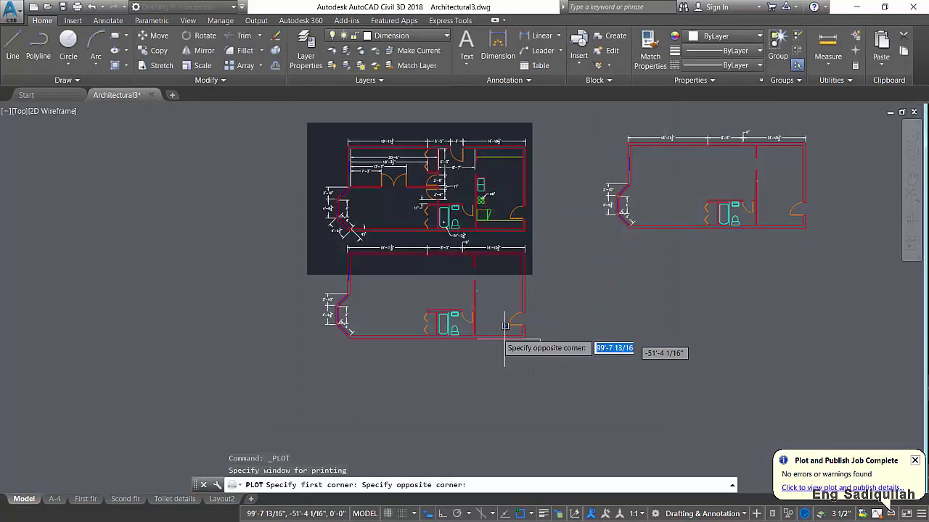
left_click(315, 164)
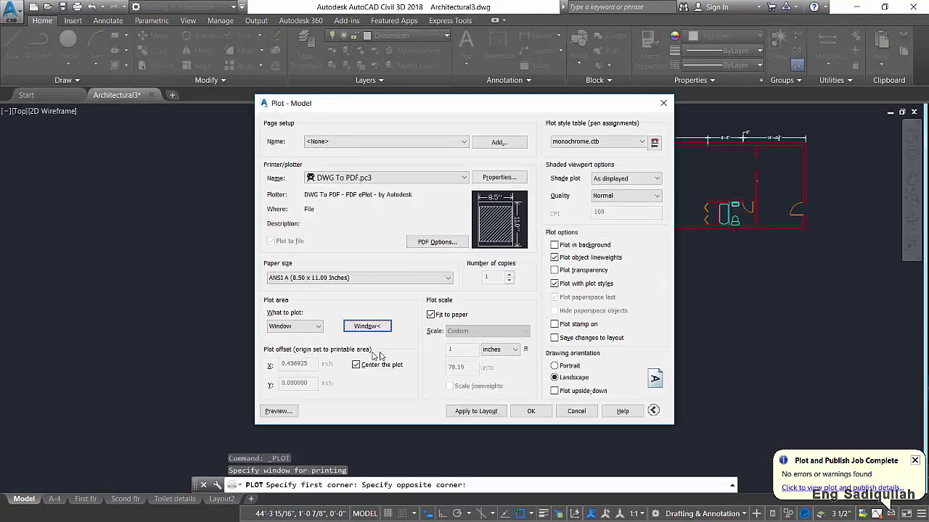
left_click(279, 412)
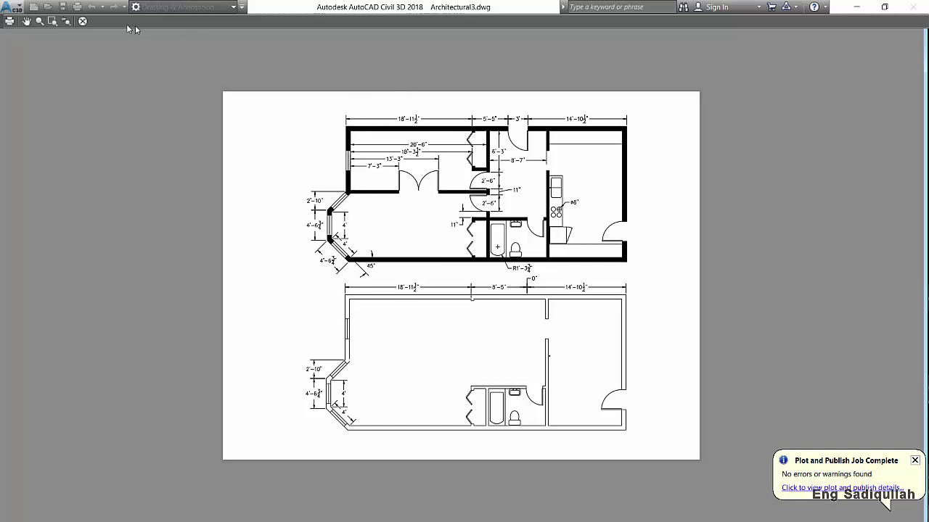
left_click(84, 21)
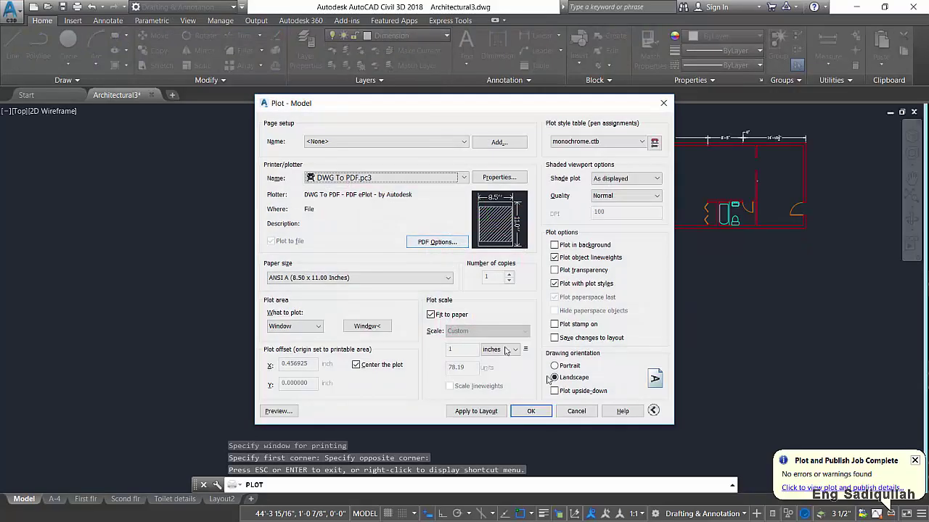
left_click(577, 411)
scroll(498, 290, "down", 2)
Zoom and pan around model space to inspect the three floor plans
scroll(498, 290, "up", 2)
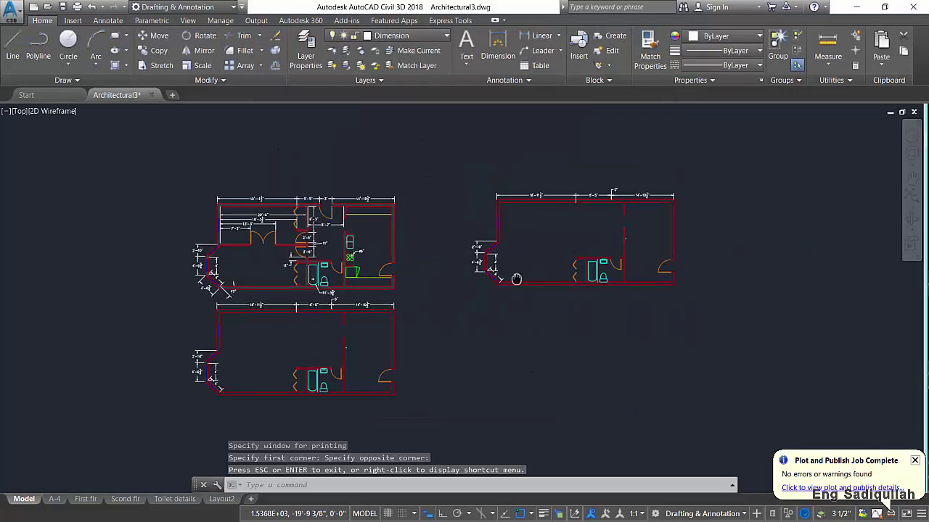
scroll(491, 293, "down", 2)
scroll(491, 294, "up", 2)
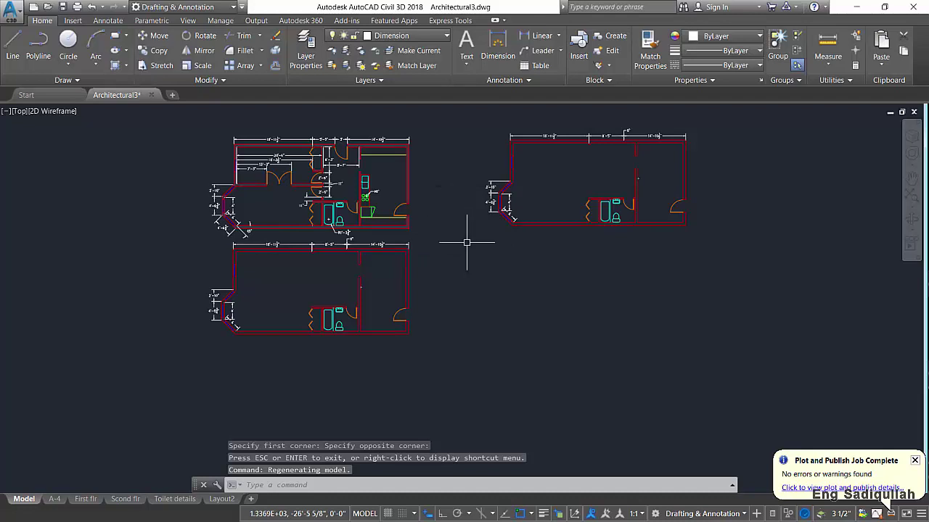
mouse_move(452, 277)
middle_mouse_down()
mouse_move(466, 259)
mouse_move(477, 265)
middle_mouse_up()
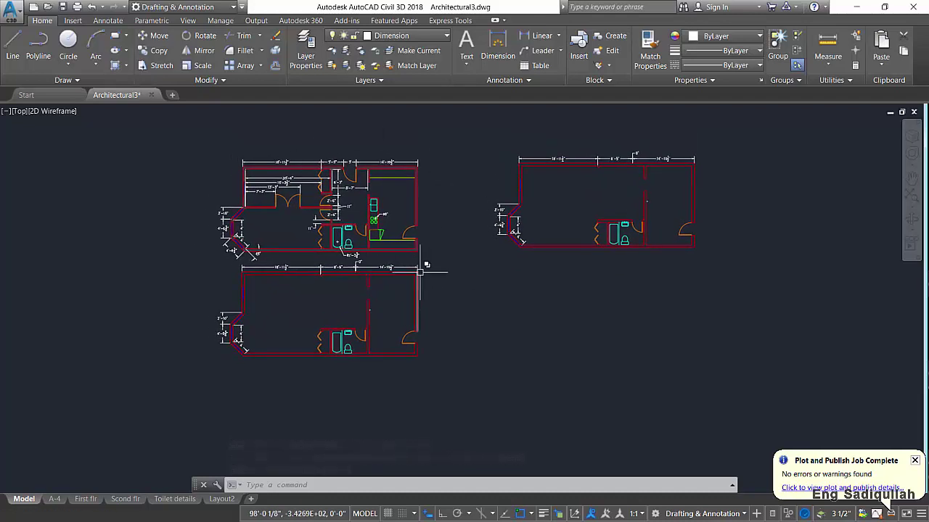
scroll(497, 192, "up", 1)
scroll(494, 257, "up", 1)
scroll(495, 258, "down", 3)
middle_click_drag(601, 155, 674, 241)
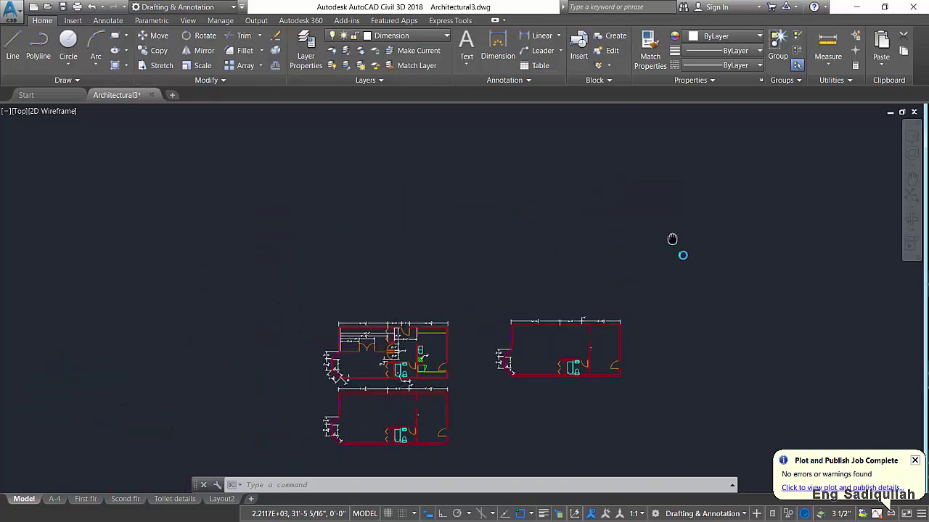
middle_click_drag(481, 172, 443, 195)
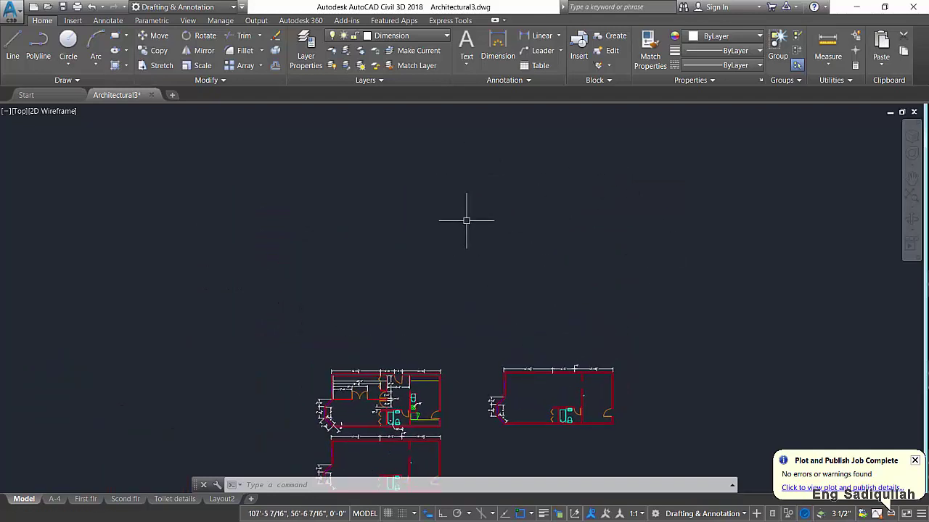
Centre the plans with readable dimensions, then show the A-4 layout sheet
scroll(467, 220, "down", 2)
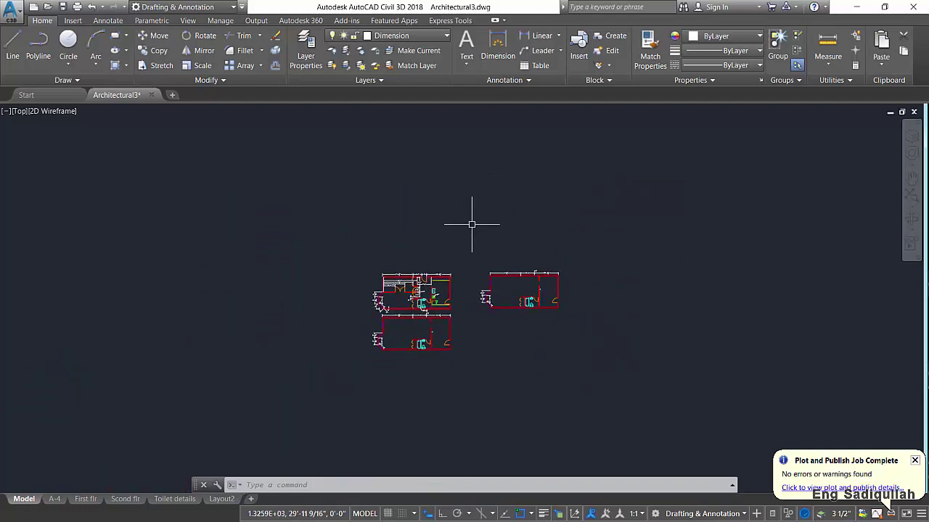
scroll(477, 244, "up", 2)
middle_click_drag(477, 244, 493, 213)
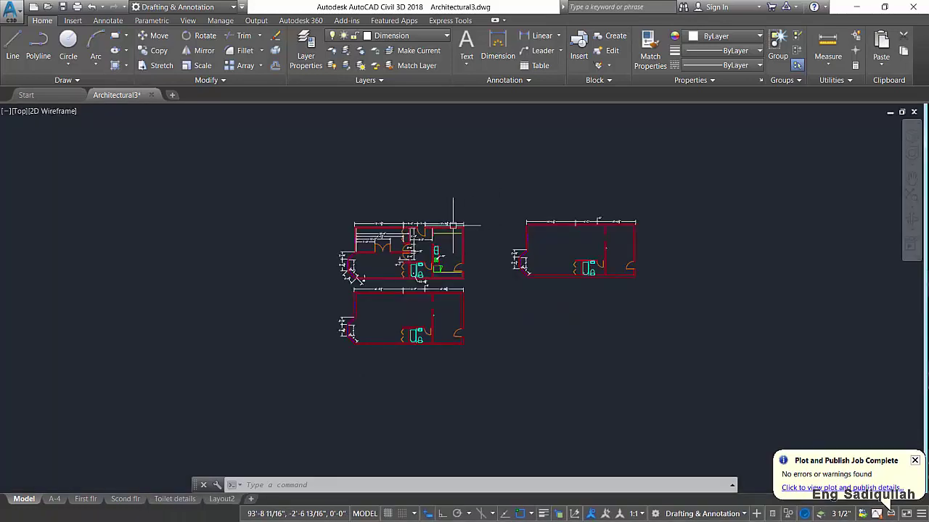
scroll(449, 234, "up", 2)
middle_click_drag(391, 271, 423, 227)
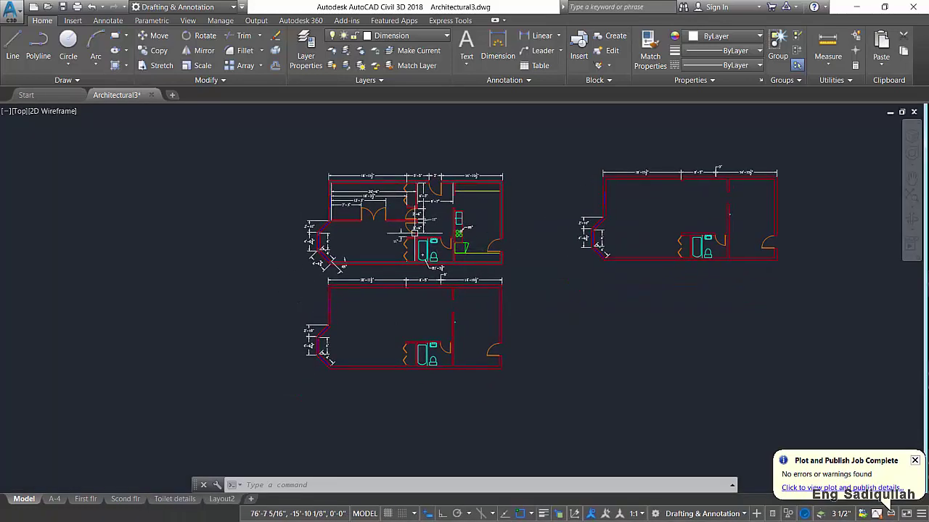
scroll(424, 227, "up", 2)
scroll(429, 235, "down", 2)
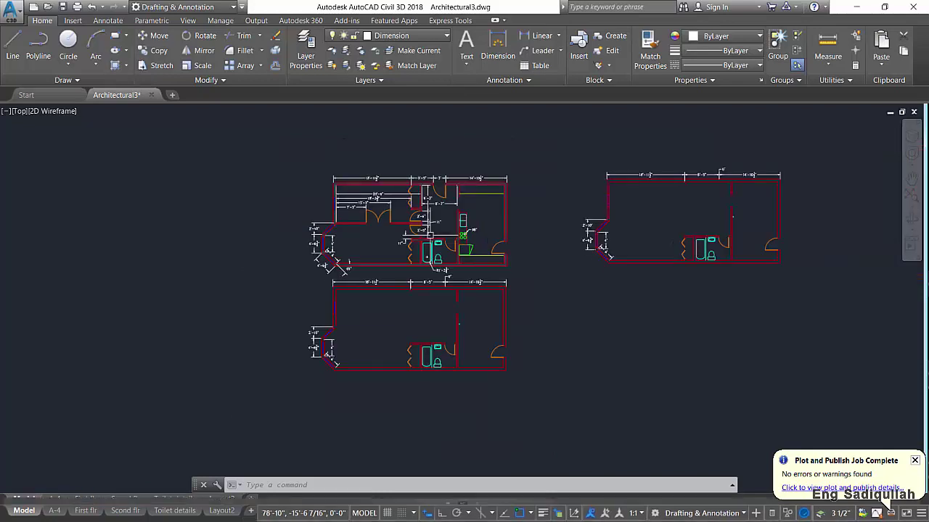
left_click(55, 510)
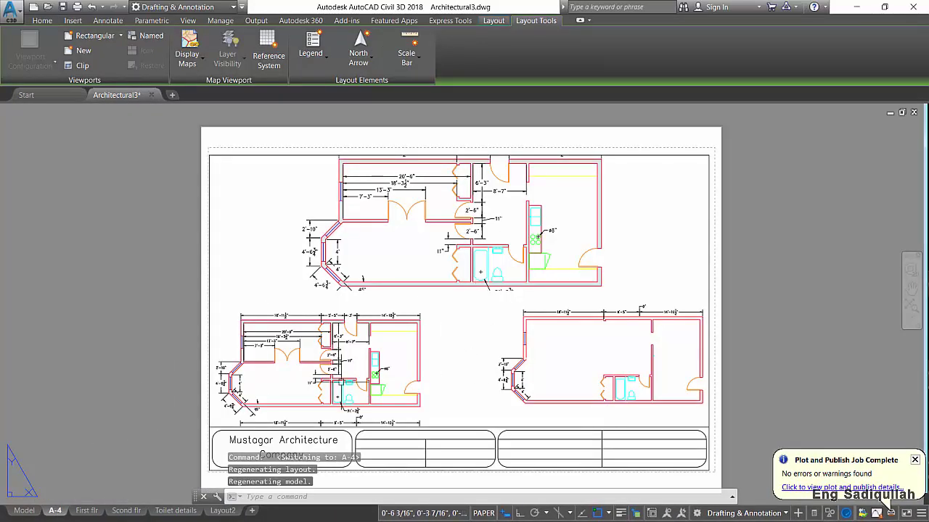
Review the First flr and Scond flr layout sheets, panning and zooming to check dimensions
left_click(86, 511)
middle_click_drag(357, 324, 339, 323)
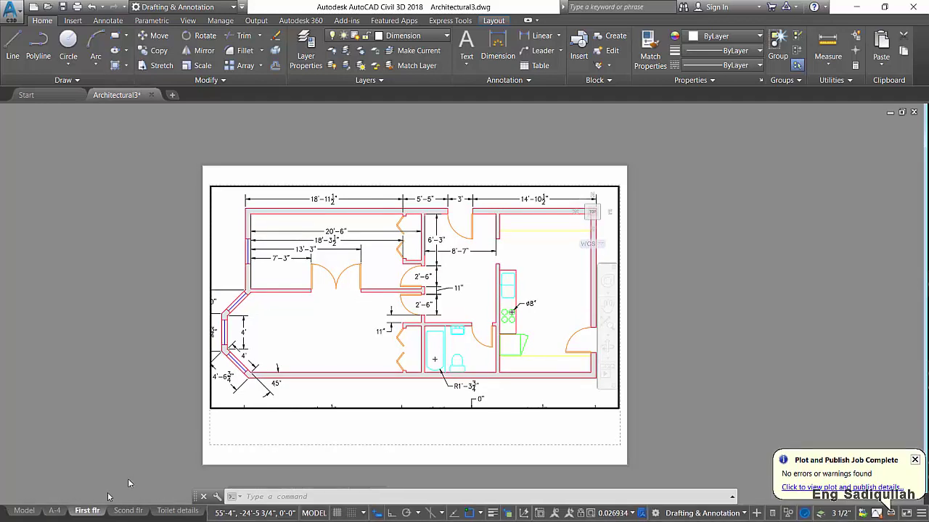
left_click(107, 511)
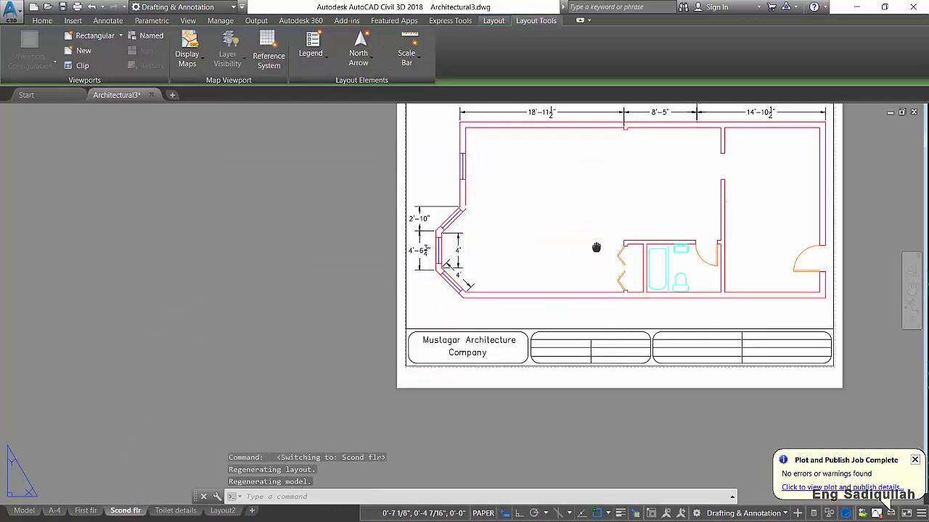
middle_click_drag(595, 248, 497, 264)
scroll(497, 263, "up", 1)
scroll(493, 255, "up", 4)
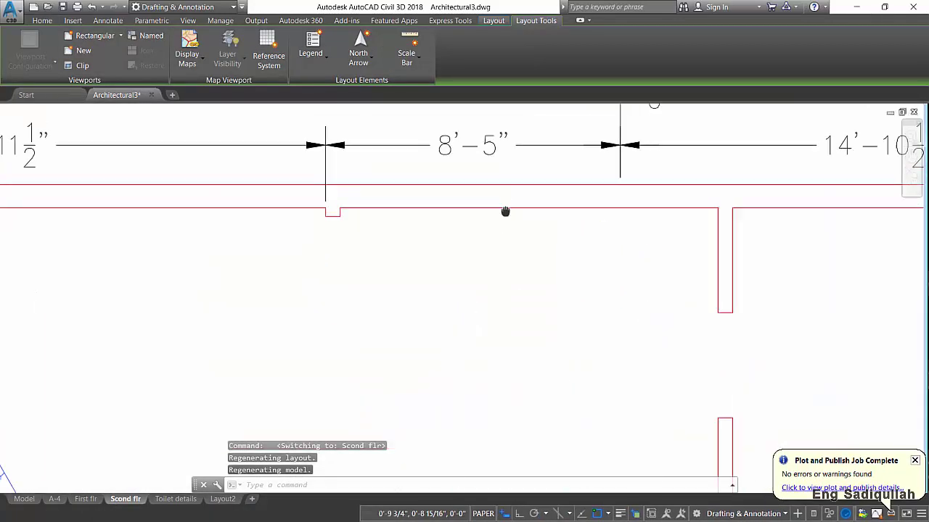
scroll(504, 211, "down", 6)
scroll(533, 232, "down", 1)
scroll(429, 319, "up", 3)
scroll(426, 336, "up", 2)
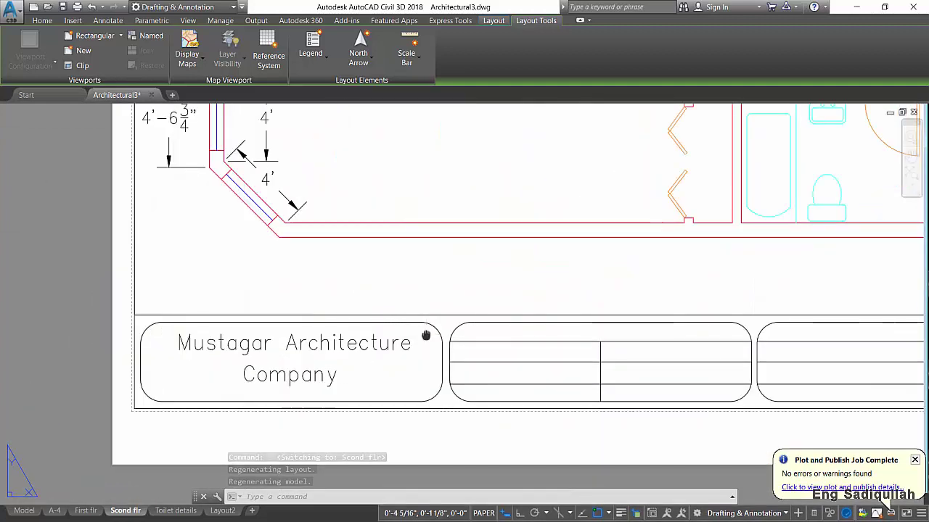
Inspect the Toilet details sheet, then pan the Scond flr sheet again
left_click(175, 499)
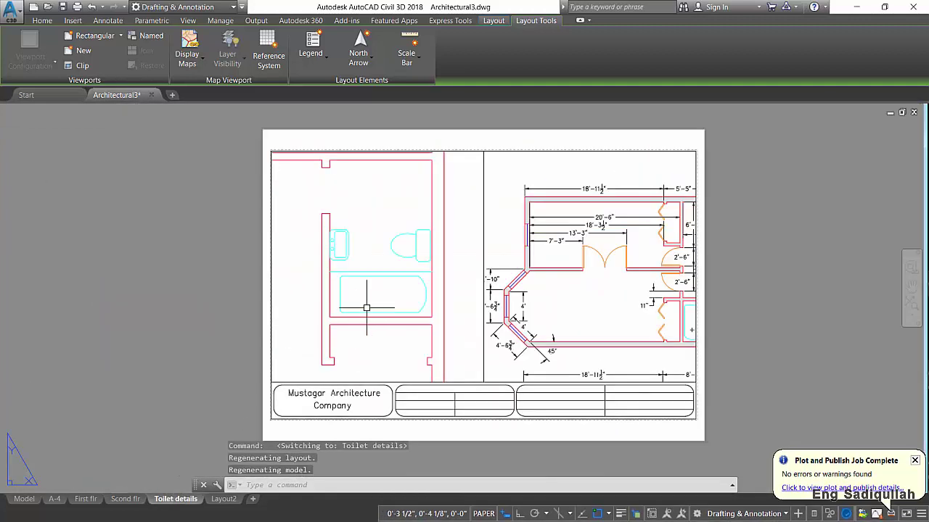
middle_click_drag(452, 263, 481, 263)
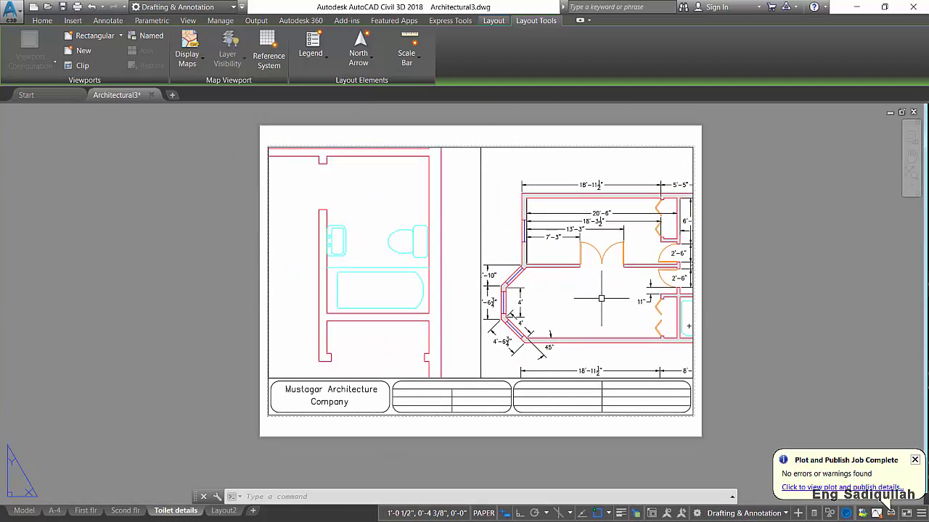
left_click(759, 266)
left_click(797, 281)
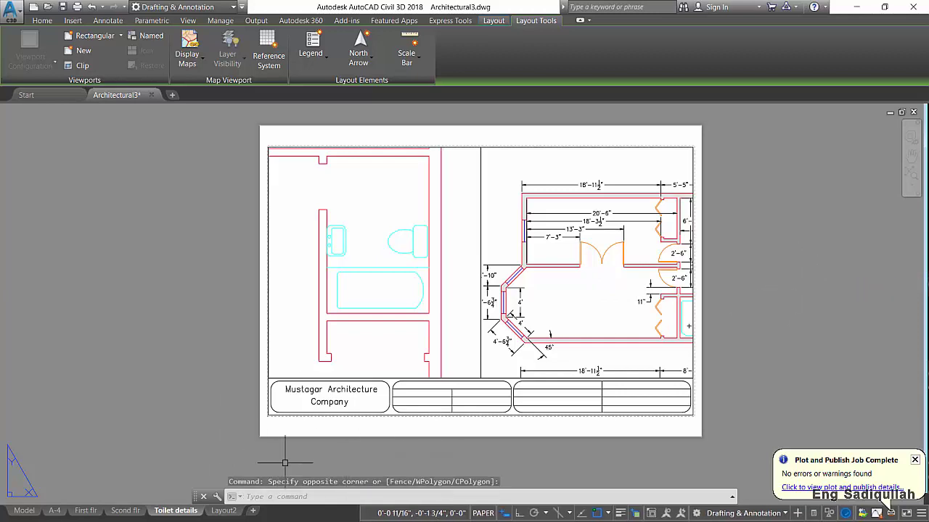
left_click(125, 511)
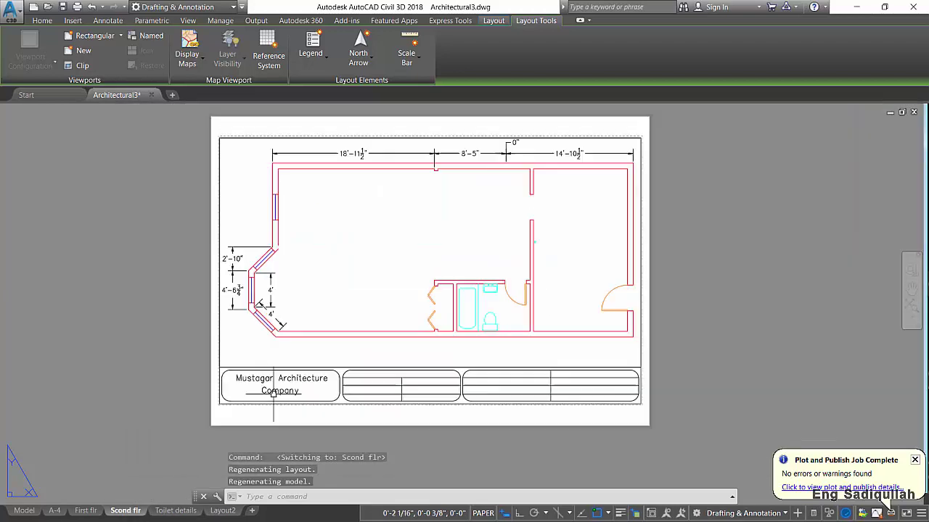
middle_click_drag(349, 315, 366, 331)
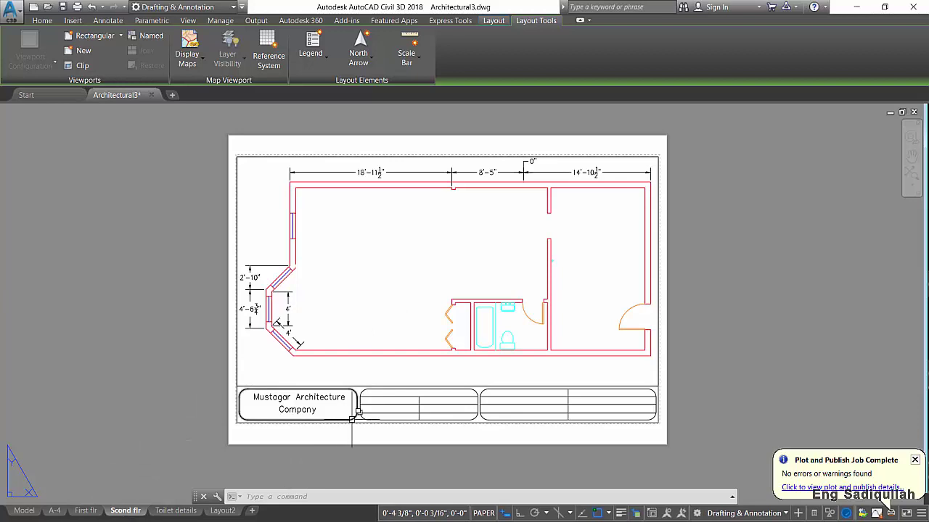
mouse_move(341, 417)
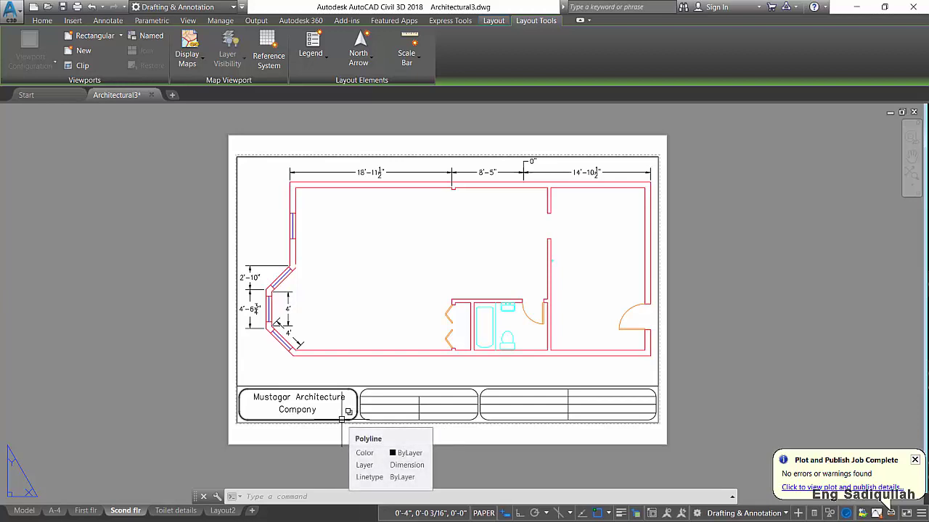
Cycle through model space, Scond flr, Toilet details and Layout2, ending back in model space
left_click(24, 510)
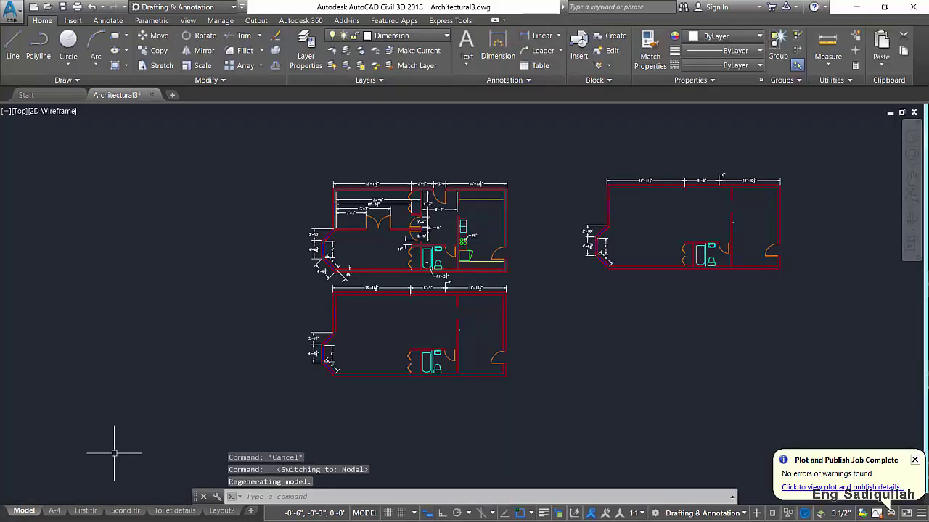
middle_click_drag(378, 319, 344, 331)
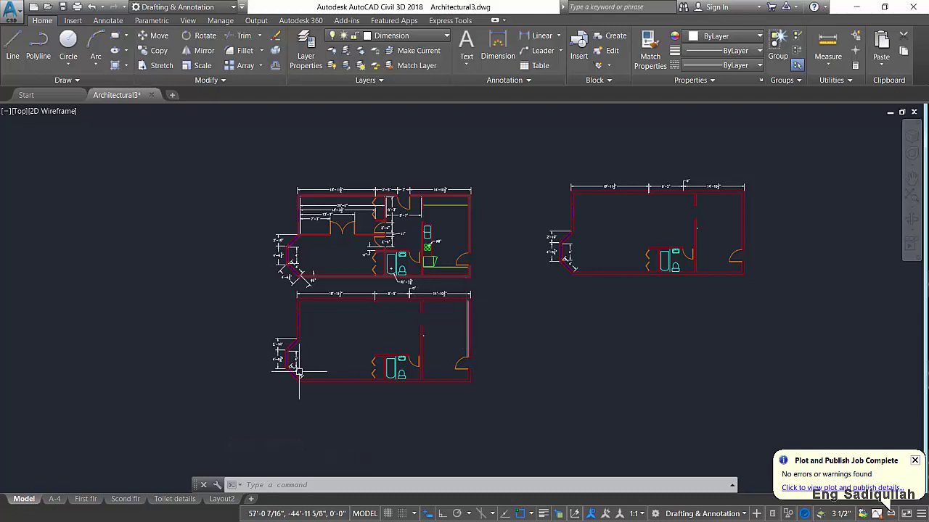
left_click(125, 499)
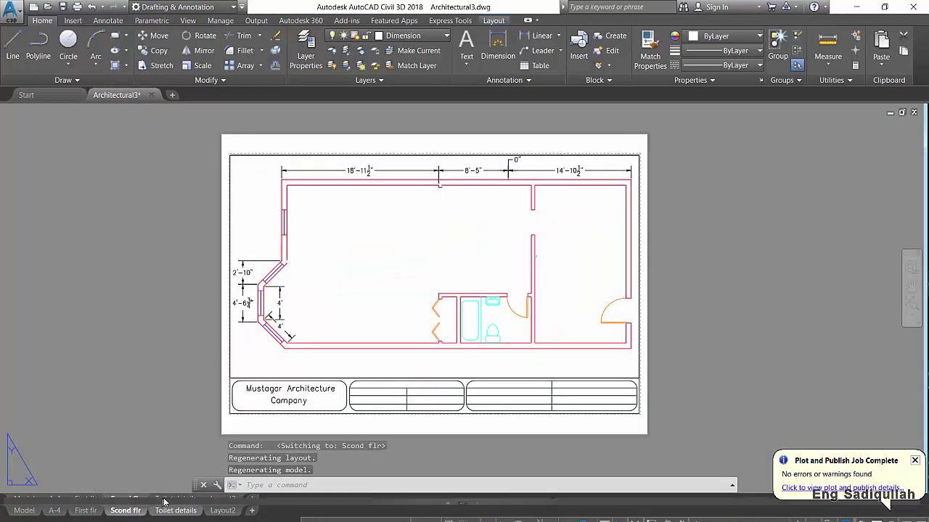
left_click(166, 498)
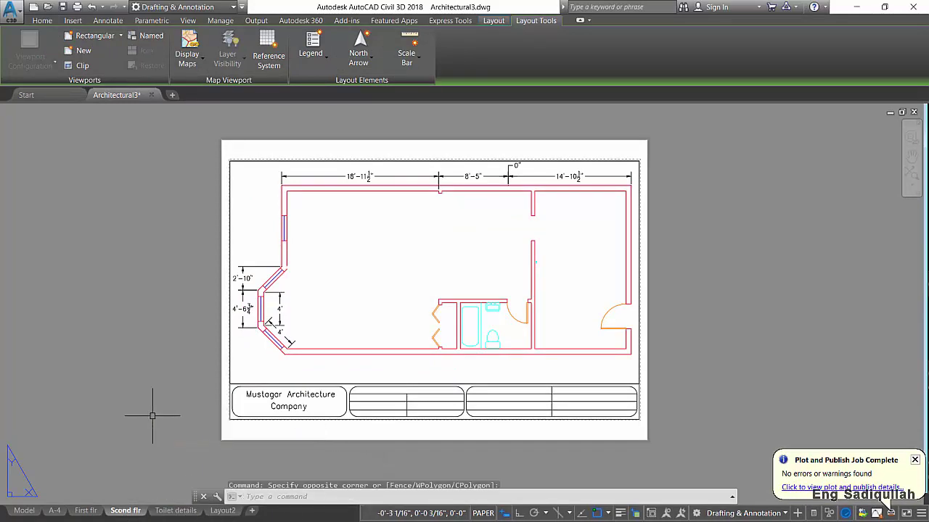
left_click(175, 511)
left_click(221, 510)
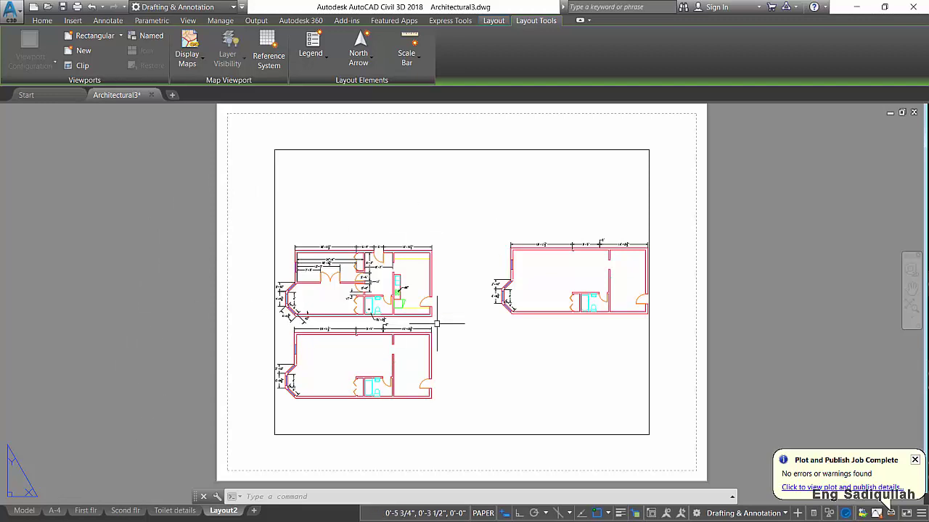
key("ctrl+Page_Up")
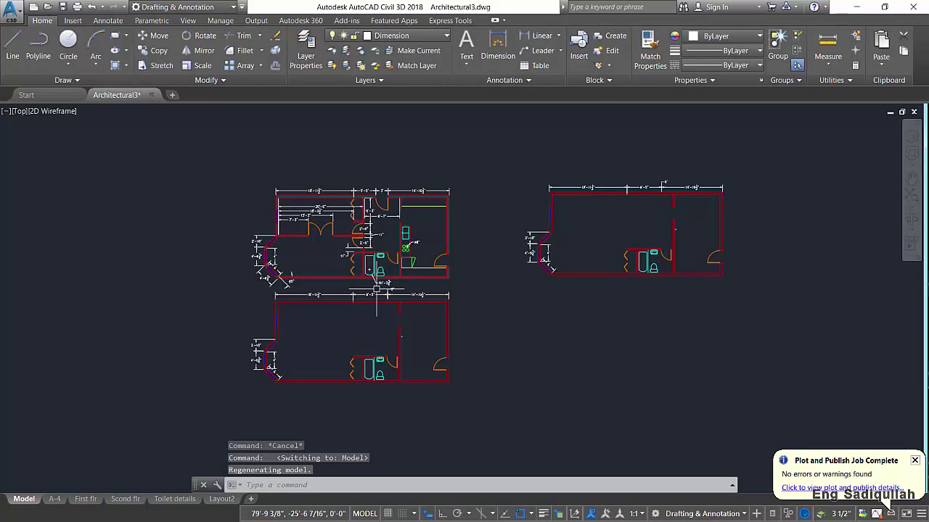